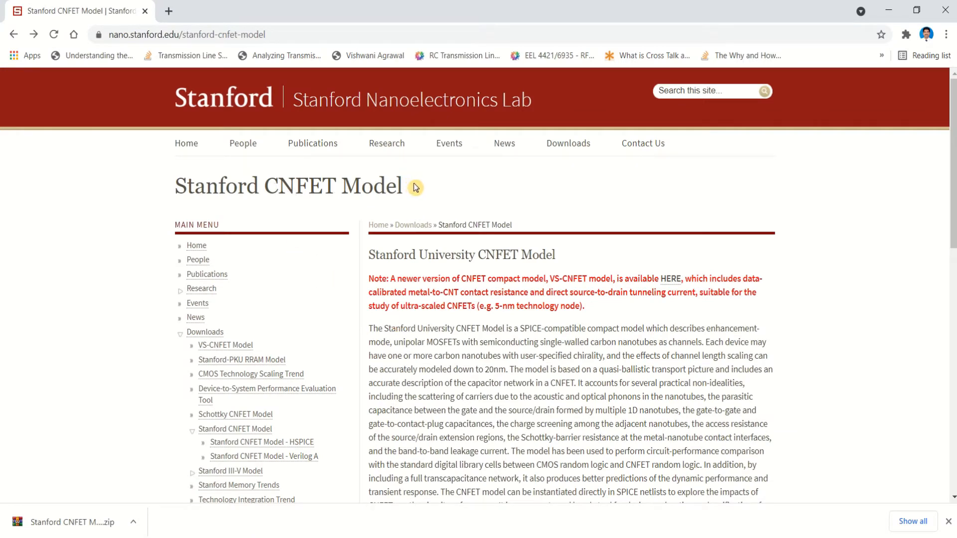
Examine the Stanford CNFET Model page's address and its HSPICE and Verilog A download options.
left_click(276, 35)
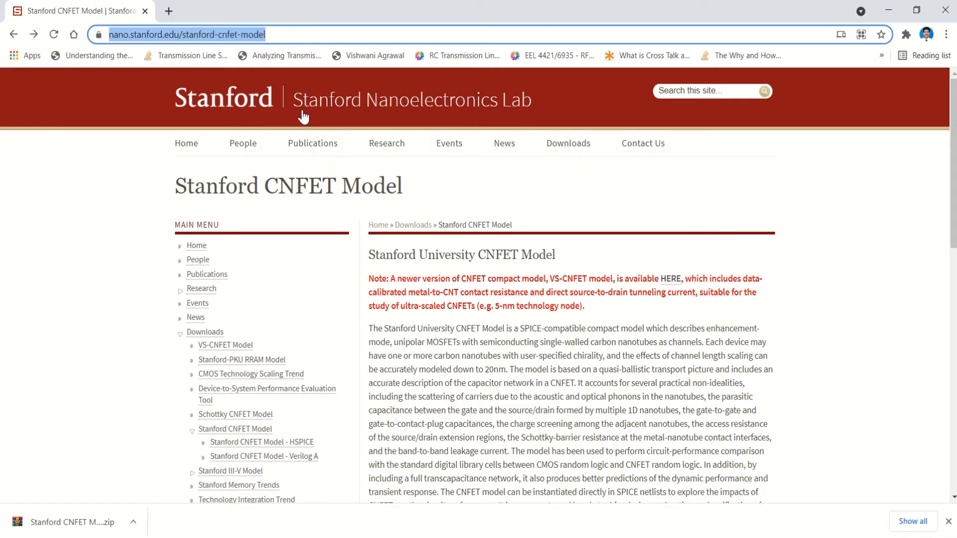
left_click(741, 308)
scroll(709, 343, "down", 6)
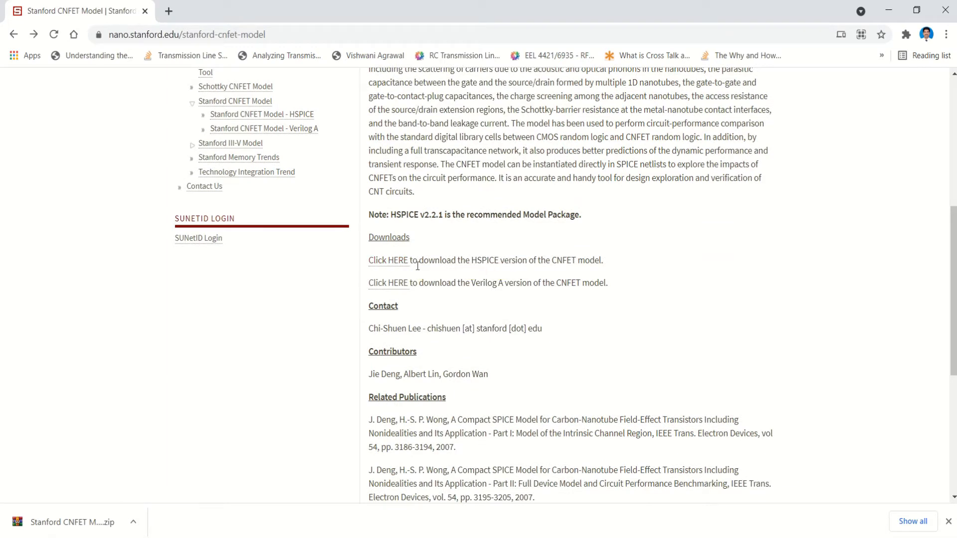
double_click(499, 260)
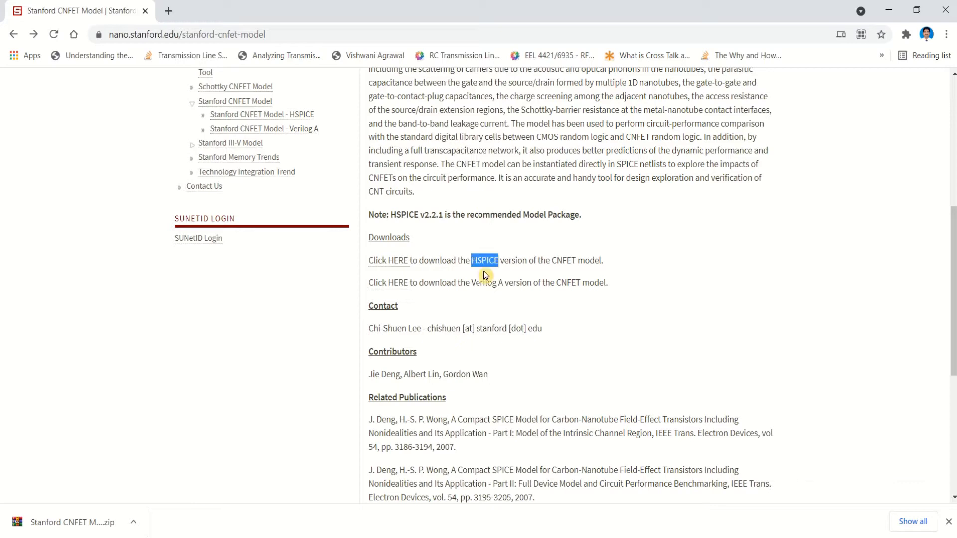
left_click_drag(503, 284, 473, 283)
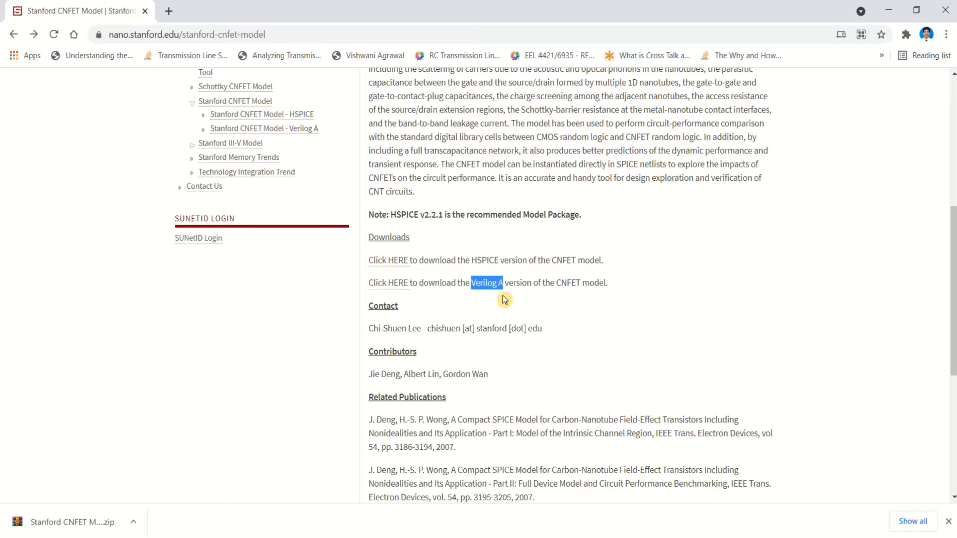
left_click(449, 311)
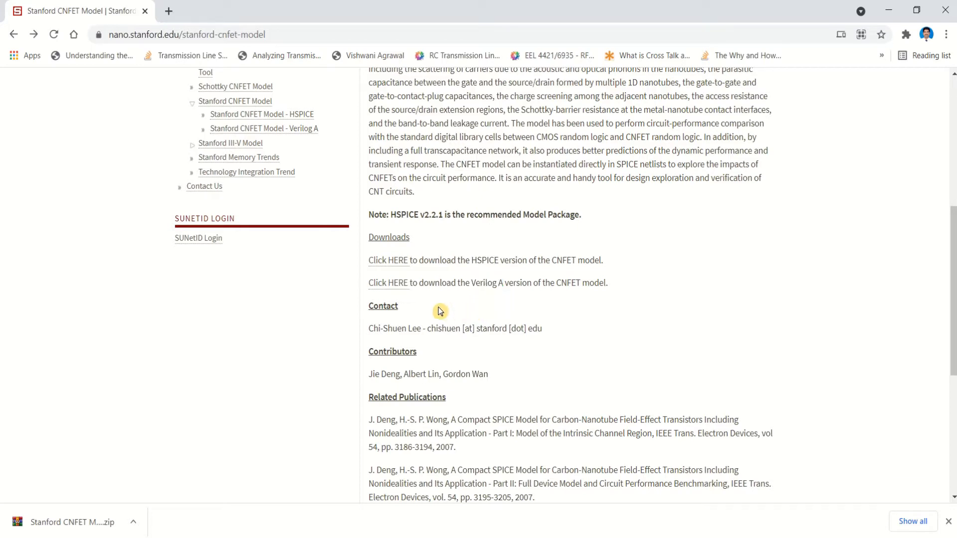
Open the download page for the Verilog A version of the CNFET model in a new tab and review its user form.
right_click(395, 287)
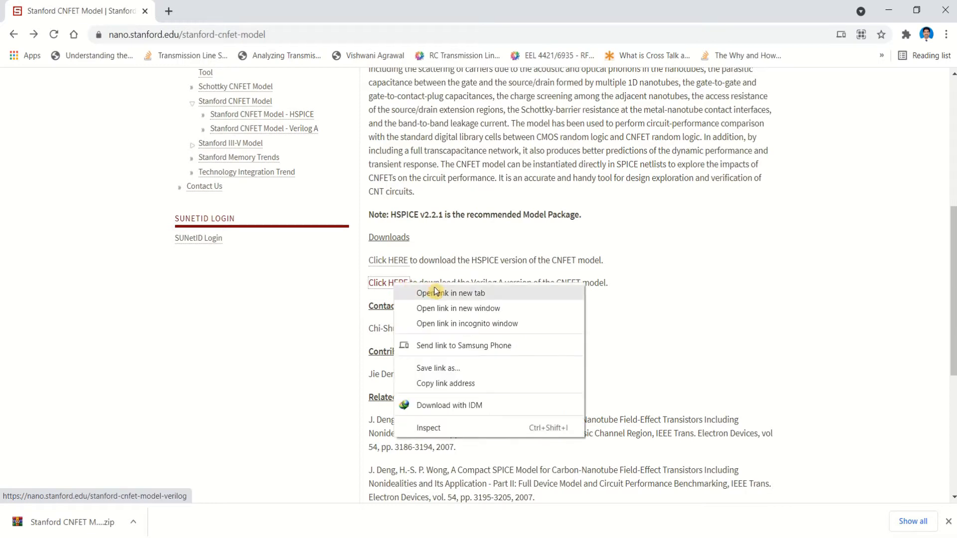
left_click(451, 293)
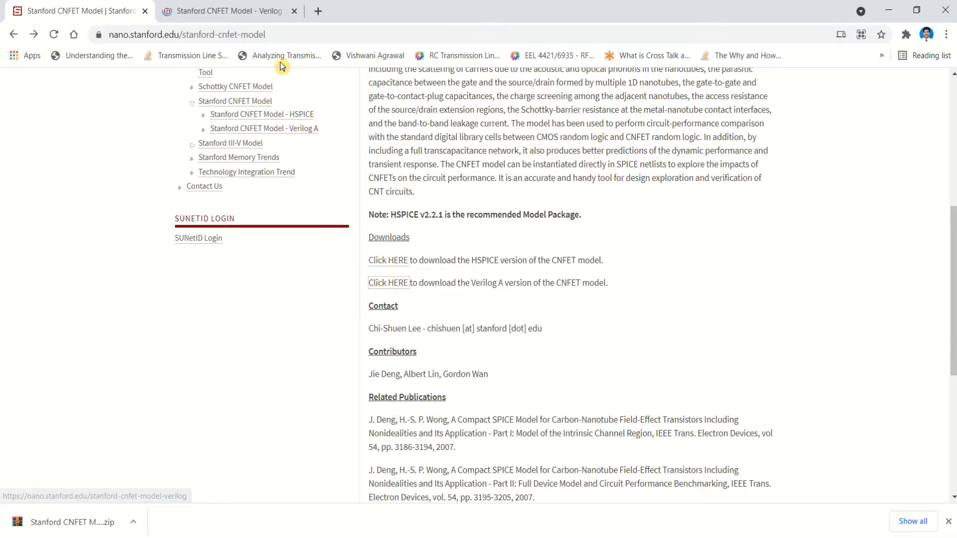
left_click(248, 8)
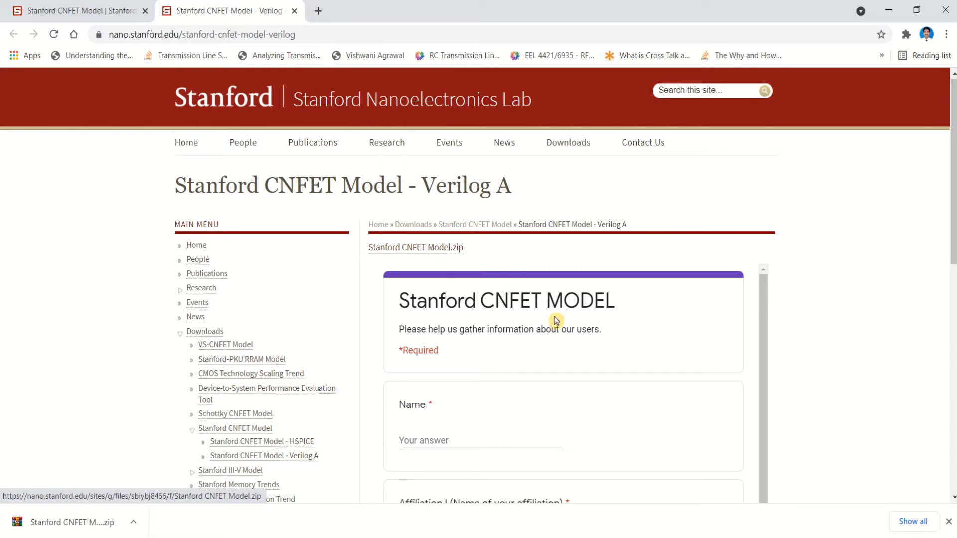
scroll(596, 350, "down", 6)
scroll(576, 337, "down", 4)
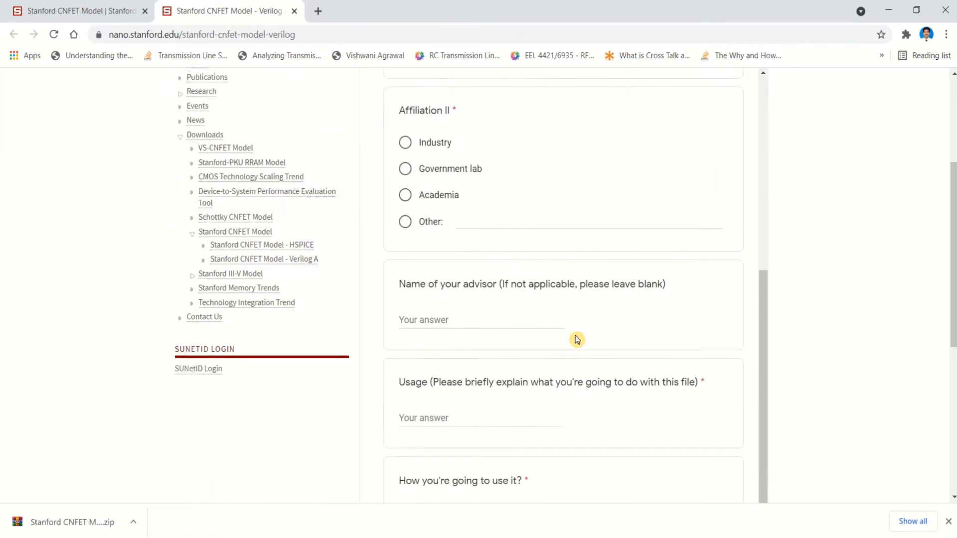
scroll(574, 337, "up", 10)
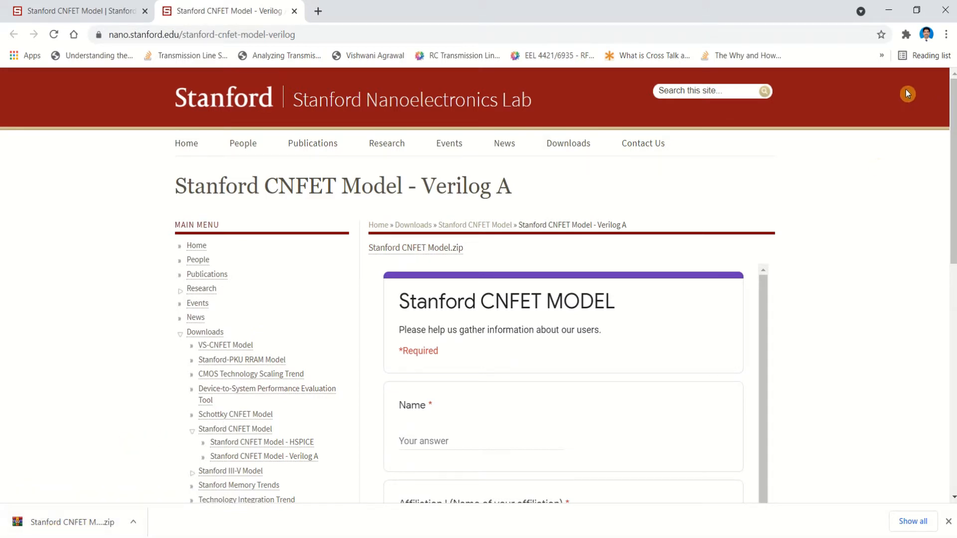
Switch to the desktop and check the contents of the extracted Stanford CNFET Model folder.
left_click(891, 9)
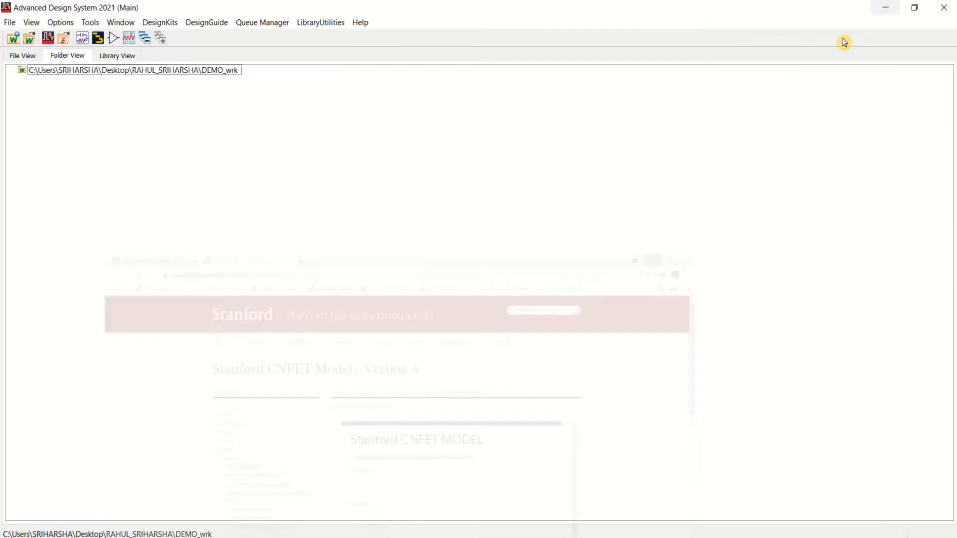
left_click(891, 9)
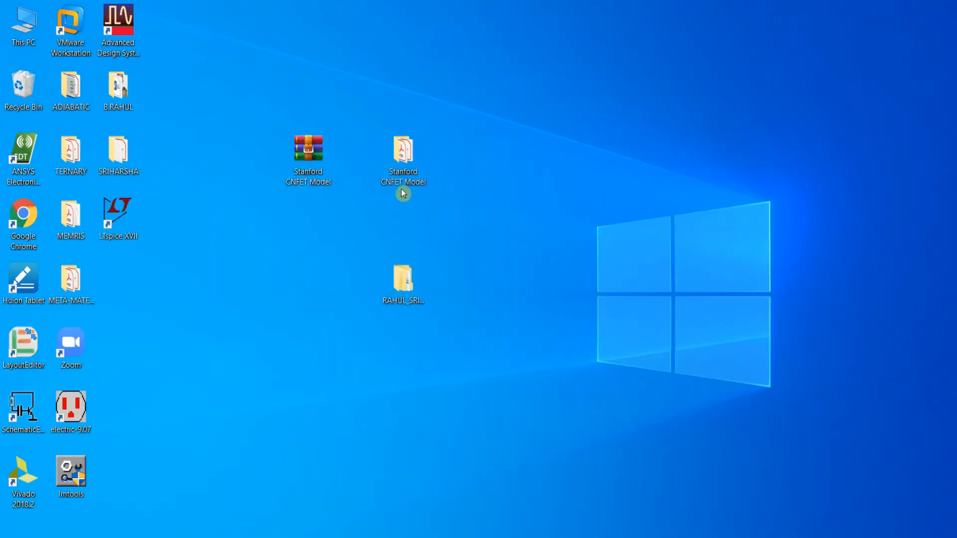
double_click(404, 158)
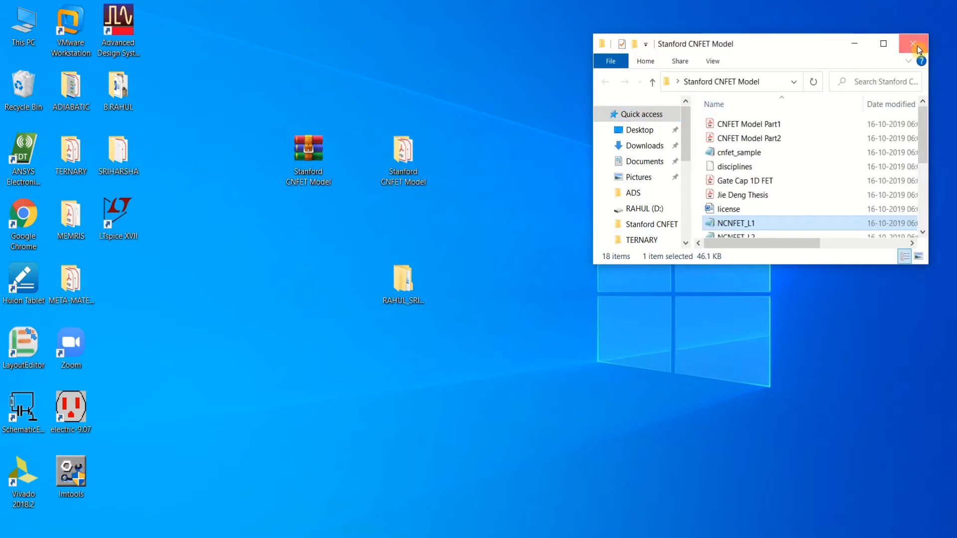
left_click(914, 44)
left_click(406, 289)
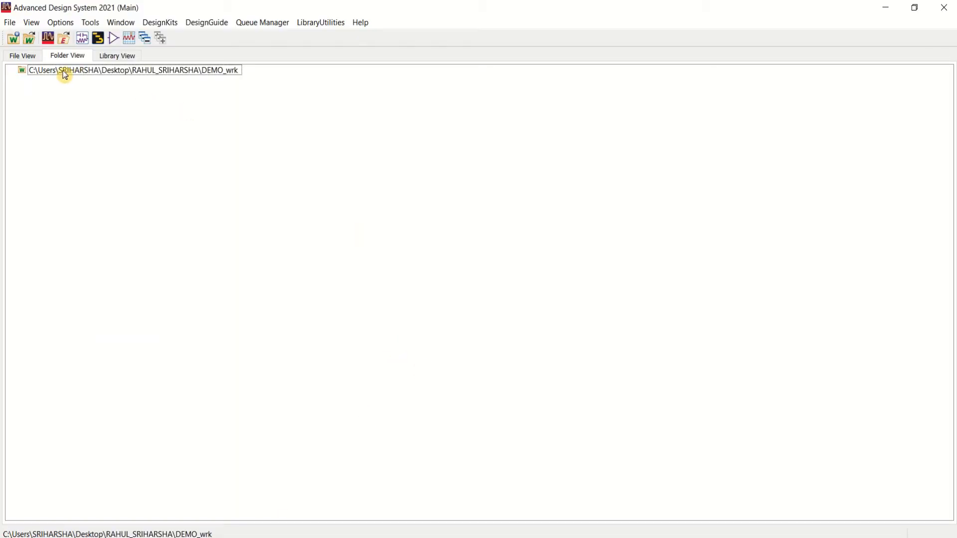
left_click(190, 75)
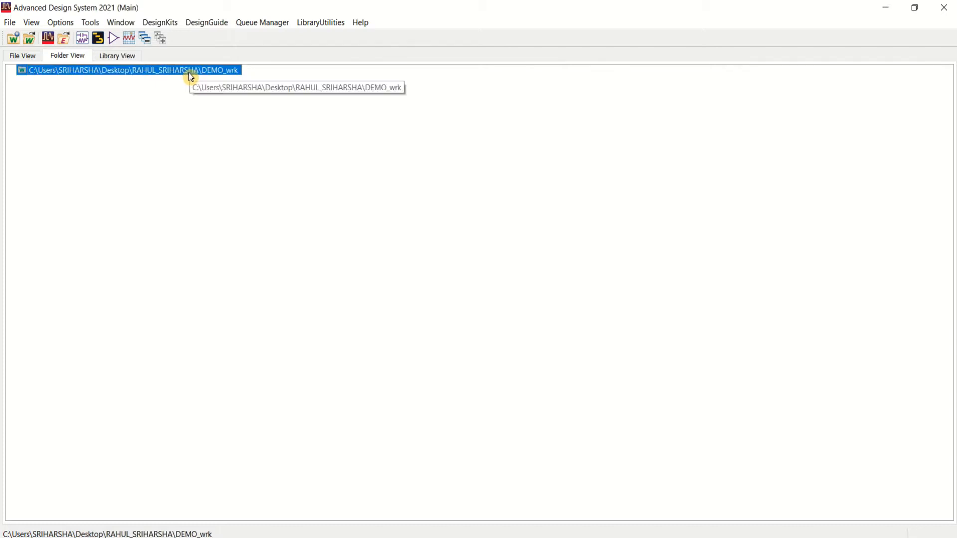
right_click(191, 76)
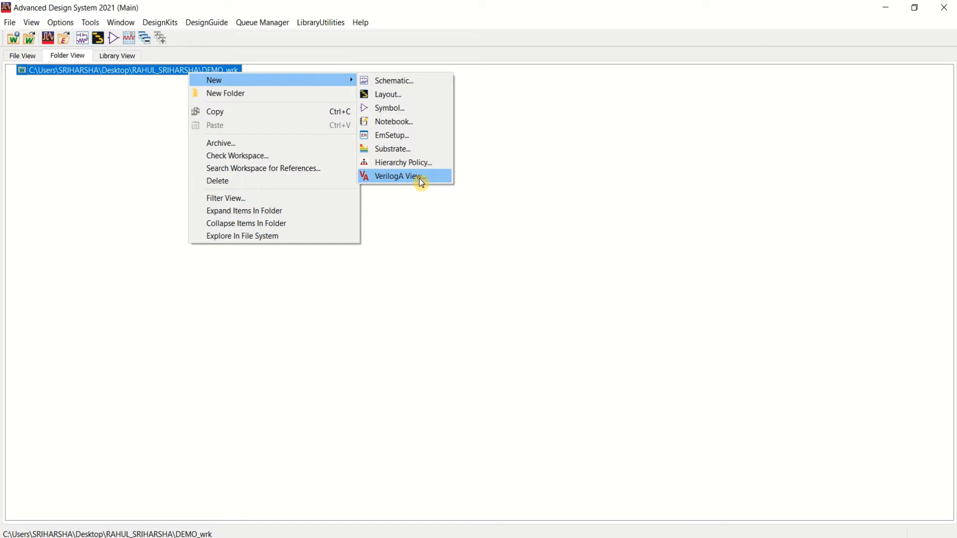
left_click(419, 178)
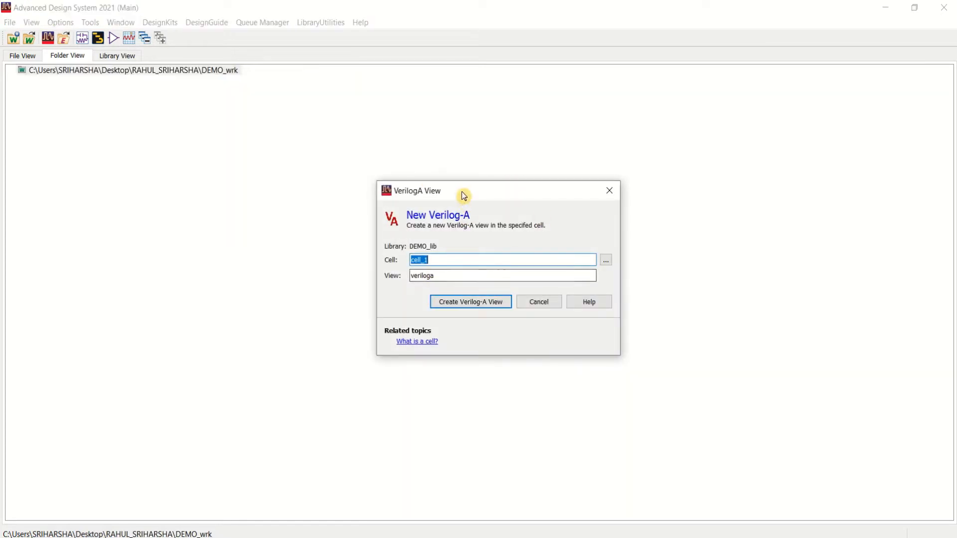
left_click_drag(461, 191, 399, 147)
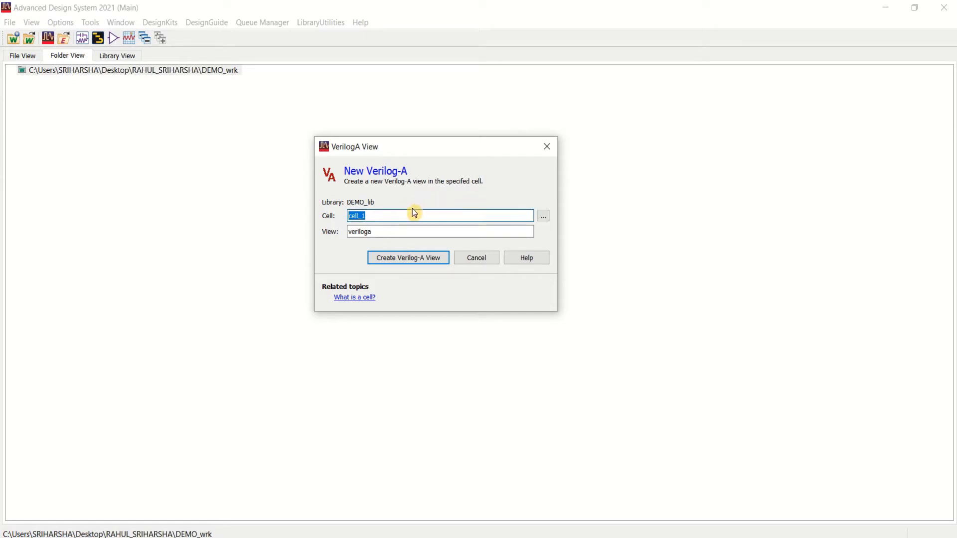
left_click(549, 147)
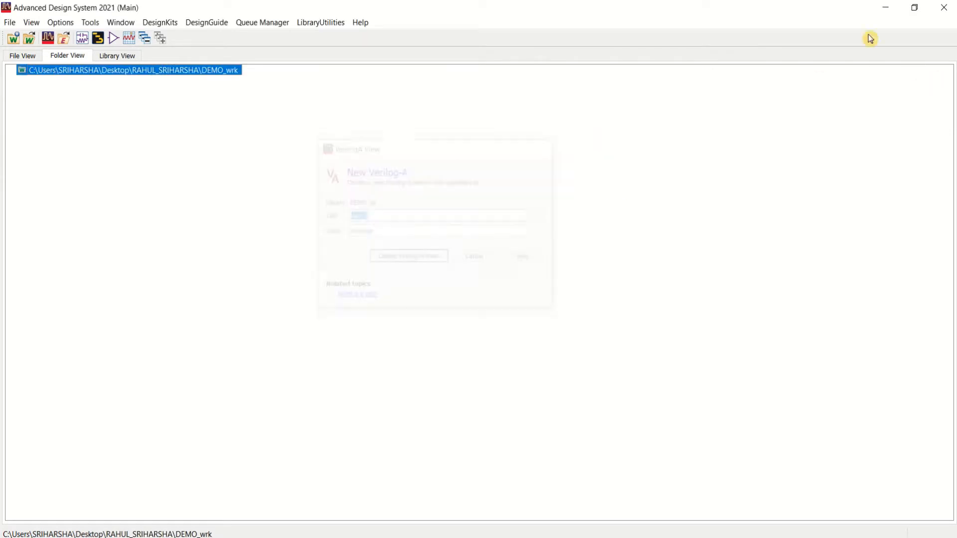
Open the NCNFET_L3 file from the Stanford CNFET Model folder on the desktop.
left_click(885, 8)
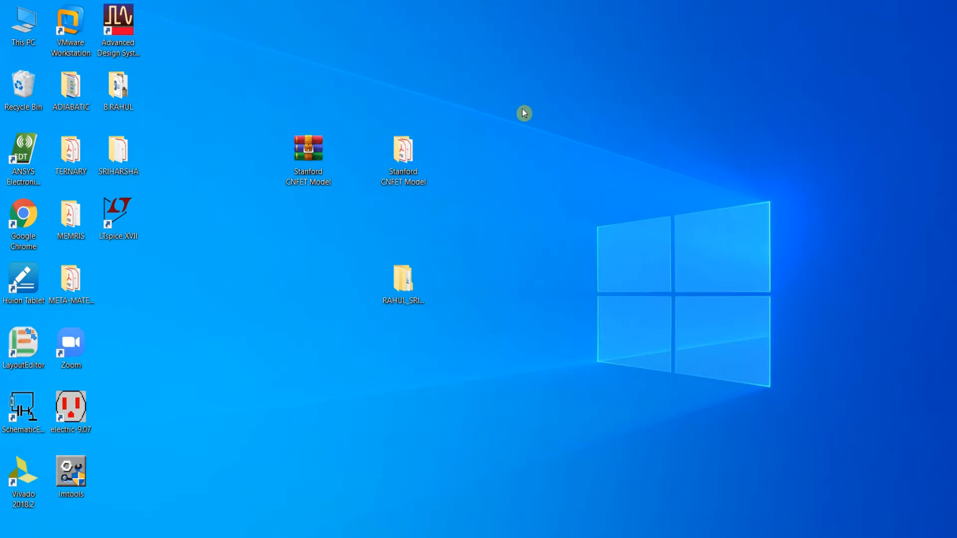
double_click(398, 151)
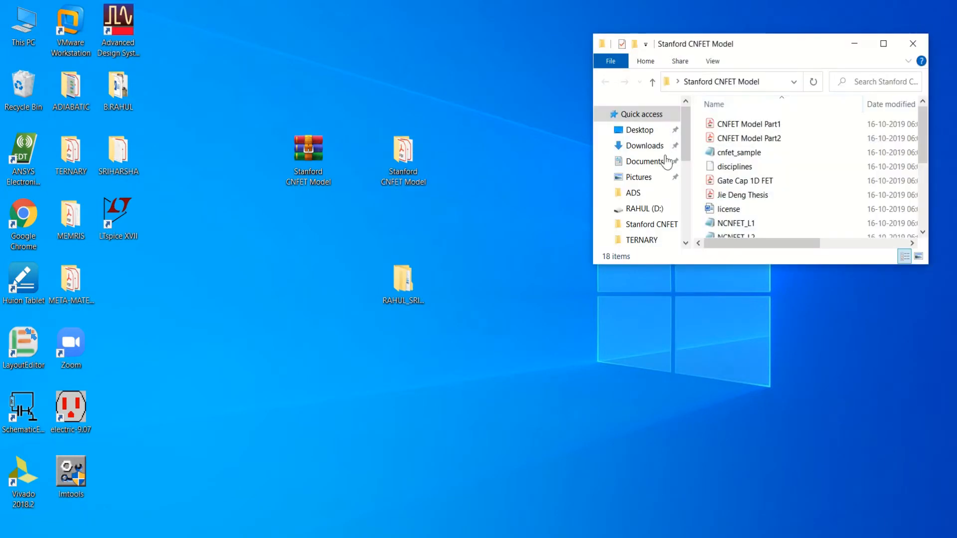
left_click(882, 42)
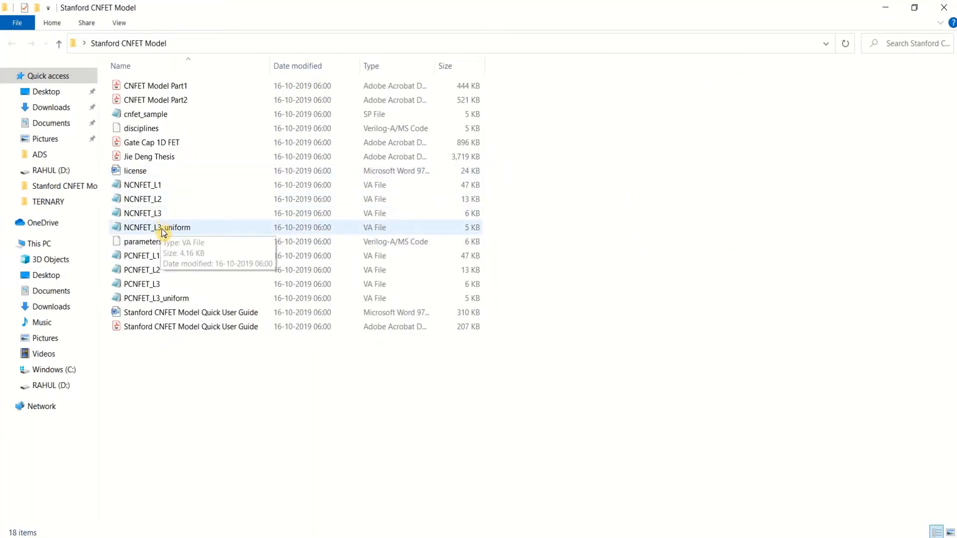
double_click(168, 214)
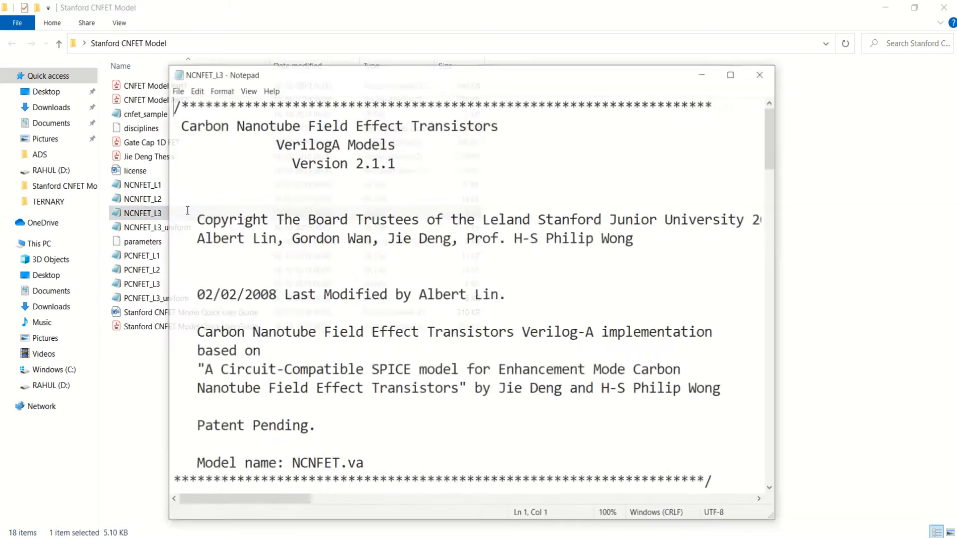
left_click_drag(672, 76, 638, 25)
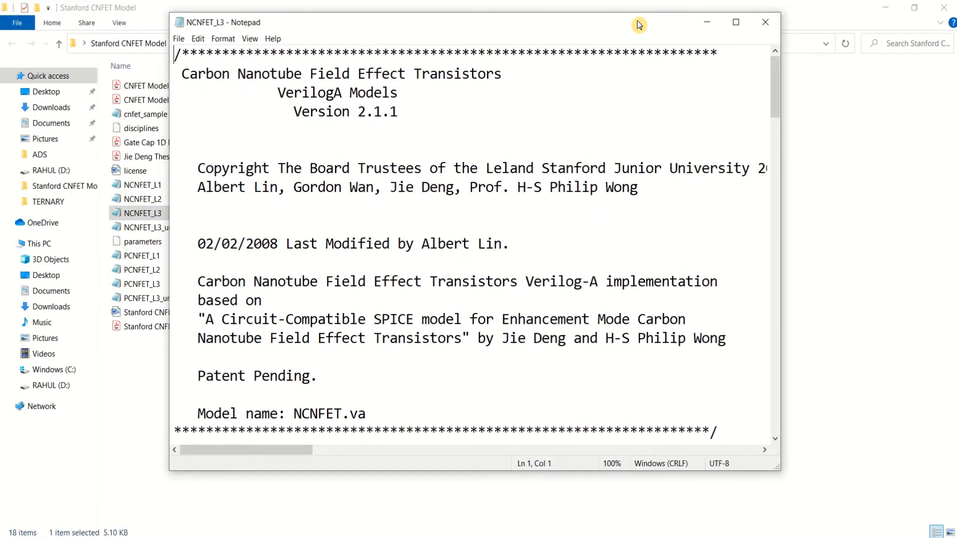
Find the module declaration in NCNFET_L3, check its terminals and copy the module name NCNFET.
scroll(501, 164, "down", 7)
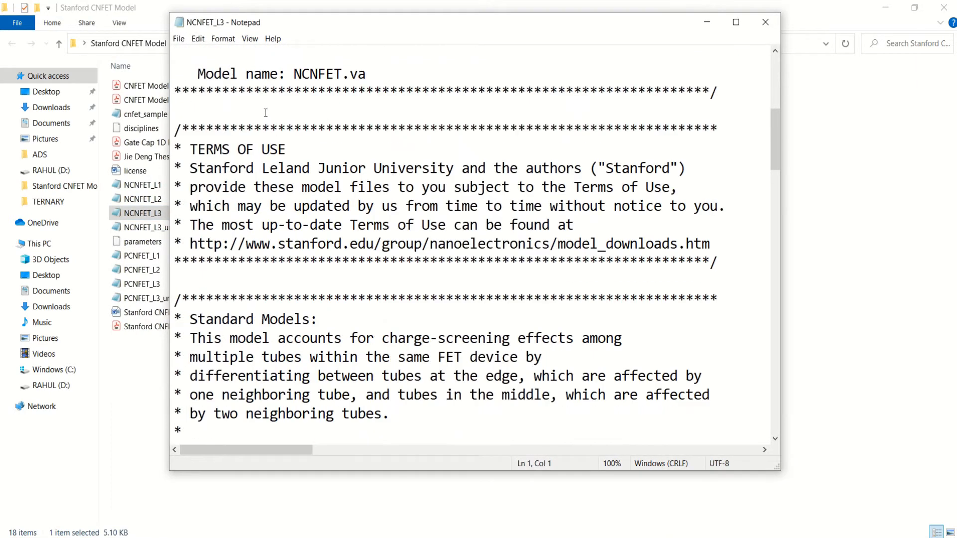
scroll(265, 113, "down", 3)
scroll(311, 97, "down", 3)
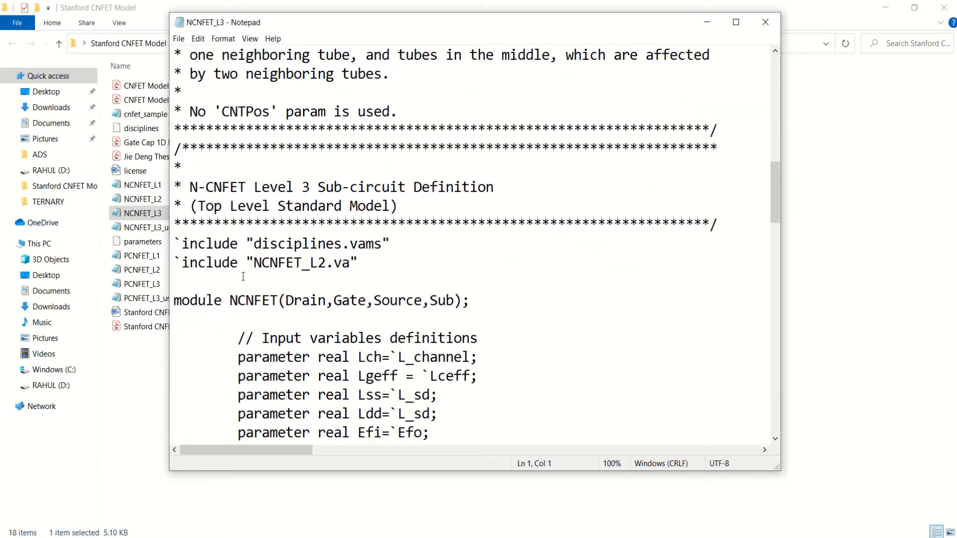
scroll(270, 294, "down", 1)
left_click_drag(229, 245, 278, 248)
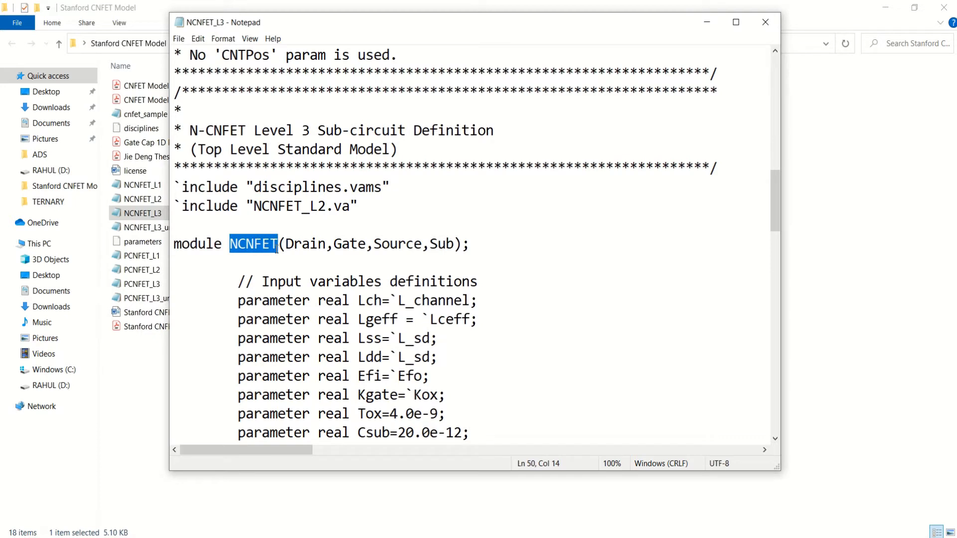
left_click(295, 245)
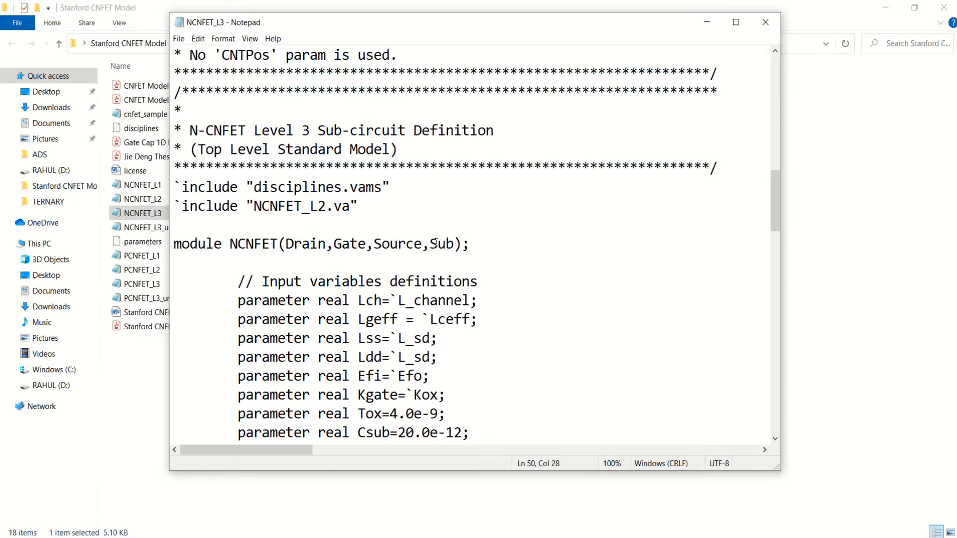
left_click_drag(430, 244, 453, 244)
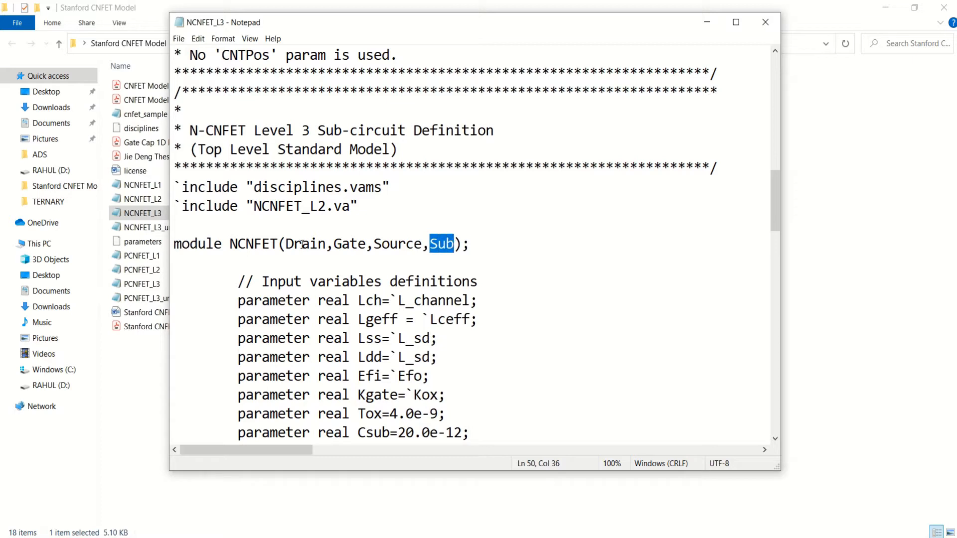
left_click_drag(278, 245, 230, 244)
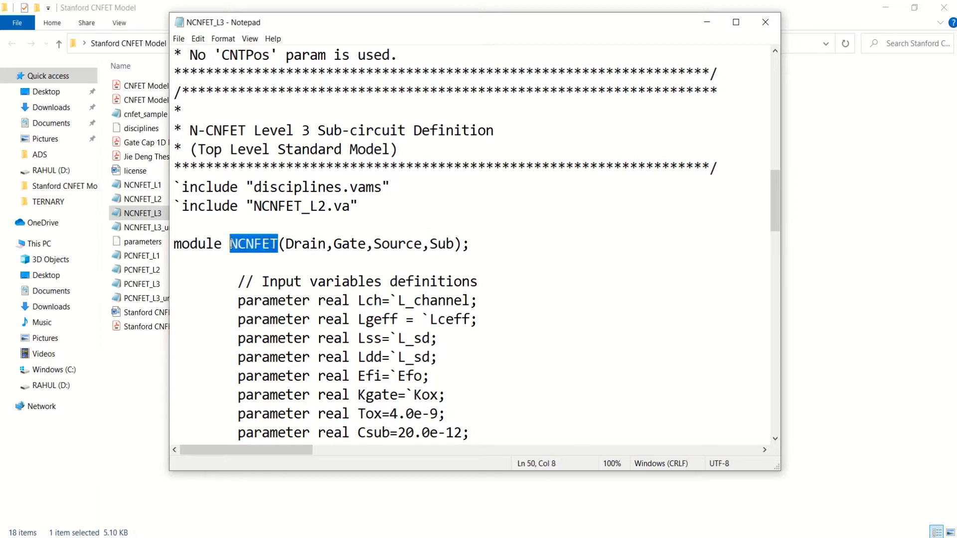
right_click(256, 245)
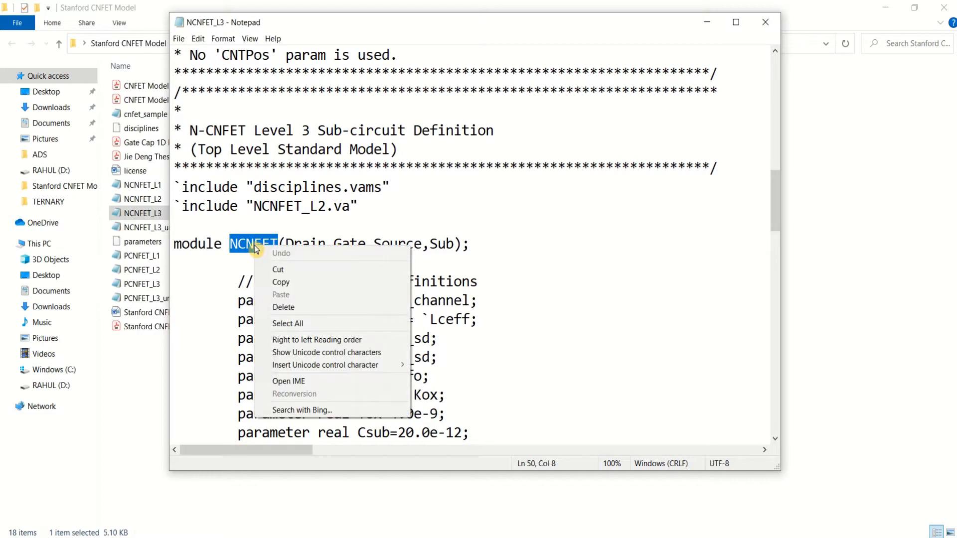
left_click(308, 283)
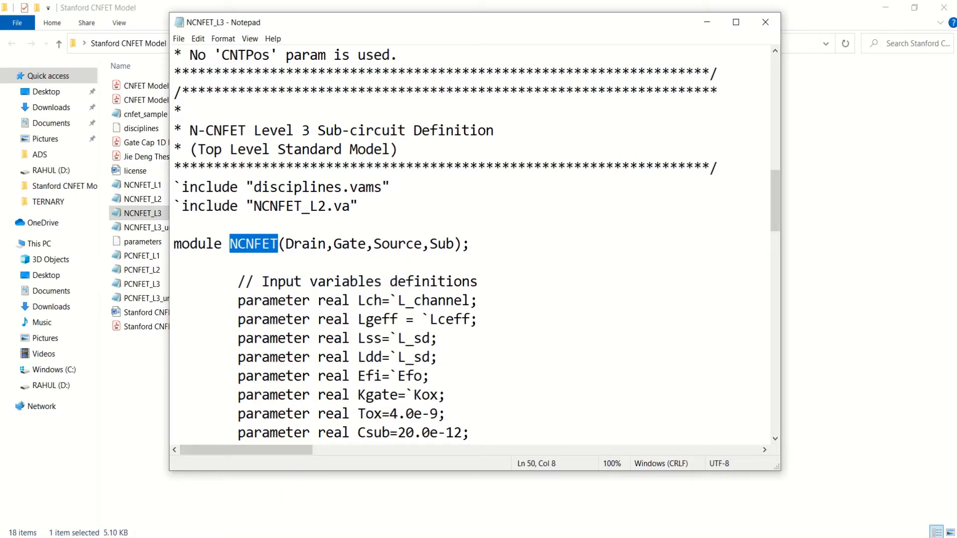
Switch to Advanced Design System and create a Verilog-A view named veriloga for a new cell NCNFET in the DEMO_wrk workspace.
left_click(281, 534)
left_click(144, 84)
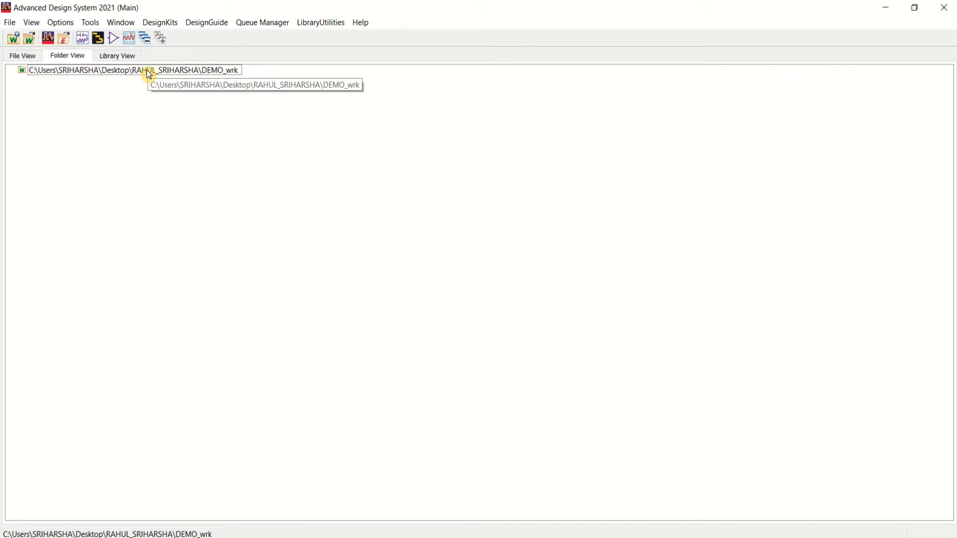
right_click(147, 71)
mouse_move(202, 78)
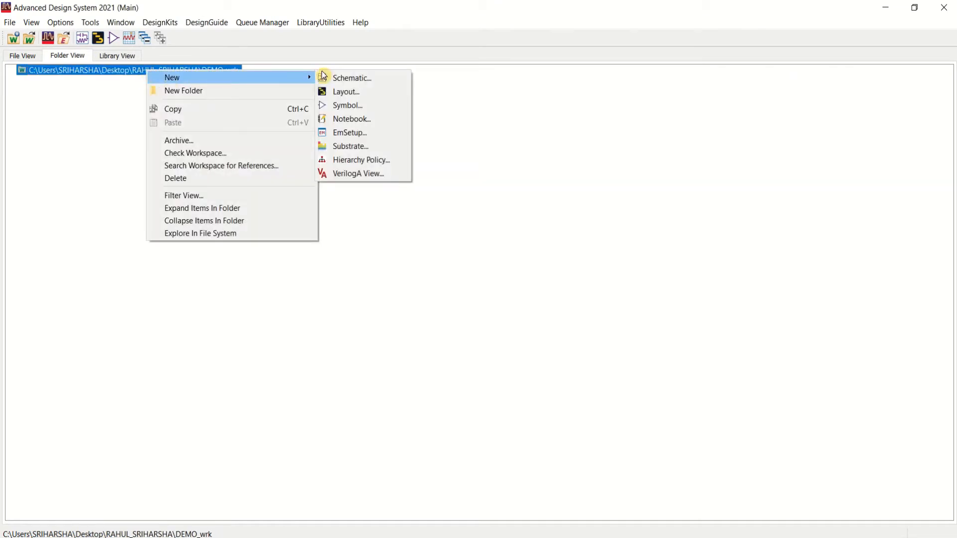
left_click(368, 178)
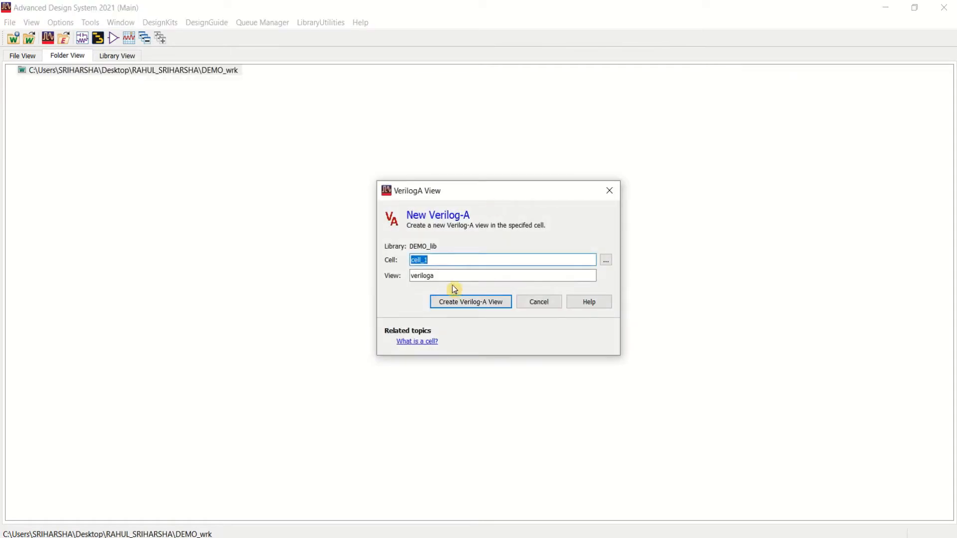
type("NCNFET")
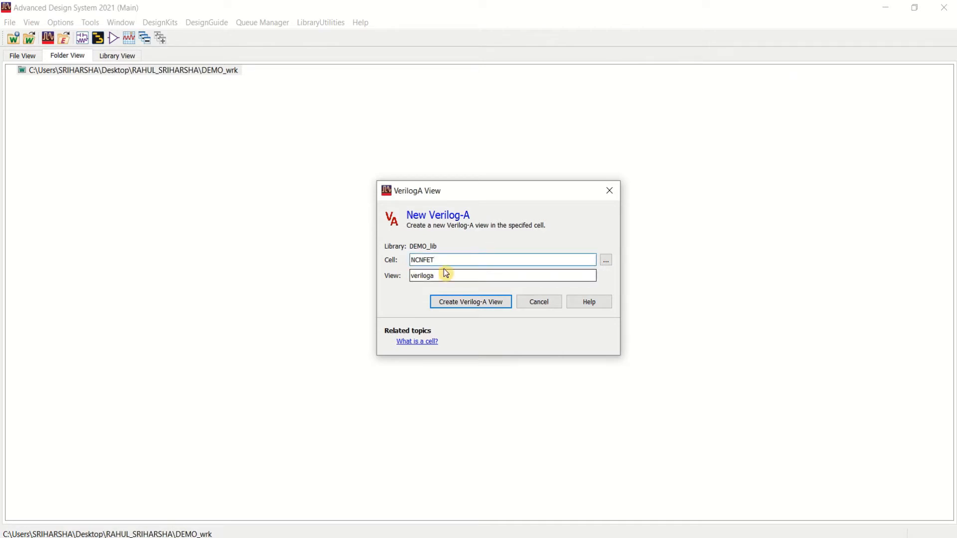
left_click(466, 304)
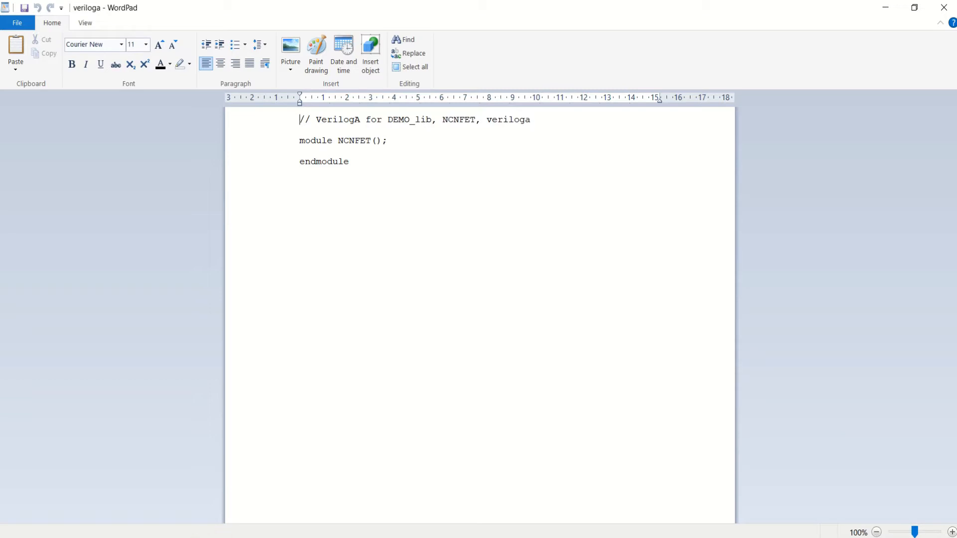
Open NCNFET_L3 from the Stanford CNFET Model folder, copy its entire code and close the file.
mouse_move(214, 536)
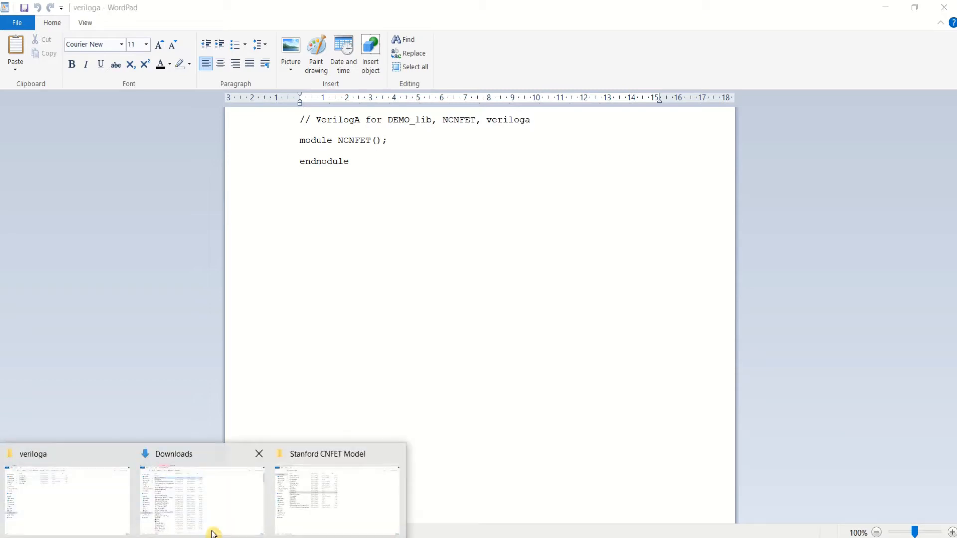
left_click(311, 519)
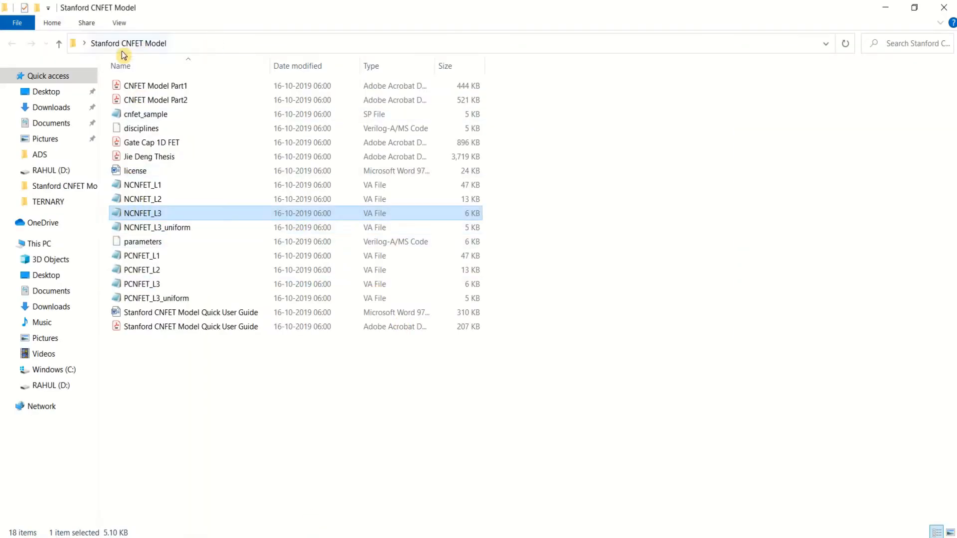
left_click(184, 44)
left_click(273, 48)
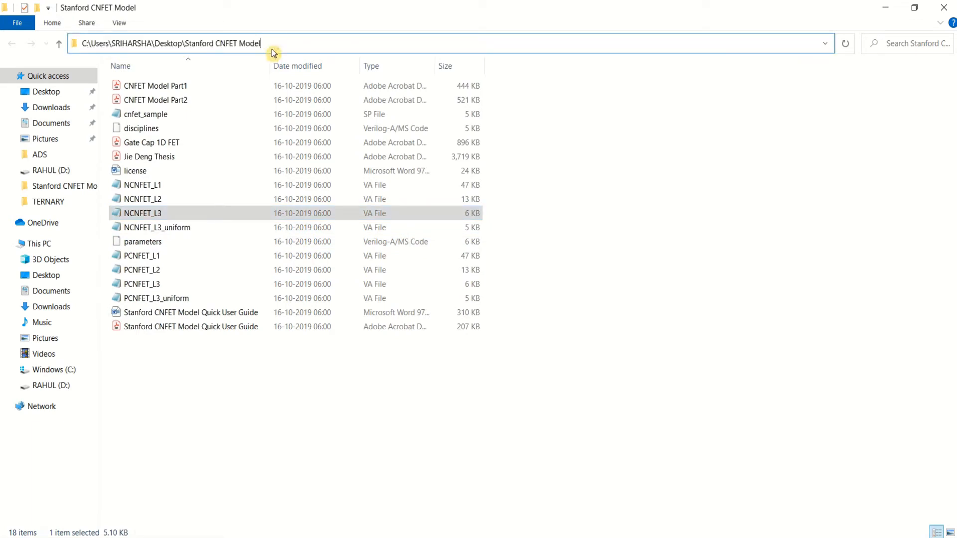
left_click(216, 356)
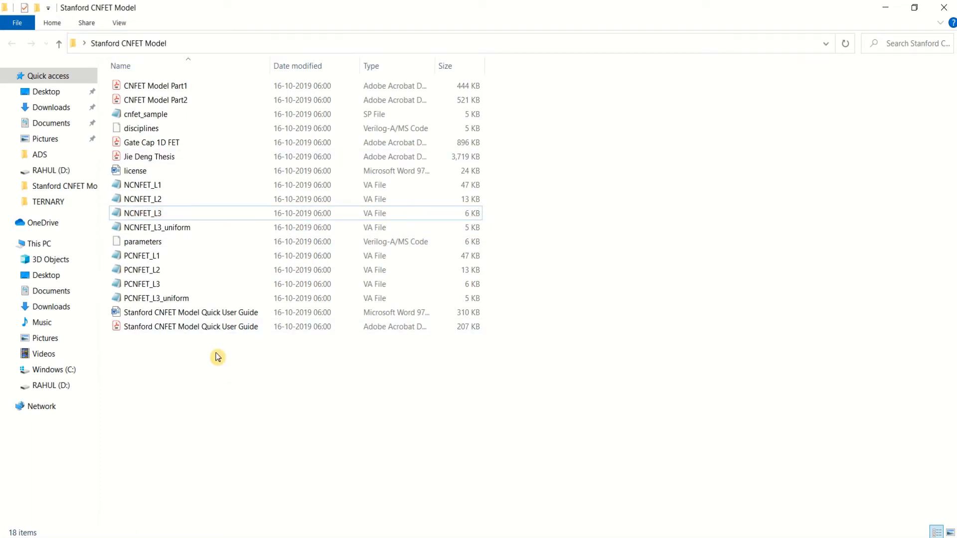
left_click(167, 215)
double_click(168, 215)
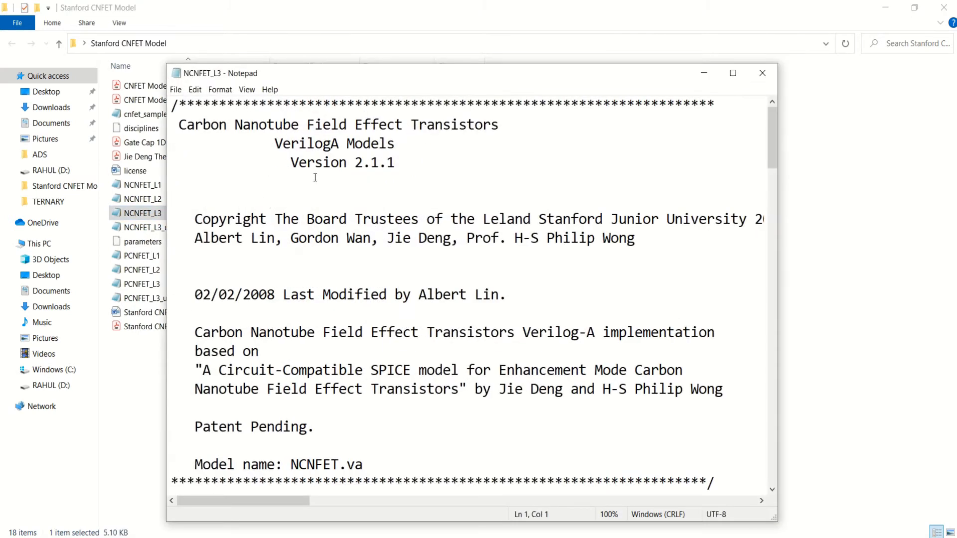
left_click(740, 74)
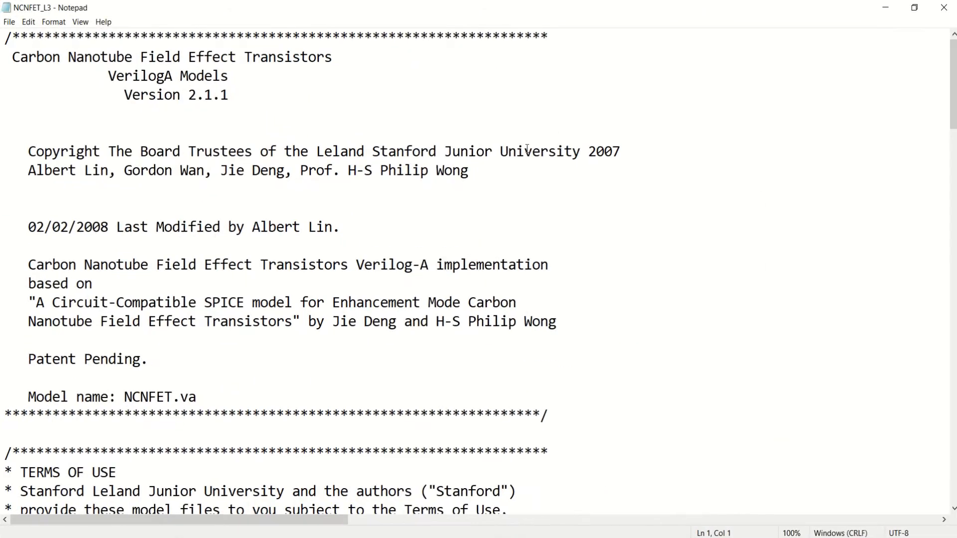
key("ctrl+a")
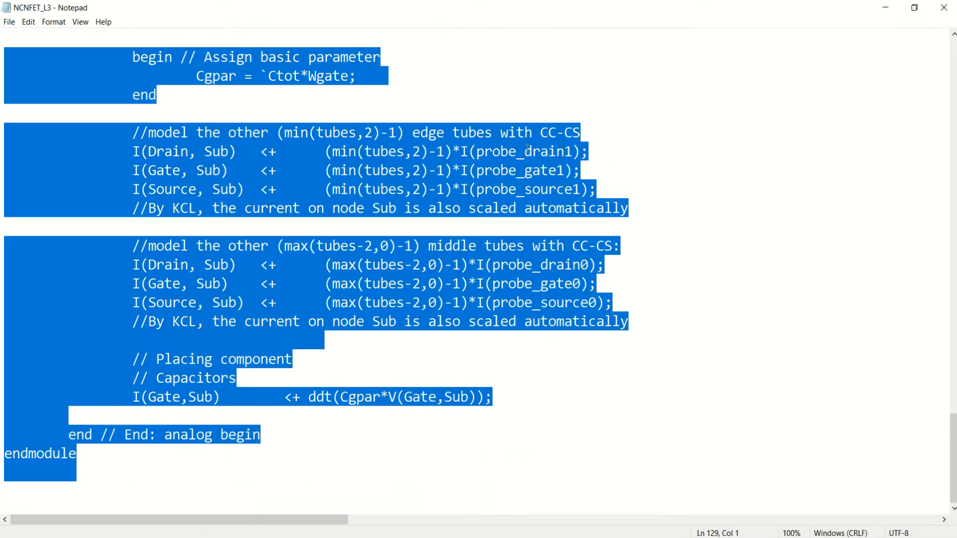
left_click(944, 7)
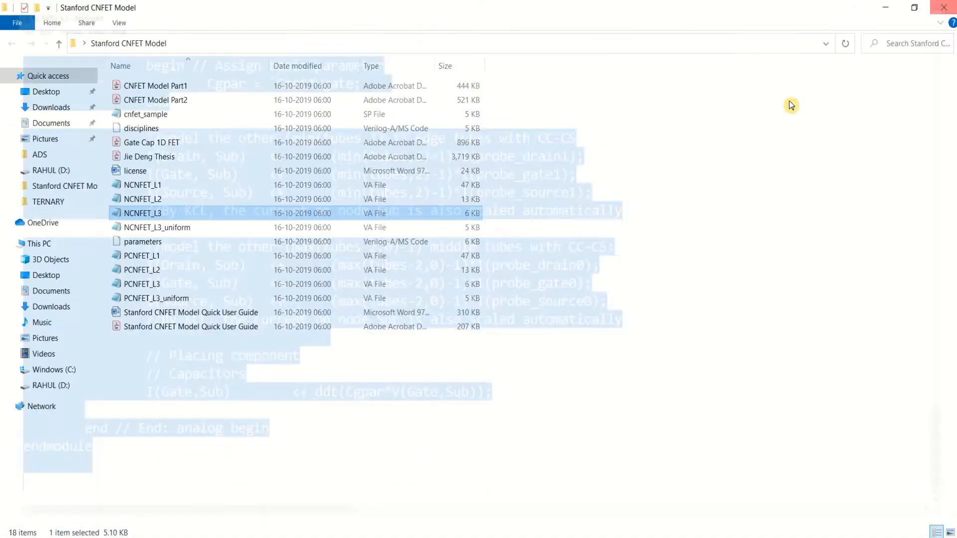
Replace the empty NCNFET module below the comment line in the veriloga document with the copied code, then save and close it.
left_click(310, 537)
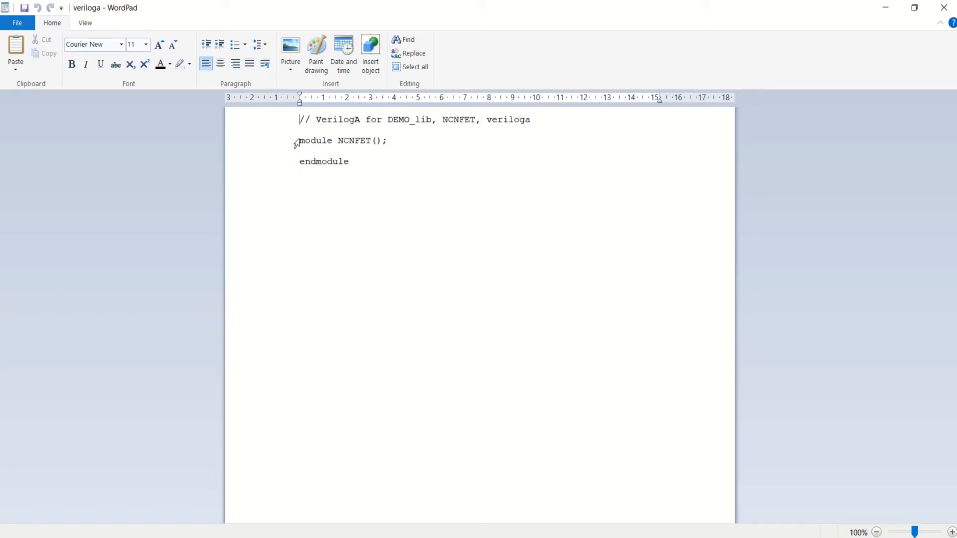
left_click_drag(302, 141, 379, 172)
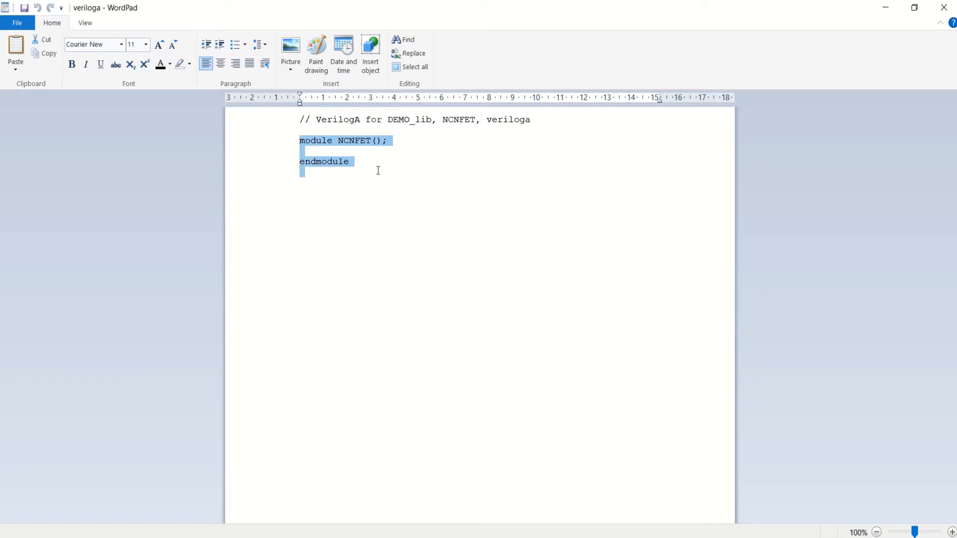
key("ctrl+v")
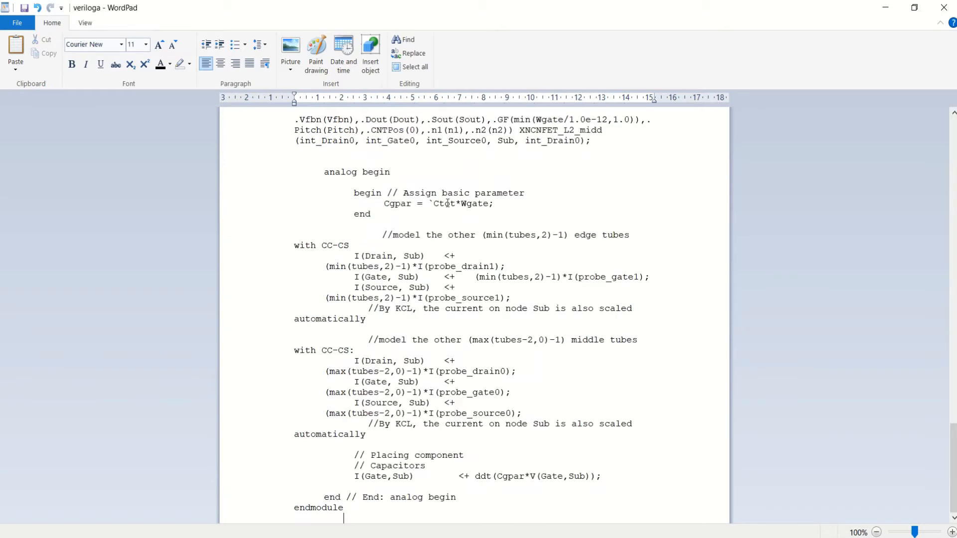
scroll(495, 273, "up", 15)
scroll(495, 273, "up", 20)
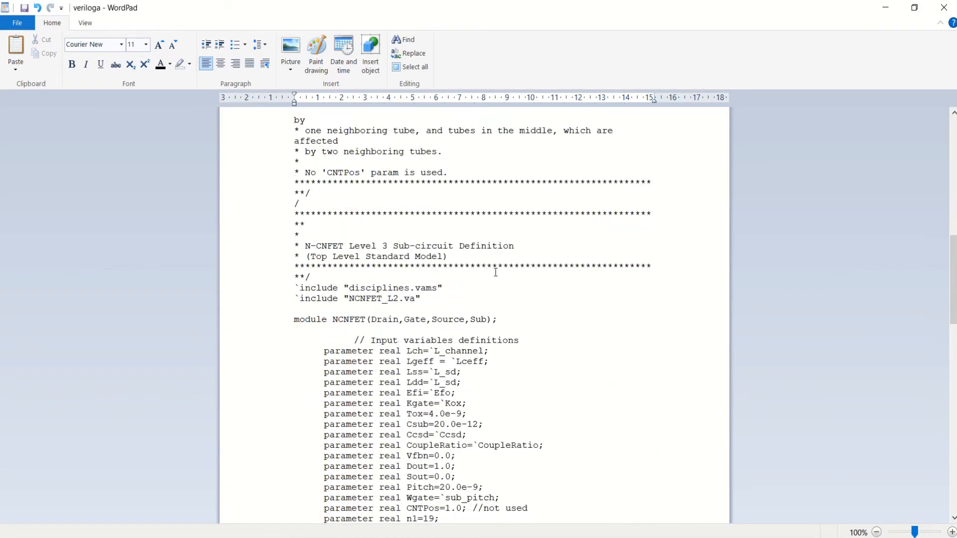
left_click(944, 7)
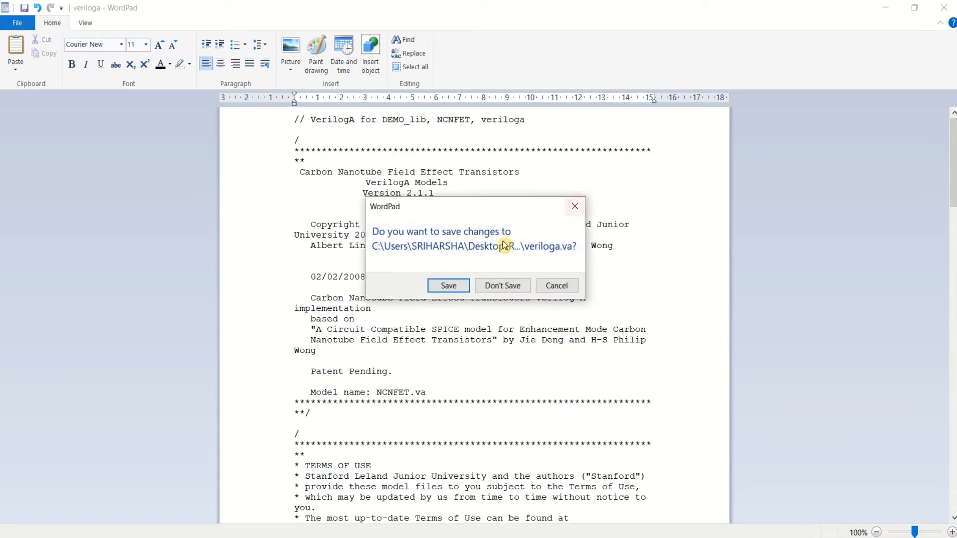
left_click(449, 286)
Copy the files NCNFET_L1, NCNFET_L2 and parameters from the Stanford CNFET Model folder.
left_click(428, 436)
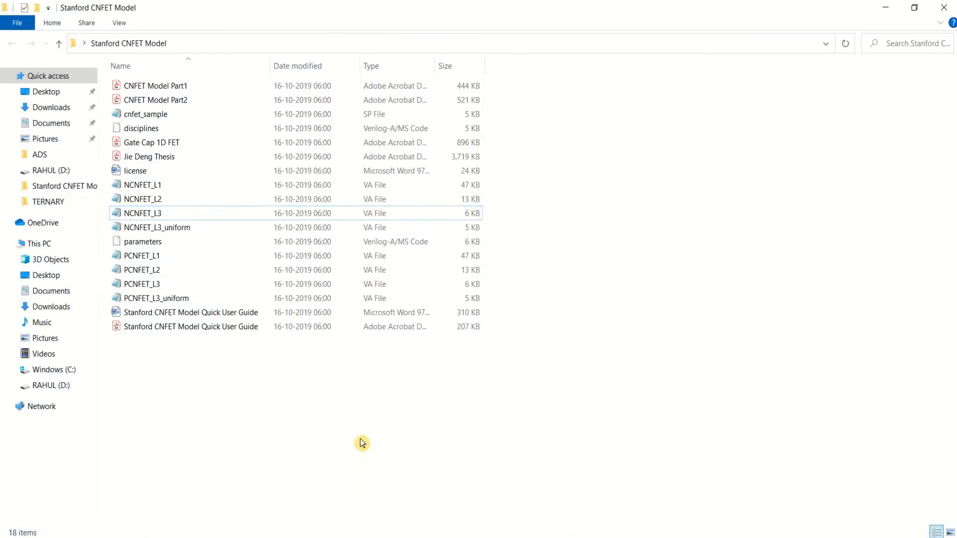
left_click(164, 201)
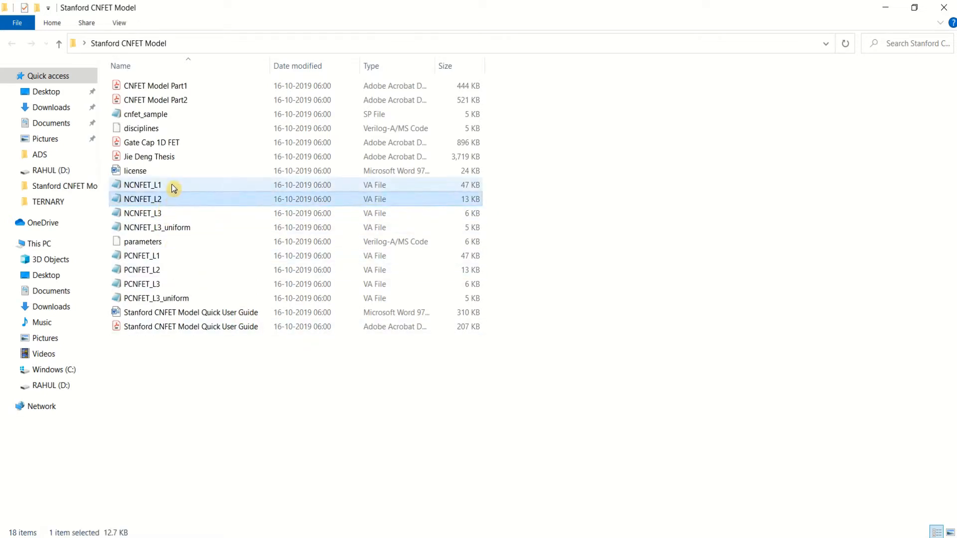
left_click(172, 186, "ctrl")
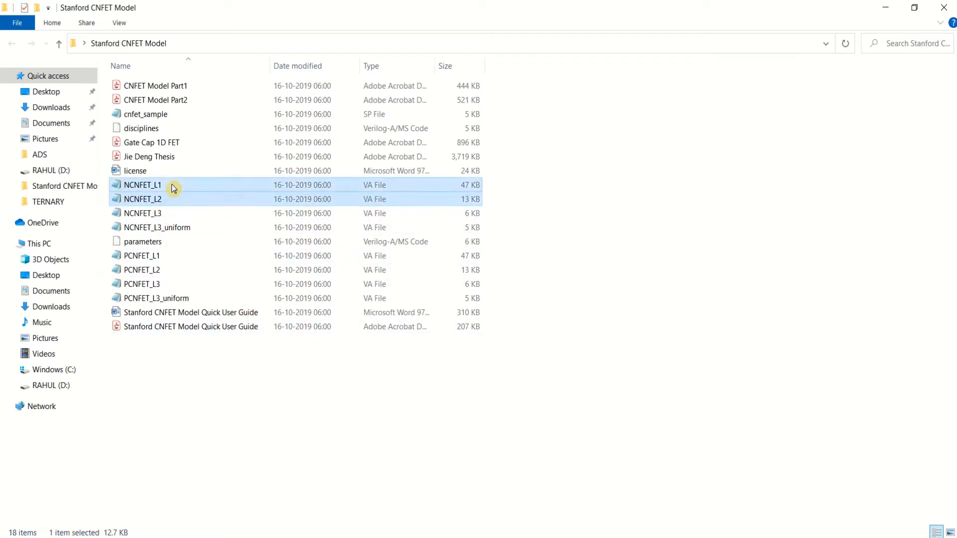
right_click(172, 244)
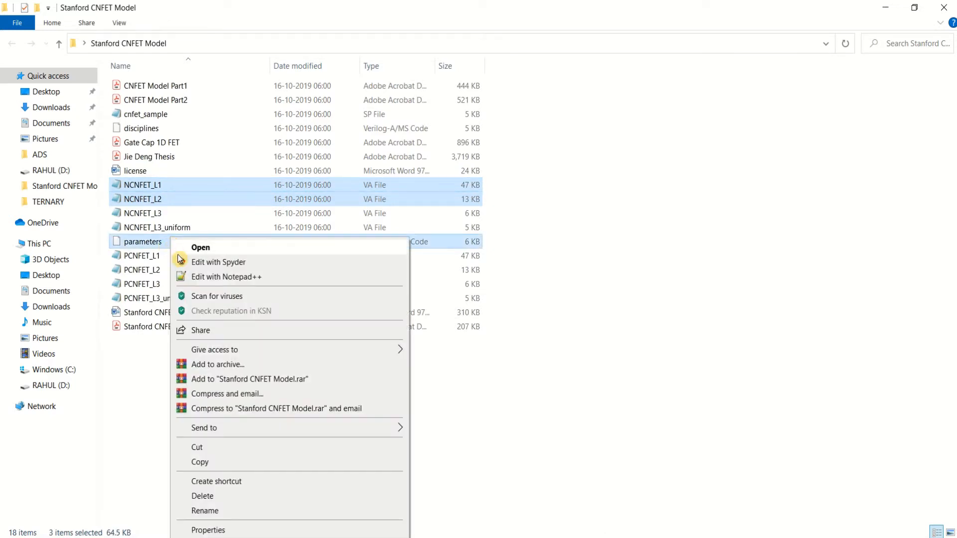
left_click(228, 466)
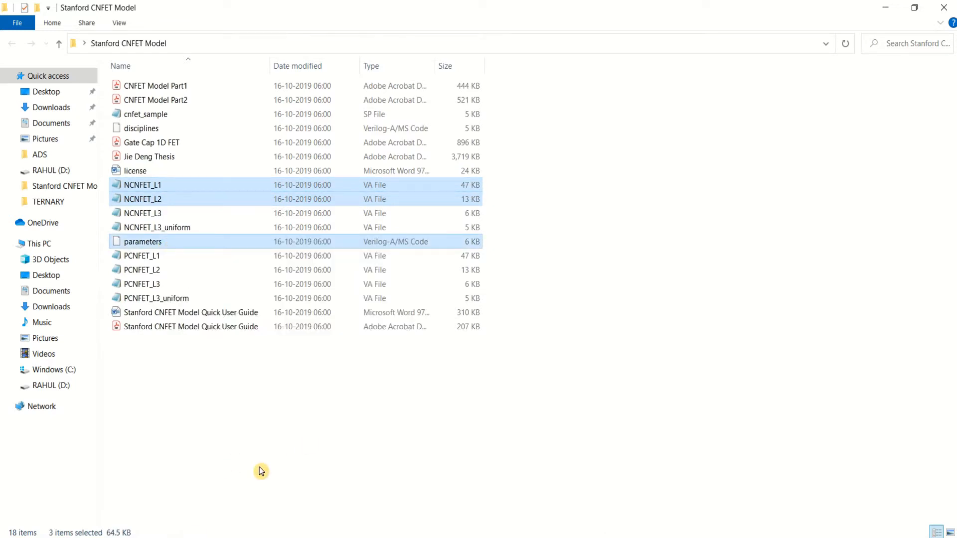
Return to the desktop and open the folder that holds the DEMO_wrk workspace in a maximized window.
left_click(207, 537)
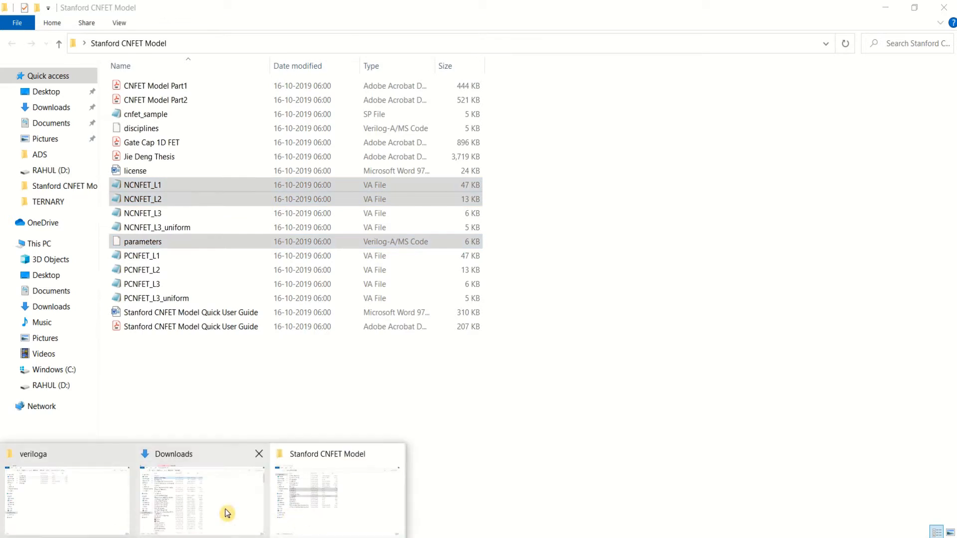
left_click(894, 7)
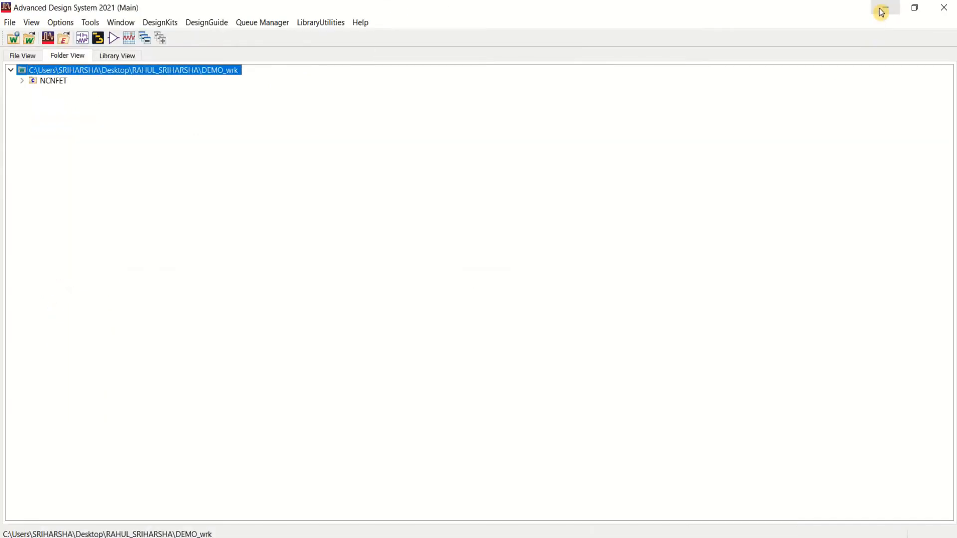
left_click(882, 8)
left_click(707, 22)
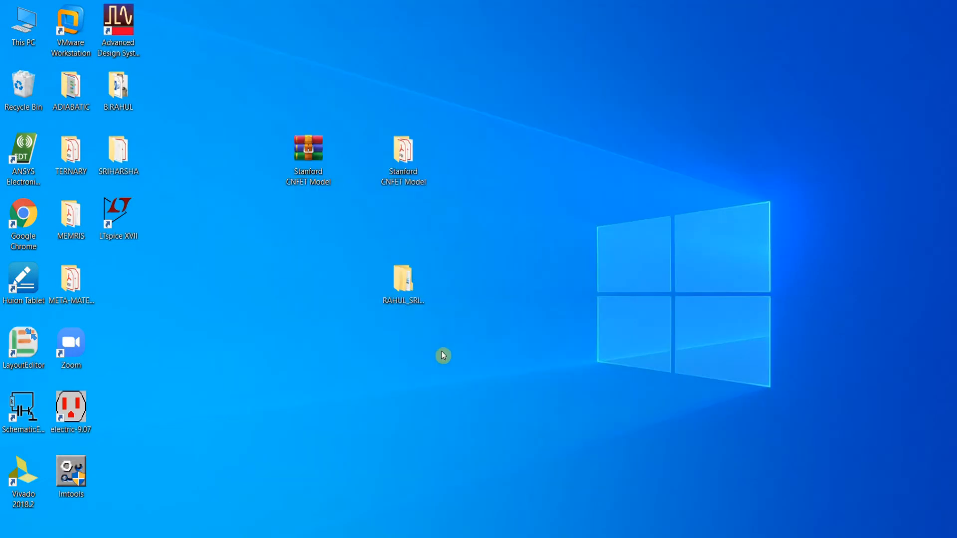
double_click(415, 283)
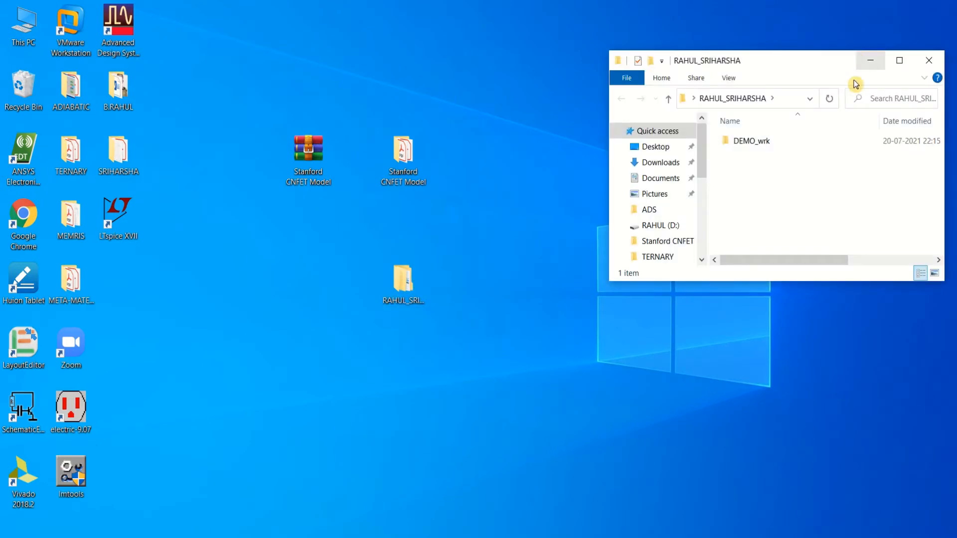
left_click(906, 62)
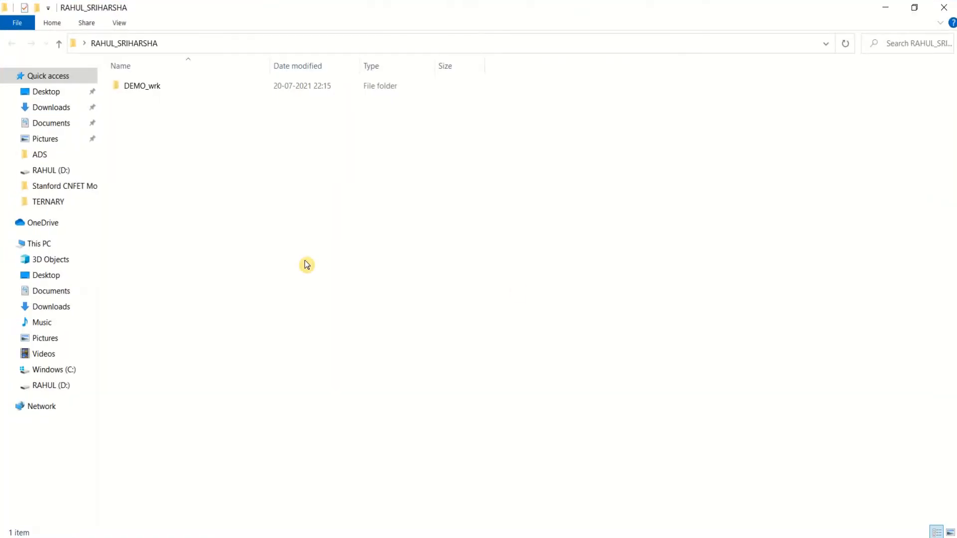
Go into DEMO_wrk, DEMO_lib and the NCNFET cell folder down to its veriloga folder.
left_click(148, 94)
double_click(148, 90)
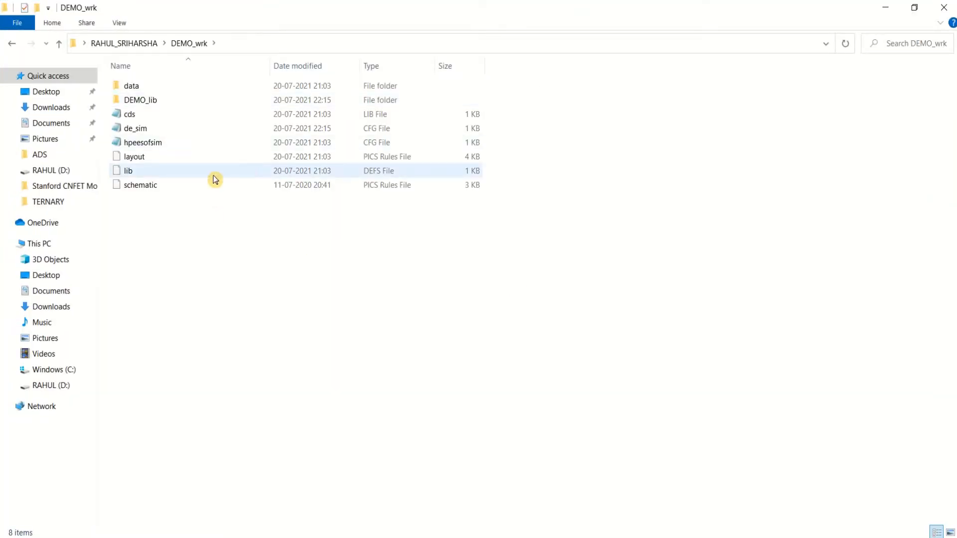
left_click(154, 100)
double_click(155, 100)
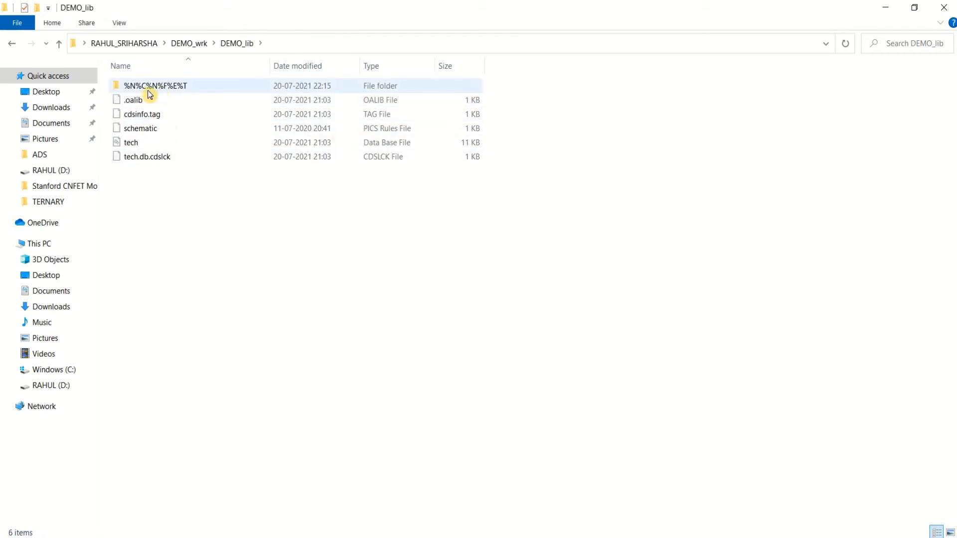
double_click(187, 89)
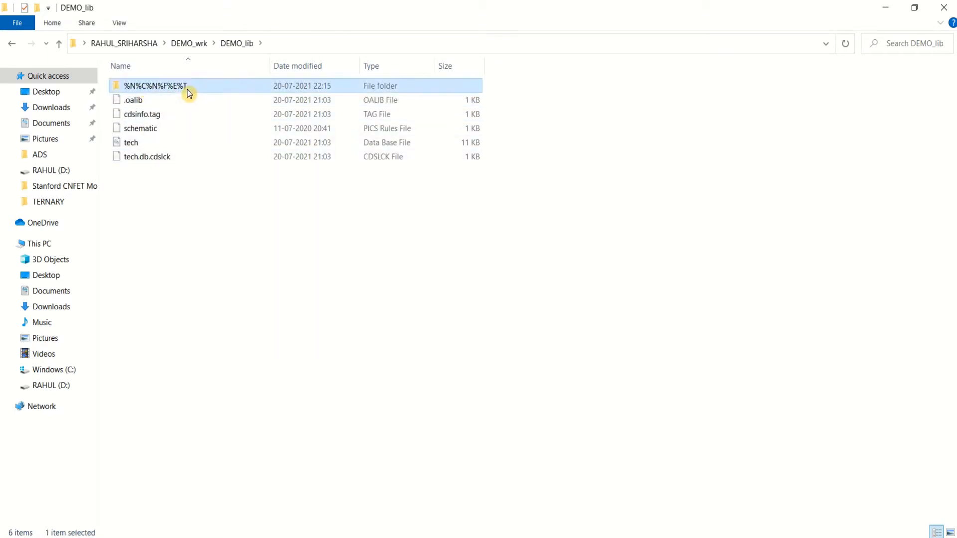
double_click(154, 88)
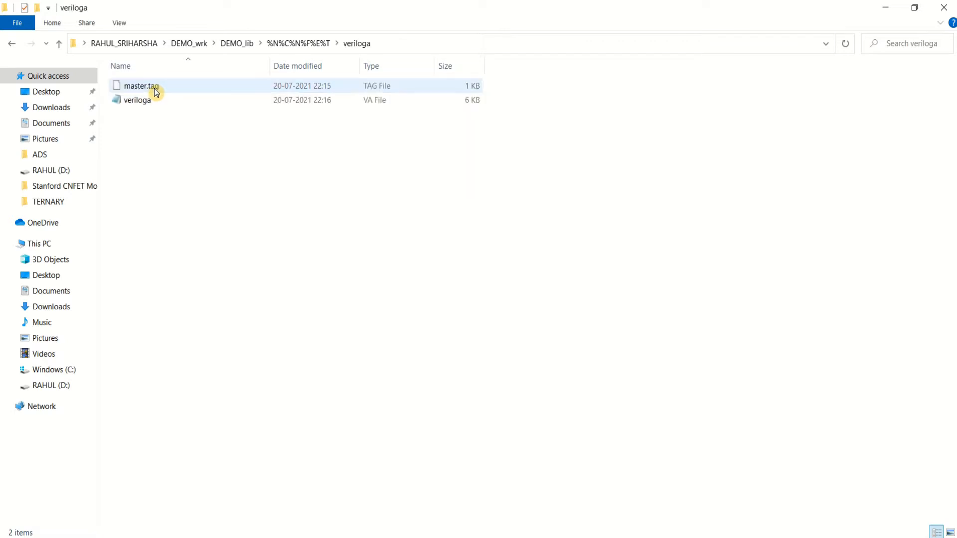
Open the veriloga file in the cell's veriloga folder, check that it holds the model code and close it.
double_click(138, 104)
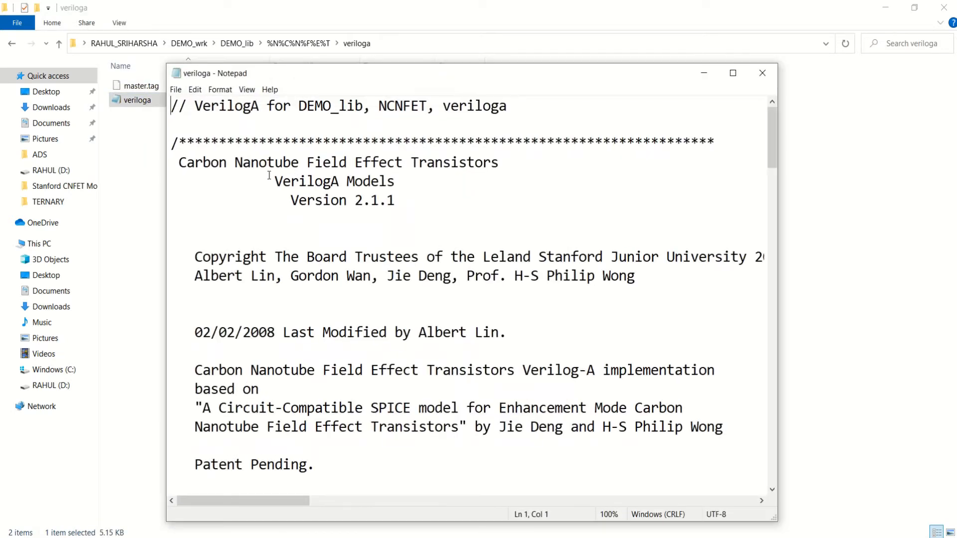
scroll(353, 183, "down", 4)
scroll(353, 183, "up", 4)
left_click(763, 72)
Paste the copied NCNFET_L1, NCNFET_L2 and parameters files into the NCNFET cell's veriloga folder.
right_click(189, 170)
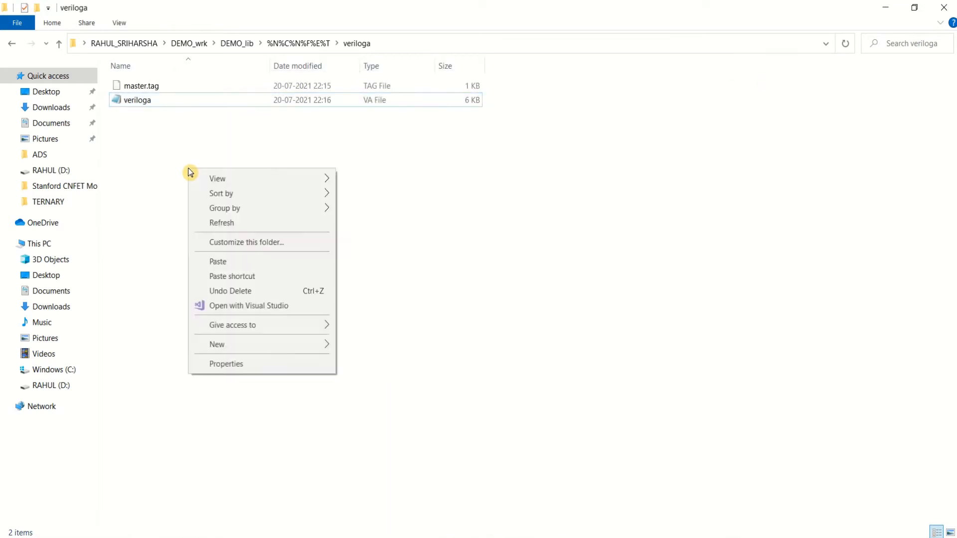
left_click(244, 264)
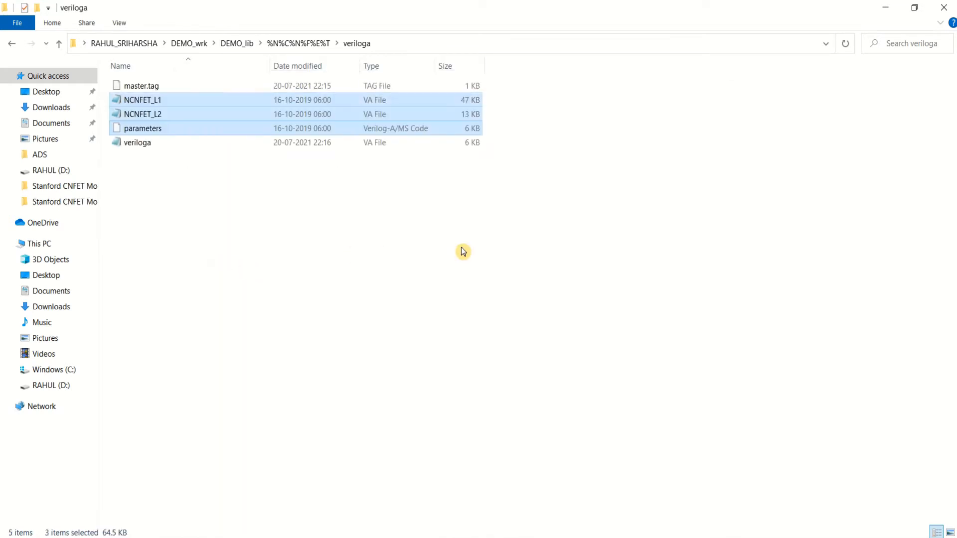
Close the veriloga folder window and return to the Advanced Design System main window with the DEMO_wrk workspace.
left_click(464, 252)
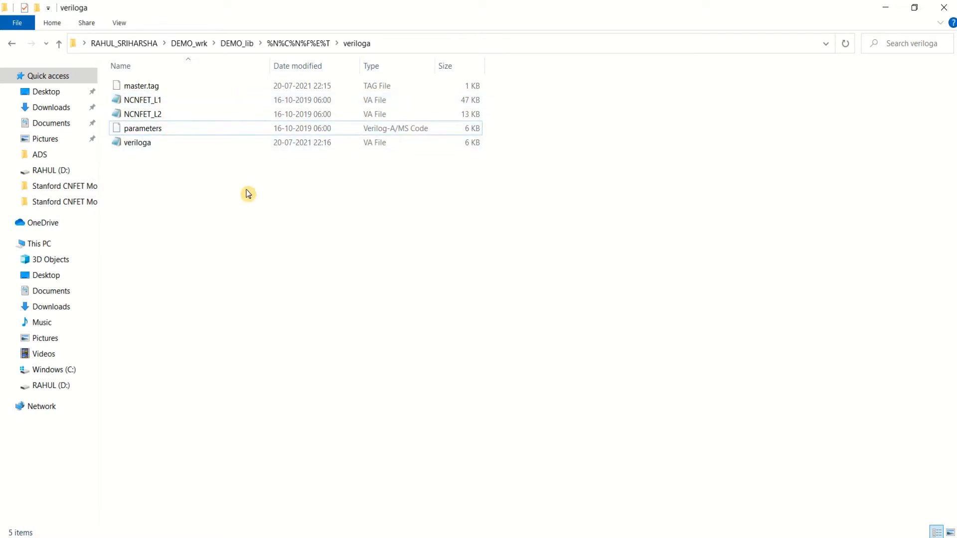
left_click(948, 10)
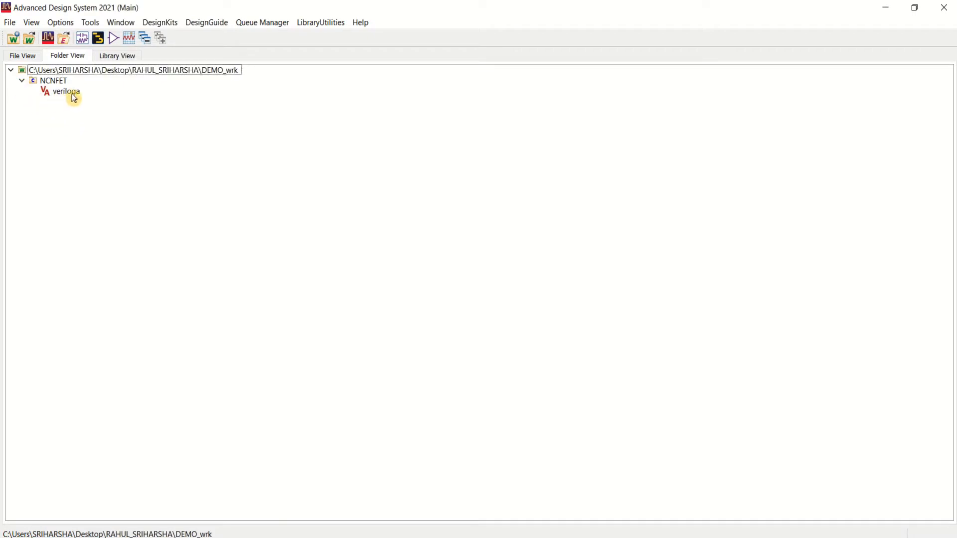
mouse_move(74, 98)
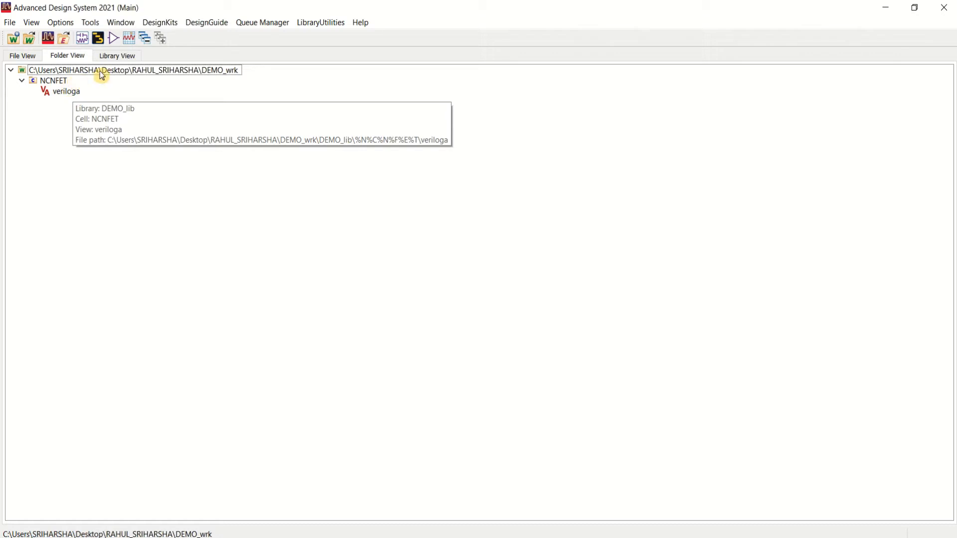
left_click(79, 71)
Create a new schematic in the NCNFET cell of DEMO_lib, keeping the cell name NCNFET.
left_click(55, 80)
right_click(56, 81)
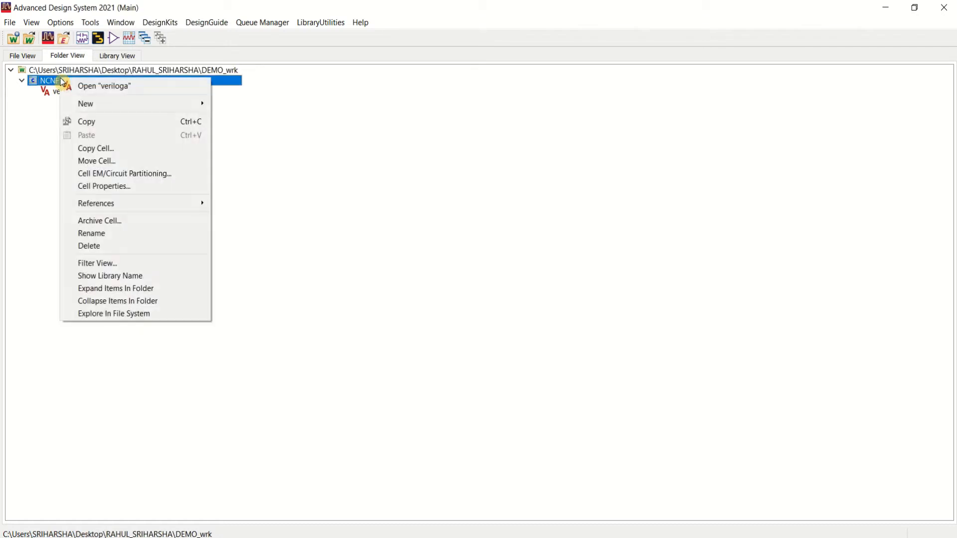
mouse_move(116, 104)
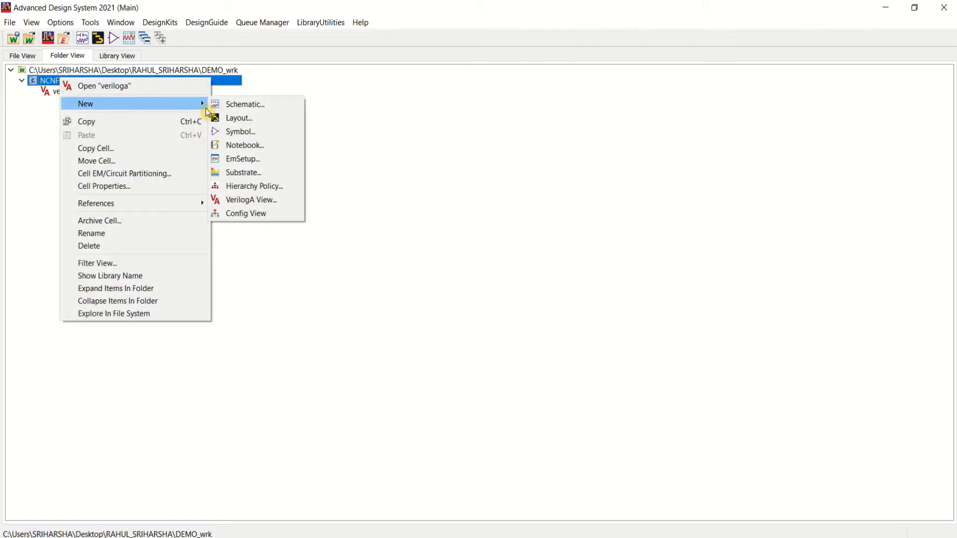
left_click(254, 104)
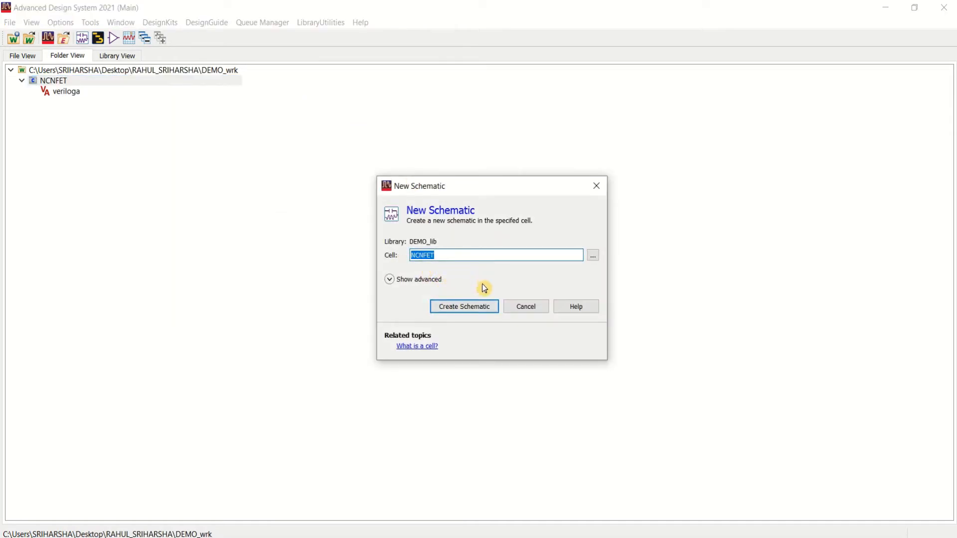
left_click(460, 308)
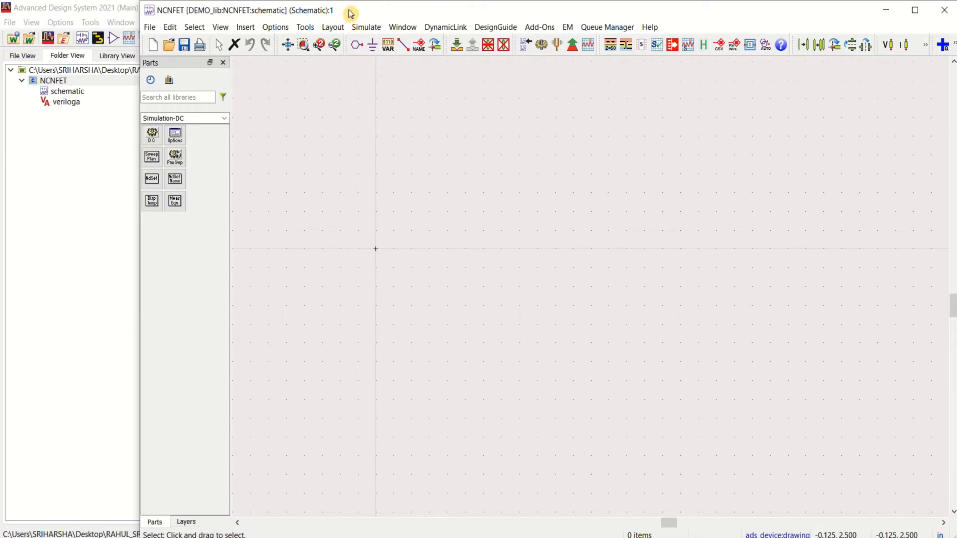
mouse_move(349, 13)
left_mouse_down()
mouse_move(297, 13)
mouse_move(358, 14)
left_mouse_up()
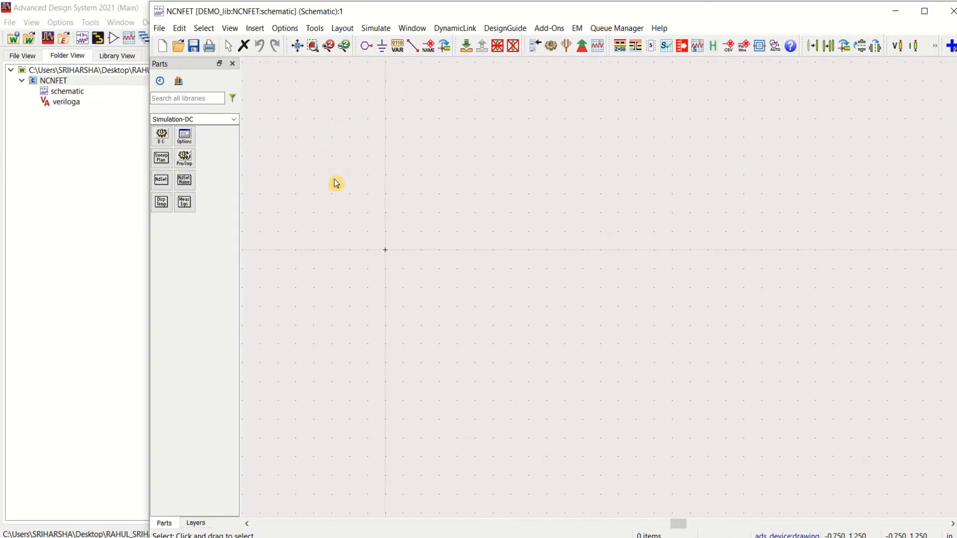
Switch to the NCNFET_L3 file in Notepad, check the terminal names and order in the NCNFET module declaration, and minimize it.
left_click(315, 533)
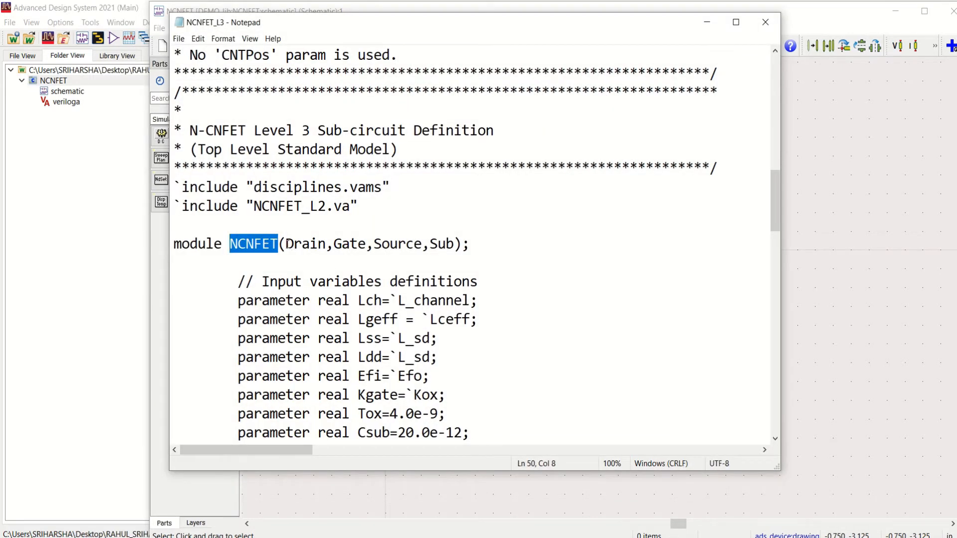
left_click_drag(288, 244, 331, 245)
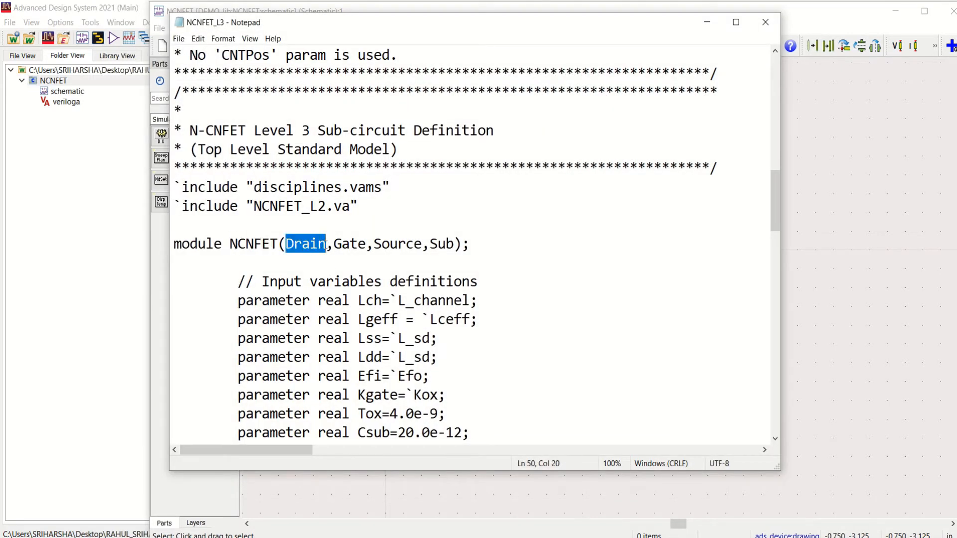
left_click(349, 245)
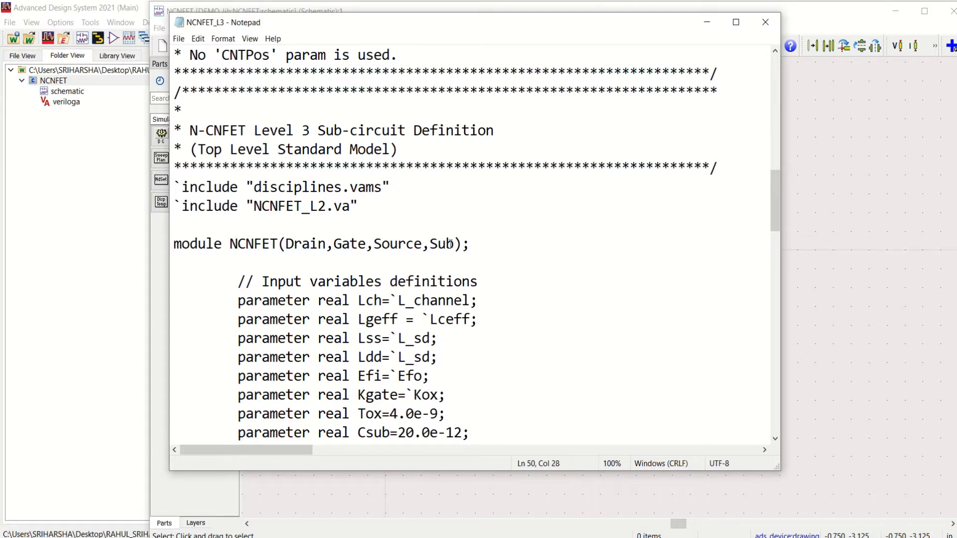
left_click_drag(455, 244, 431, 244)
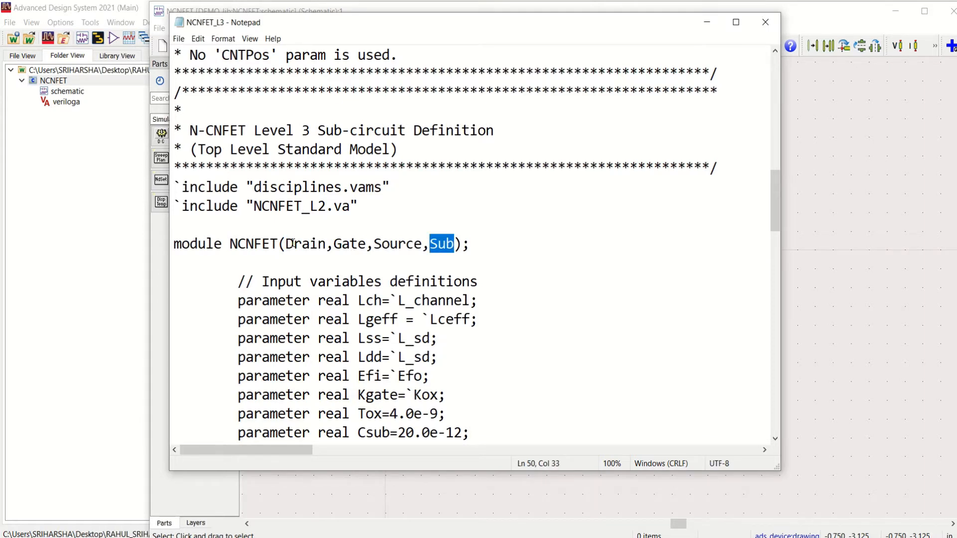
left_click(707, 26)
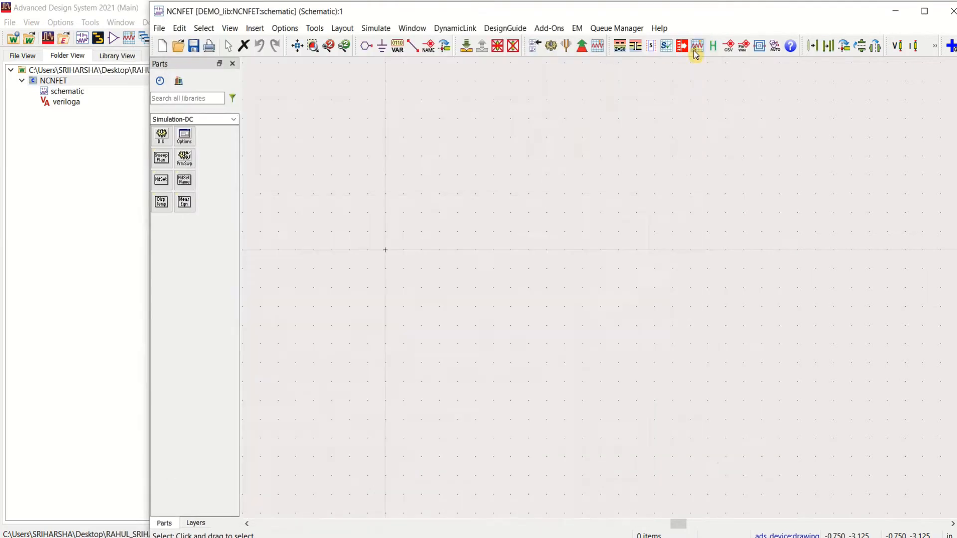
Place inOut pin 1 vertically with its connection end down and pin 2 horizontally to its lower left with its connection end facing right.
left_click(367, 48)
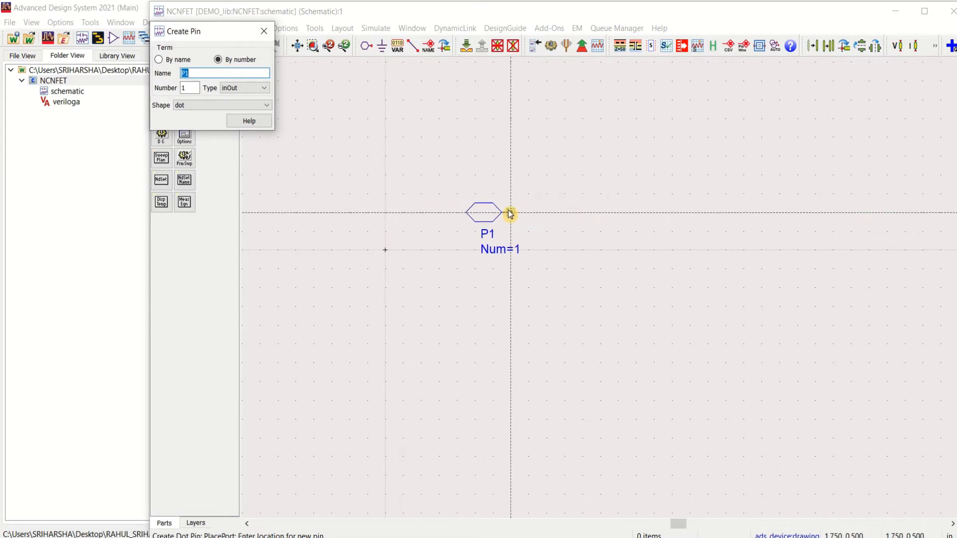
key("ctrl+r")
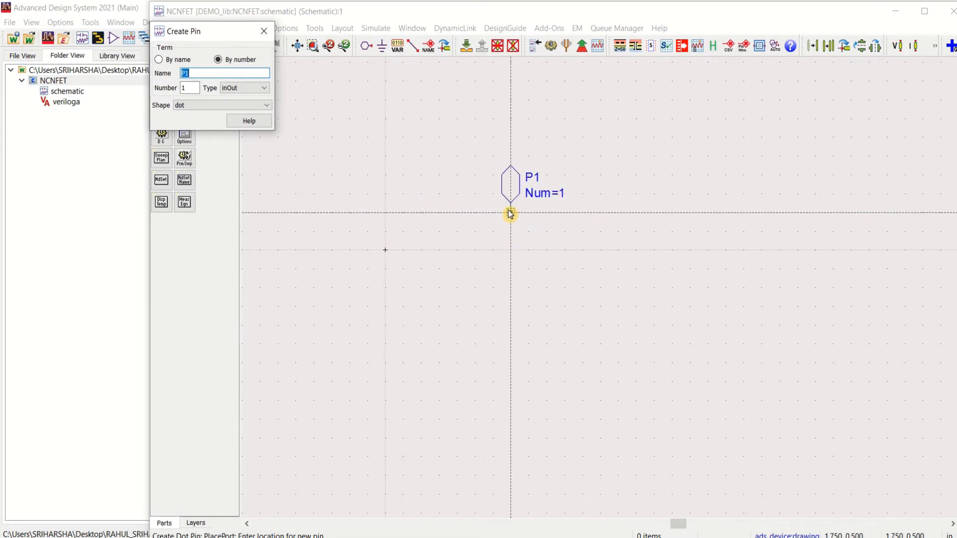
left_click(502, 175)
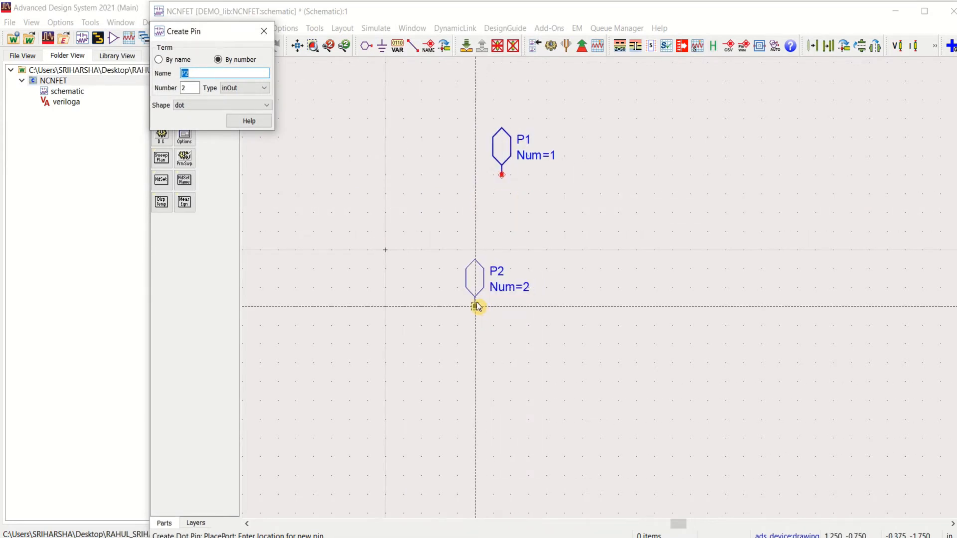
key("ctrl+r")
key("ctrl+r")
key("ctrl+r")
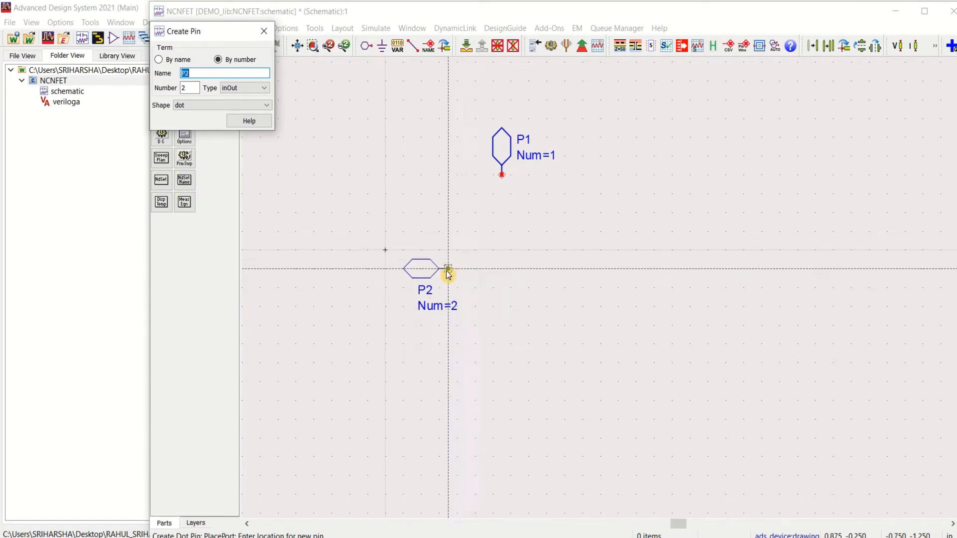
left_click(440, 250)
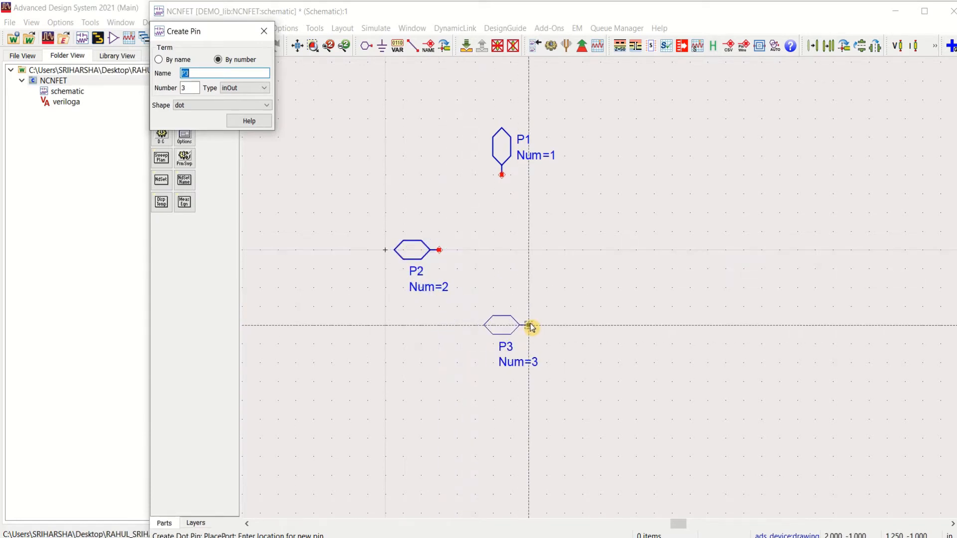
Place pin 3 vertically below pin 1 and pin 4 horizontally opposite pin 2, with their connection ends facing inward.
key("ctrl+r")
key("ctrl+r")
key("ctrl+r")
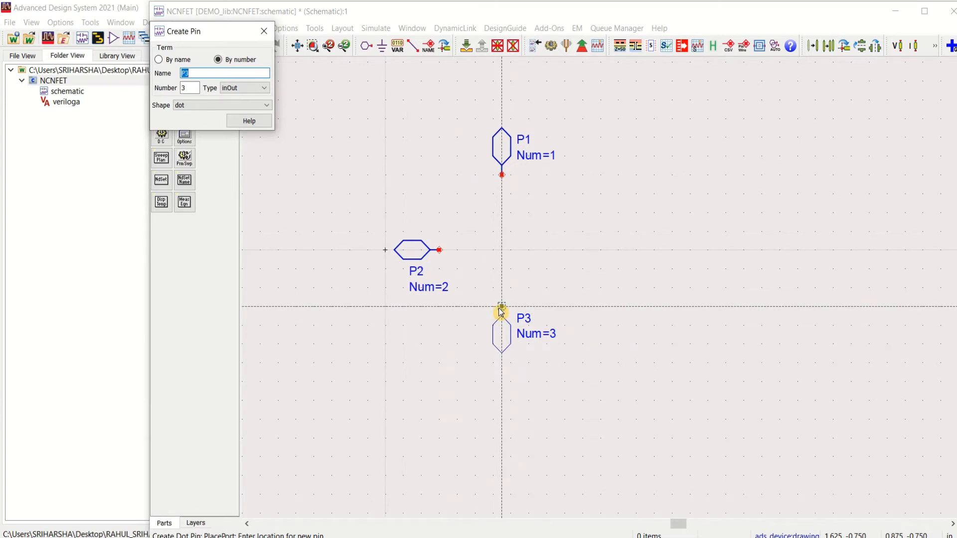
left_click(502, 309)
key("ctrl+r")
key("ctrl+r")
key("ctrl+r")
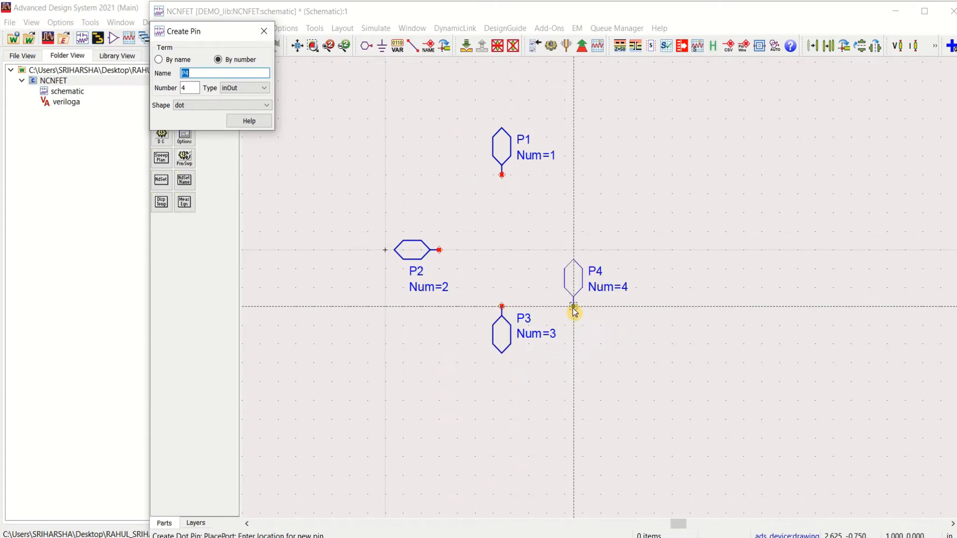
left_click(546, 250)
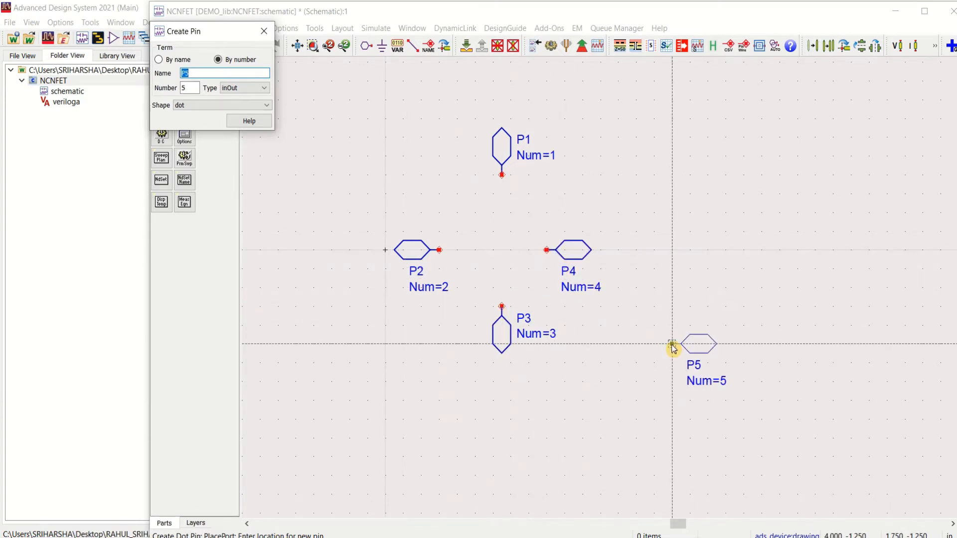
key("Escape")
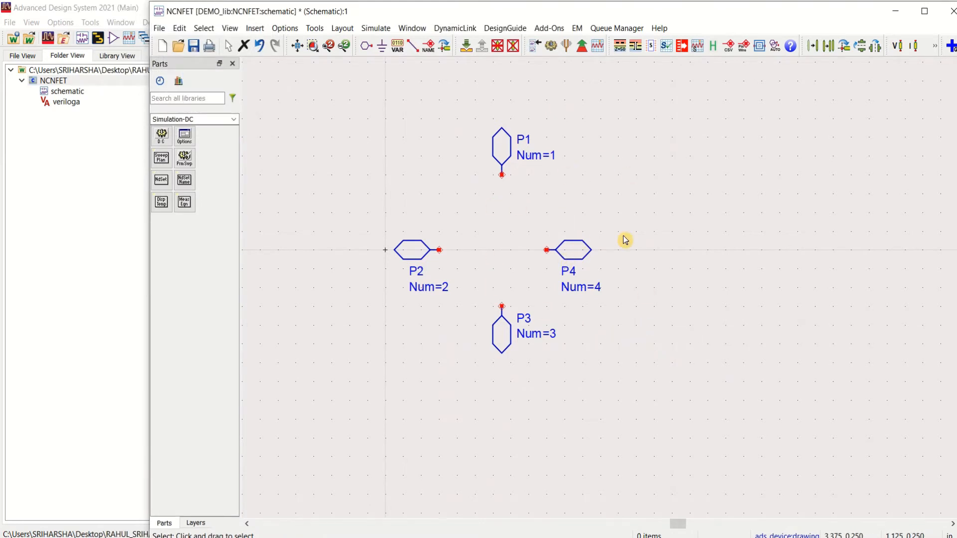
Rename pin 1 as Drain and pin 2 as Gate.
key("F5")
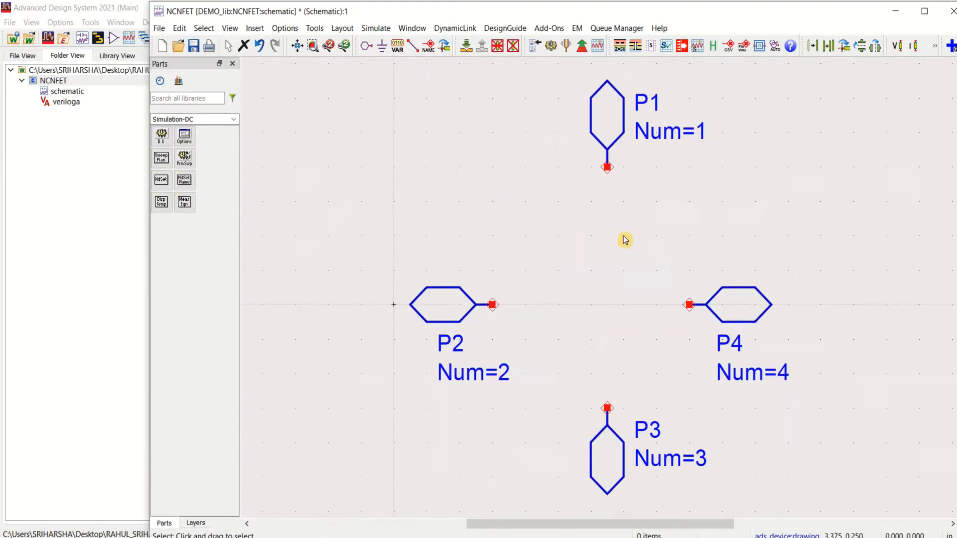
double_click(610, 130)
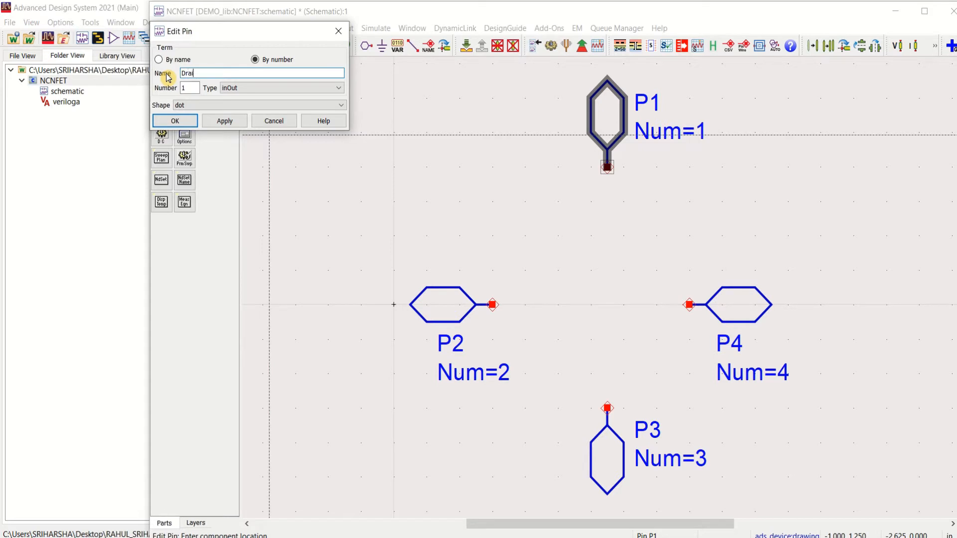
left_click(186, 121)
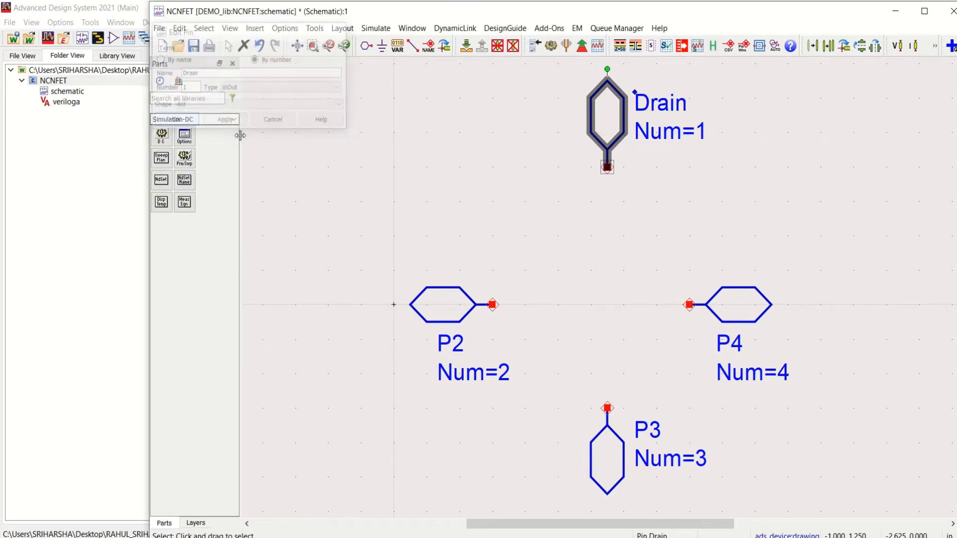
double_click(455, 313)
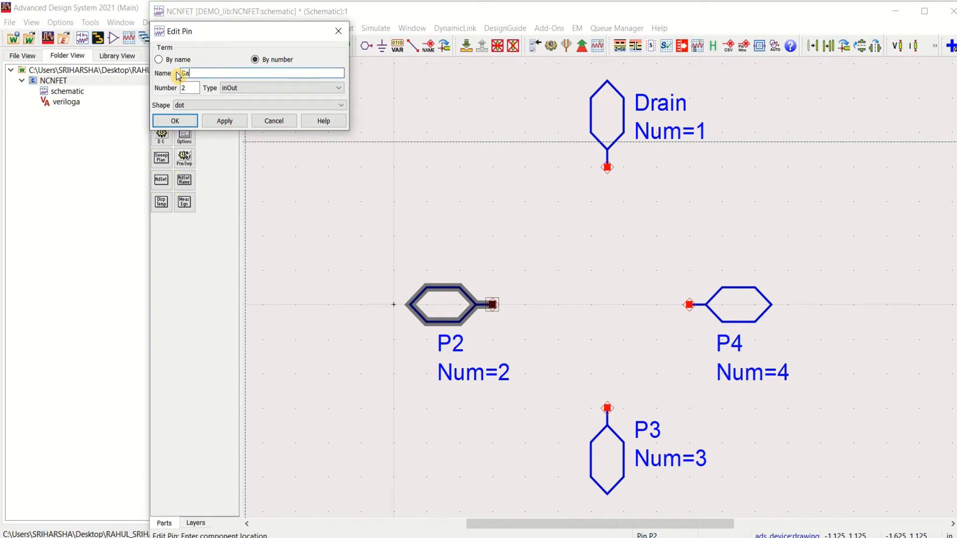
left_click(180, 121)
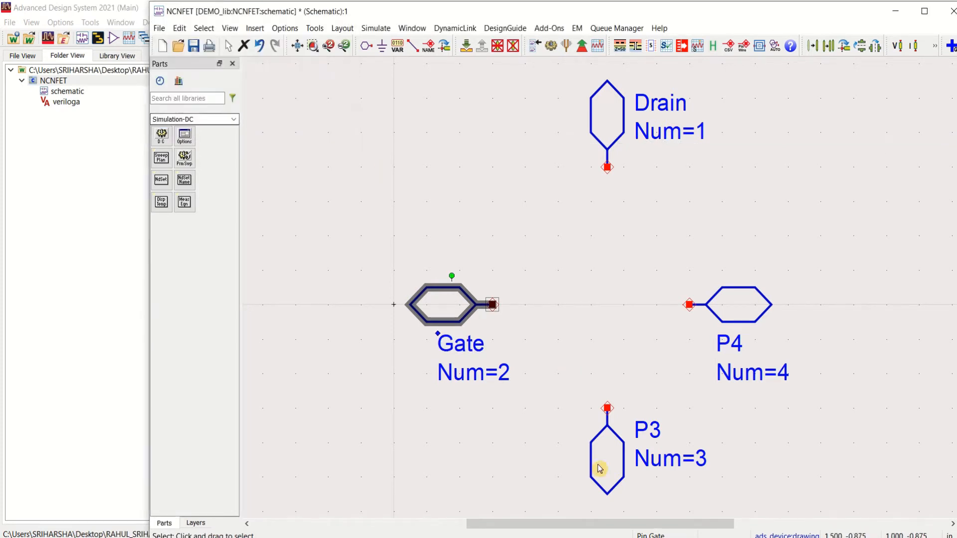
Rename pin 3 as Source and pin 4 as Sub.
double_click(607, 458)
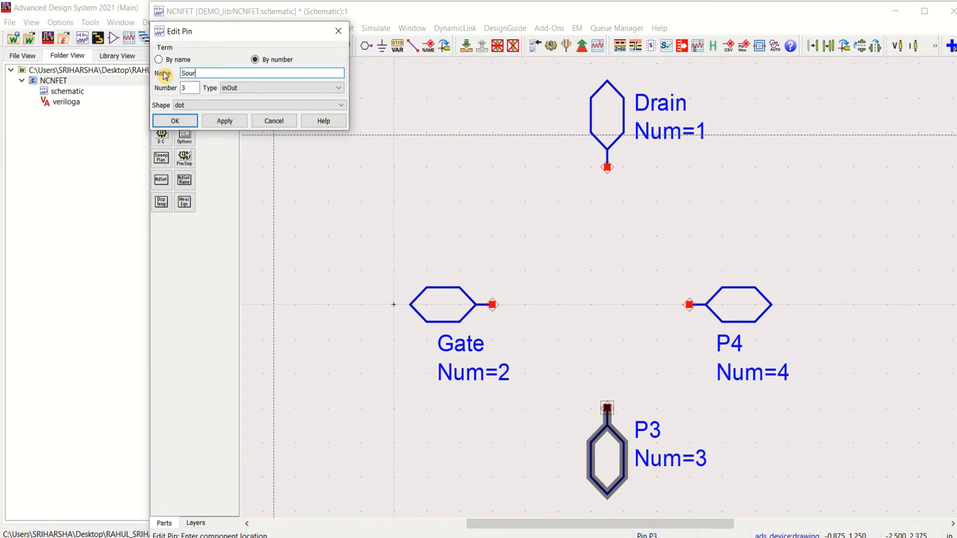
type("Source")
left_click(175, 121)
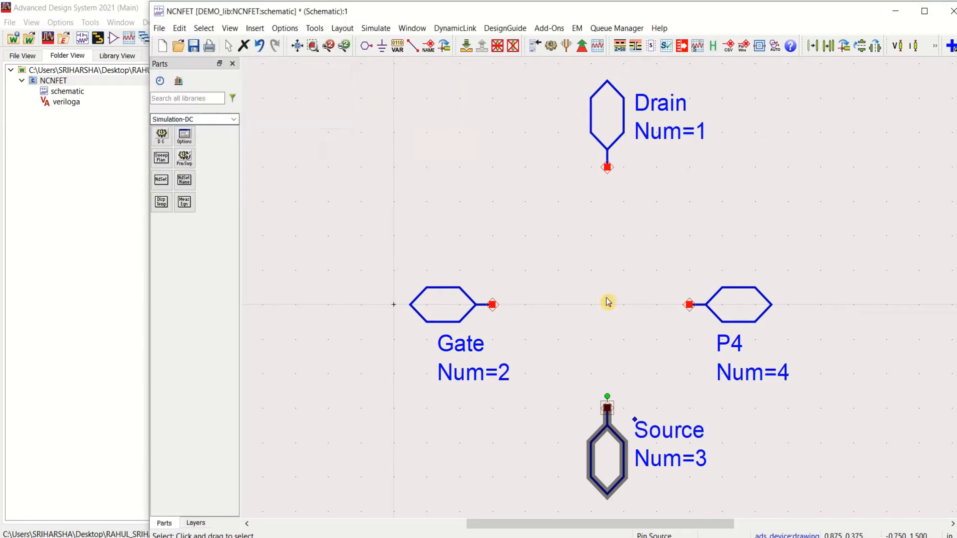
left_click(717, 310)
double_click(716, 310)
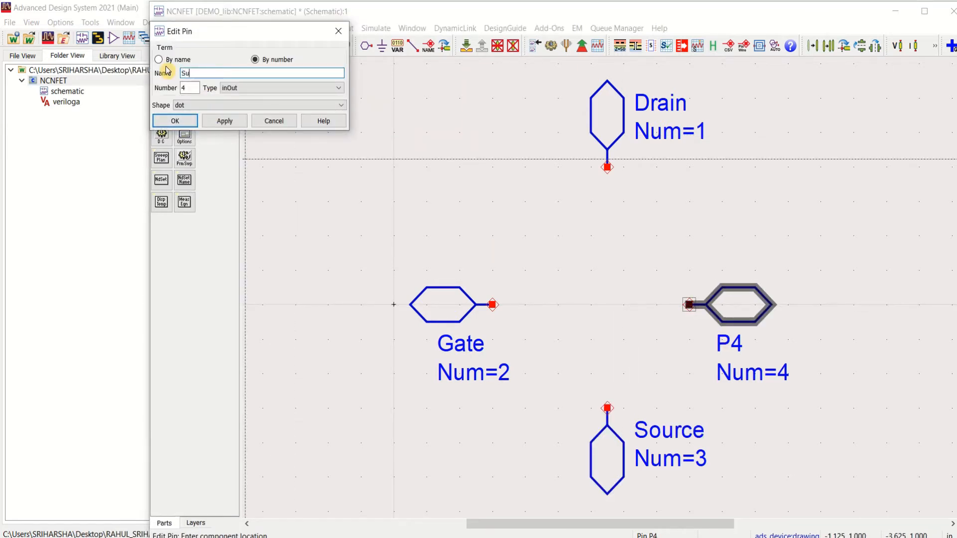
left_click(175, 121)
Compare the schematic's pin names and numbering with the NCNFET module declaration in the NCNFET_L3 file.
key("alt+Tab")
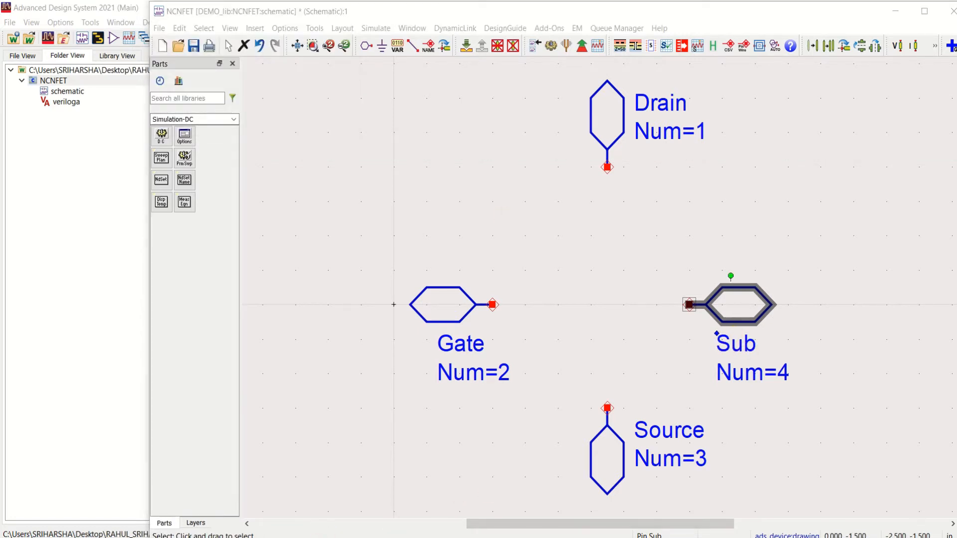
left_click(289, 245)
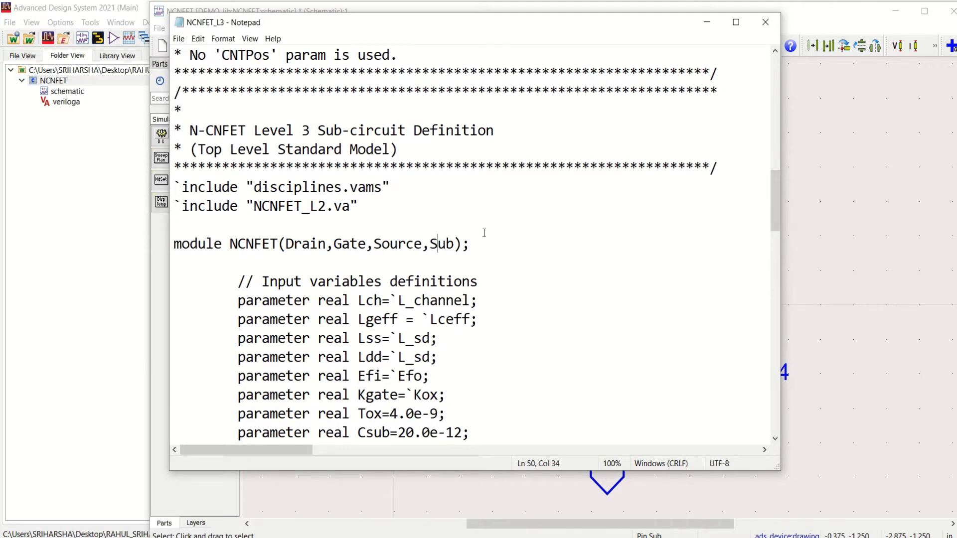
left_click(707, 22)
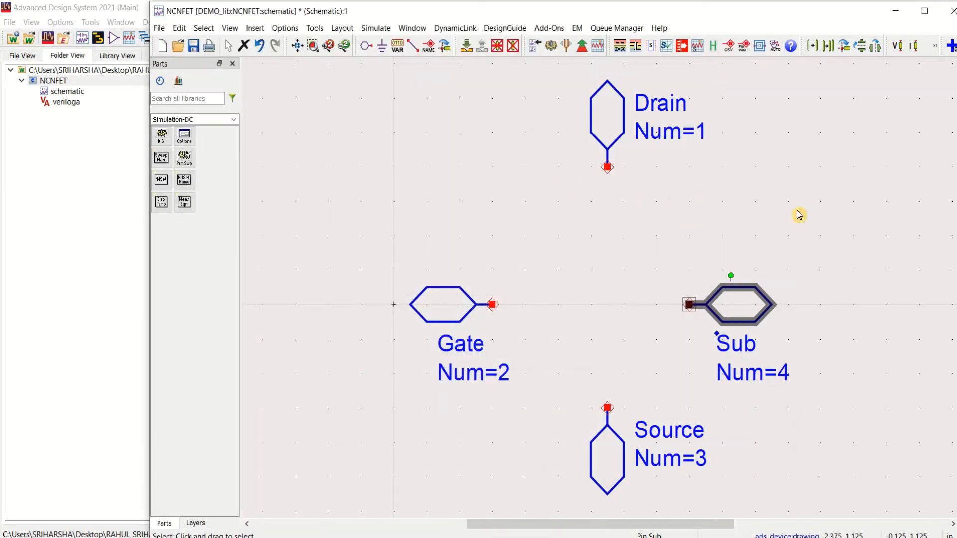
Deselect the Sub pin and save the NCNFET schematic.
left_click(803, 246)
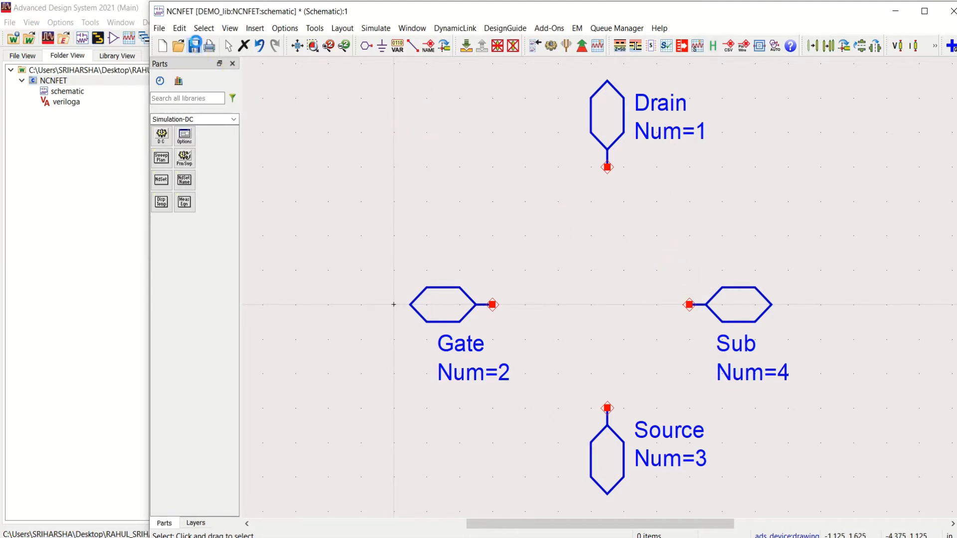
left_click(195, 46)
Create a new symbol for the NCNFET cell, checking the cell name against the module declaration in the NCNFET_L3 file.
left_click(413, 29)
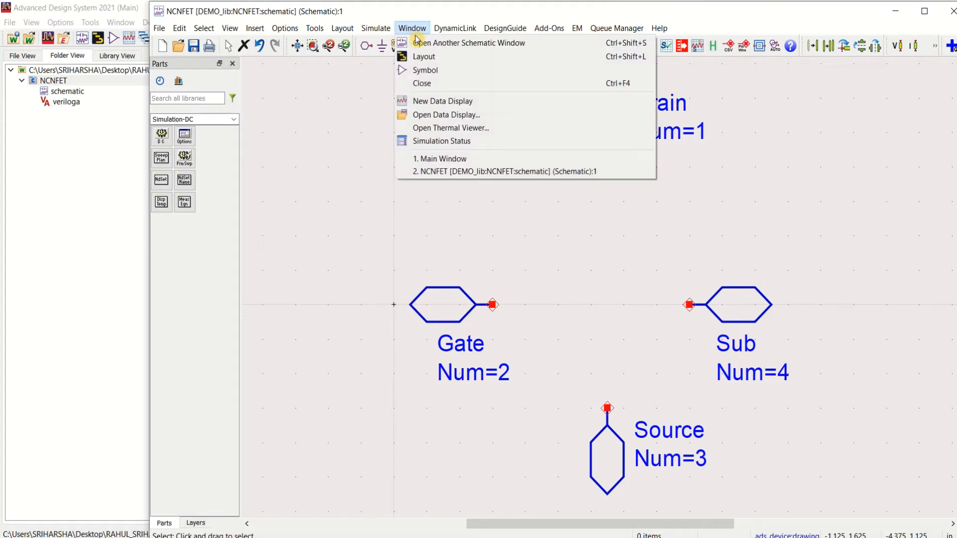
left_click(453, 73)
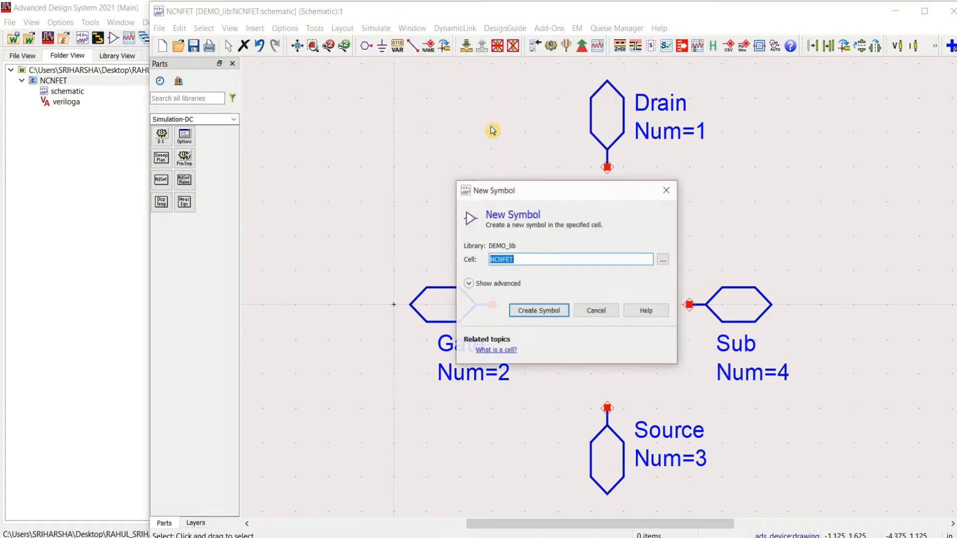
left_click(530, 260)
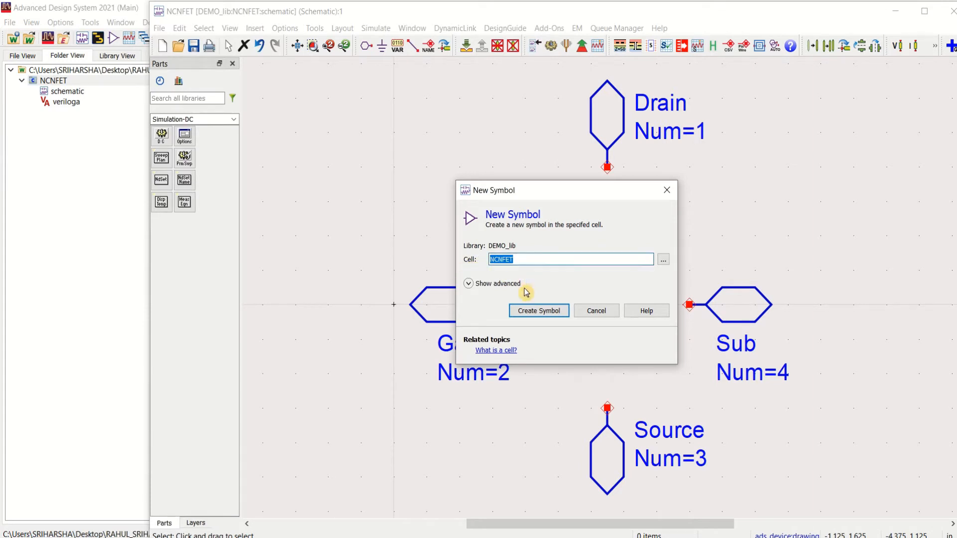
left_click(513, 259)
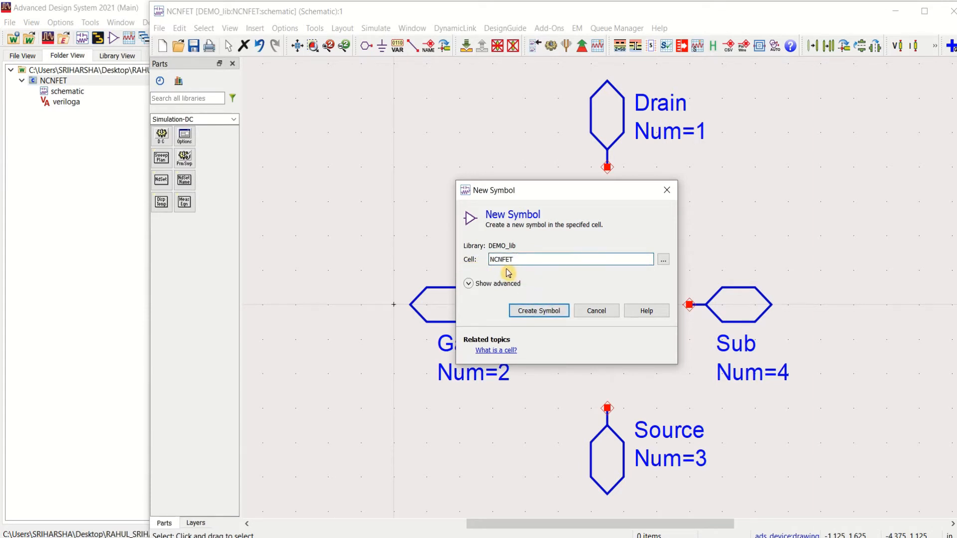
left_click(315, 537)
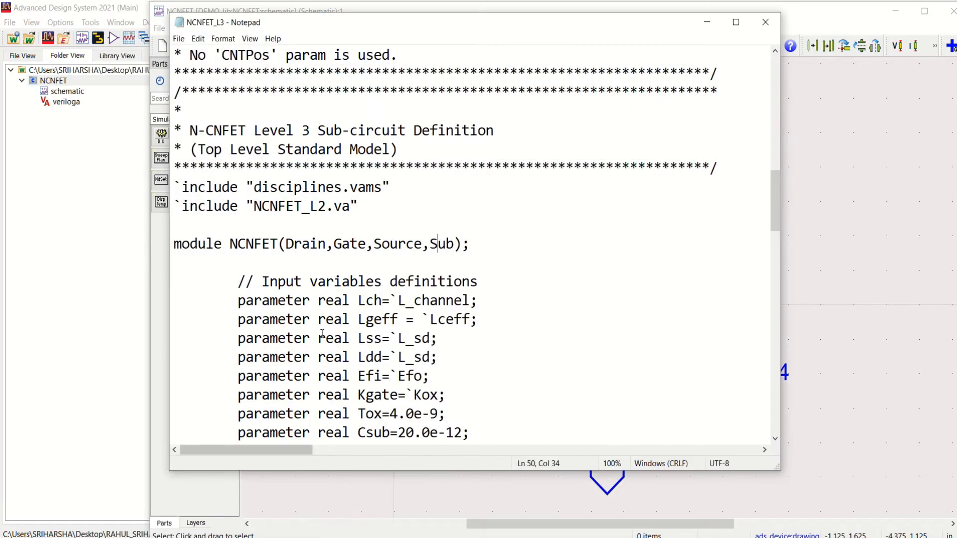
left_click_drag(231, 246, 278, 245)
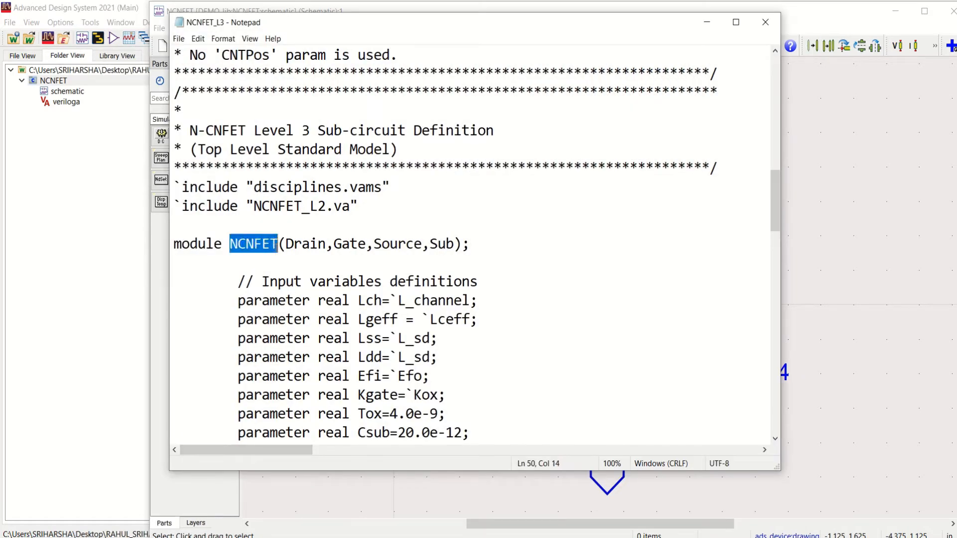
left_click(707, 22)
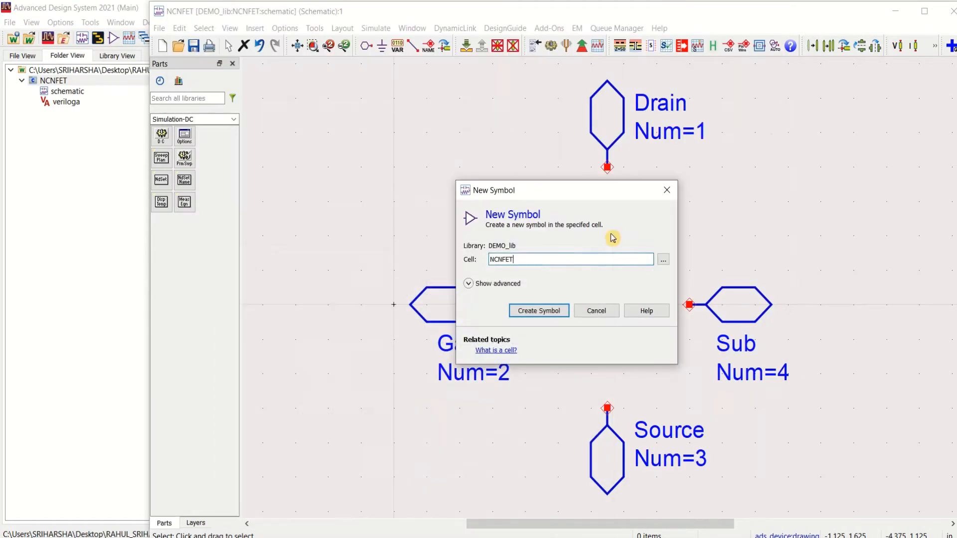
left_click(549, 315)
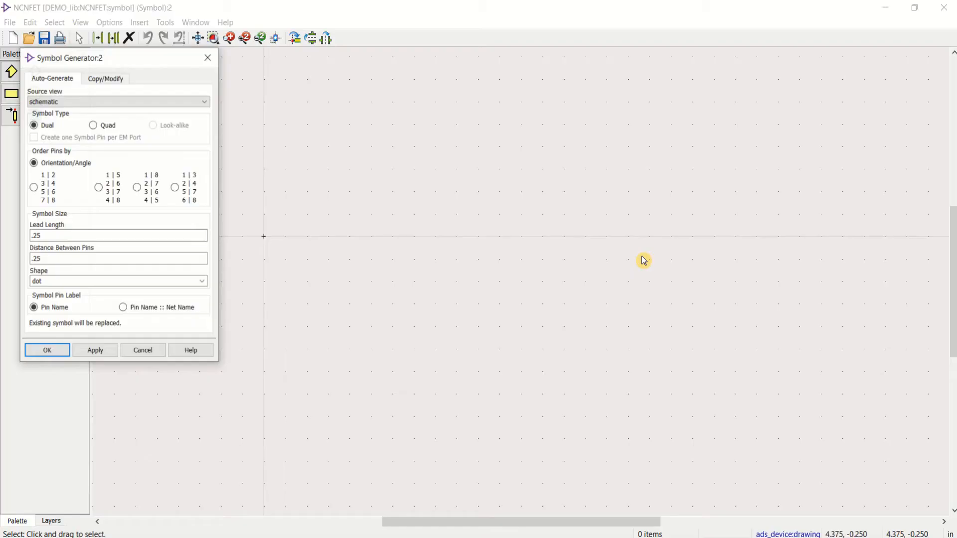
Auto-generate the symbol from the schematic view as Dual type, with pins ordered by Orientation/Angle and labelled by Pin Name.
left_click_drag(150, 58, 455, 103)
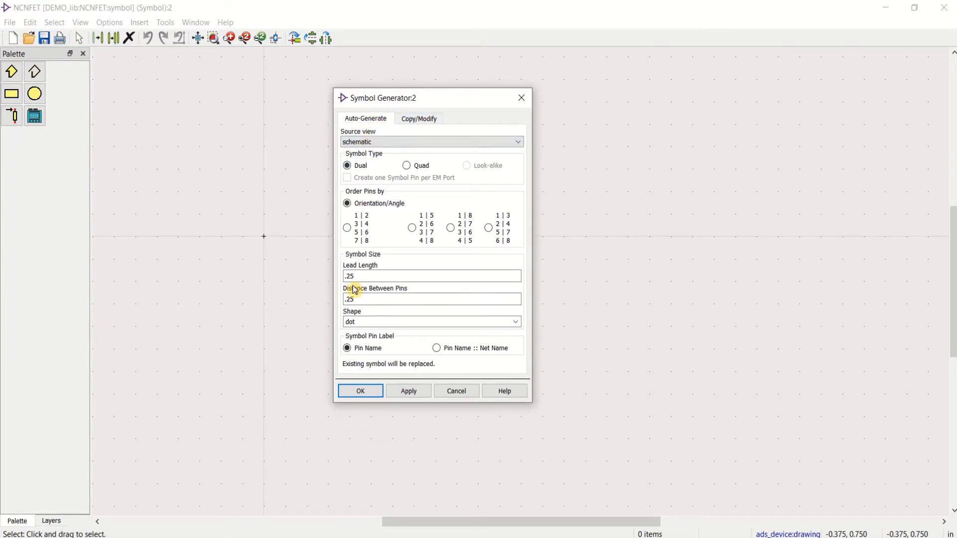
left_click(360, 391)
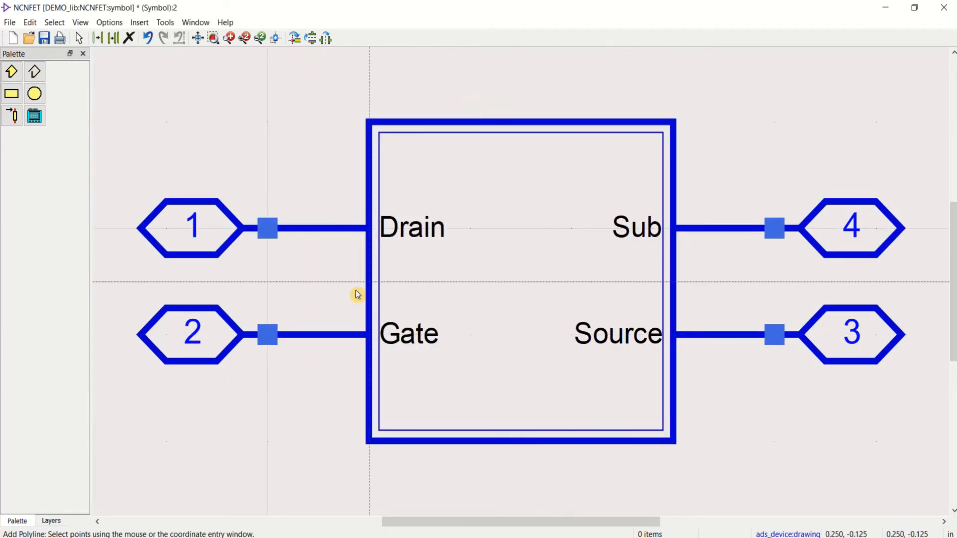
key("Escape")
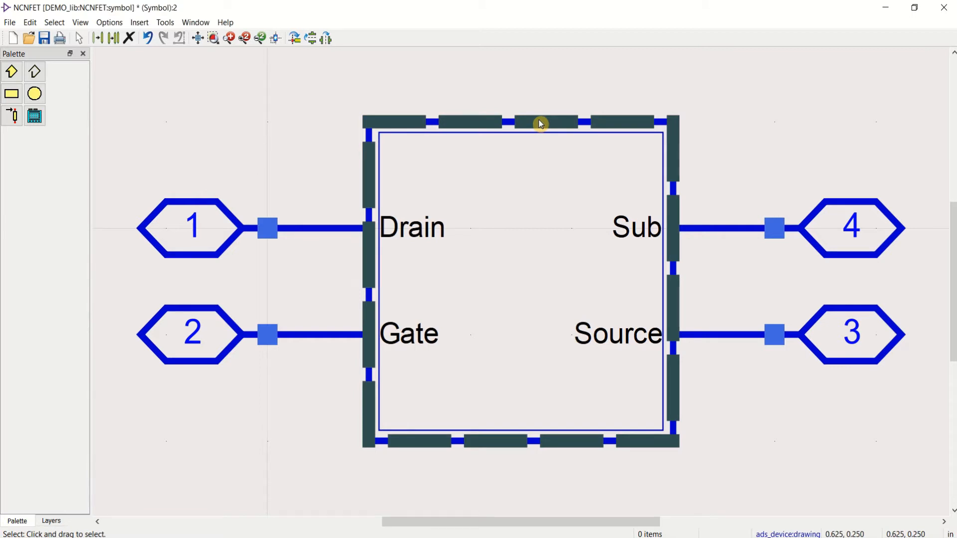
Delete the outer and inner rectangles of the generated symbol body.
left_click(541, 124)
left_click(586, 115)
left_click(555, 123)
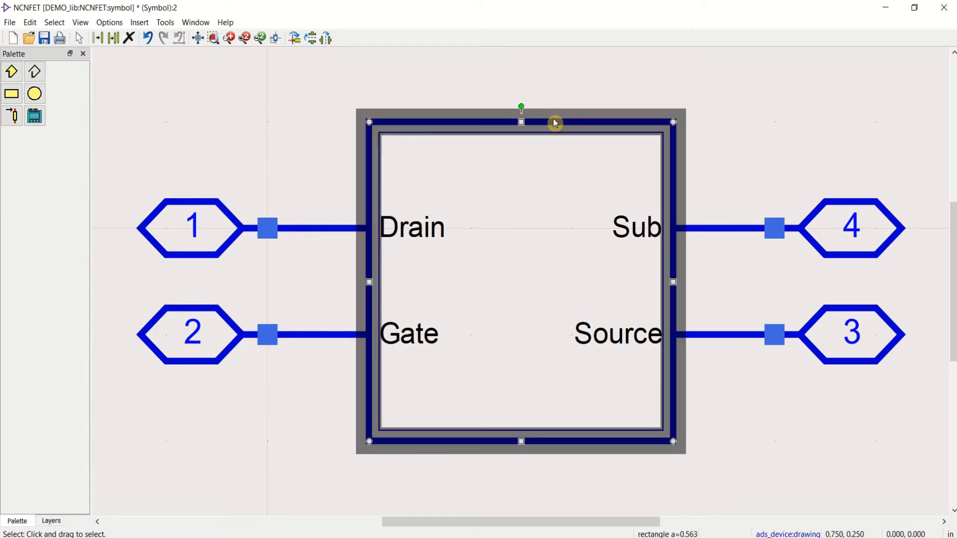
key("Delete")
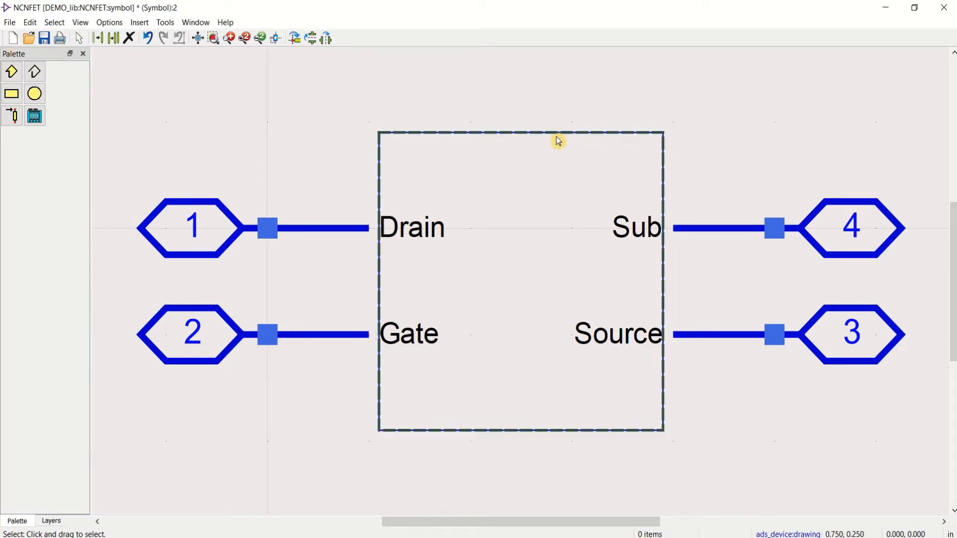
left_click(564, 134)
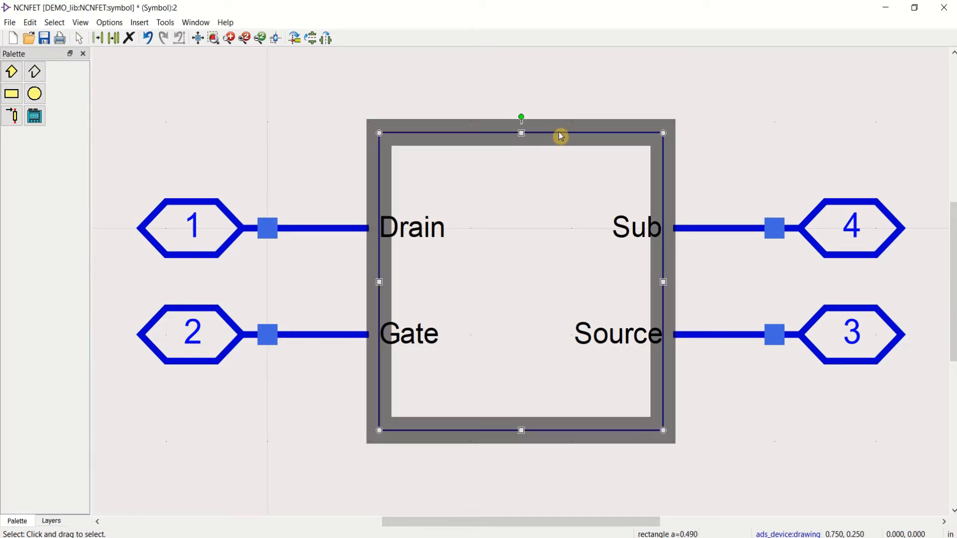
key("Delete")
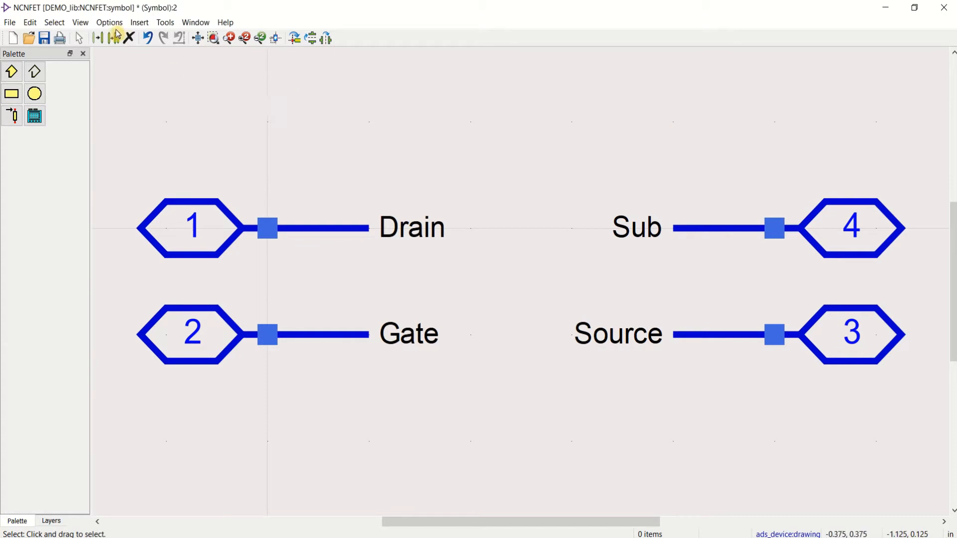
Set the symbol editor's grid display to Lines.
left_click(142, 25)
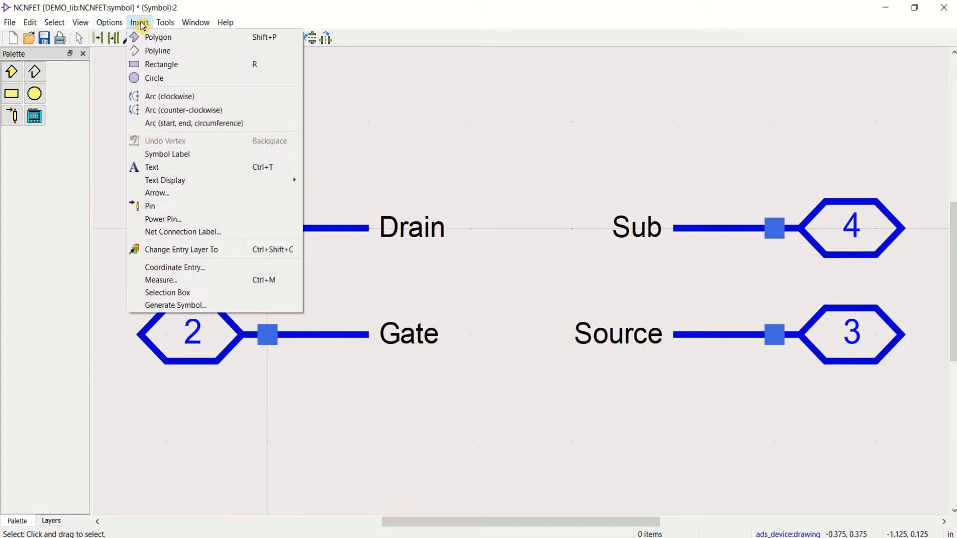
left_click(117, 36)
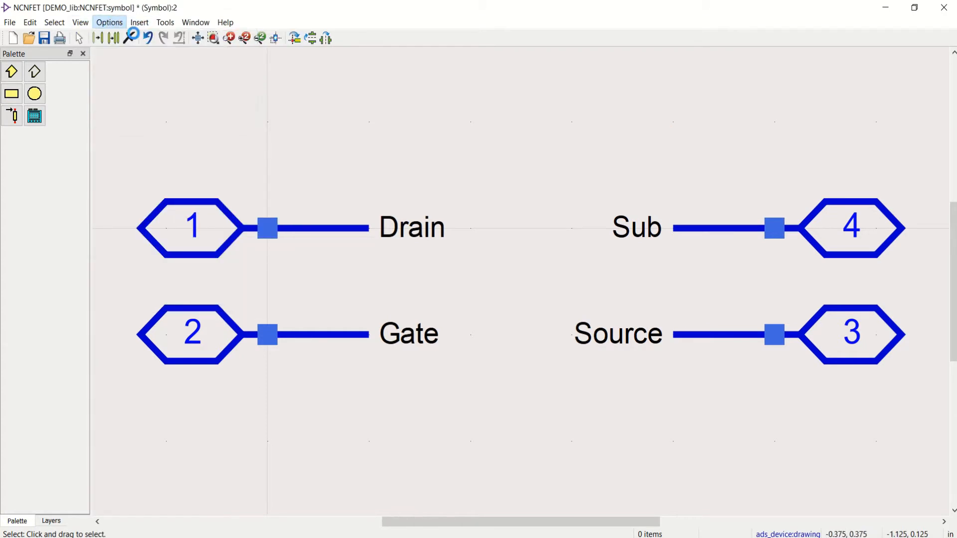
left_click(63, 70)
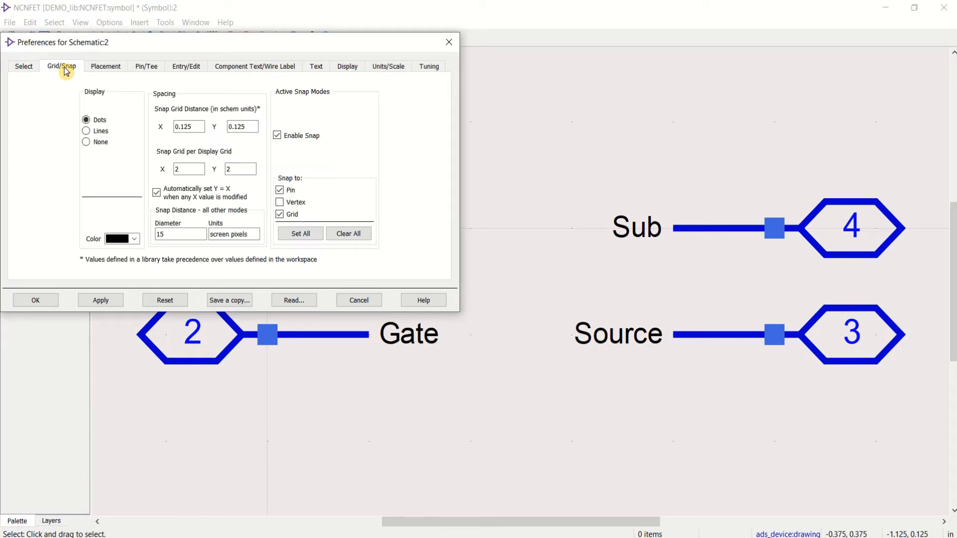
left_click(98, 132)
left_click(50, 305)
scroll(547, 274, "down", 2)
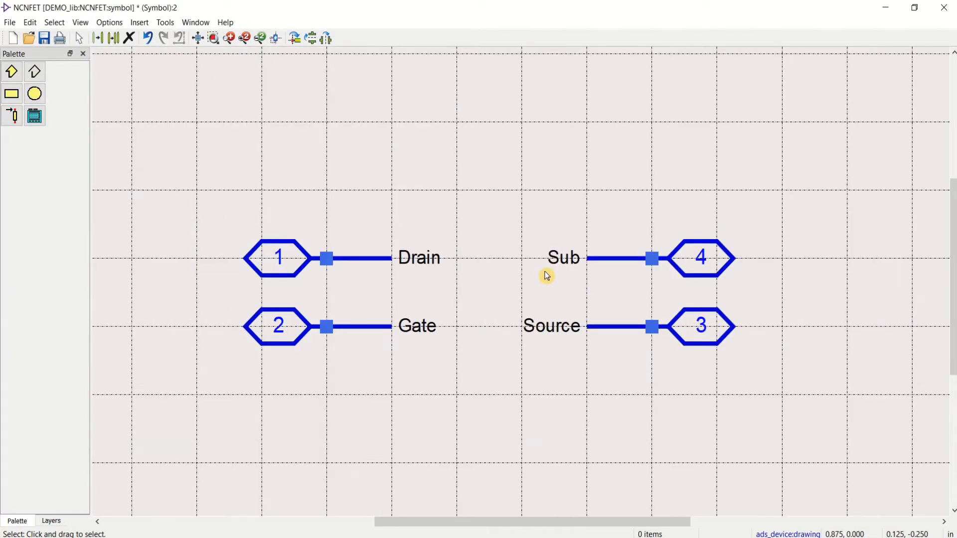
scroll(540, 288, "up", 1)
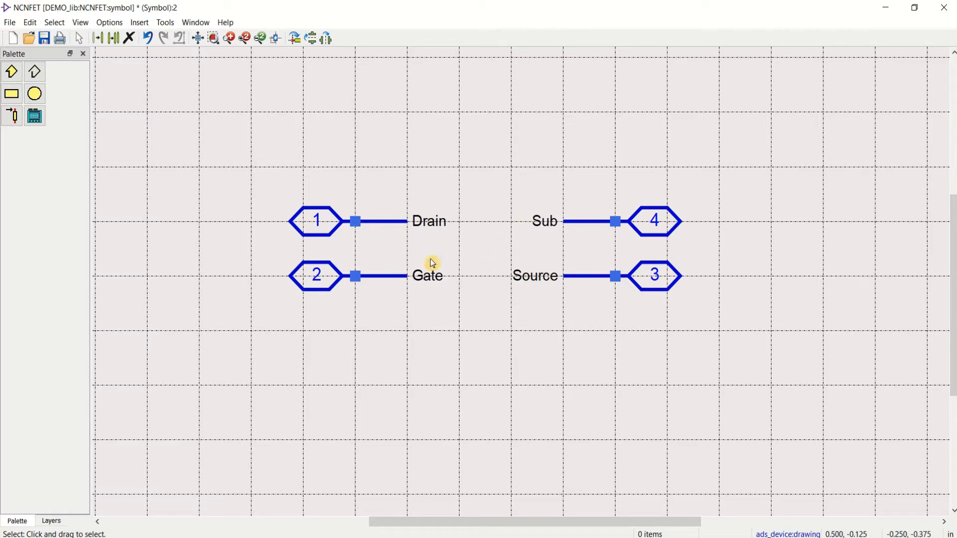
left_click_drag(274, 190, 457, 236)
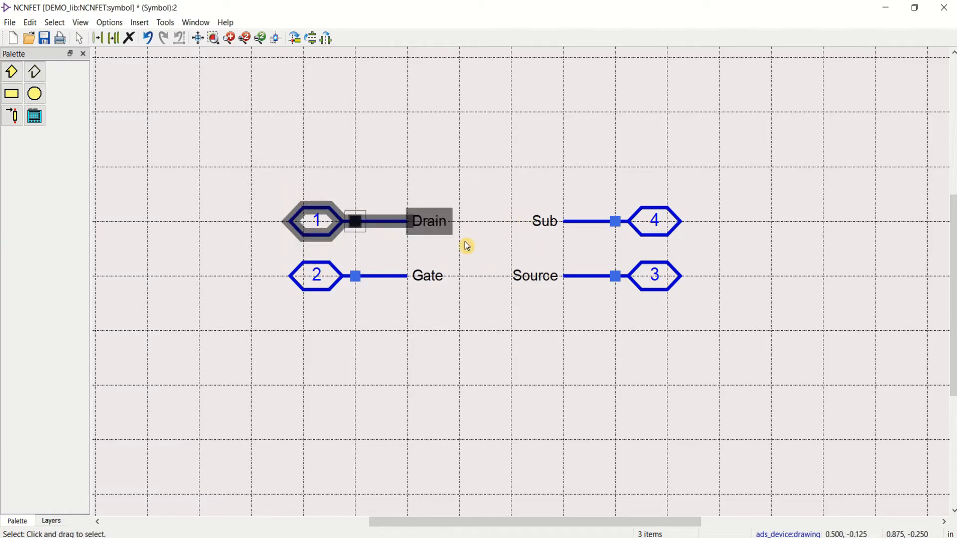
left_click_drag(366, 218, 397, 127)
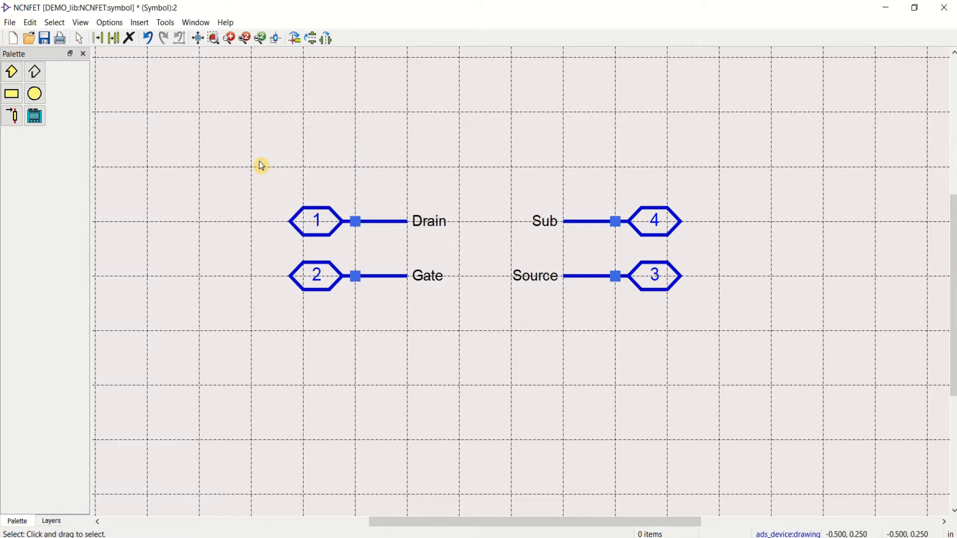
left_click_drag(259, 160, 464, 249)
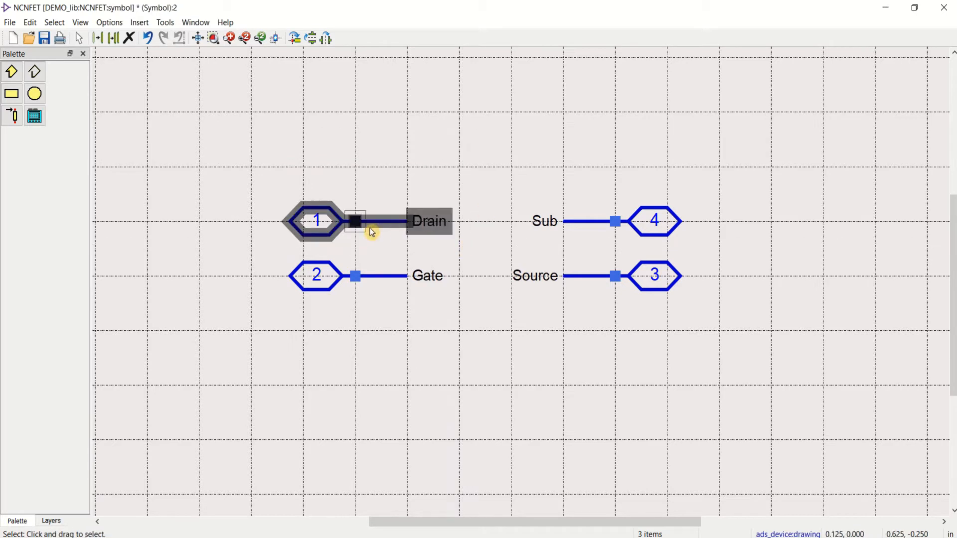
left_click_drag(364, 225, 376, 150)
Move pin 1 with its lead and Drain label above the Gate pin and rotate the group to point downward.
left_click_drag(253, 197, 483, 250)
left_click_drag(357, 228, 362, 143)
key("ctrl+r")
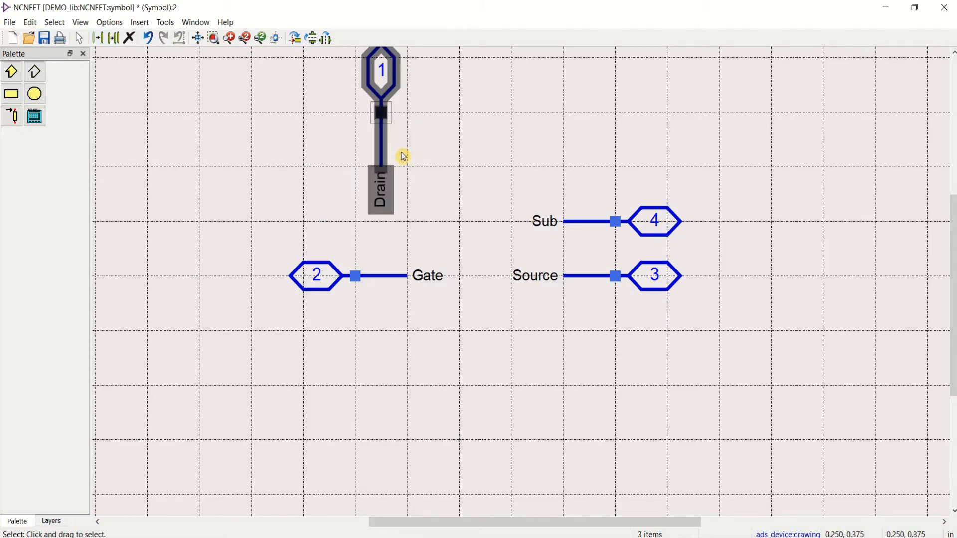
scroll(398, 125, "down", 1)
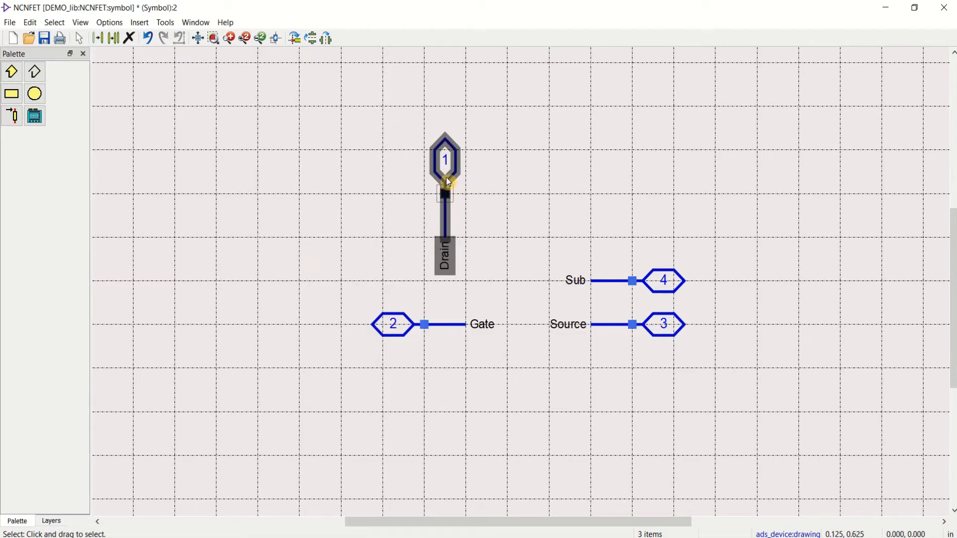
left_click_drag(449, 182, 471, 184)
left_click(417, 273)
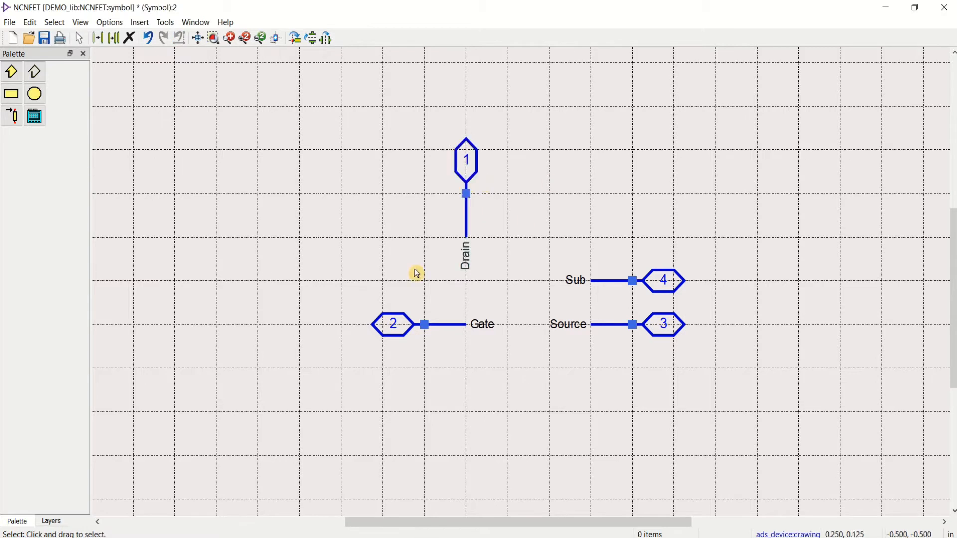
Shift pin 2 with its lead and label one grid square left, and place the Gate label above the lead.
left_click_drag(351, 272, 510, 384)
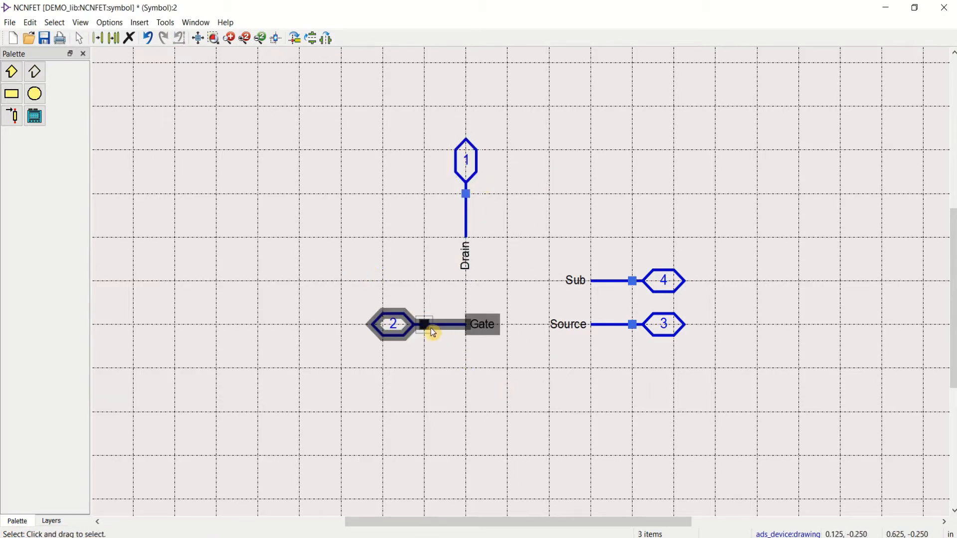
left_click_drag(432, 331, 384, 328)
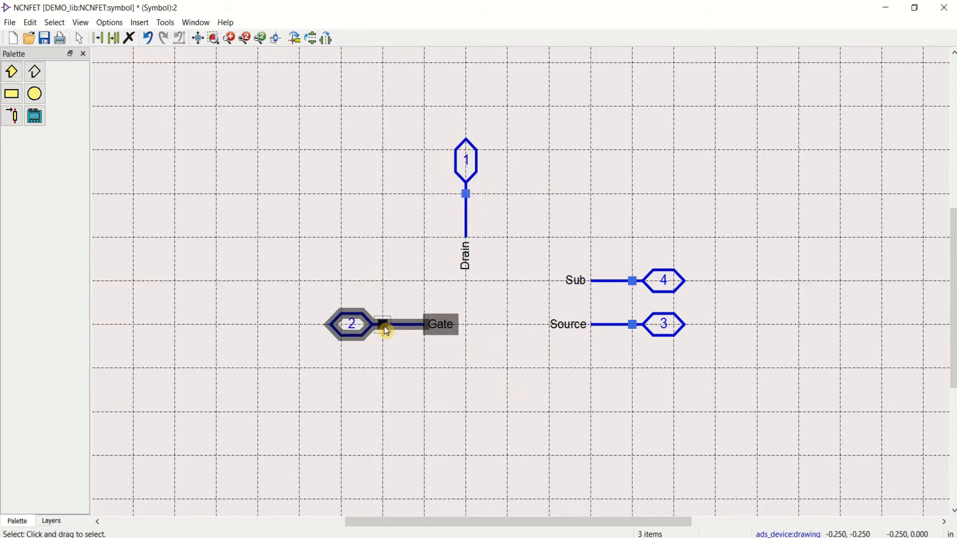
left_click(547, 375)
left_click(444, 327)
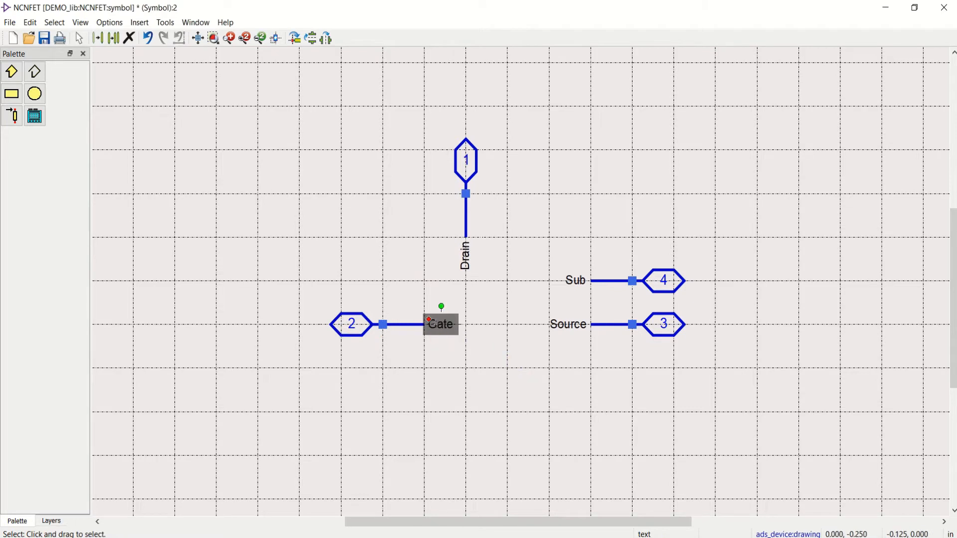
left_click_drag(427, 318, 397, 313)
Turn the Drain label horizontal and place it to the left of the Drain lead.
left_click(465, 260)
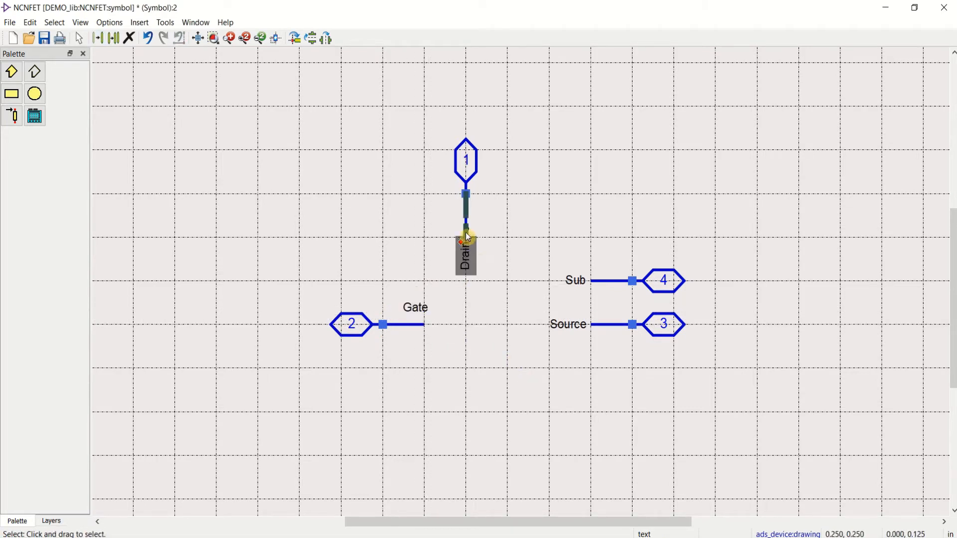
left_click_drag(459, 244, 474, 196)
left_click(742, 310)
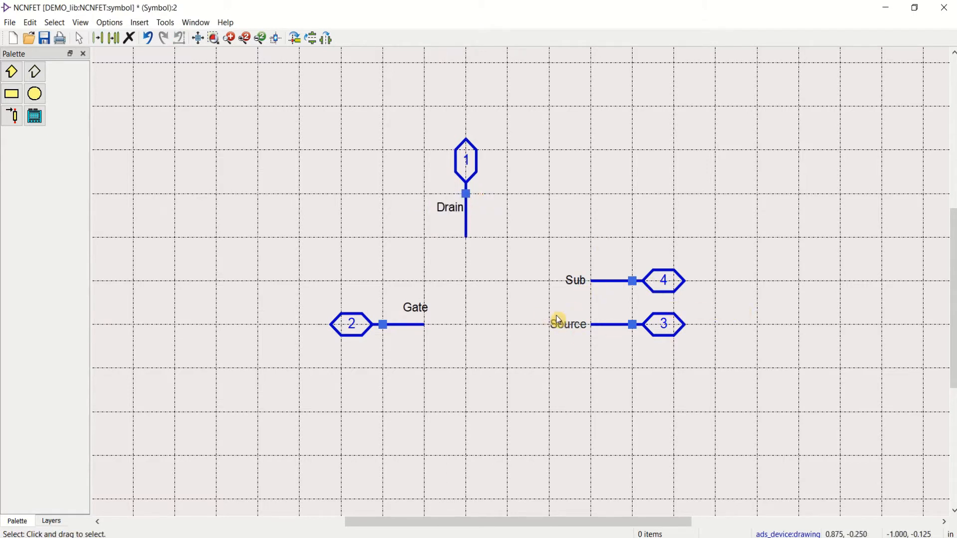
Move pin 3 with its lead and Source label directly below the Drain pin and rotate the group to point upward.
left_click_drag(524, 304, 742, 382)
left_click_drag(667, 328, 584, 412)
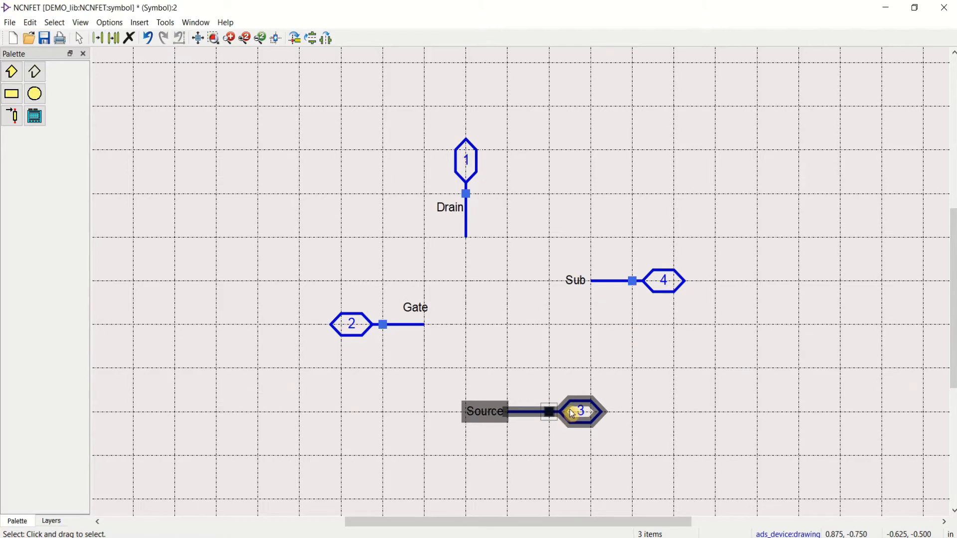
key("ctrl+r")
left_click_drag(531, 434, 475, 419)
left_click(532, 410)
Turn the Source label horizontal and place it to the left of the Source lead.
left_click(474, 339)
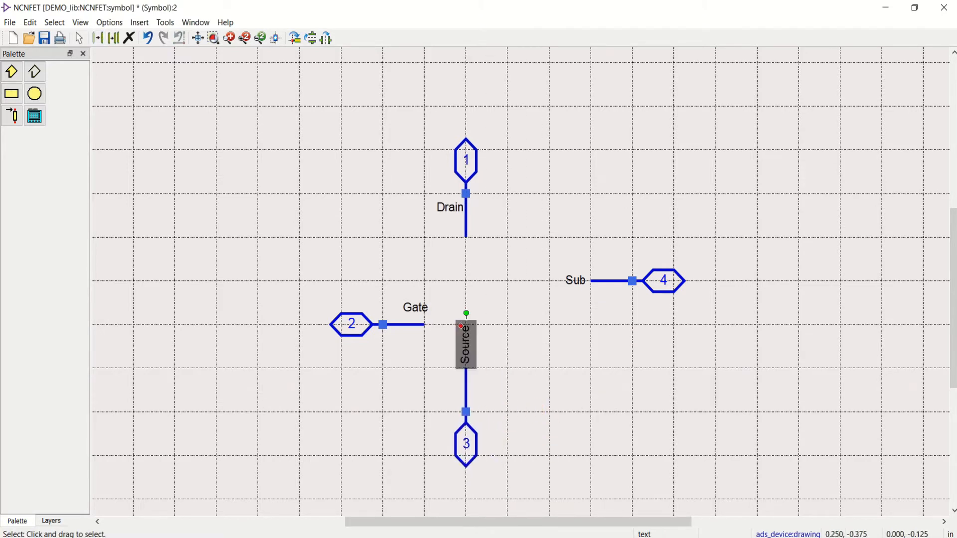
left_click_drag(465, 312, 510, 353)
left_click_drag(449, 339, 425, 390)
left_click(557, 340)
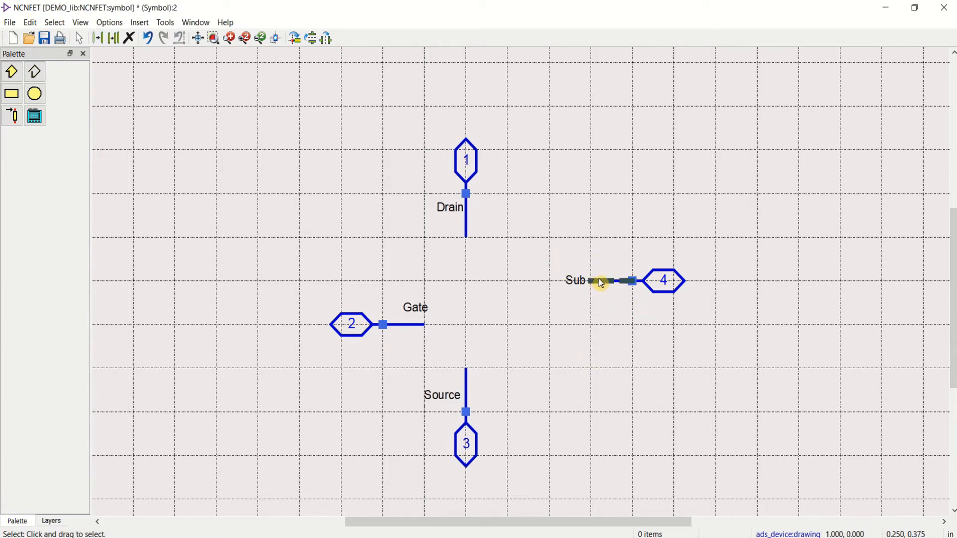
Draw a medium-thickness vertical polyline about 0.5 in long, centred on the inner end of the Gate lead, as the gate bar.
left_click(37, 75)
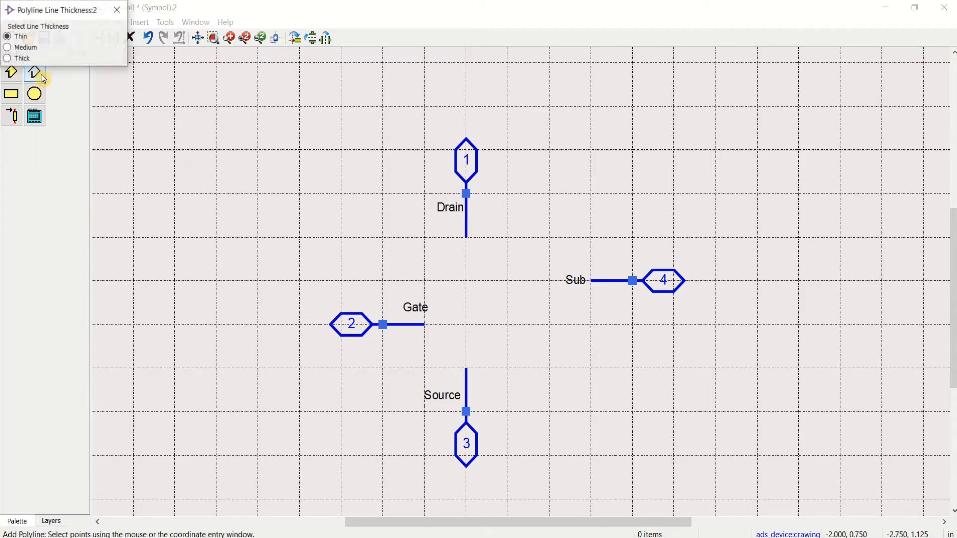
left_click(21, 49)
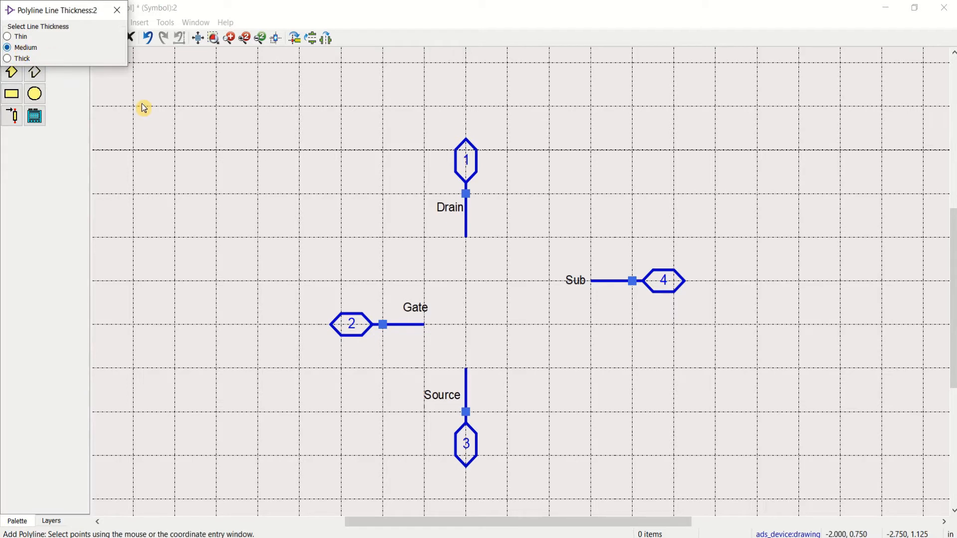
left_click(428, 283)
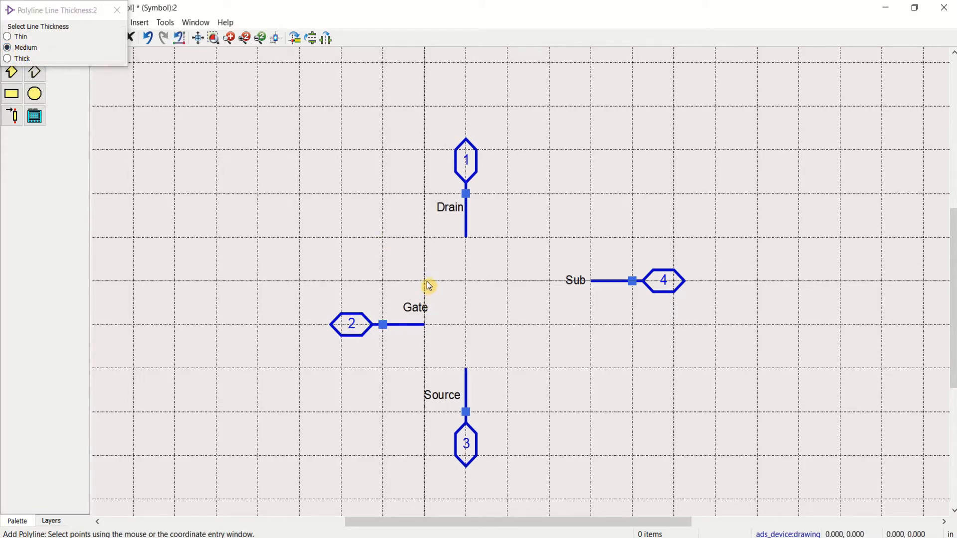
left_click(426, 373)
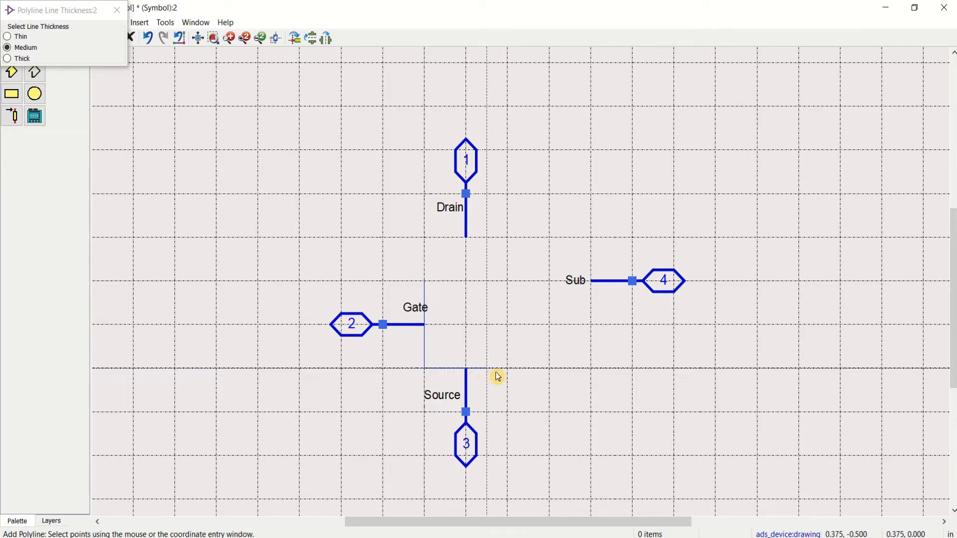
double_click(427, 374)
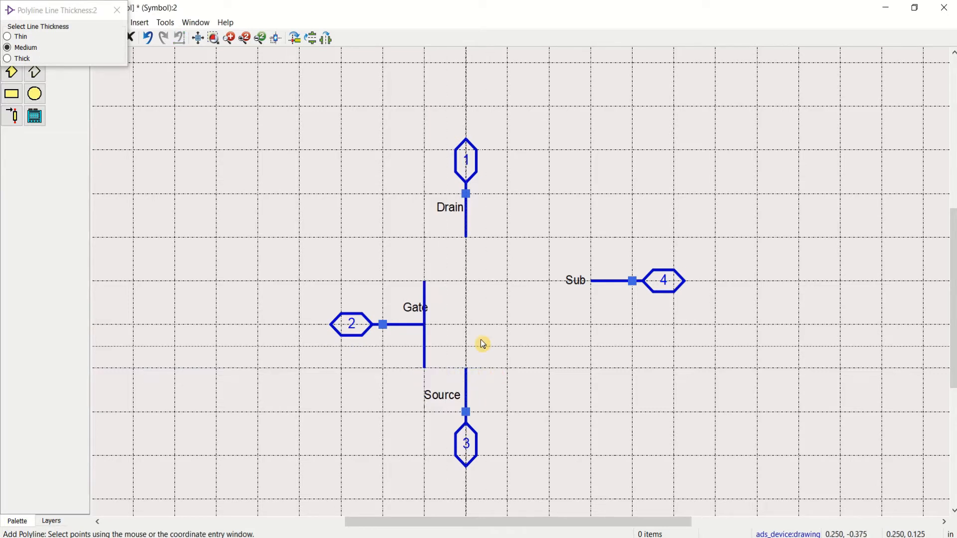
Draw the channel beside the gate bar as a 0.5 in vertical line with 0.375 in horizontal arms extending right from both ends.
left_click(445, 288)
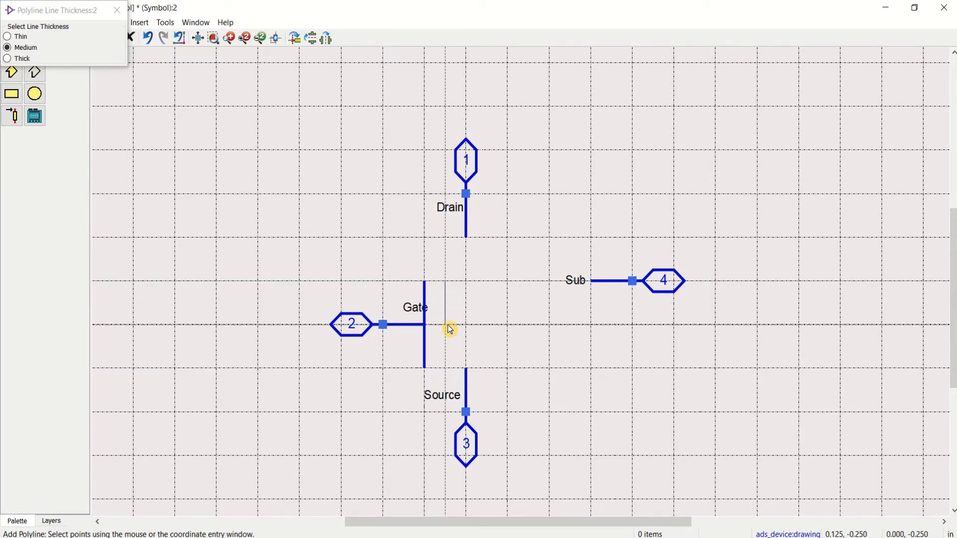
left_click(449, 372)
double_click(507, 372)
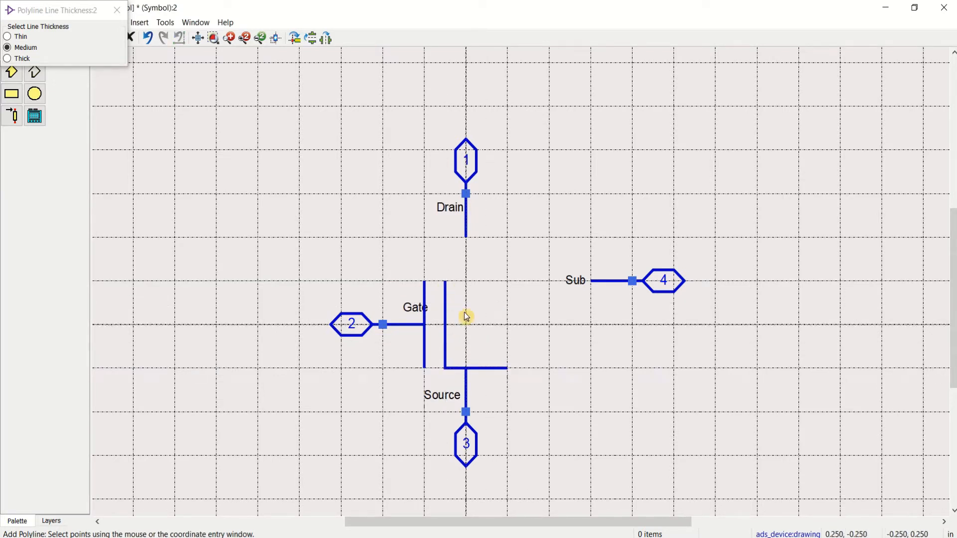
left_click(448, 284)
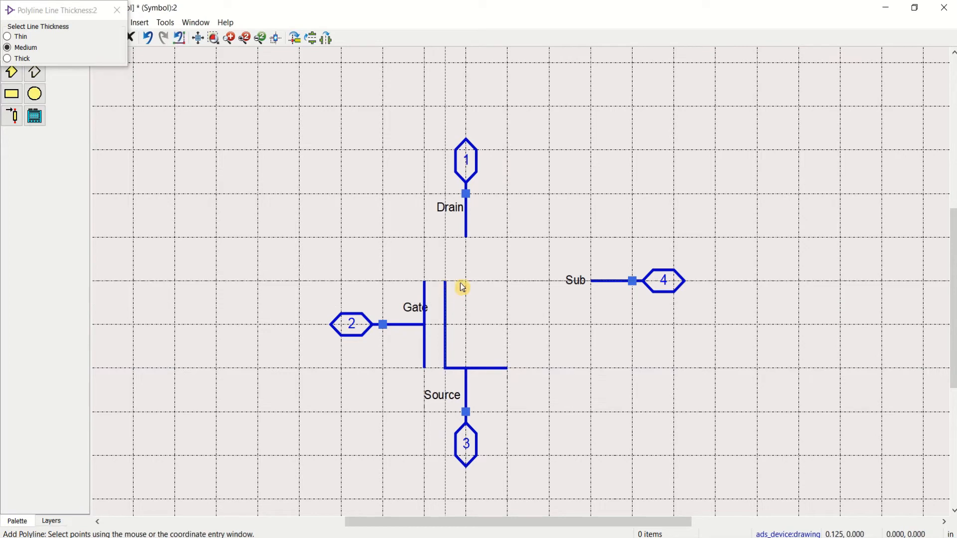
double_click(504, 280)
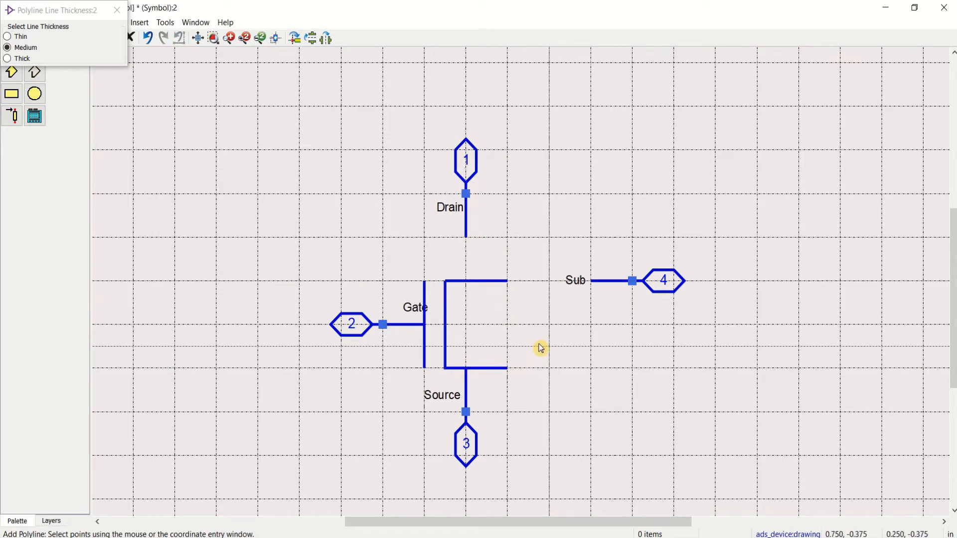
key("Escape")
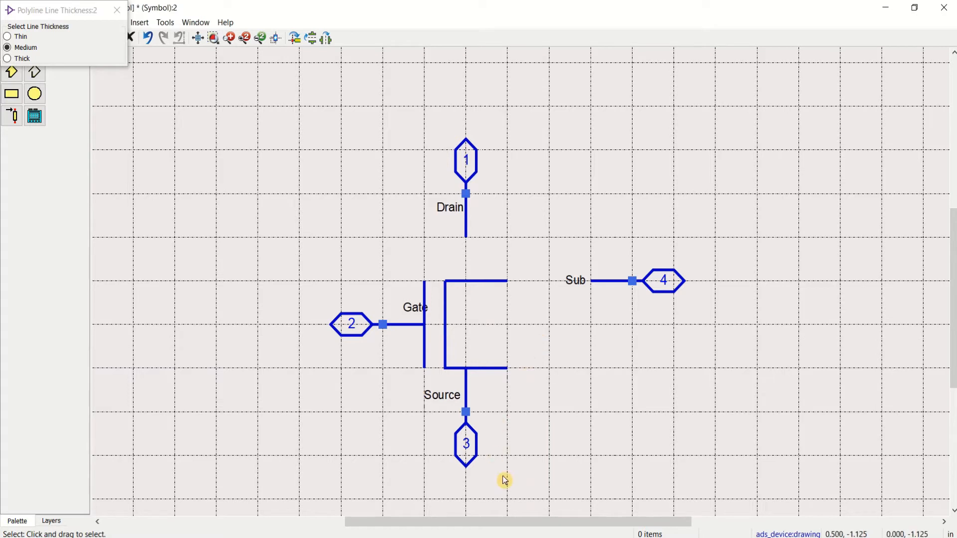
Move the Source and Drain pins with their leads and labels onto the outer ends of the channel's lower and upper arms.
left_click_drag(504, 476, 411, 368)
left_click_drag(468, 442, 509, 442)
left_click(421, 133)
left_click_drag(414, 121, 519, 247)
left_click_drag(471, 163, 506, 202)
left_click(582, 190)
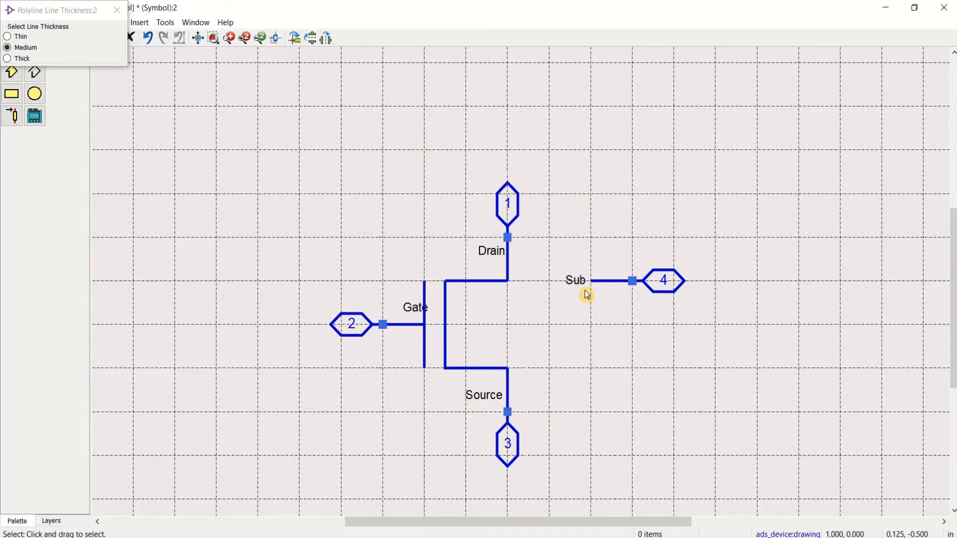
Move pin 4 with its lead and Sub label between the channel arms, just above the lower arm, and place the label above the lead.
left_click_drag(553, 255, 713, 309)
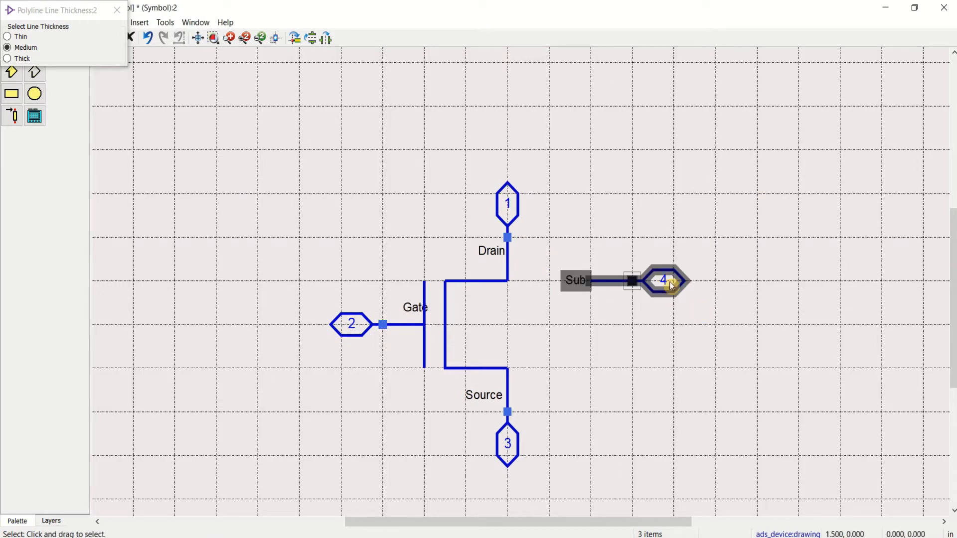
left_click_drag(673, 285, 542, 353)
left_click(520, 377)
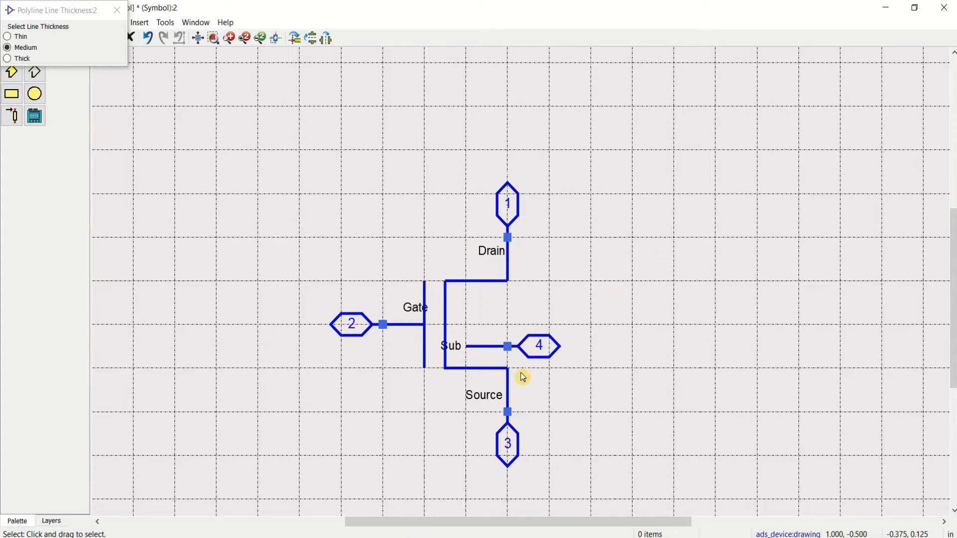
left_click(451, 345)
left_click_drag(451, 345, 498, 331)
left_click(633, 309)
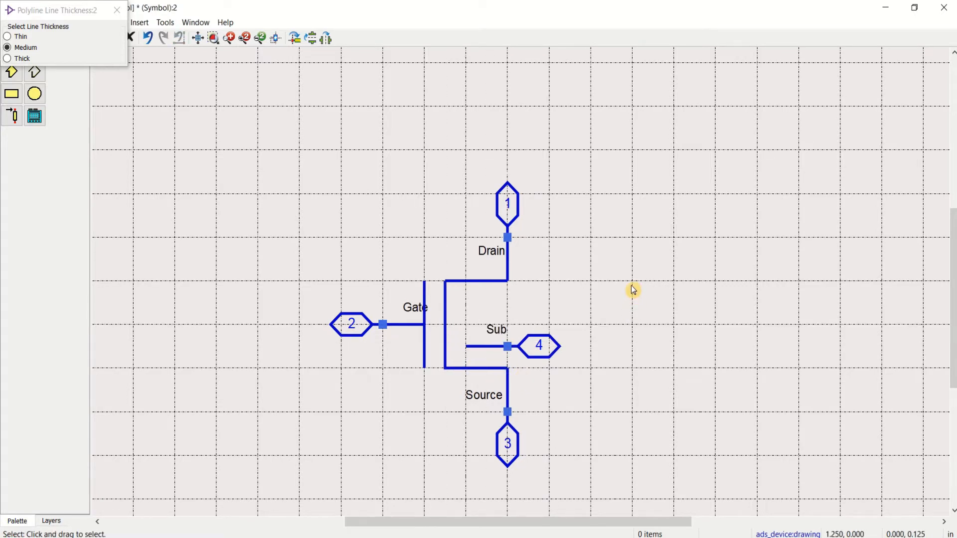
Try a medium-thickness open arrowhead on the channel's Drain arm, pointing toward the gate, and delete it.
scroll(632, 285, "up", 1)
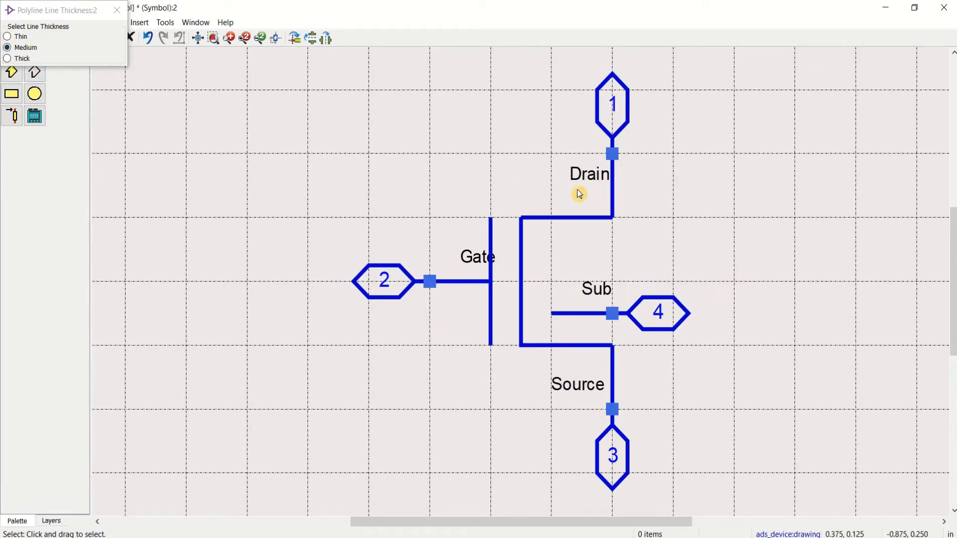
left_click(36, 77)
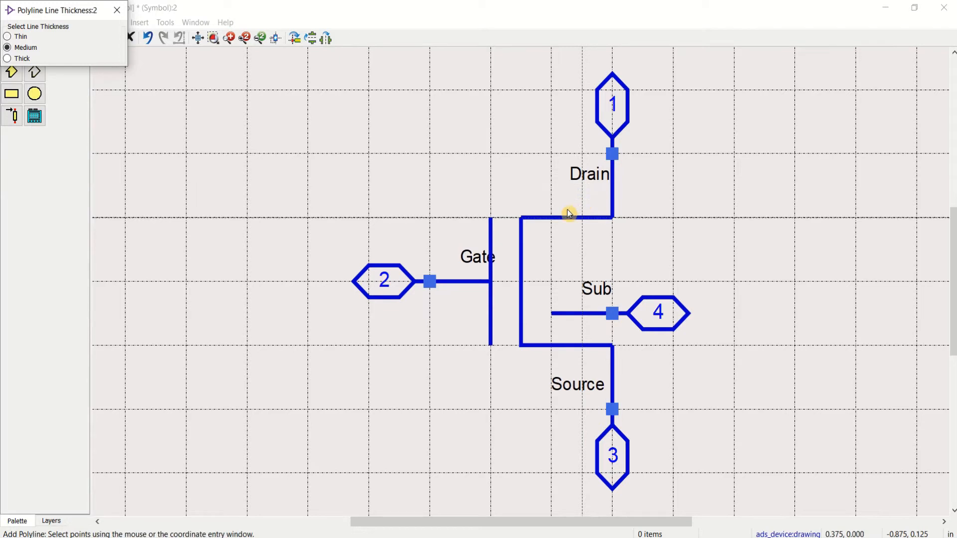
left_click(583, 203)
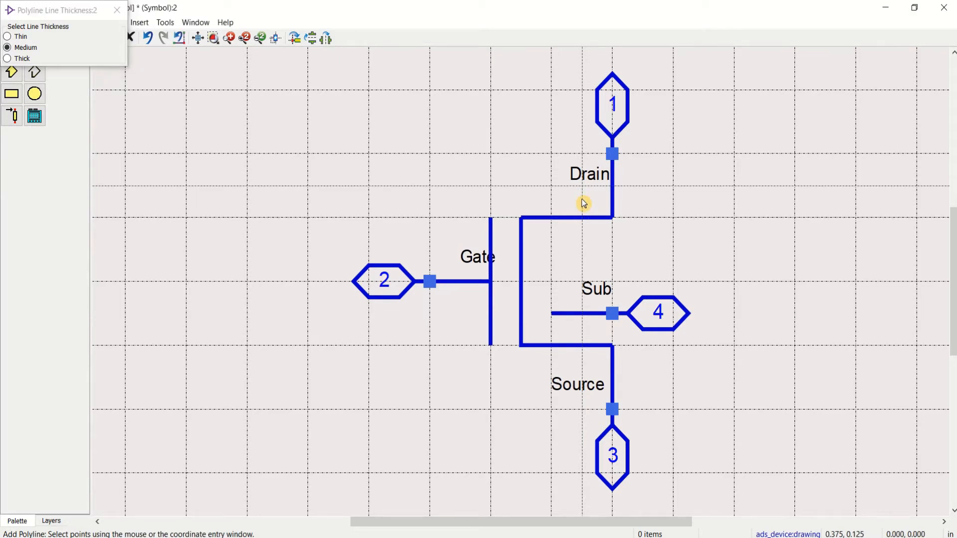
left_click(555, 218)
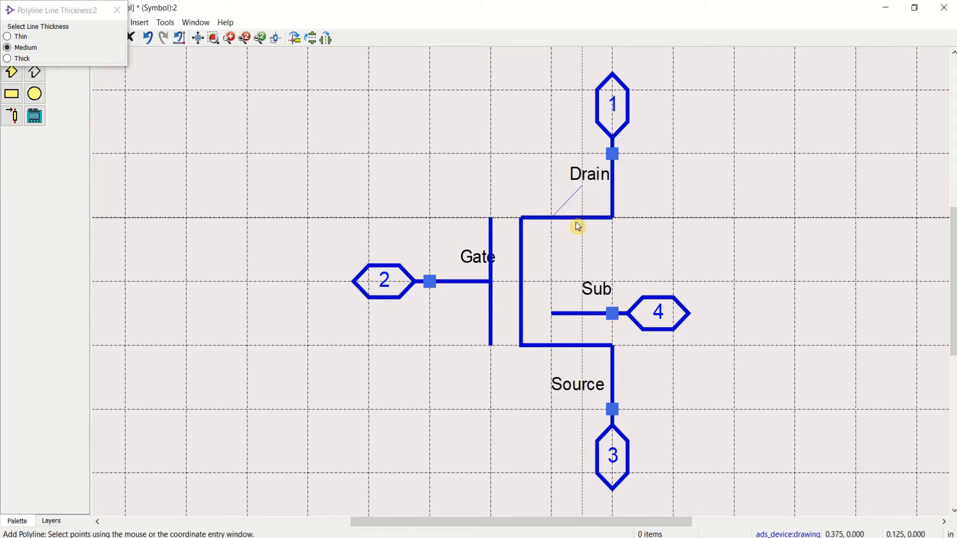
double_click(583, 250)
key("Escape")
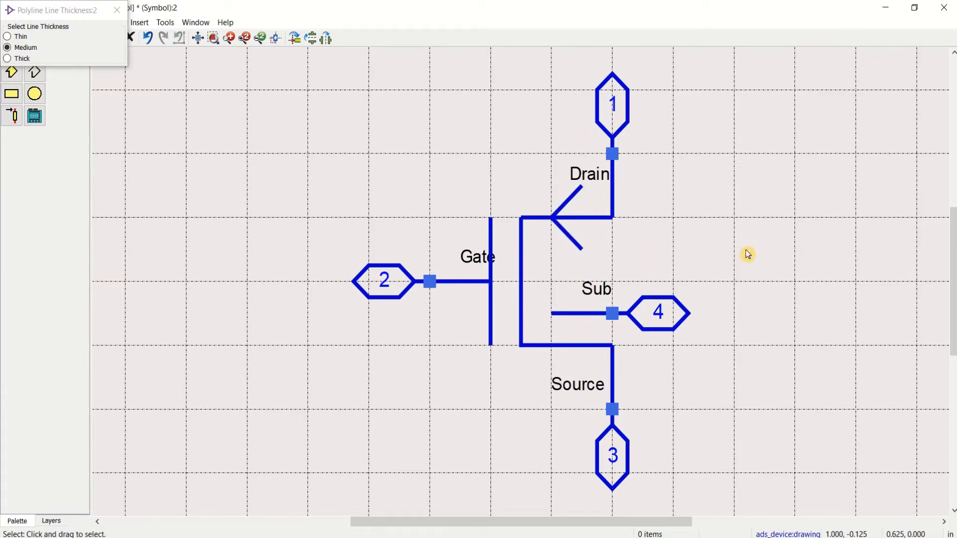
left_click(574, 241)
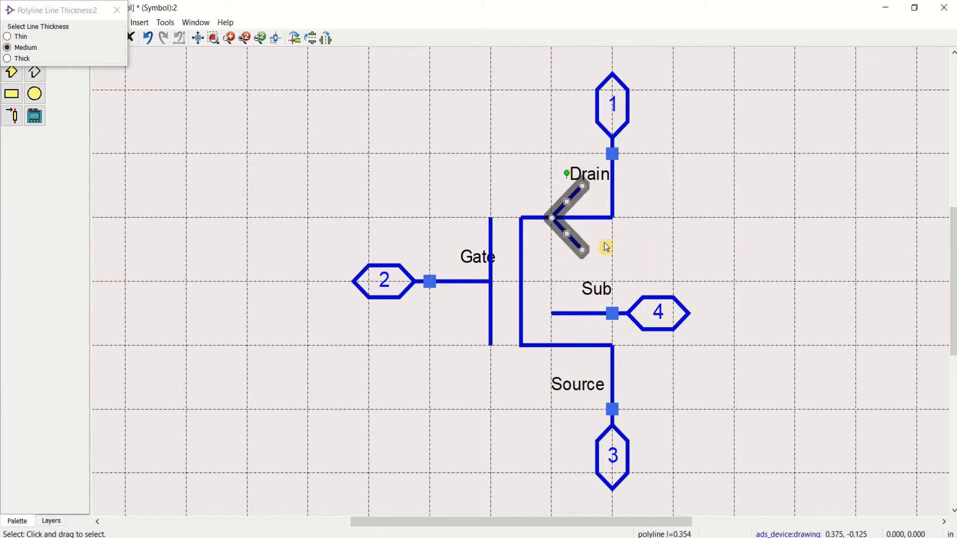
key("Delete")
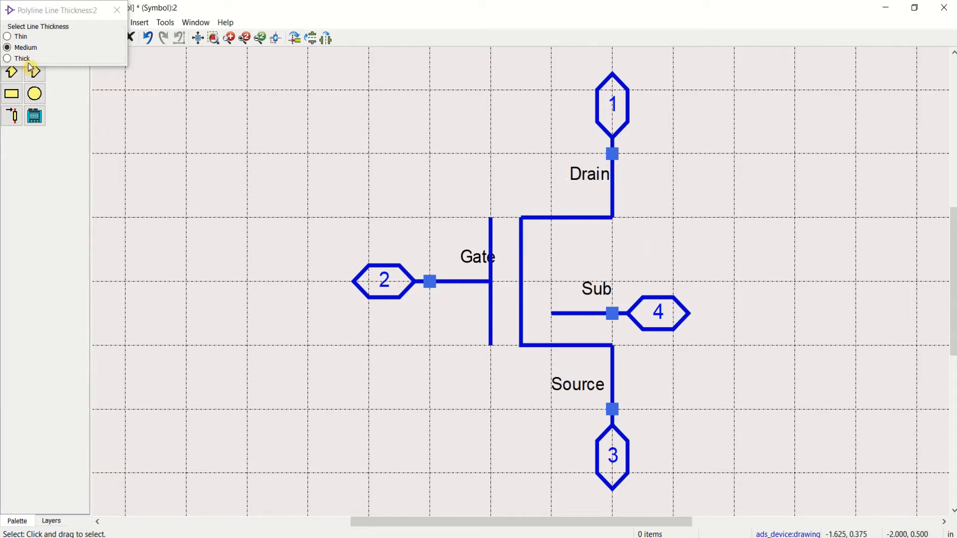
Draw a thin open arrowhead on the channel's Source arm with its tip at the corner above the Source lead.
left_click(35, 75)
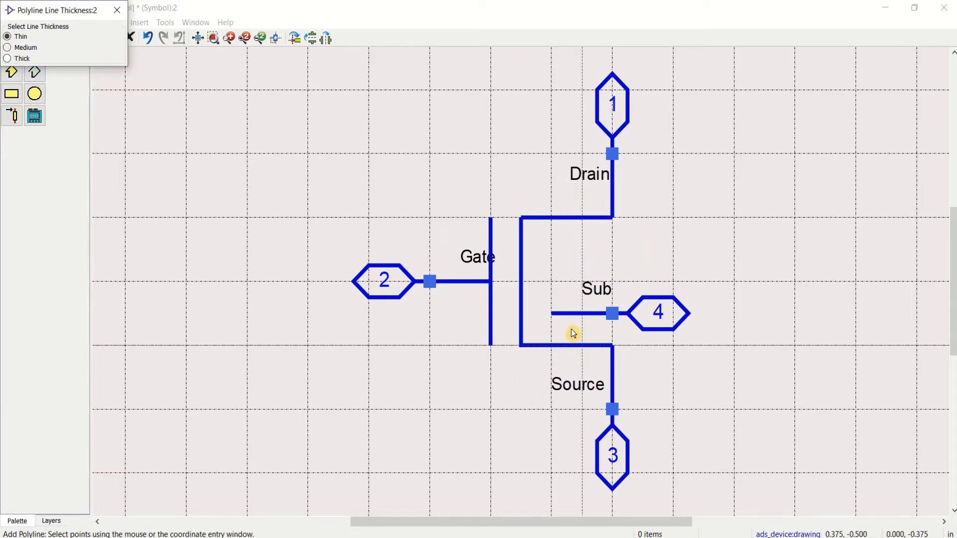
left_click(570, 329)
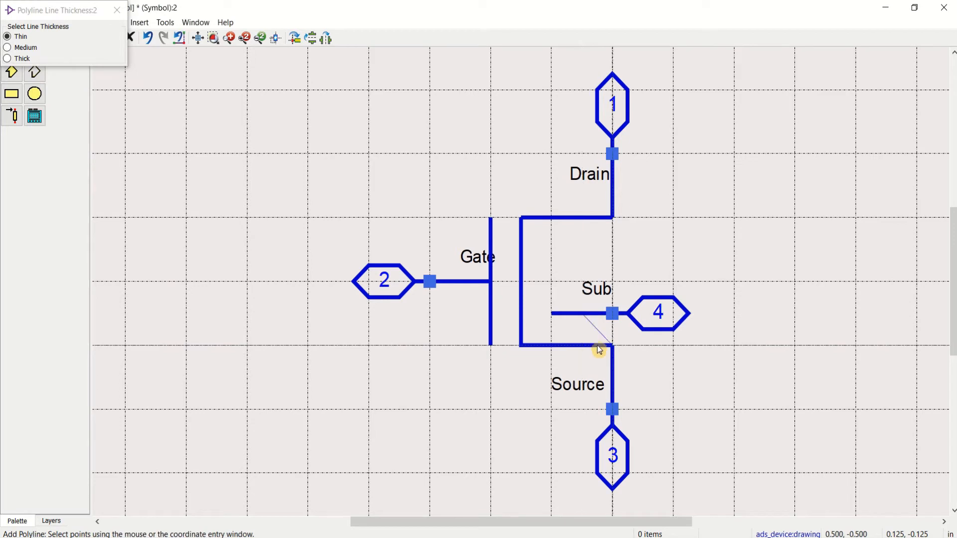
left_click(606, 345)
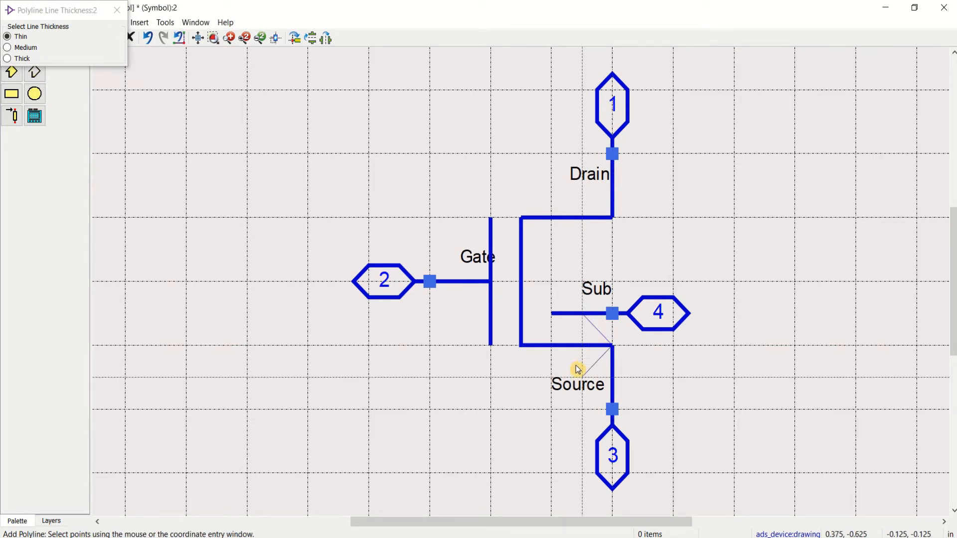
double_click(590, 377)
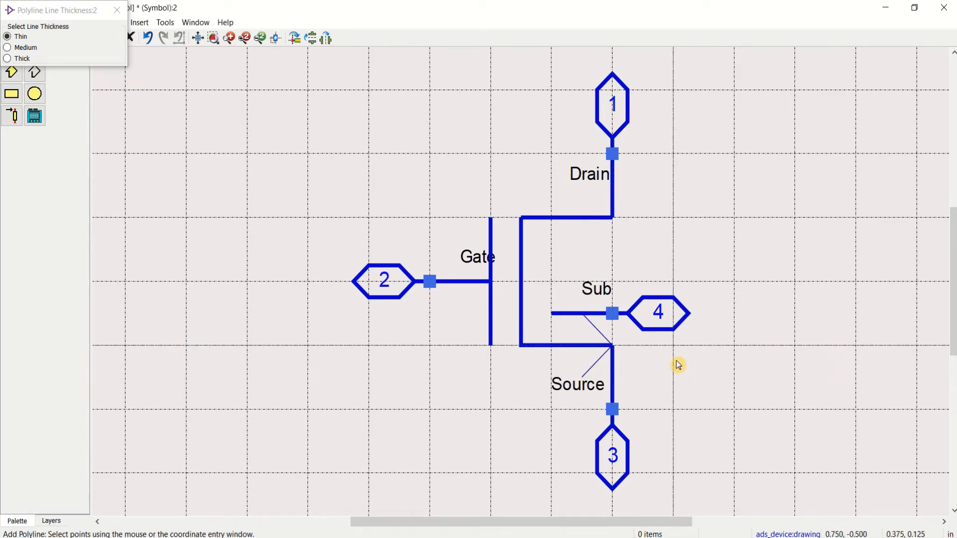
key("Escape")
Set the line thickness of the Source arrowhead to Medium.
left_click(607, 338)
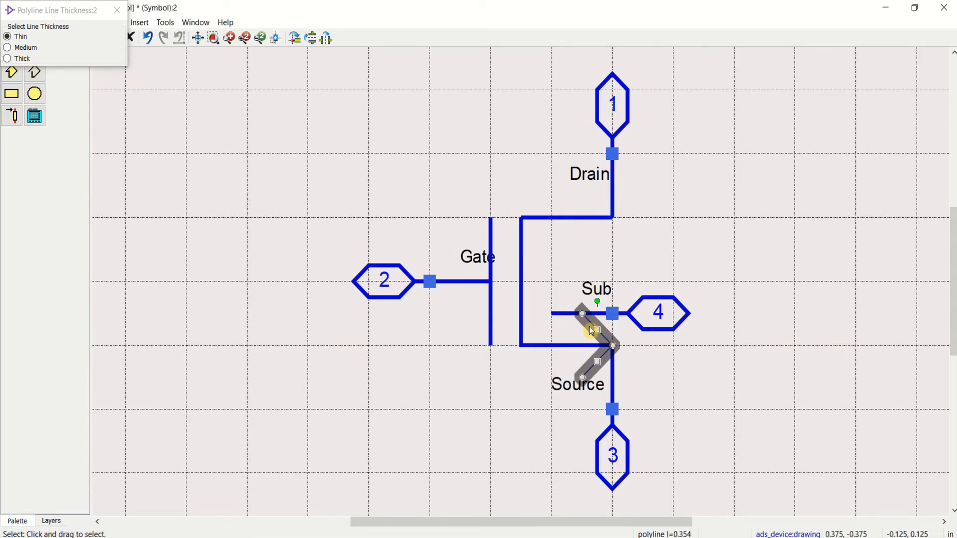
double_click(596, 333)
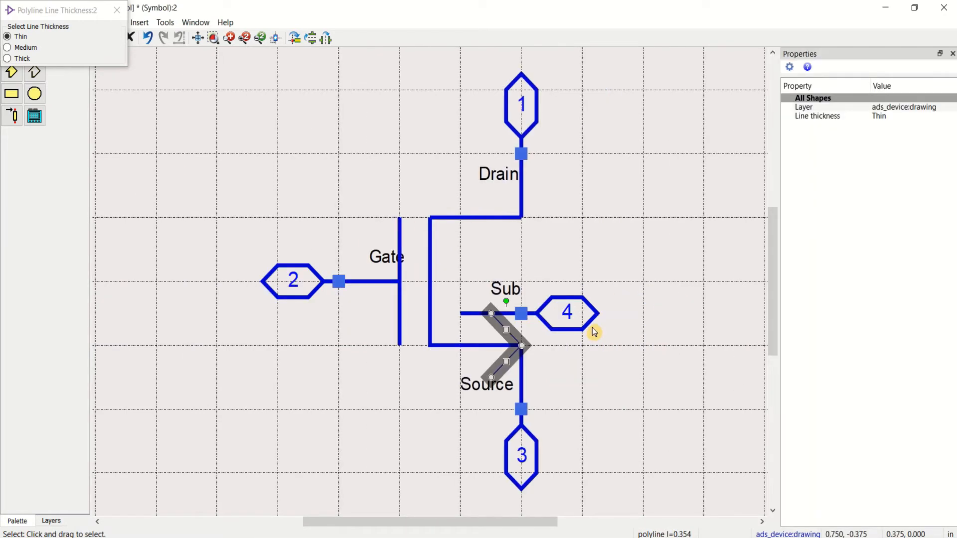
left_click(927, 119)
left_click(952, 122)
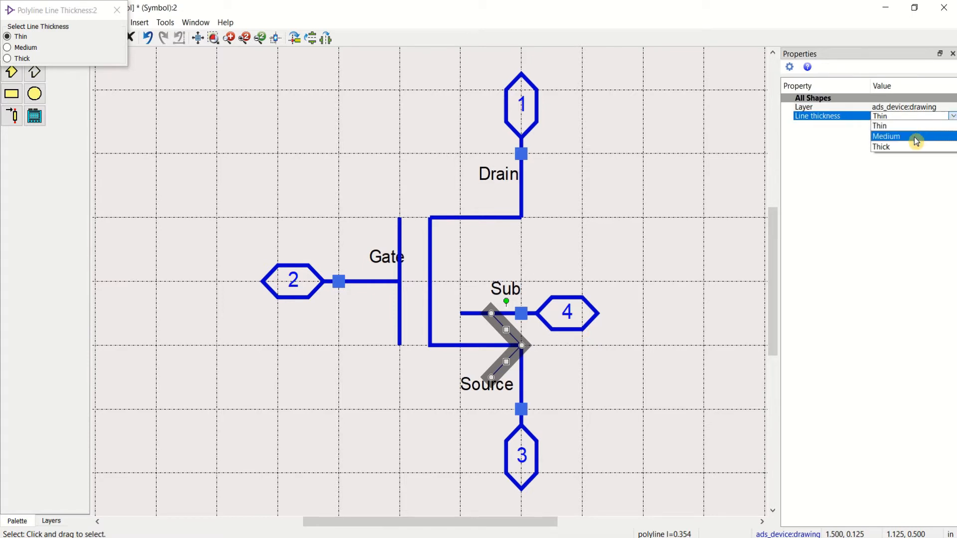
left_click(915, 138)
left_click(644, 258)
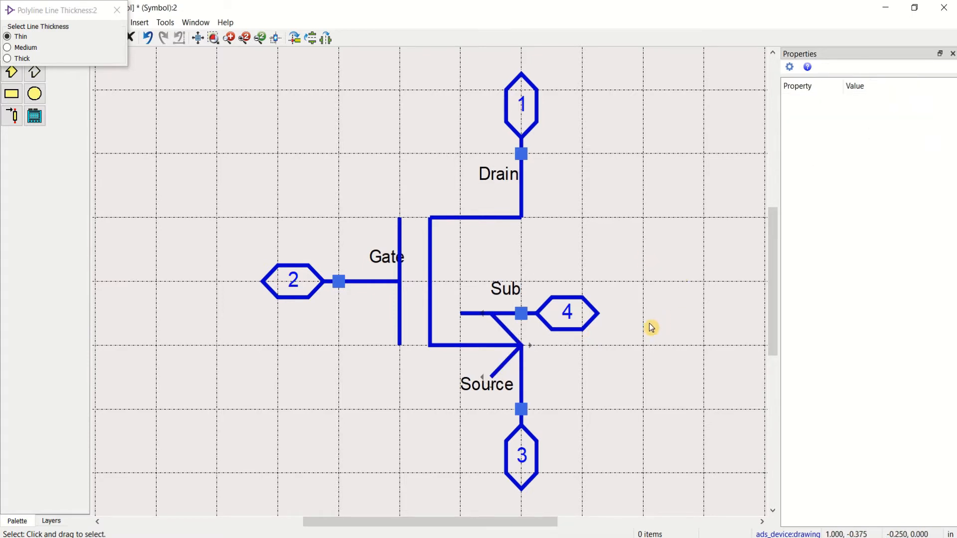
Delete the arrowhead from the Source arm and close its properties.
left_click(509, 339)
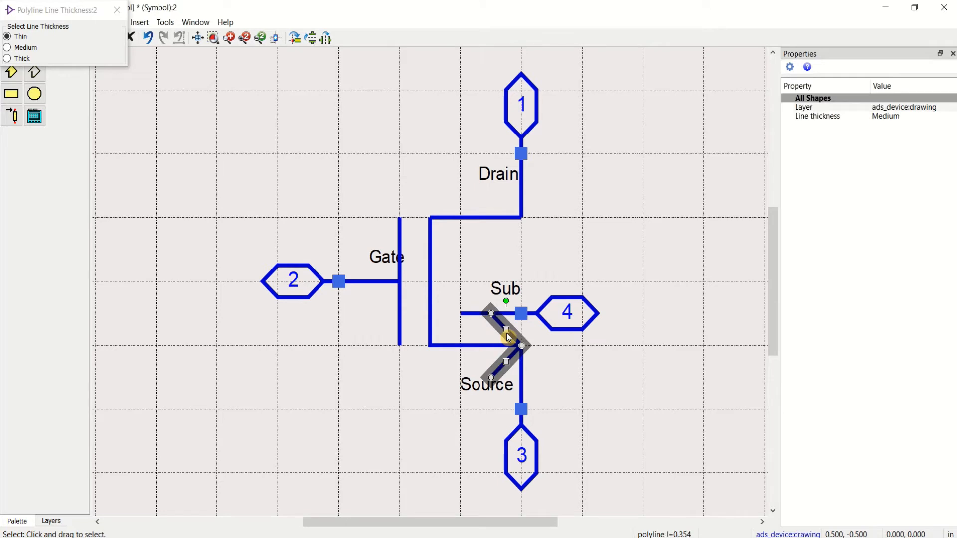
key("Delete")
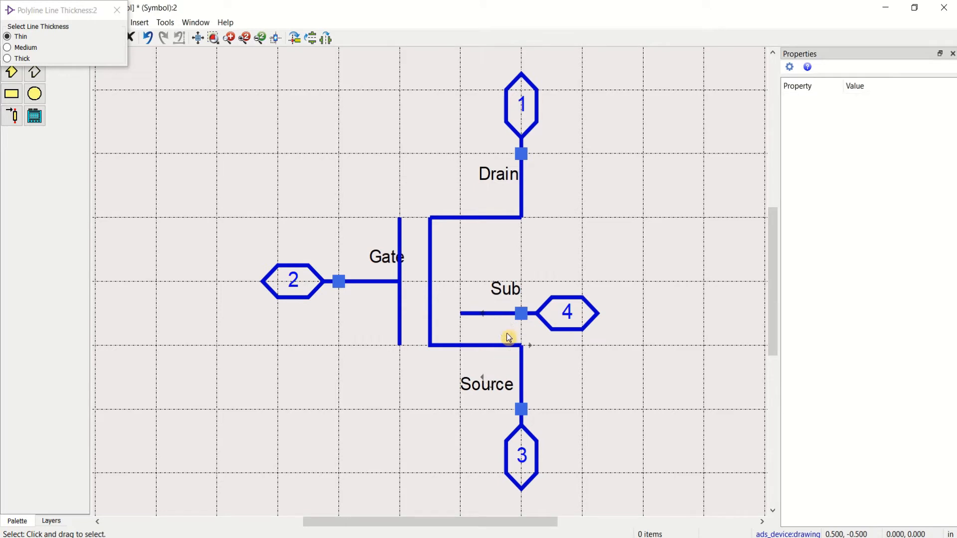
left_click(949, 54)
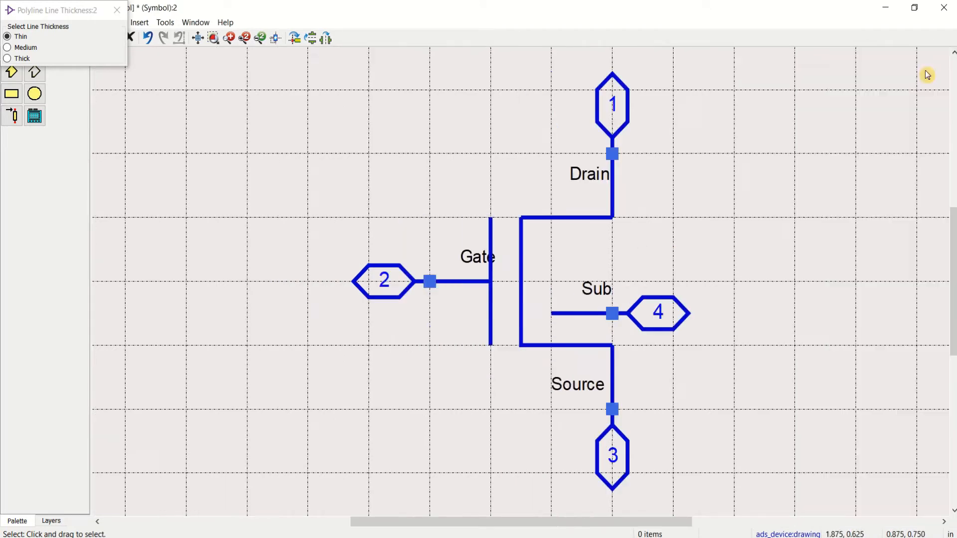
Dismiss the polyline thickness options, save the NCNFET symbol and close its window.
left_click(118, 11)
left_click(44, 41)
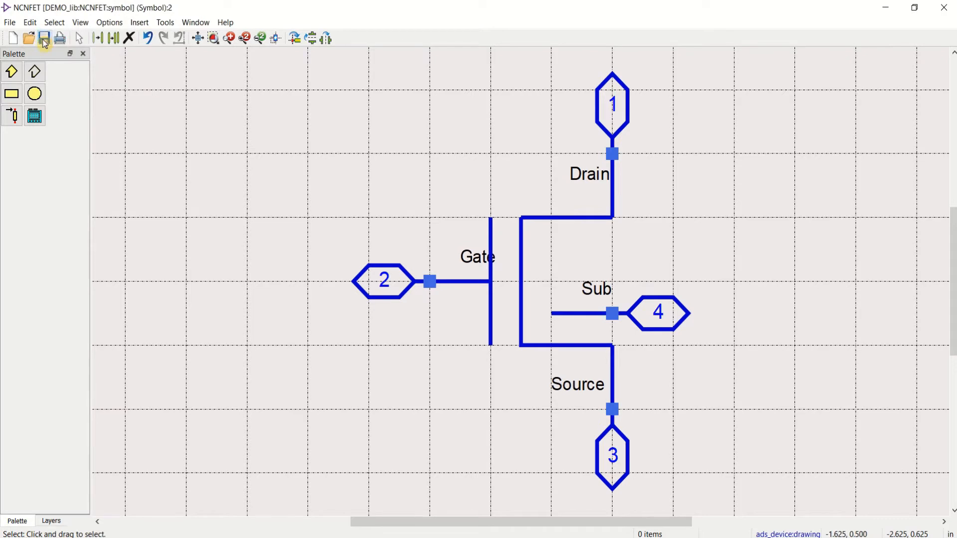
left_click(937, 19)
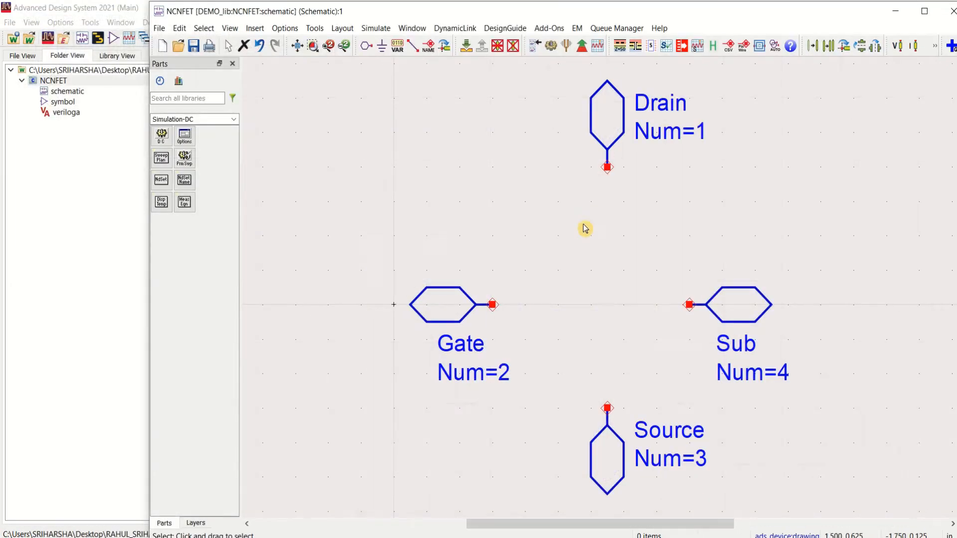
Compile the Verilog-A view of the NCNFET cell and dismiss the compiler message.
left_click(69, 114)
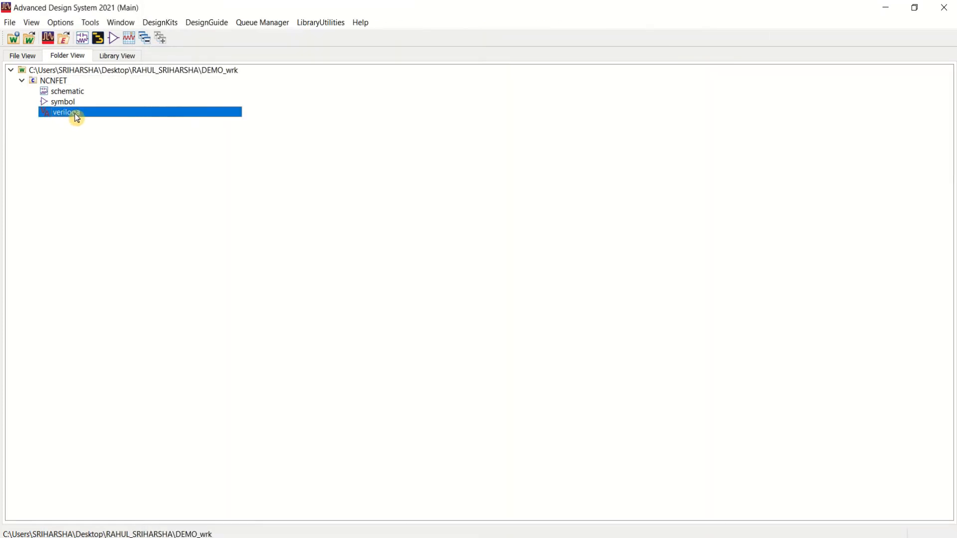
right_click(77, 118)
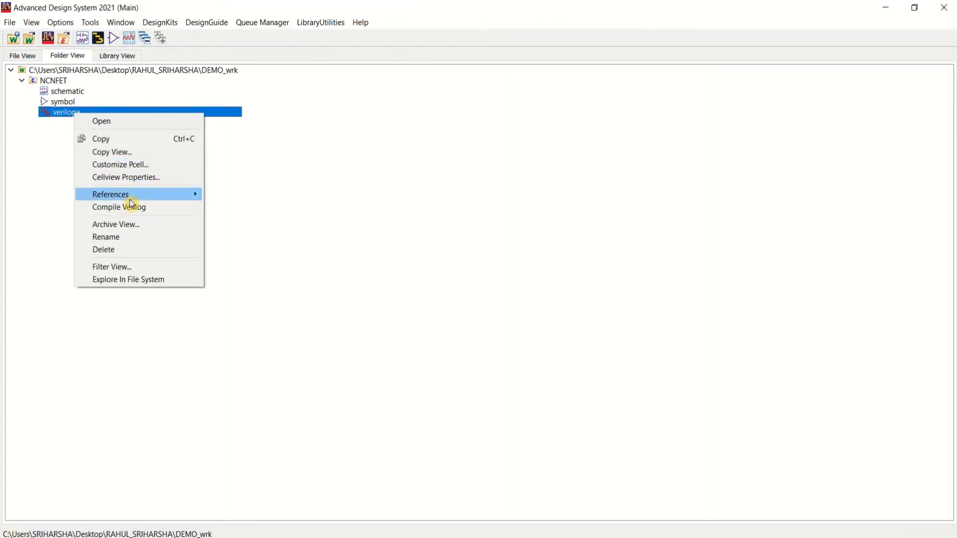
left_click(158, 209)
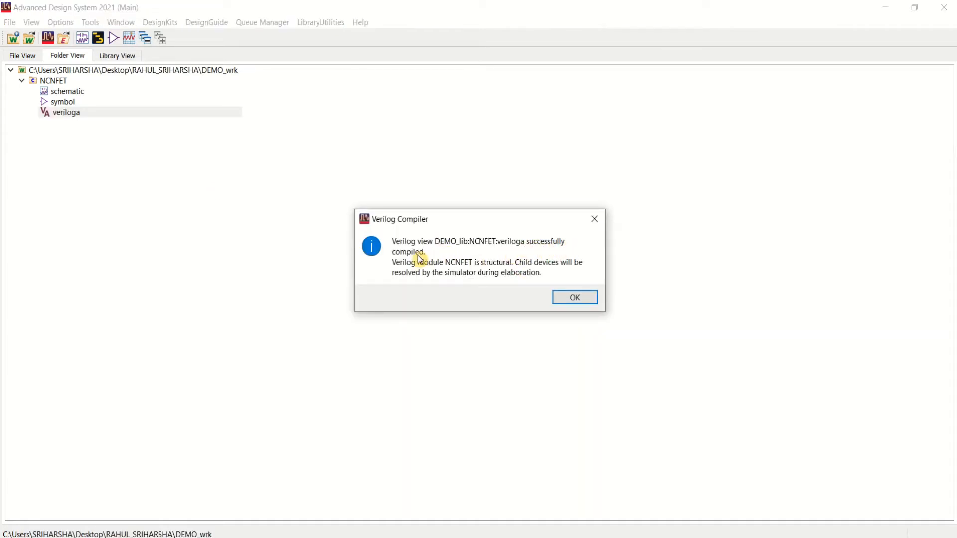
left_click(575, 298)
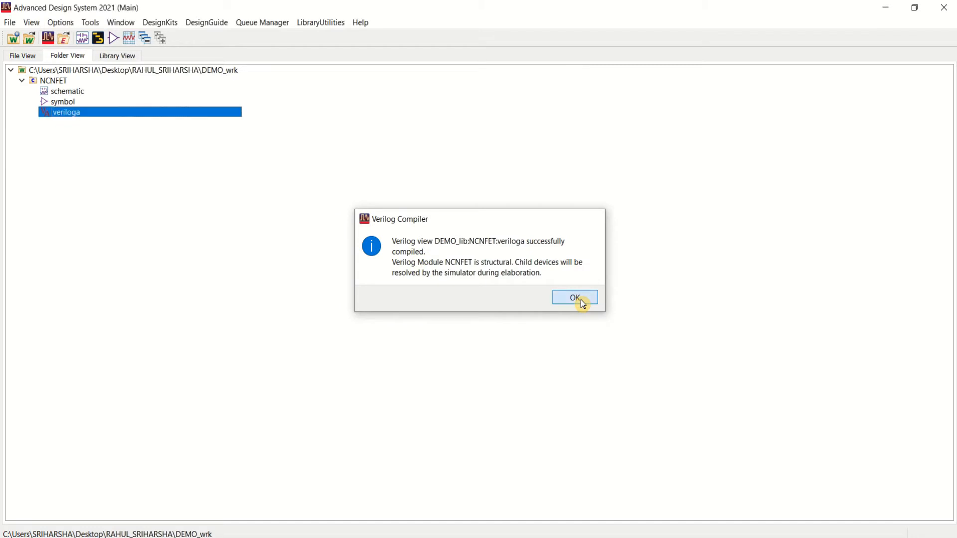
Open the NCNFET symbol's design parameters and review the component parameter list with its default values and parsing settings.
double_click(62, 103)
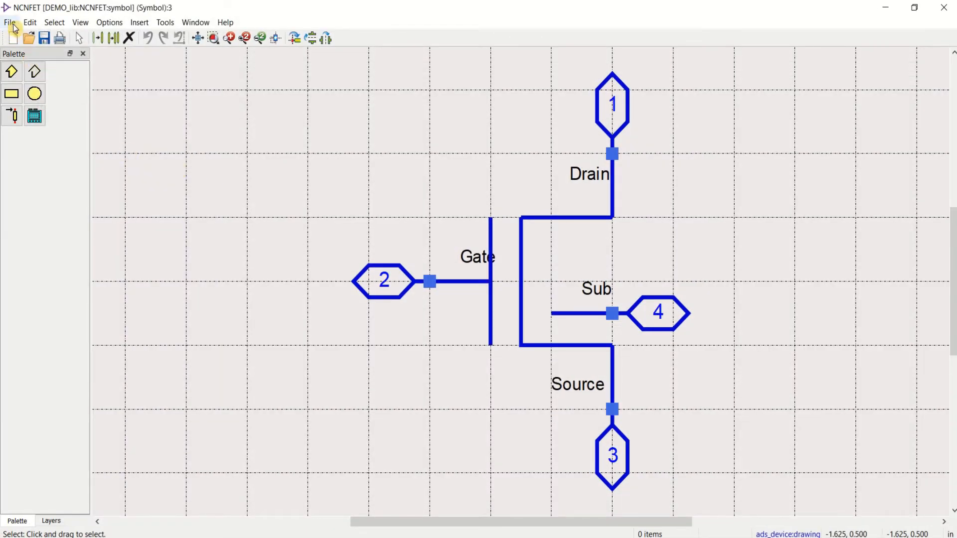
left_click(9, 24)
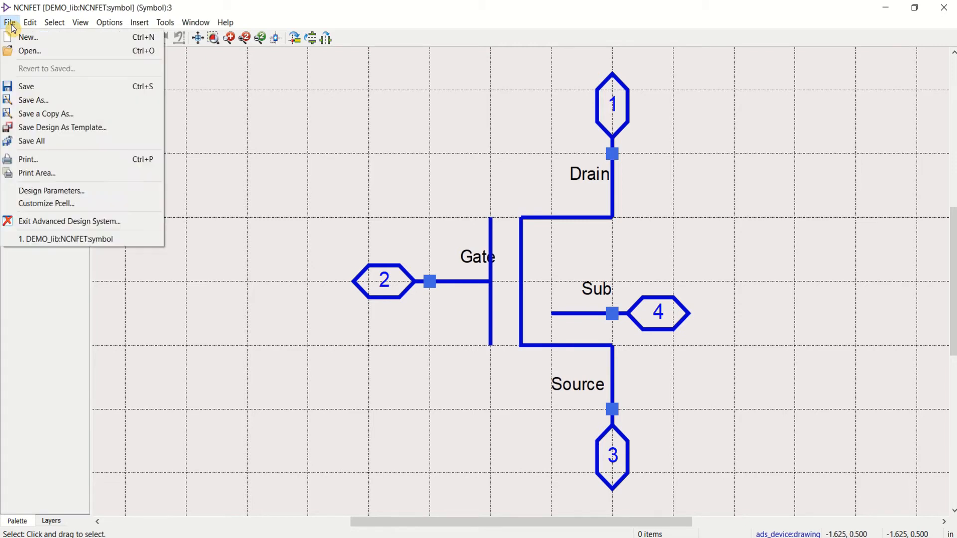
left_click(70, 196)
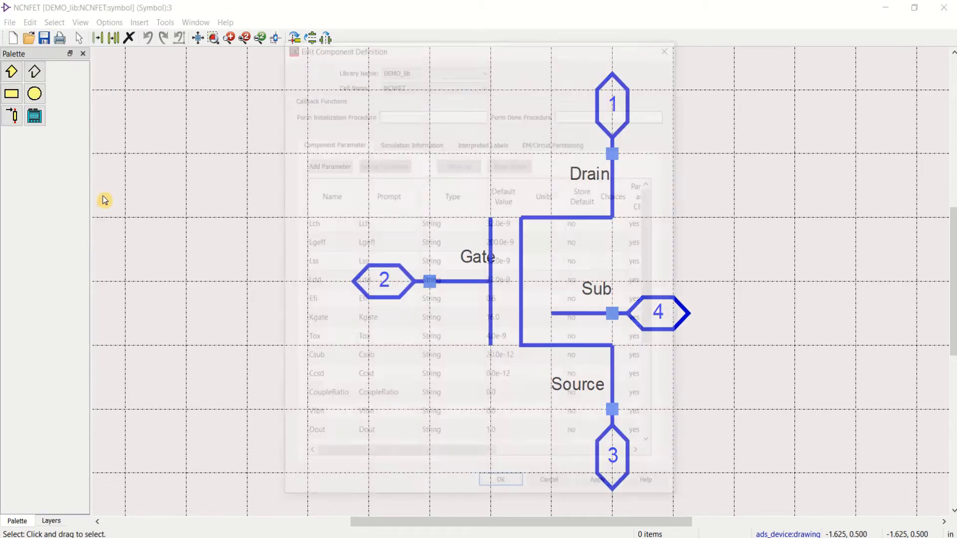
scroll(407, 262, "down", 3)
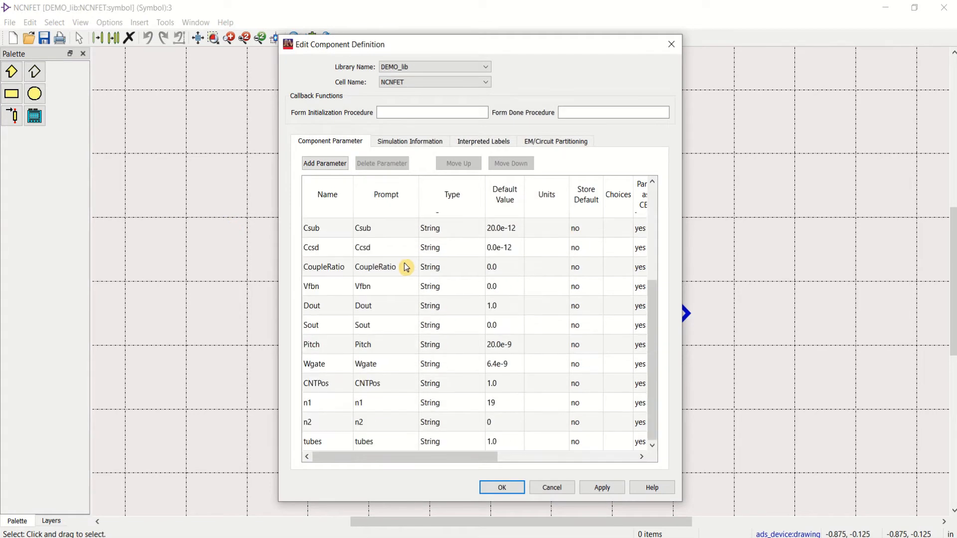
scroll(447, 283, "up", 3)
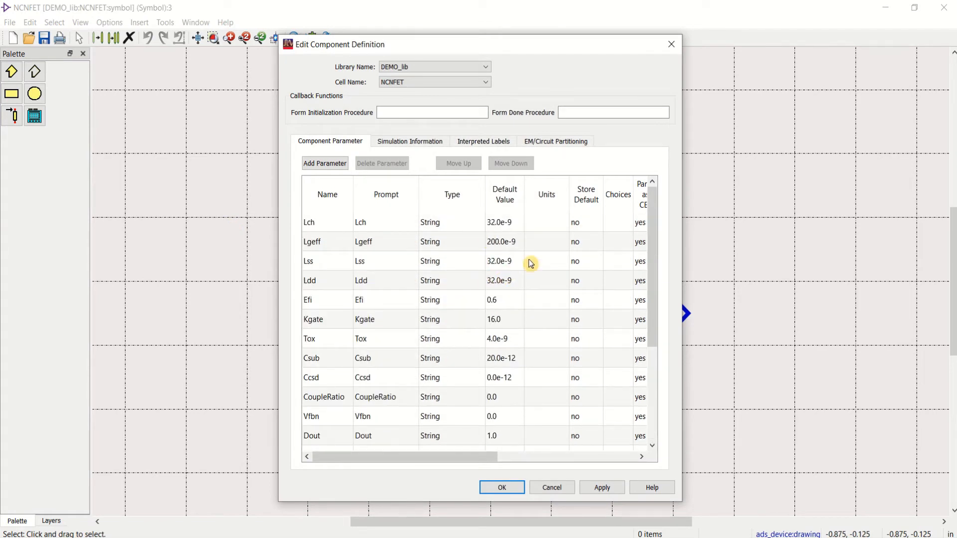
left_click_drag(483, 459, 374, 456)
left_click_drag(479, 459, 529, 457)
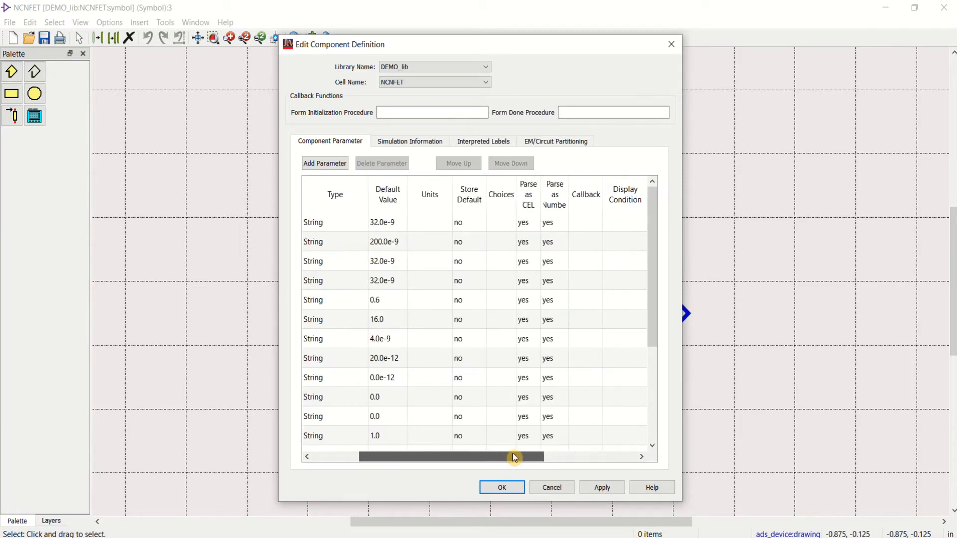
Check the default values of Lch, n1, n2 and tubes, accept the component definition and close the symbol window.
double_click(384, 224)
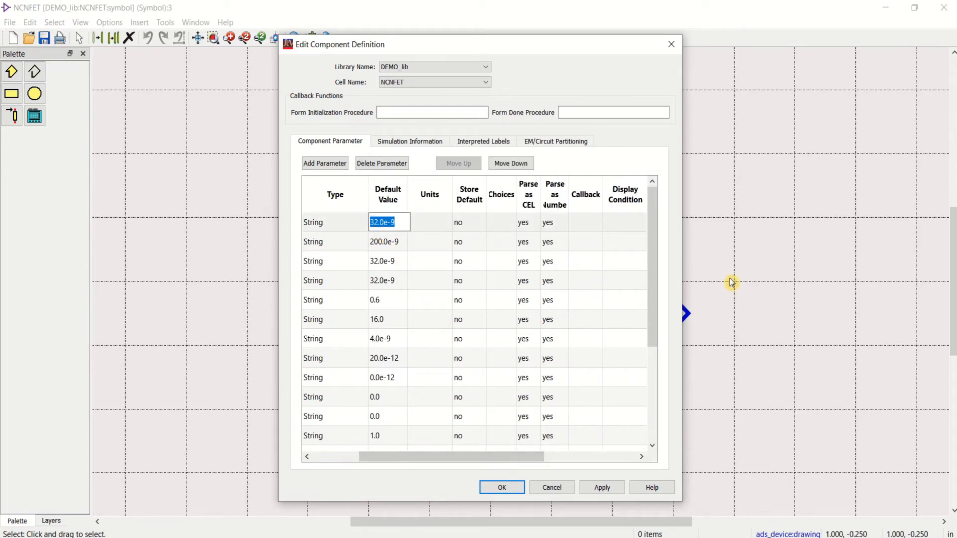
left_click_drag(656, 289, 658, 376)
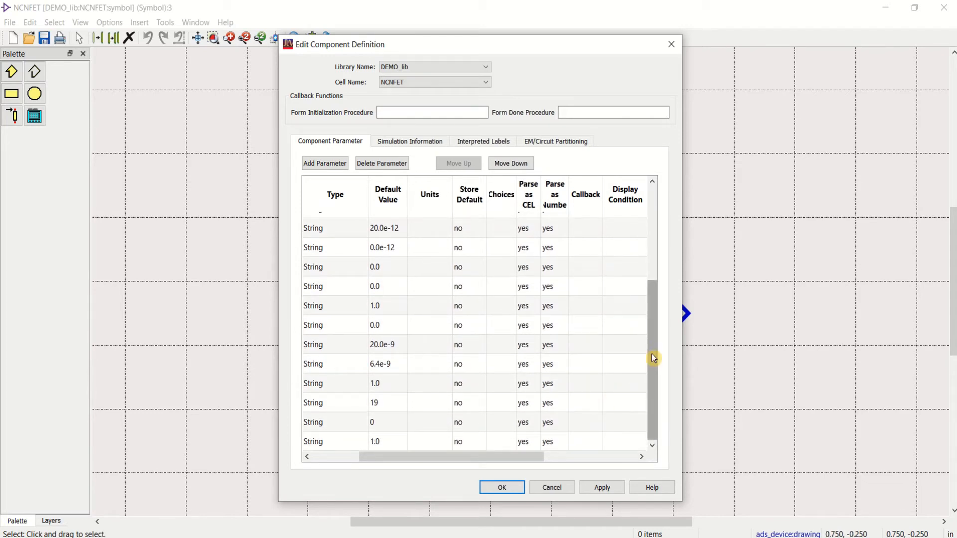
left_click(391, 409)
left_click(387, 428)
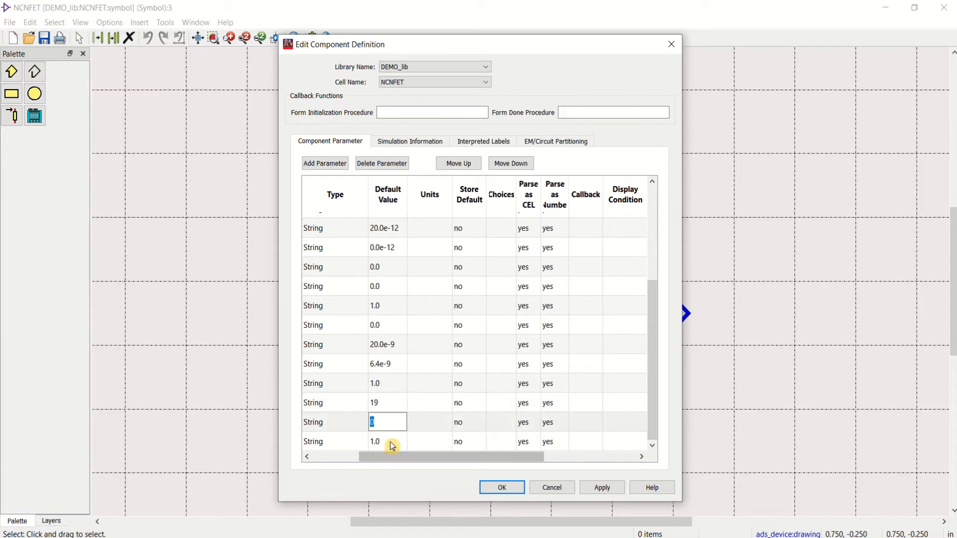
left_click(392, 442)
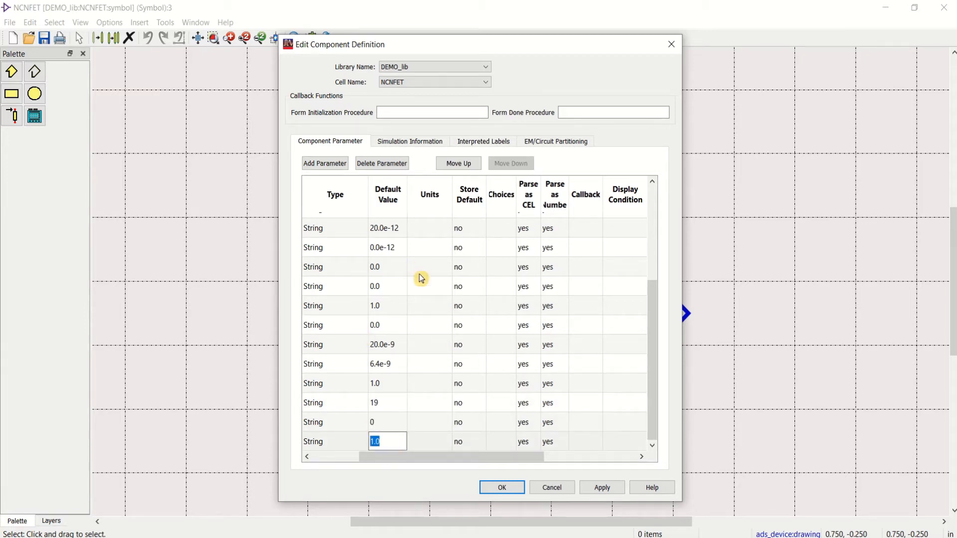
left_click(502, 489)
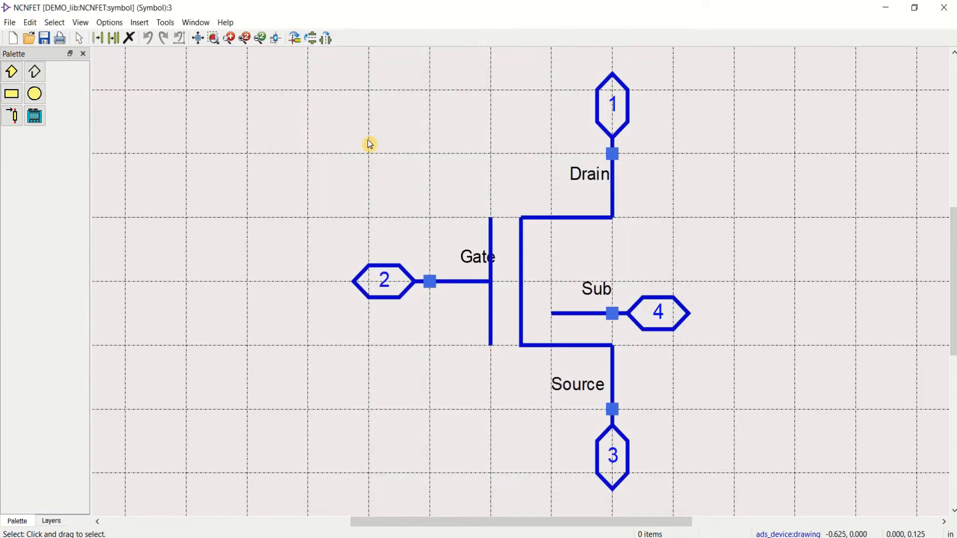
left_click(947, 9)
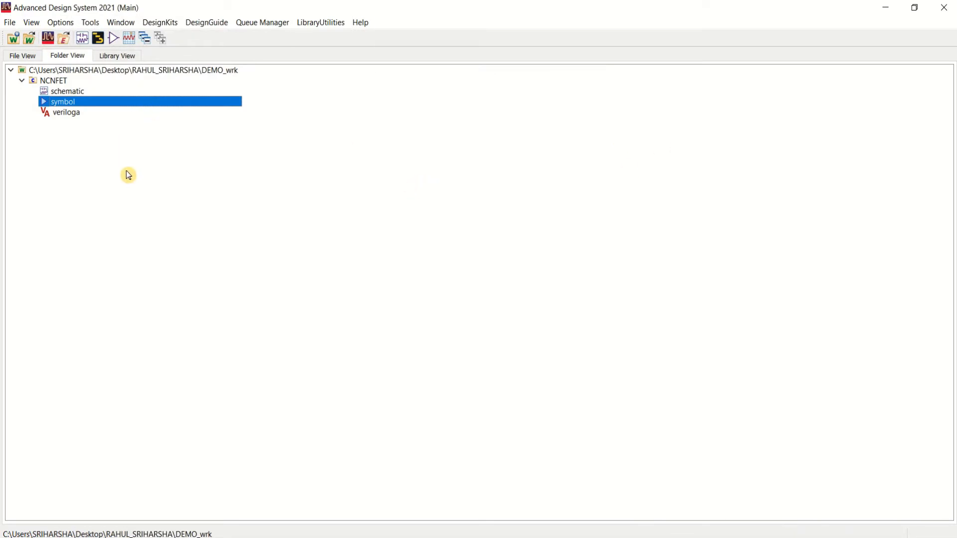
Create a new schematic in DEMO_lib with the cell name NCNFET_SIM.
left_click(65, 132)
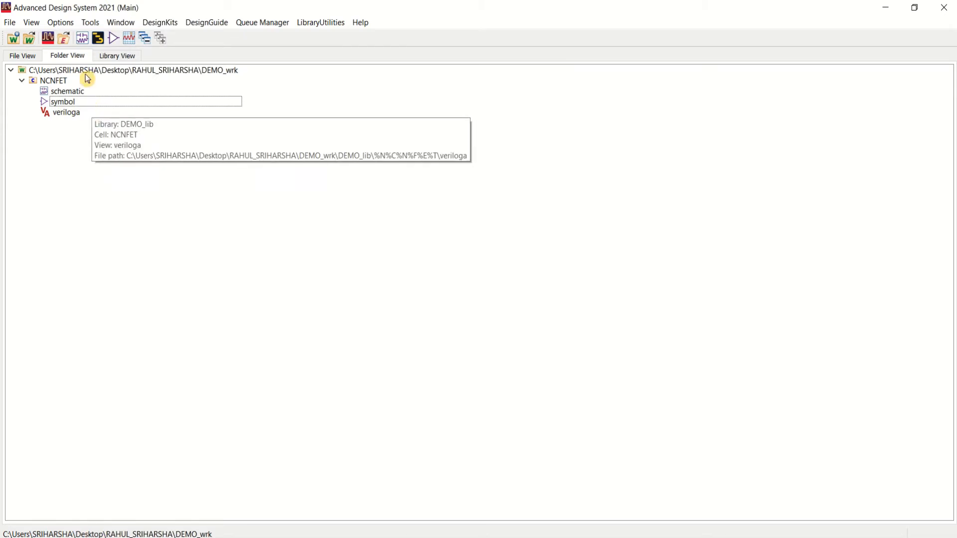
left_click(83, 41)
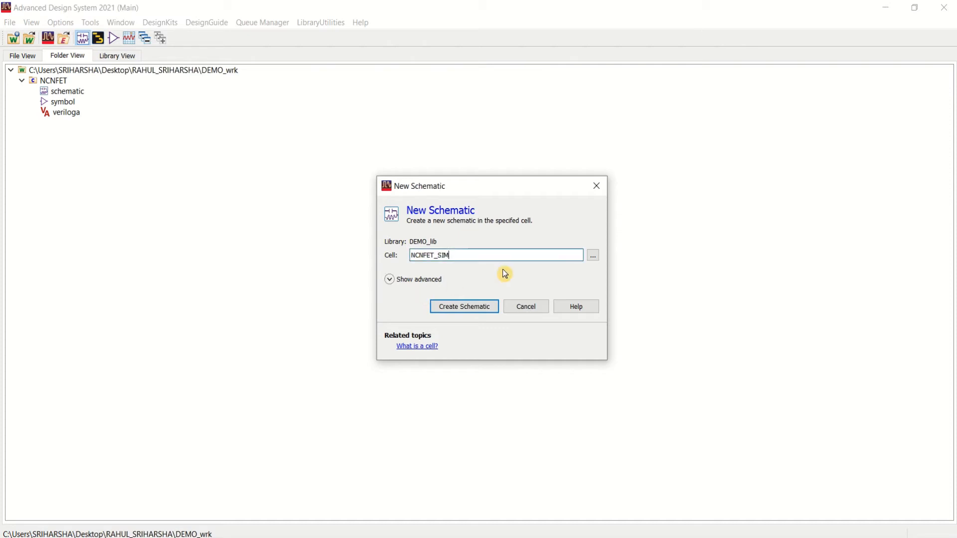
left_click(469, 309)
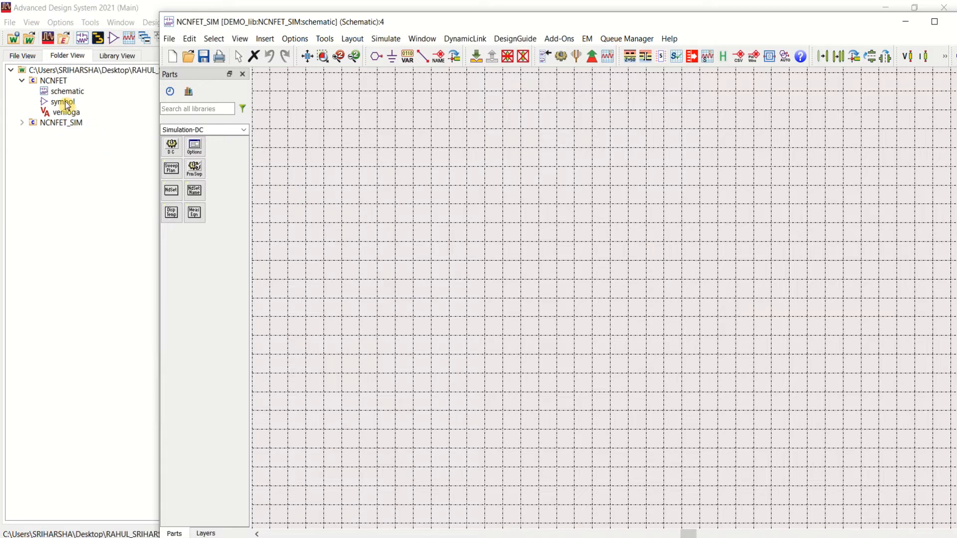
Open the component library from the NCNFET_SIM schematic and list the components of the workspace library DEMO_lib.
left_click(266, 40)
mouse_move(303, 132)
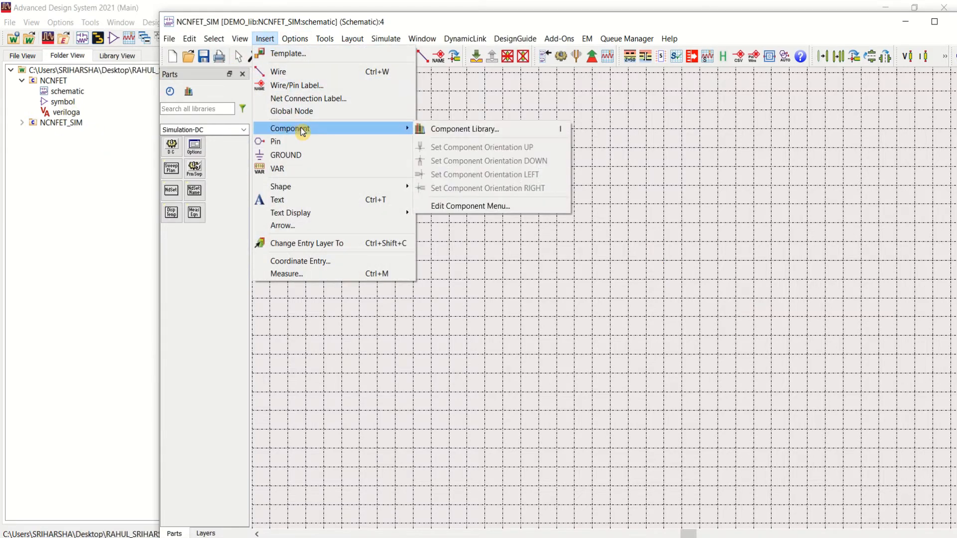
left_click(469, 131)
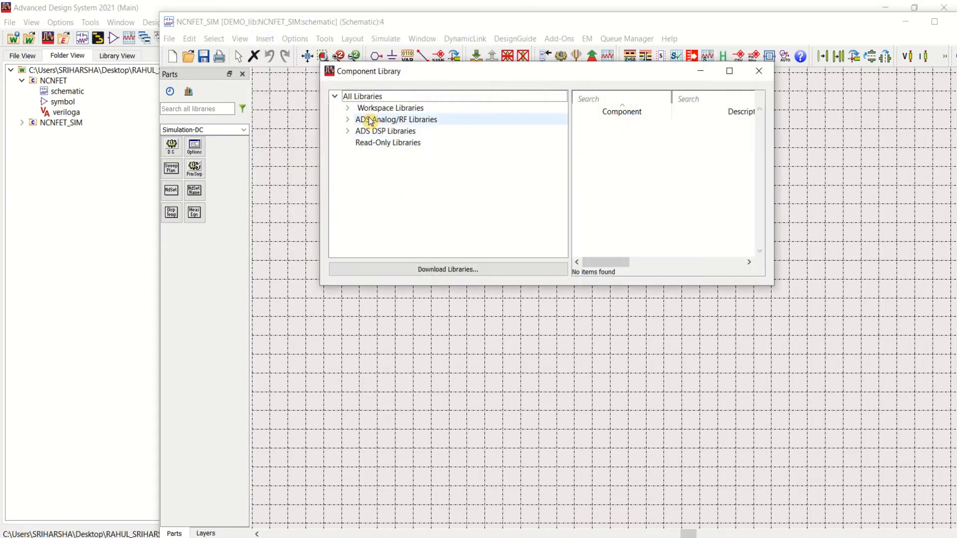
left_click(348, 113)
left_click(387, 121)
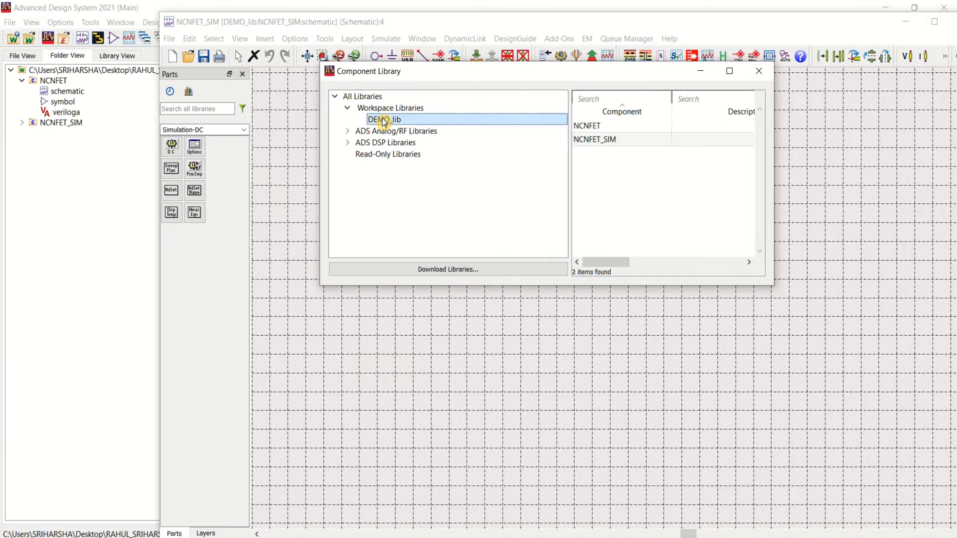
Place one NCNFET component in the NCNFET_SIM schematic and reposition it slightly up and to the right.
left_click(596, 126)
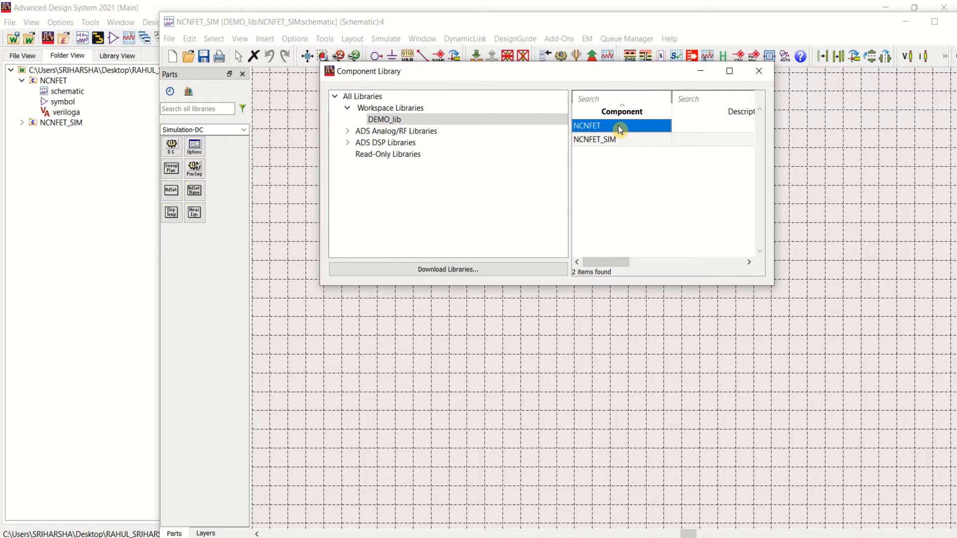
right_click(618, 125)
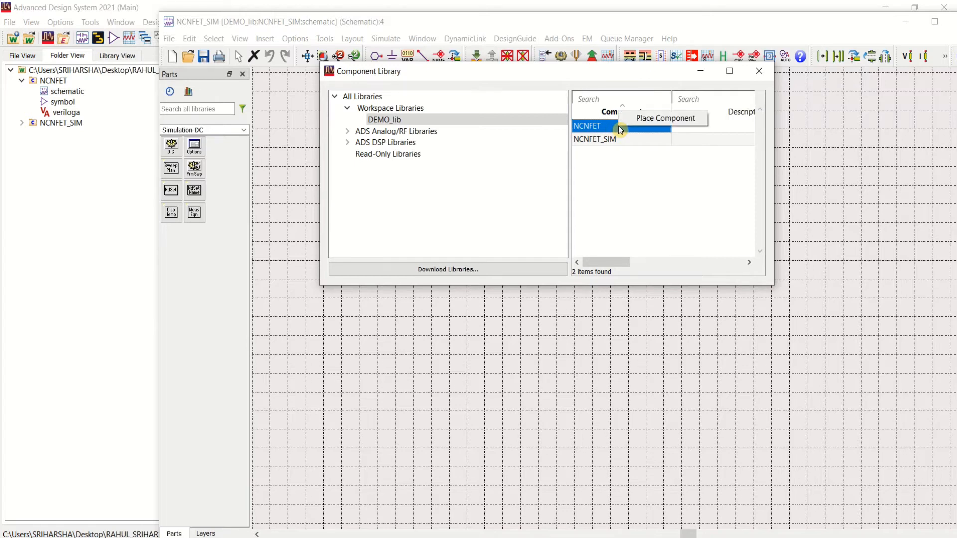
left_click(665, 120)
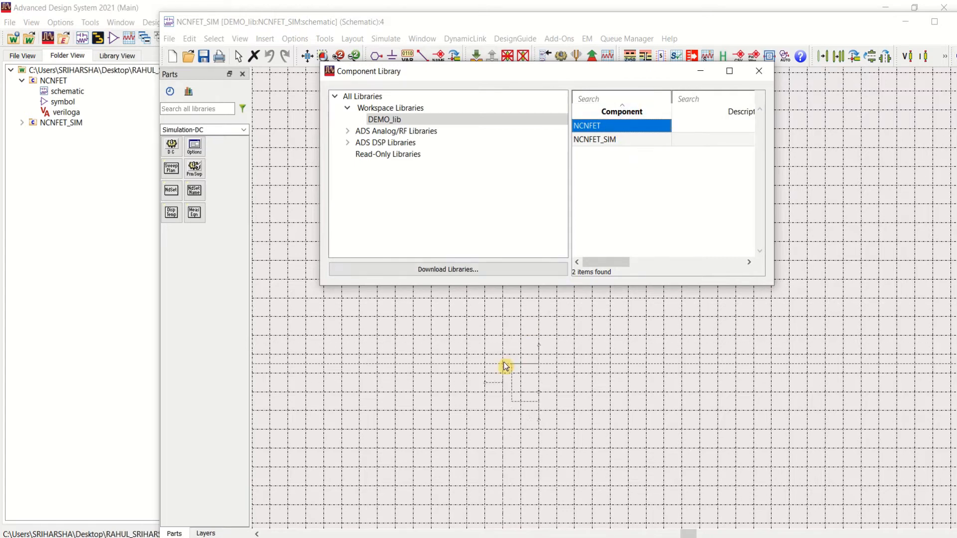
left_click(504, 331)
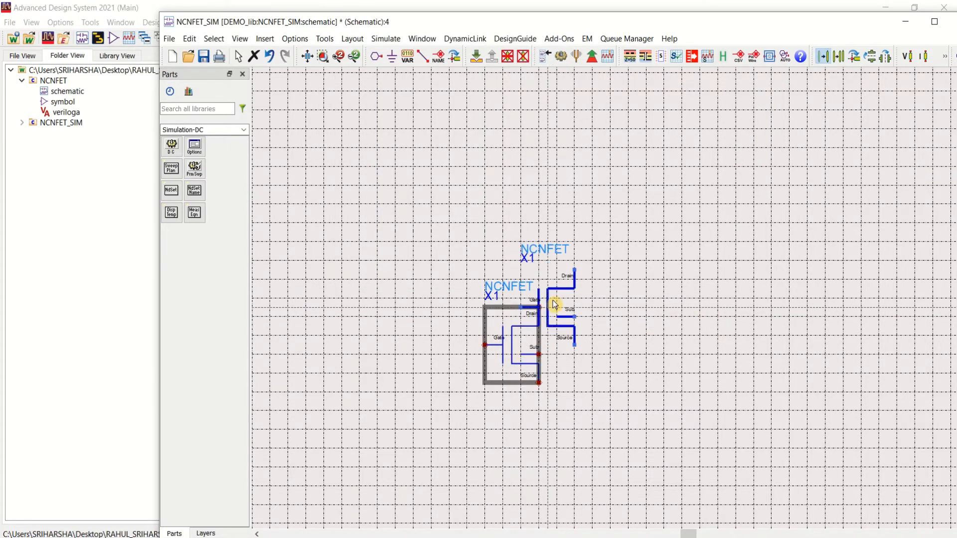
left_click_drag(573, 289, 573, 281)
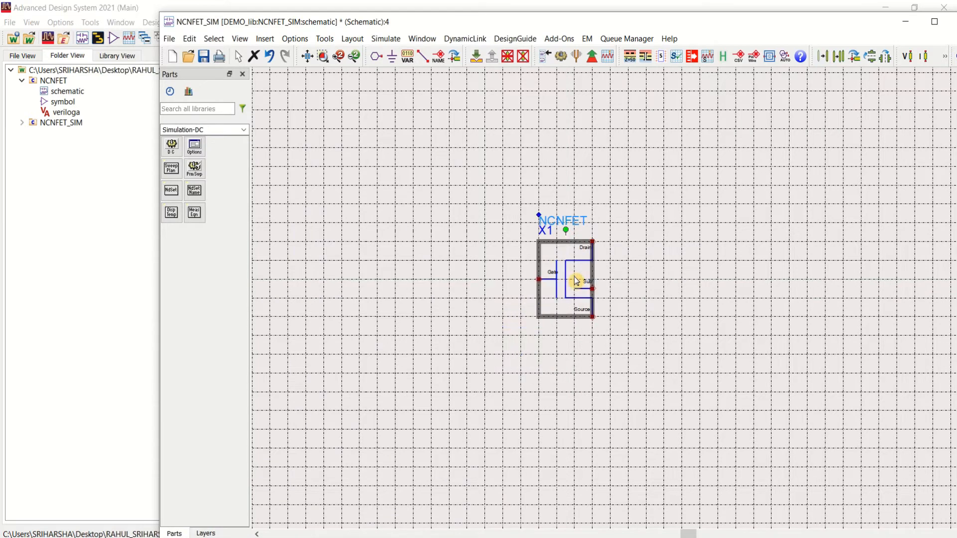
left_click(688, 278)
Place one V_DC source on the NCNFET's drain side and one below its gate side, and shift the drain-side source farther from the transistor.
scroll(678, 277, "up", 5)
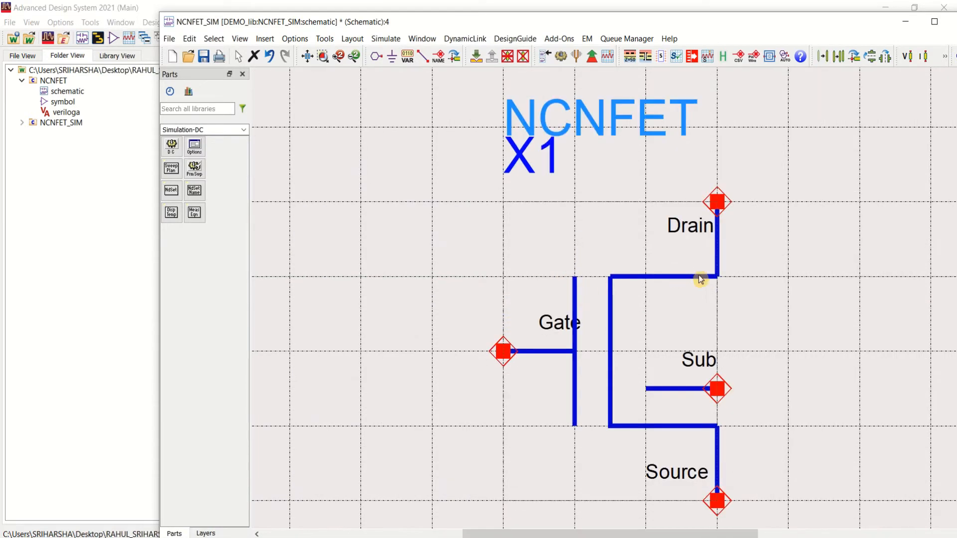
scroll(660, 297, "down", 2)
scroll(664, 296, "down", 1)
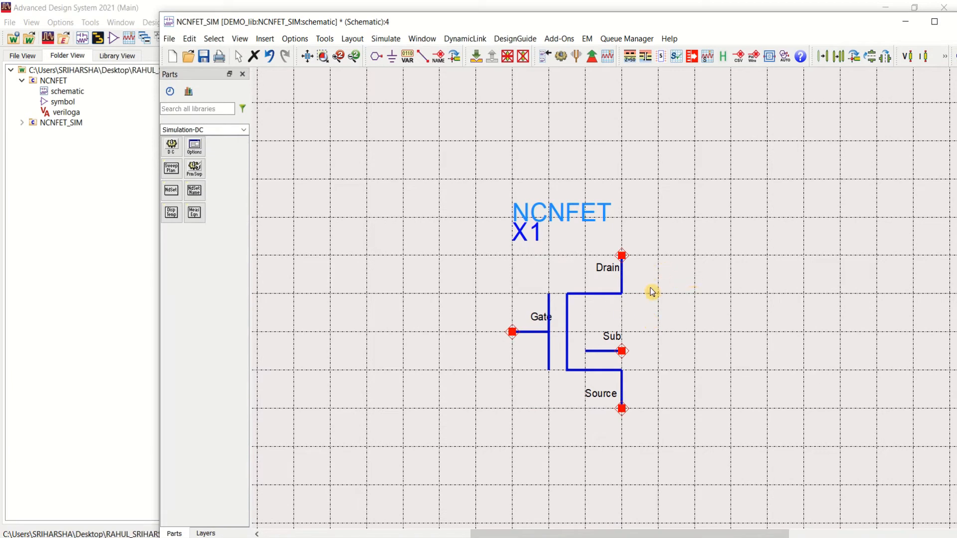
scroll(651, 292, "down", 1)
scroll(627, 304, "up", 1)
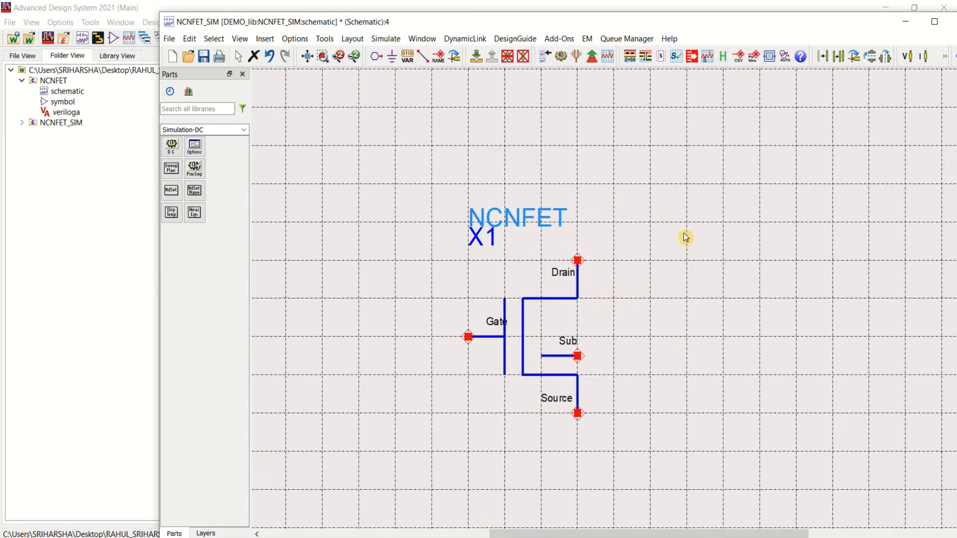
left_click(243, 132)
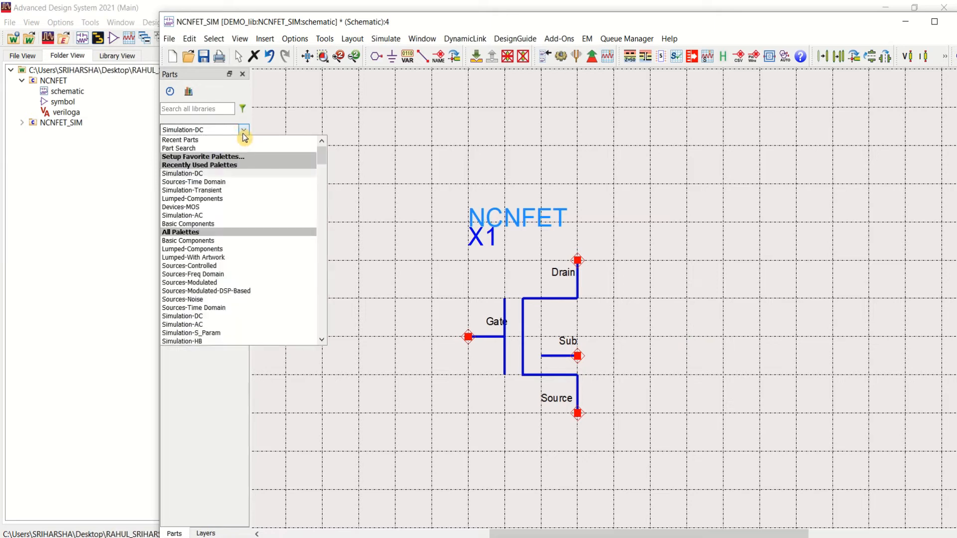
left_click(225, 182)
left_click(171, 147)
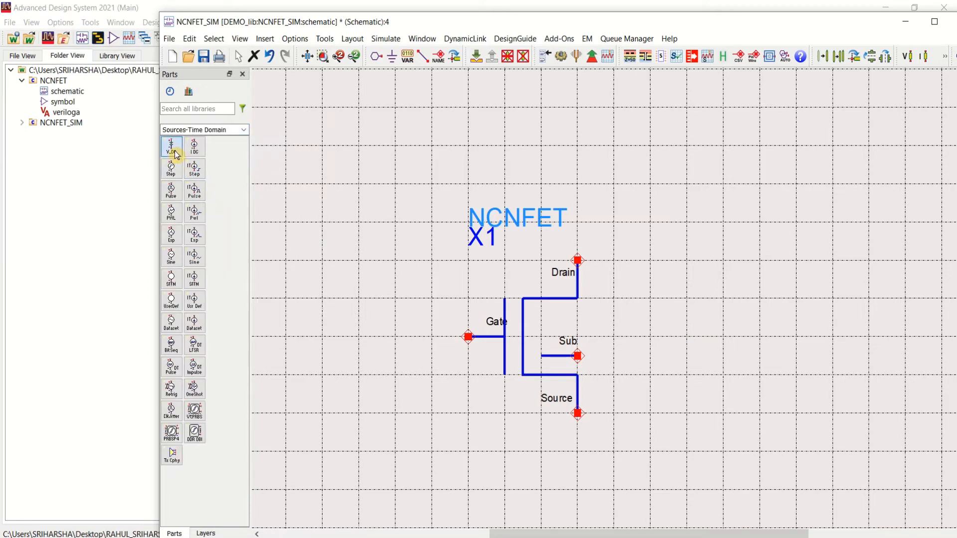
left_click(689, 238)
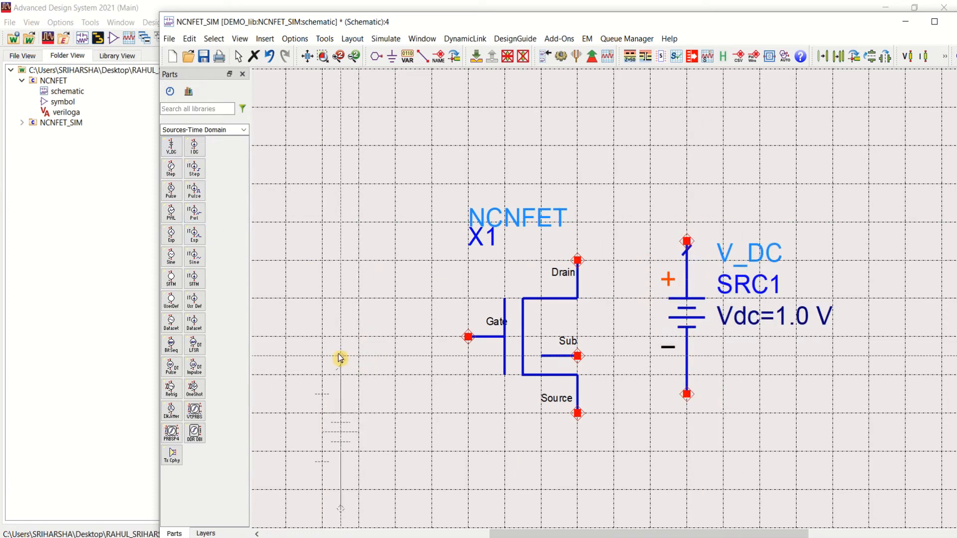
left_click(328, 363)
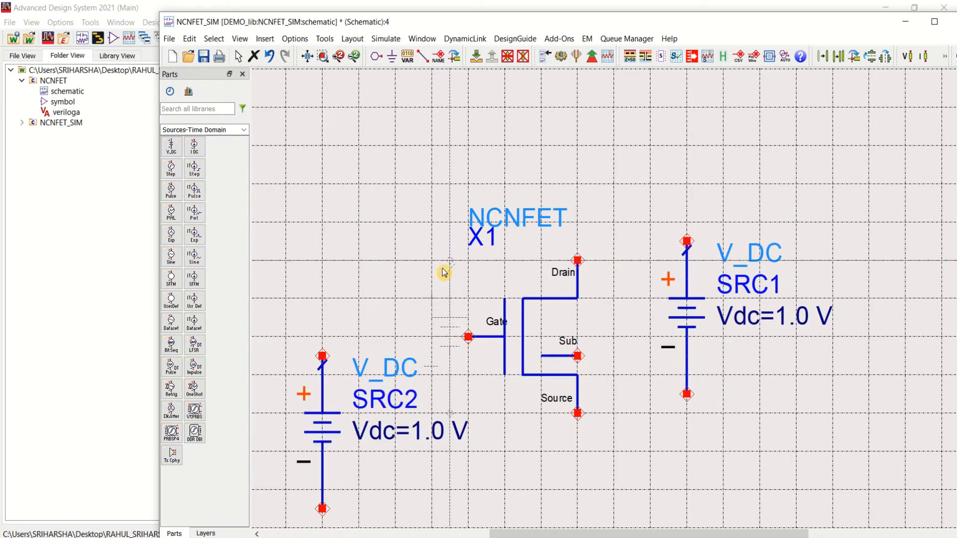
key("Escape")
scroll(608, 242, "down", 2)
left_click_drag(660, 319, 707, 319)
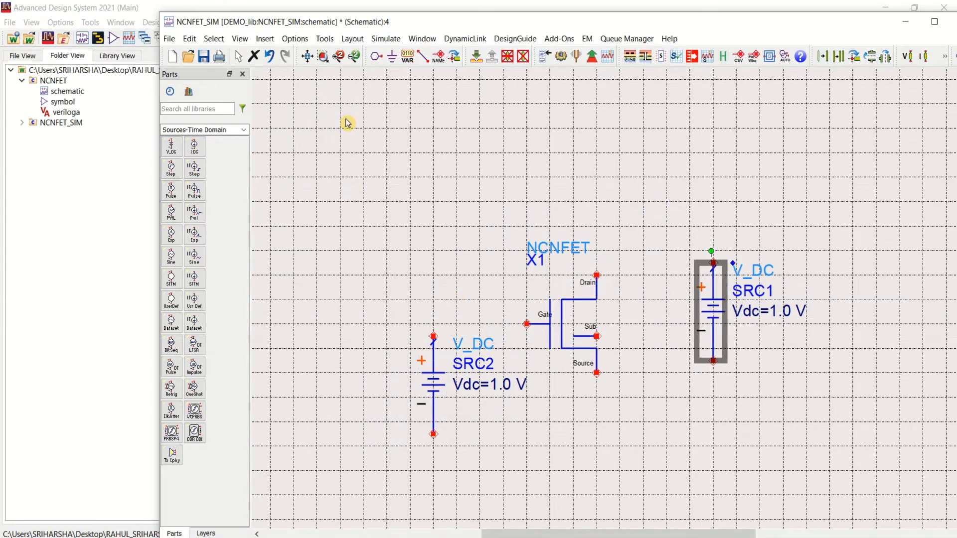
Place ground symbols on the negative terminals of both V_DC sources and on the NCNFET's Source pin.
left_click(393, 61)
left_click(434, 442)
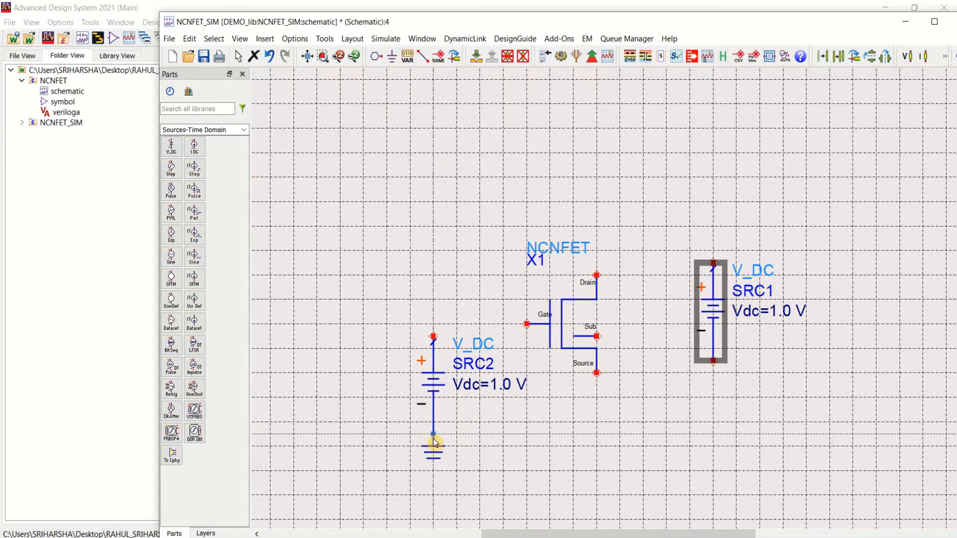
left_click(597, 373)
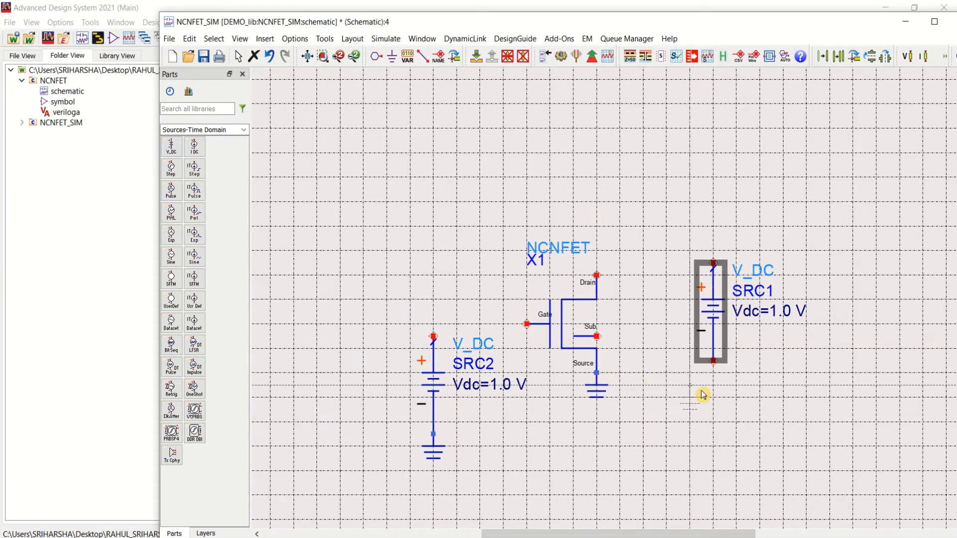
left_click(713, 361)
key("Escape")
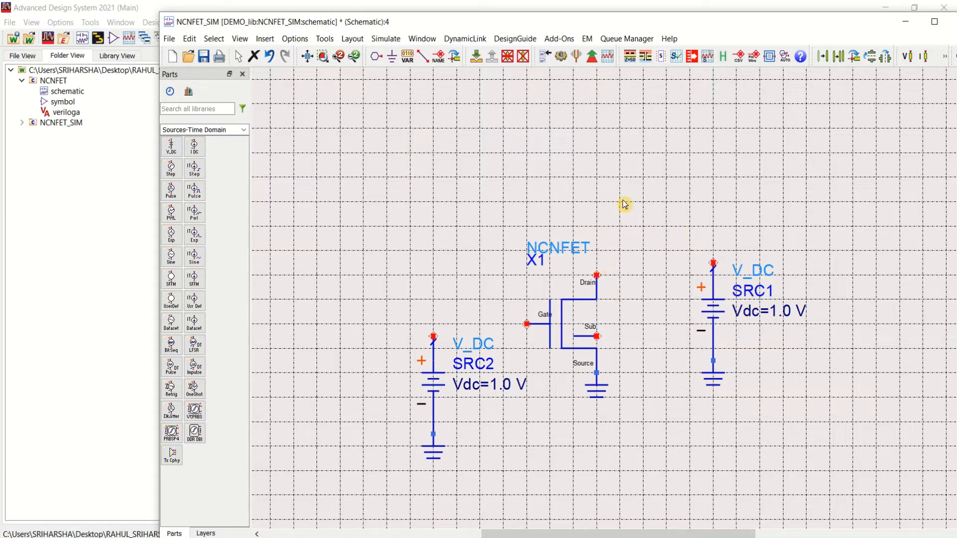
Find the I_Probe current probe in the parts library and place one above the gap between the NCNFET's drain and the drain-side source.
left_click(224, 109)
type("I")
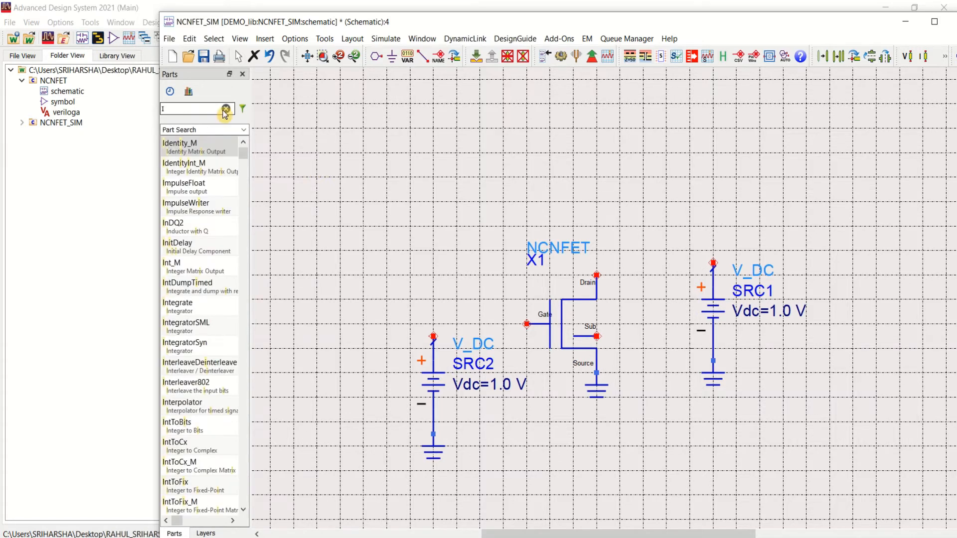
type("_")
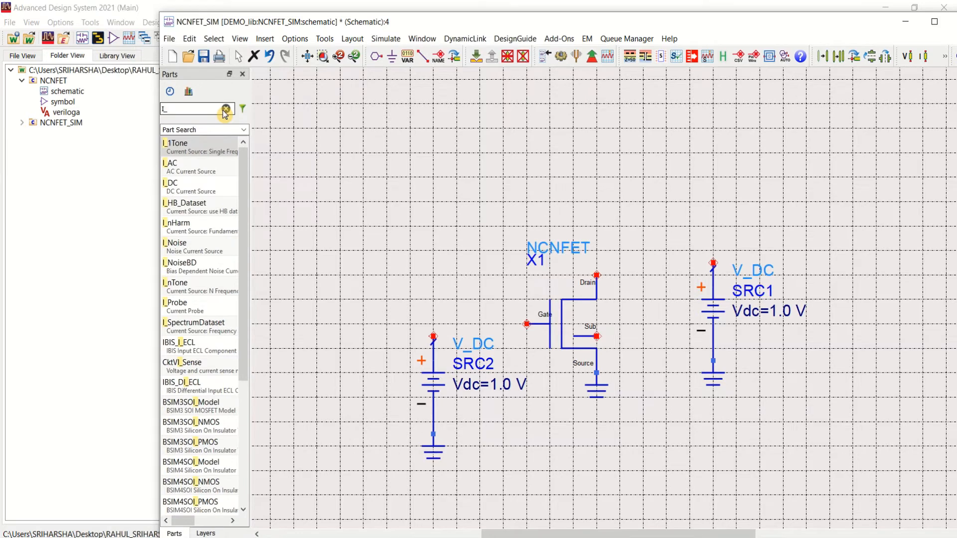
type("pr")
left_click(204, 153)
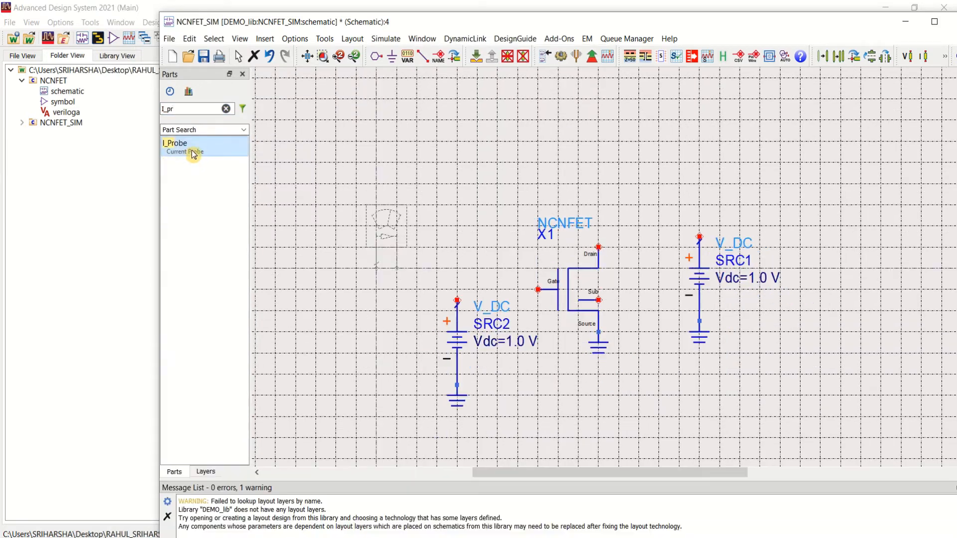
left_click(644, 229)
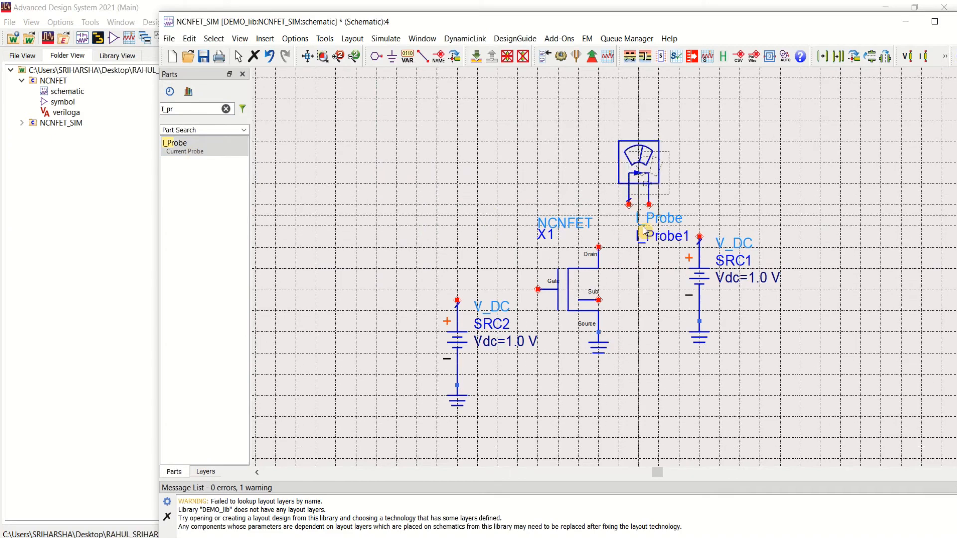
key("Escape")
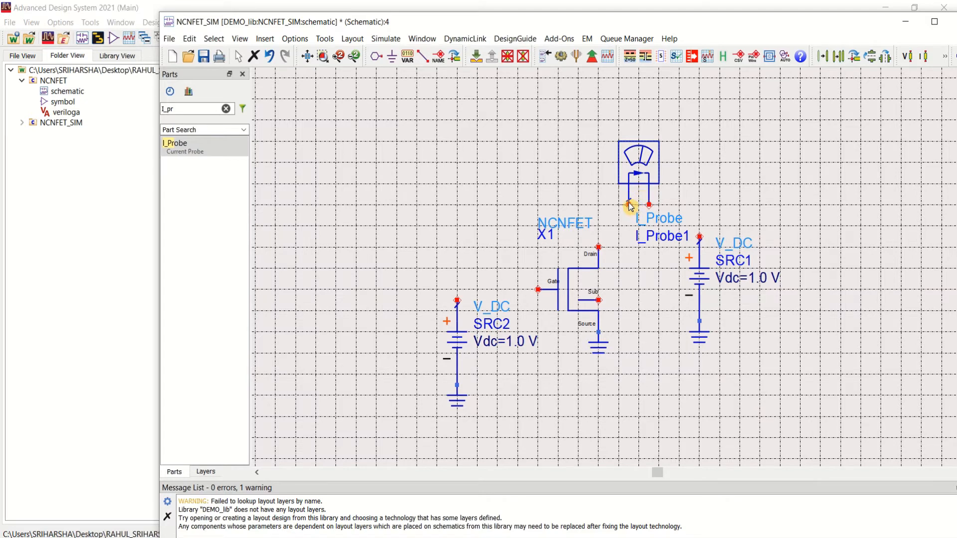
Mirror the current probe so its arrow points toward the NCNFET's drain, and move it slightly up and to the right.
scroll(630, 205, "up", 2)
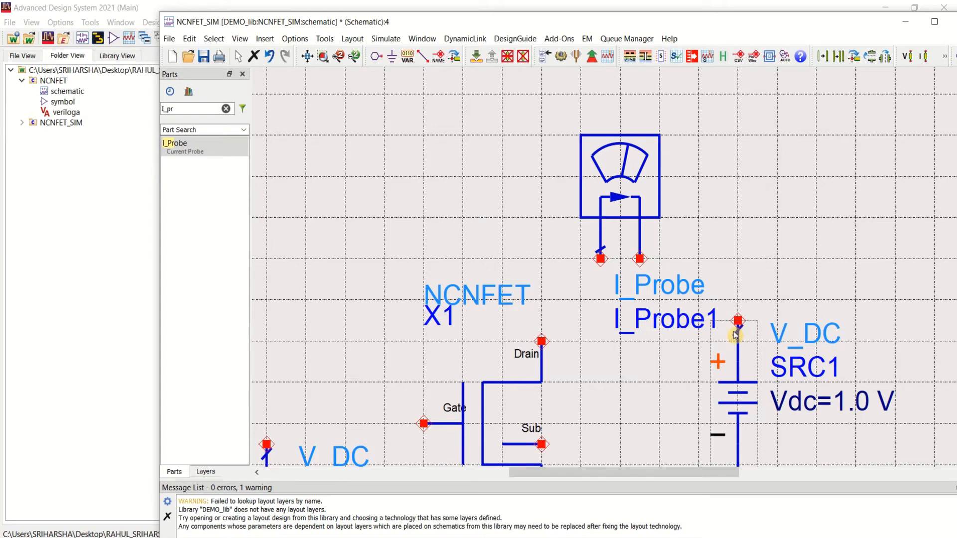
scroll(623, 268, "down", 2)
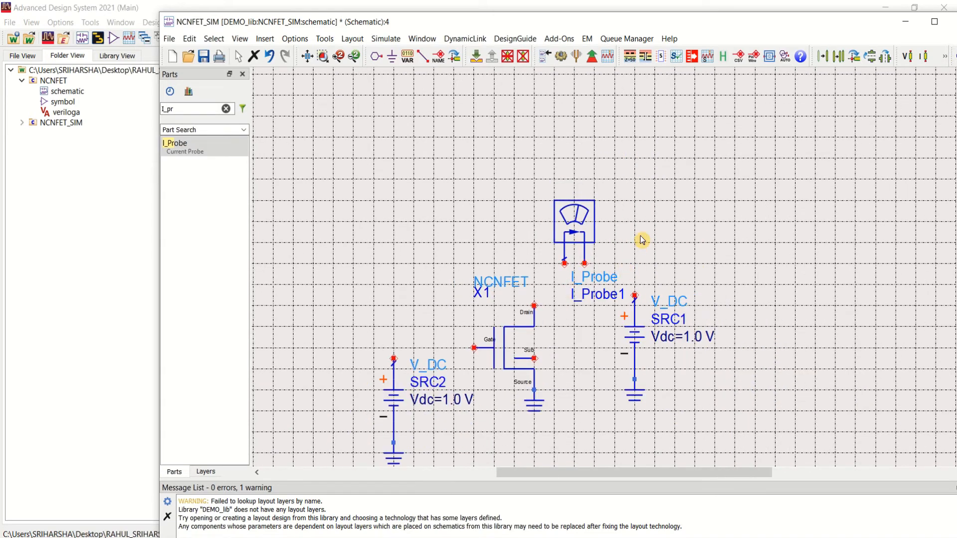
left_click(642, 241)
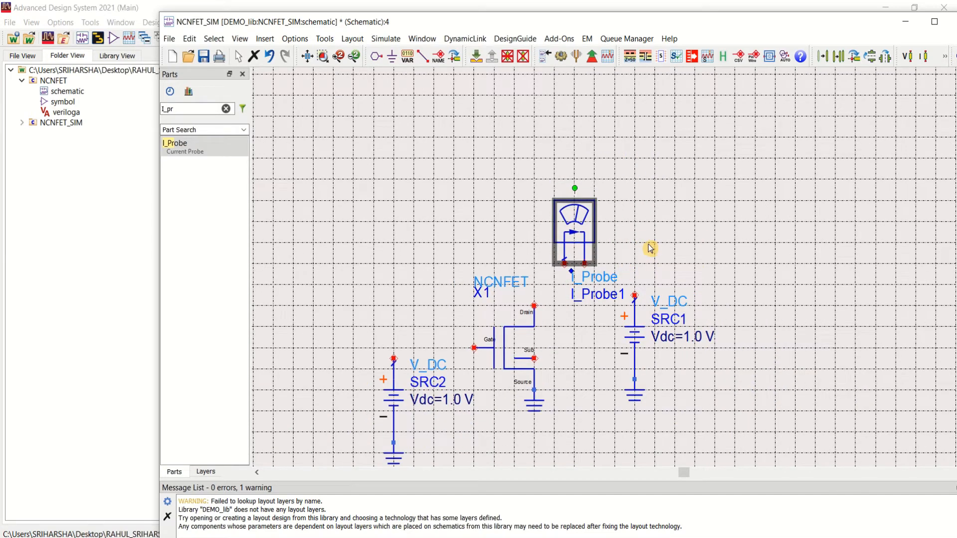
left_click(680, 229)
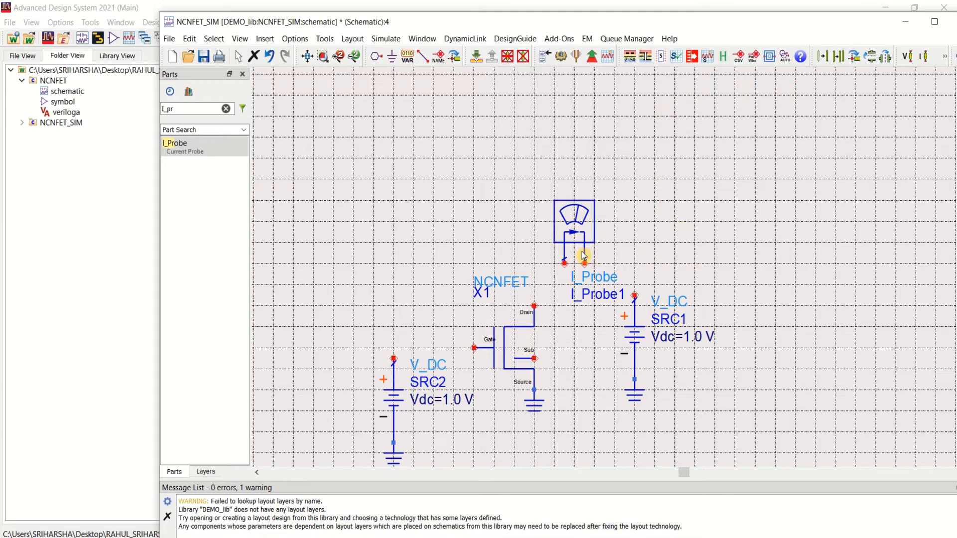
left_click(574, 233)
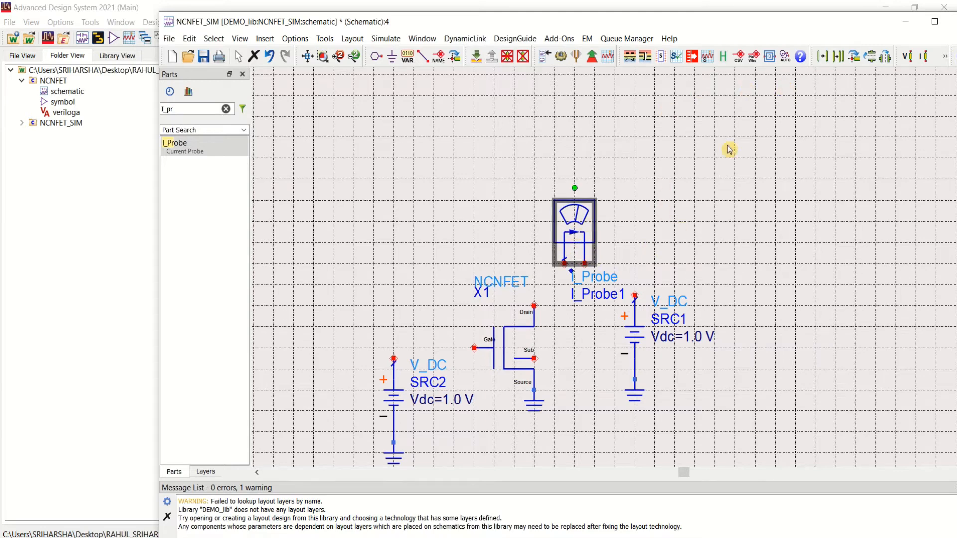
left_click(887, 61)
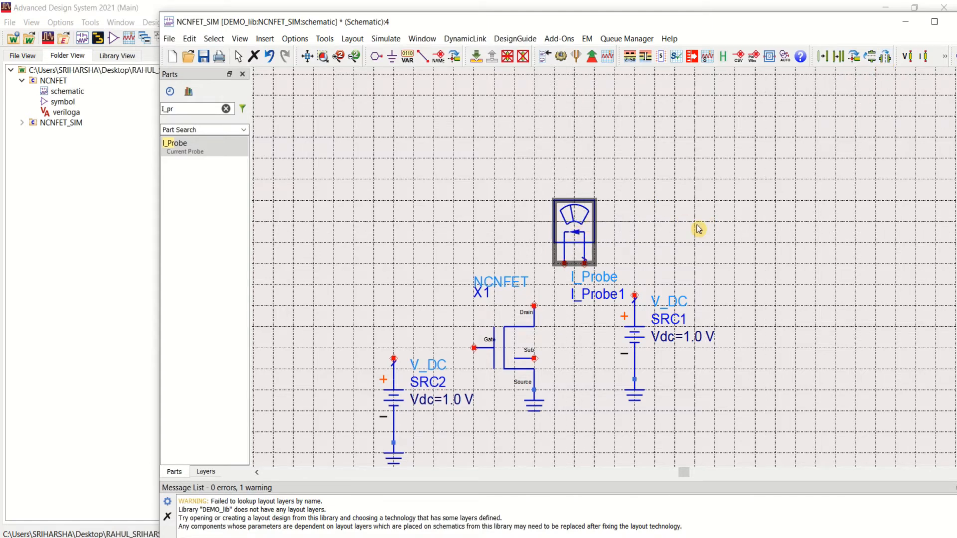
left_click(642, 370)
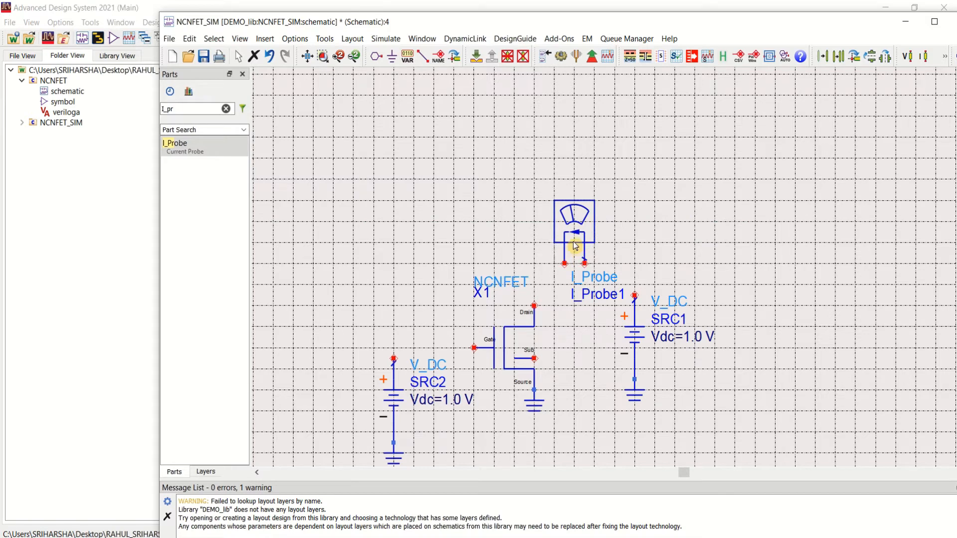
left_click_drag(576, 246, 586, 236)
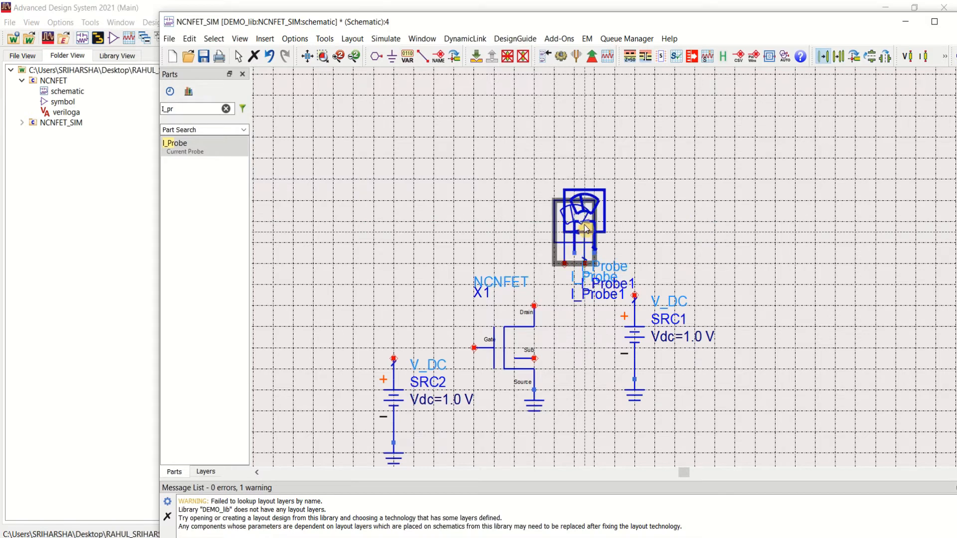
Wire the current probe in series between the positive terminal of SRC1 and the NCNFET's Drain pin.
left_click(422, 59)
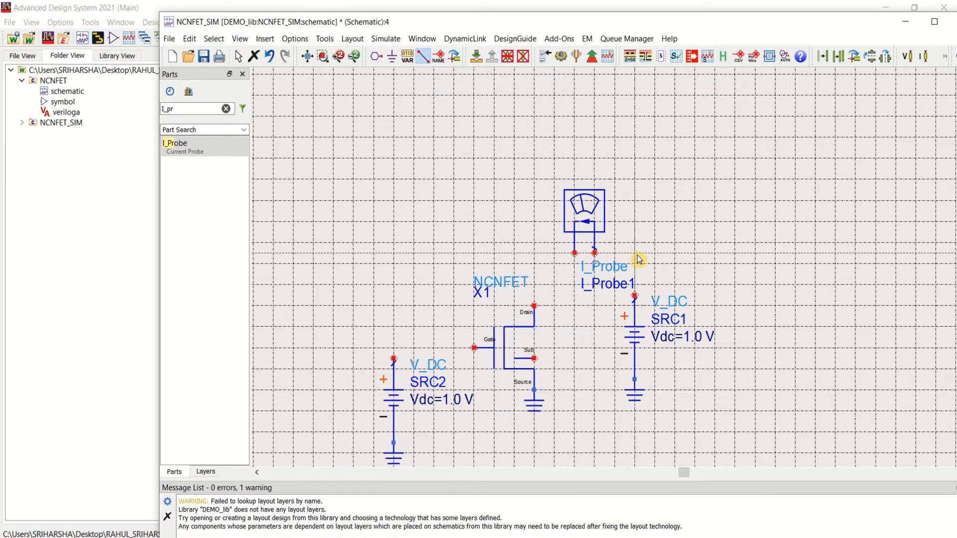
left_click(594, 253)
left_click(635, 296)
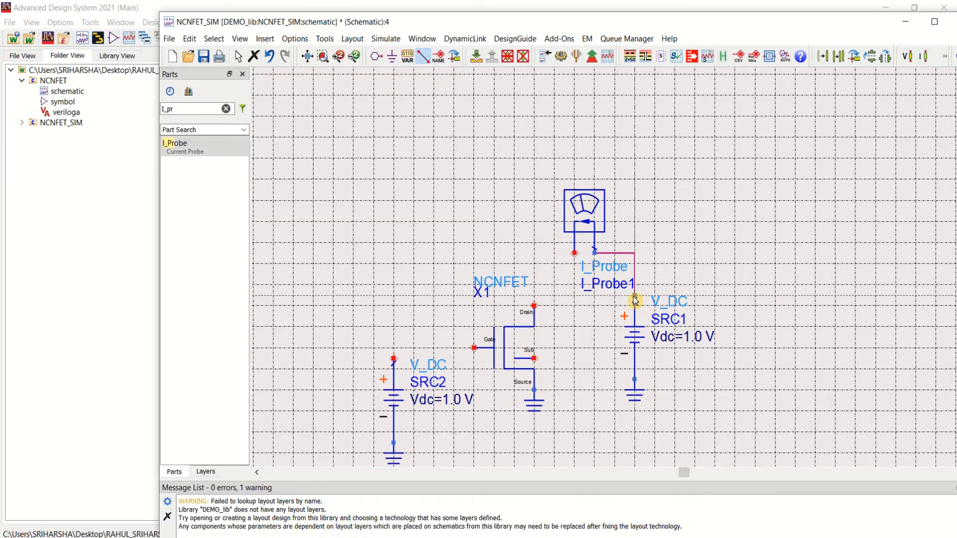
left_click(575, 253)
left_click(534, 254)
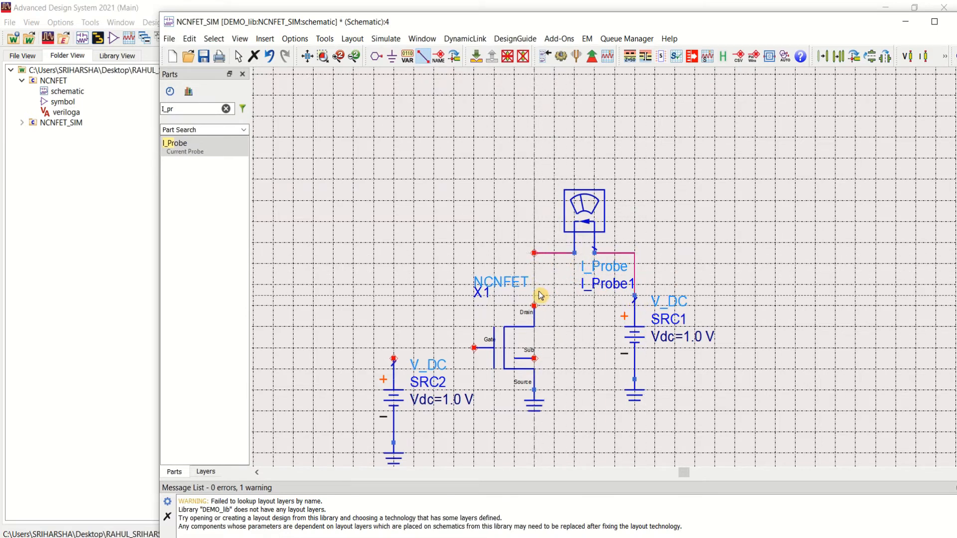
left_click(535, 306)
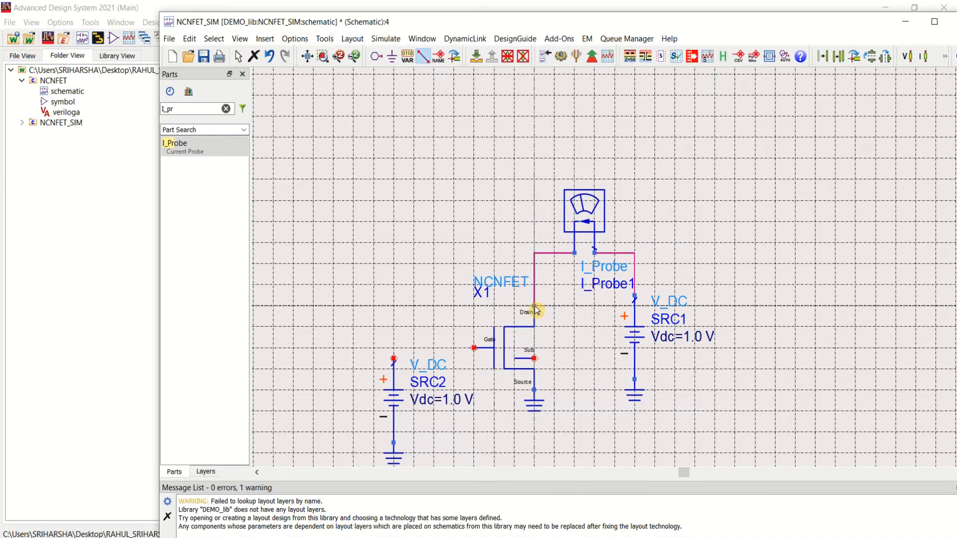
Wire the NCNFET's Sub pin to its grounded Source pin, and its Gate pin to the positive terminal of SRC2.
left_click(534, 358)
left_click(544, 358)
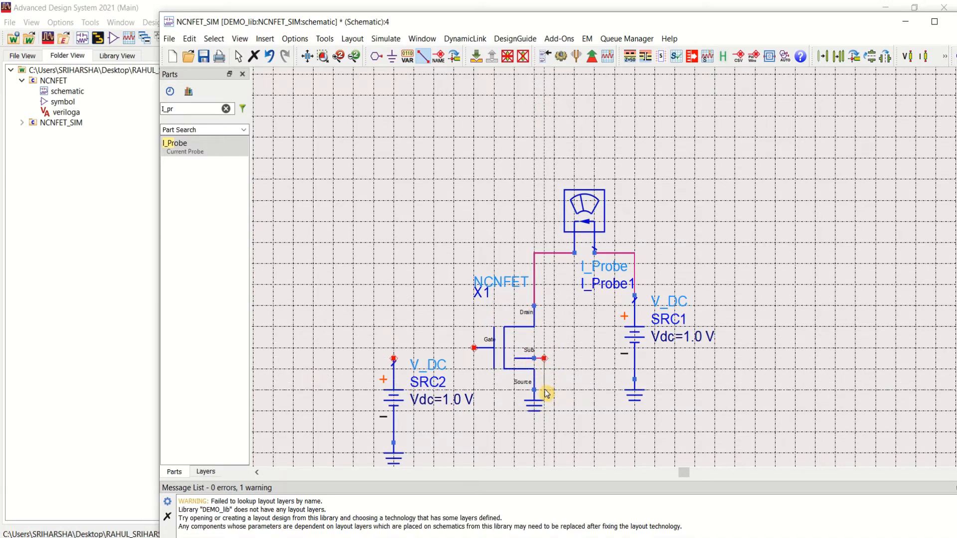
left_click(534, 390)
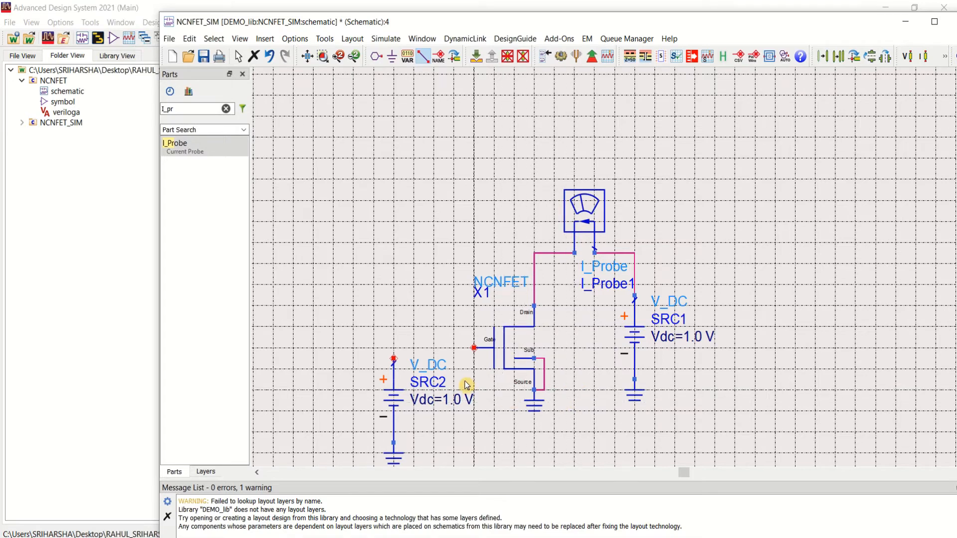
left_click(474, 348)
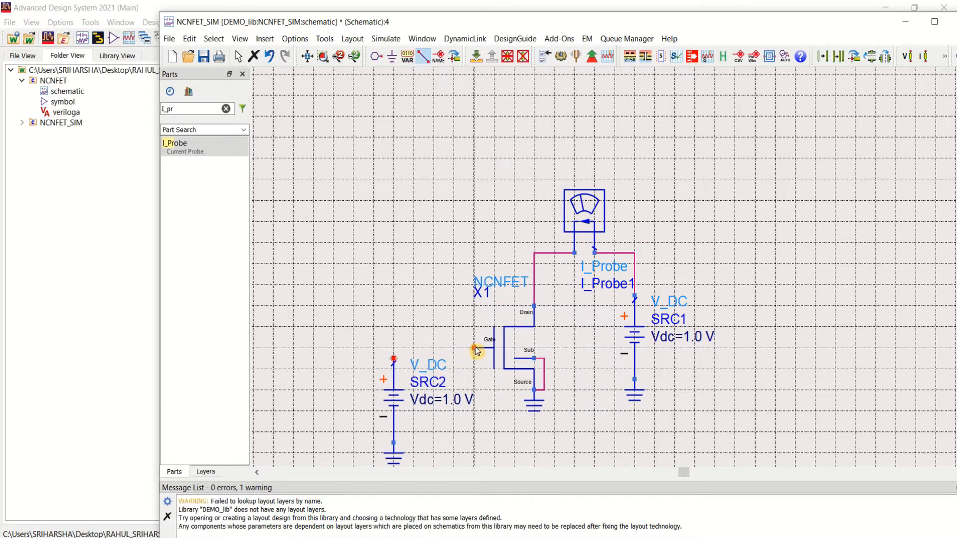
left_click(394, 355)
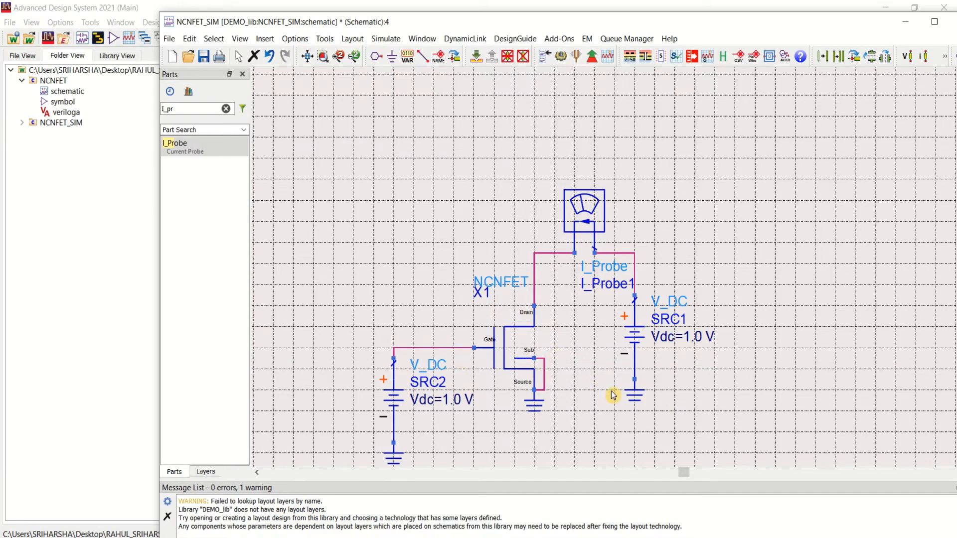
key("f")
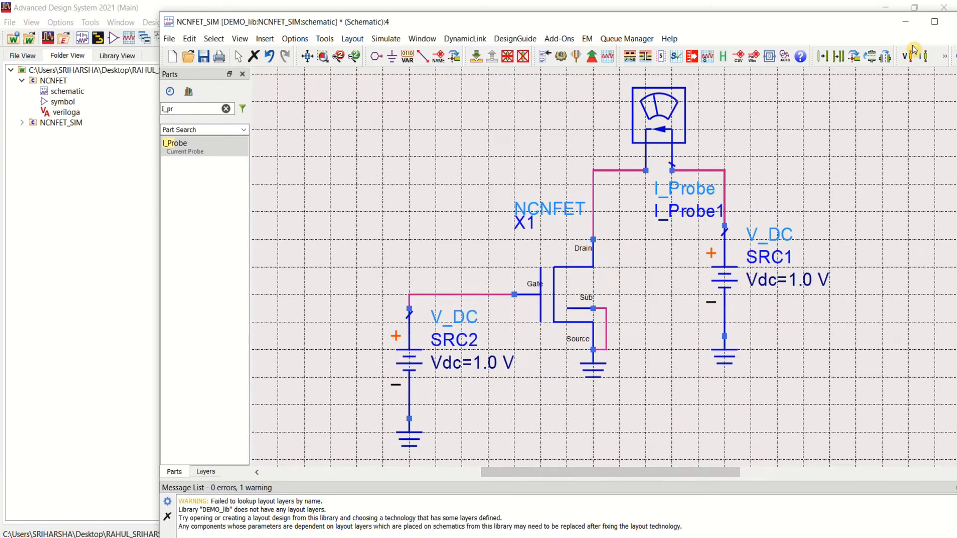
Maximize the schematic window and place a DC simulation controller from the Simulation-DC palette above and to the left of the circuit.
left_click(935, 23)
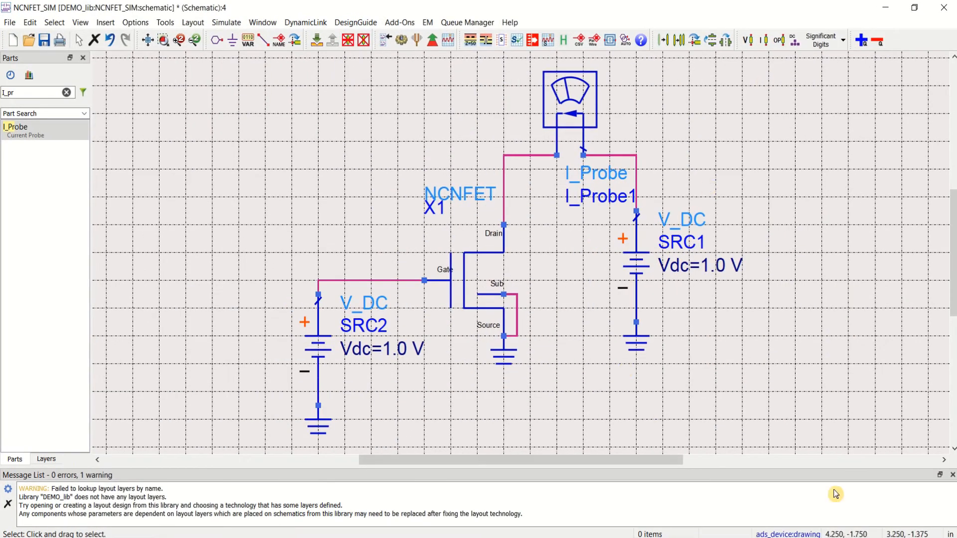
key("f")
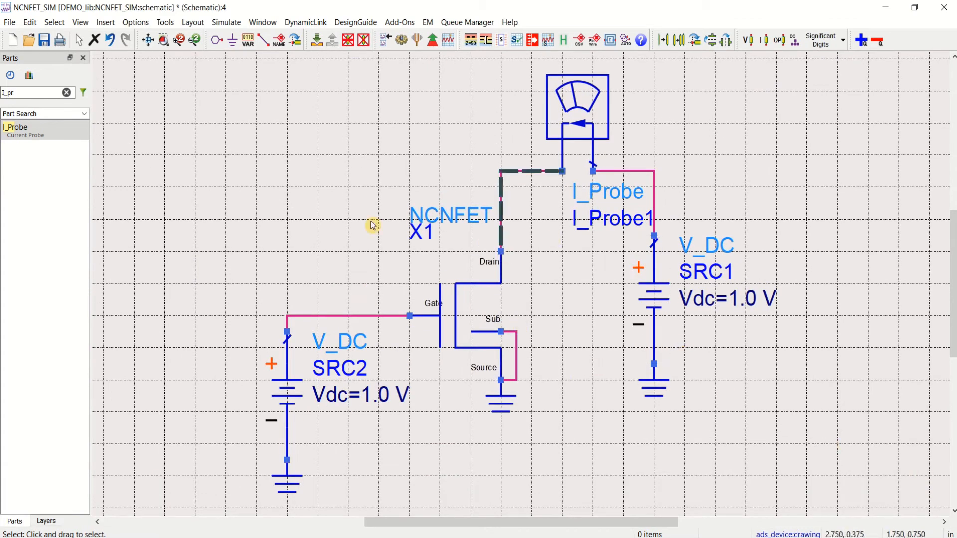
left_click(67, 93)
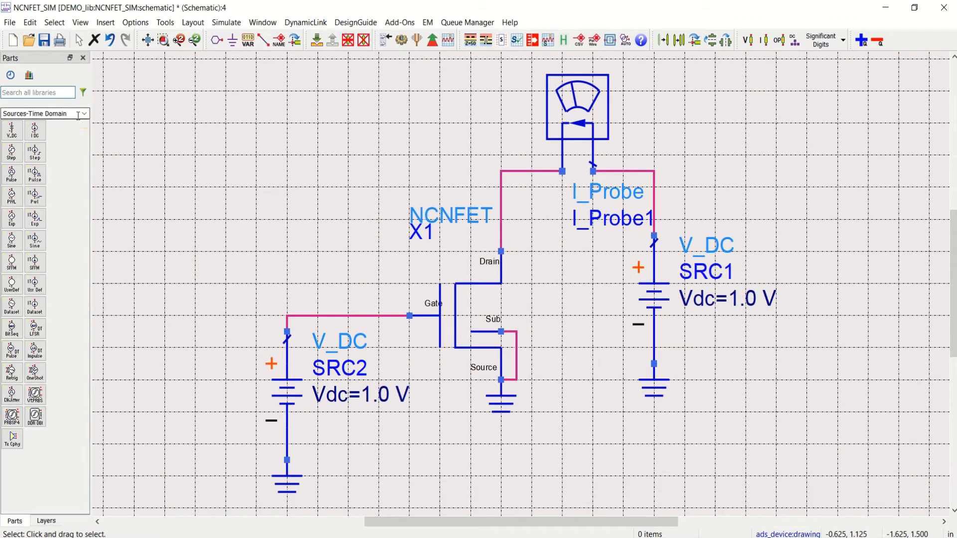
left_click(84, 113)
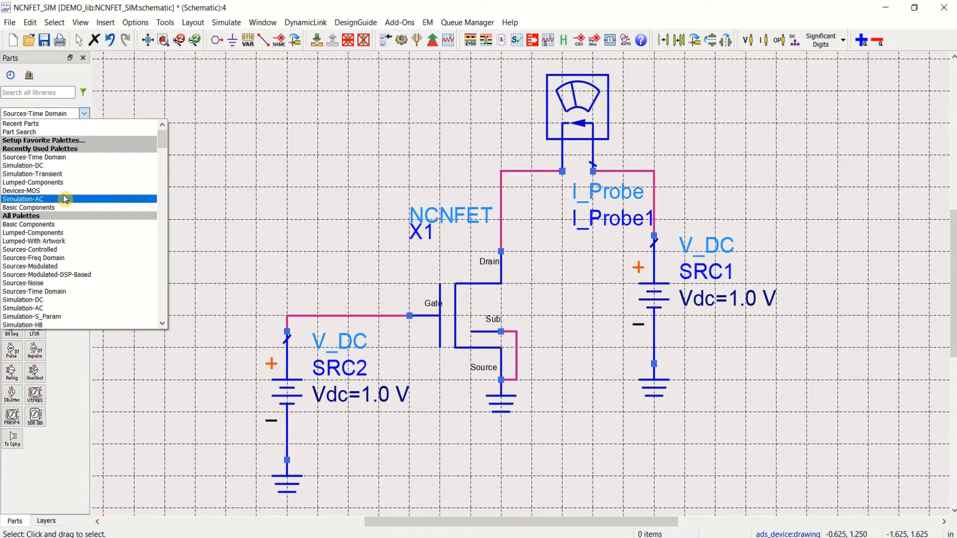
left_click(64, 166)
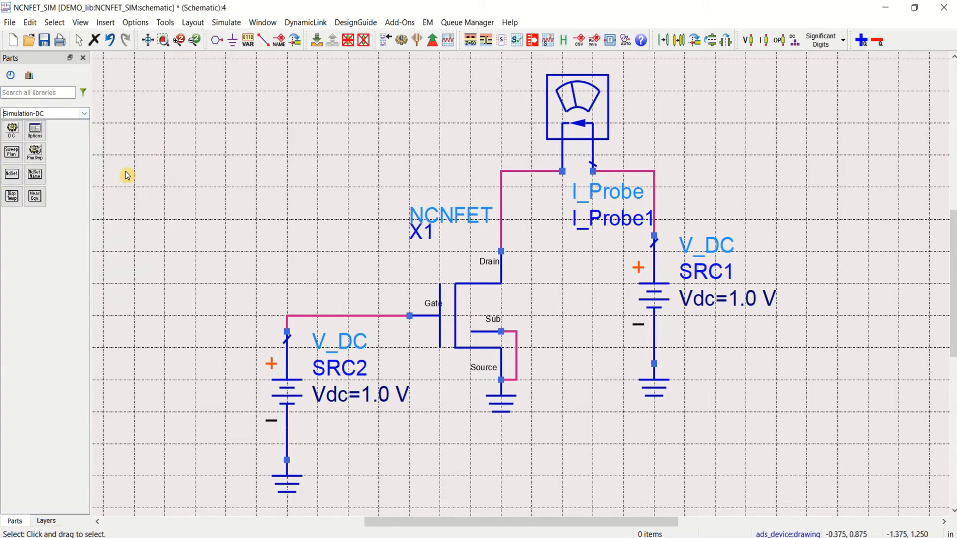
left_click(13, 130)
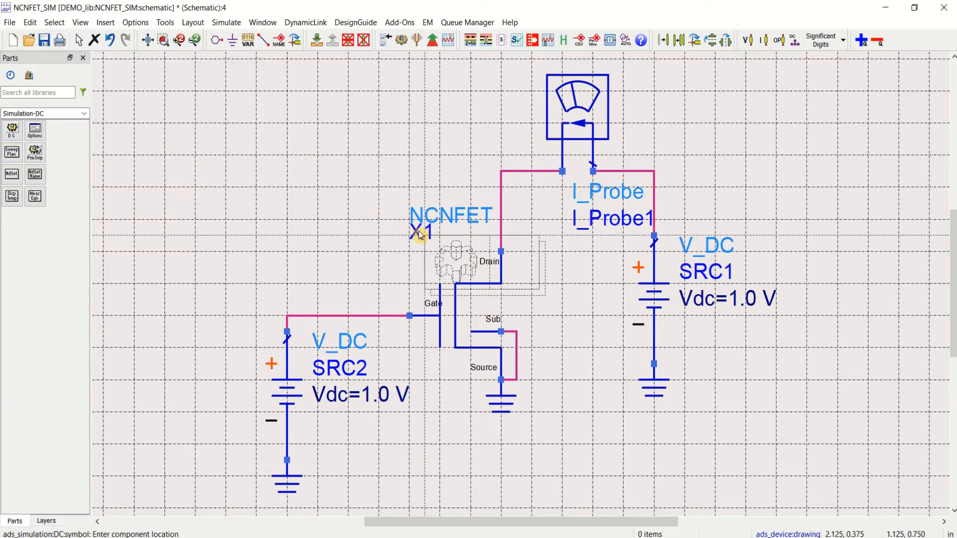
scroll(420, 235, "down", 1)
left_click(208, 161)
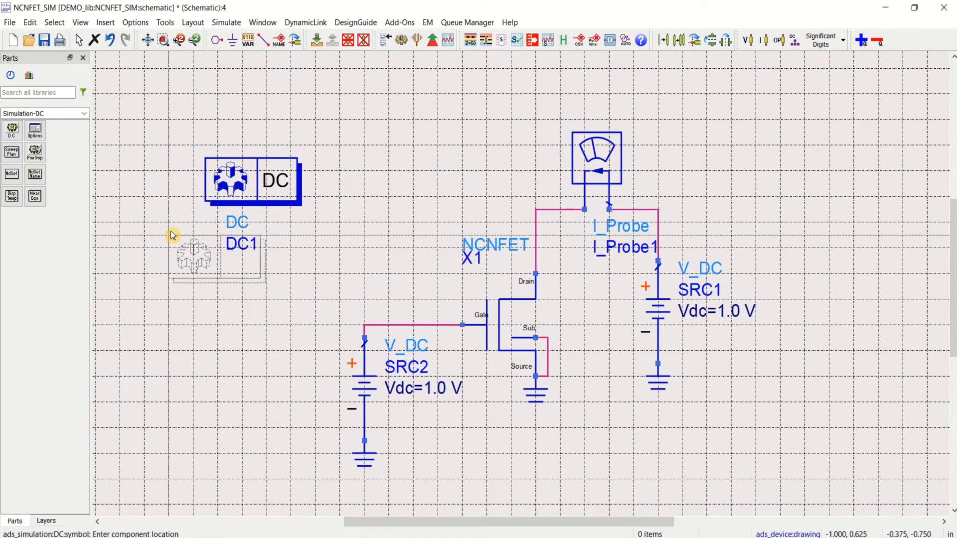
key("Escape")
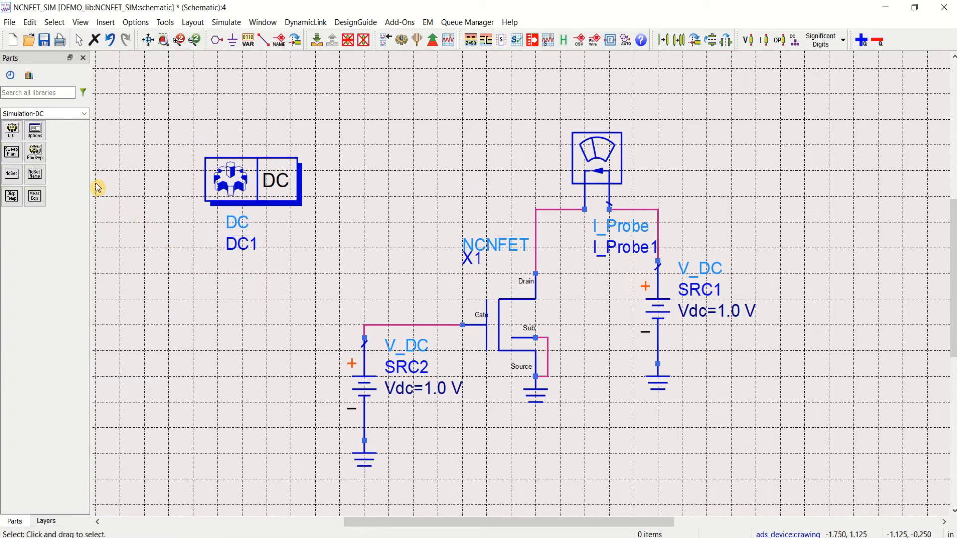
Place a Parameter Sweep controller to the right of the NCNFET test circuit.
left_click(35, 153)
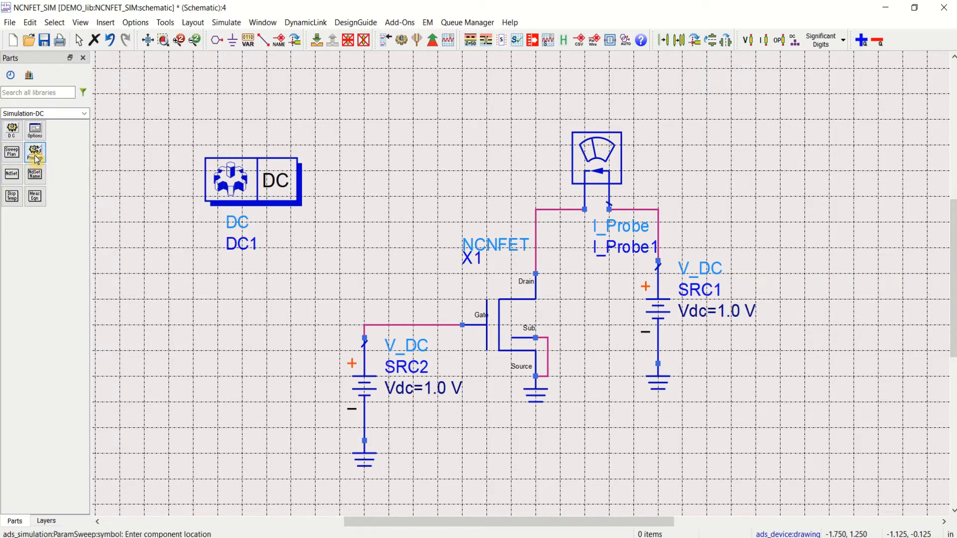
scroll(678, 292, "down", 1)
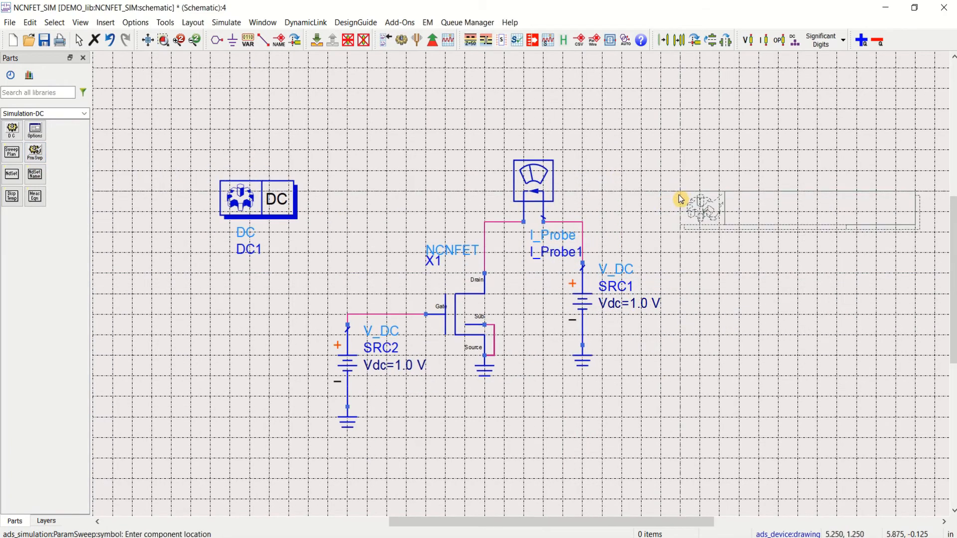
left_click(686, 199)
key("Escape")
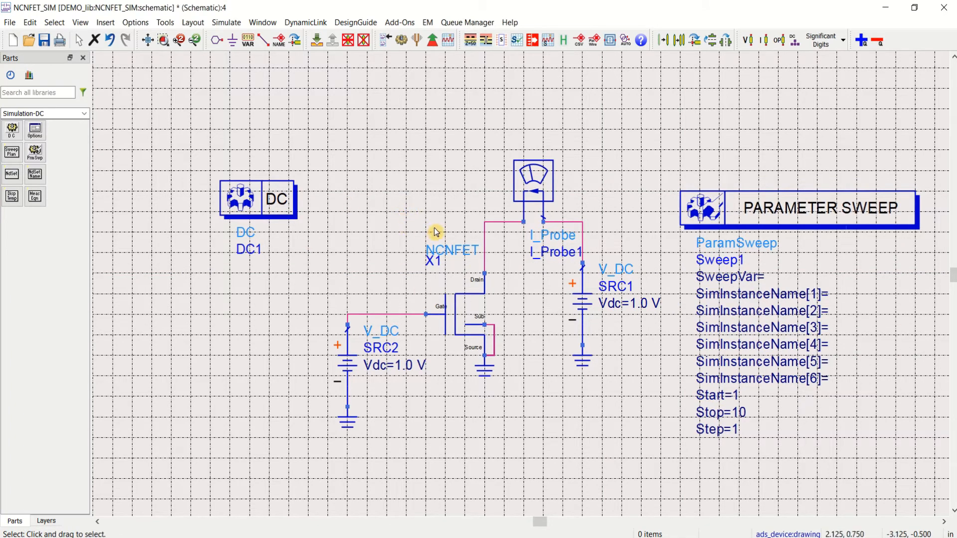
key("f")
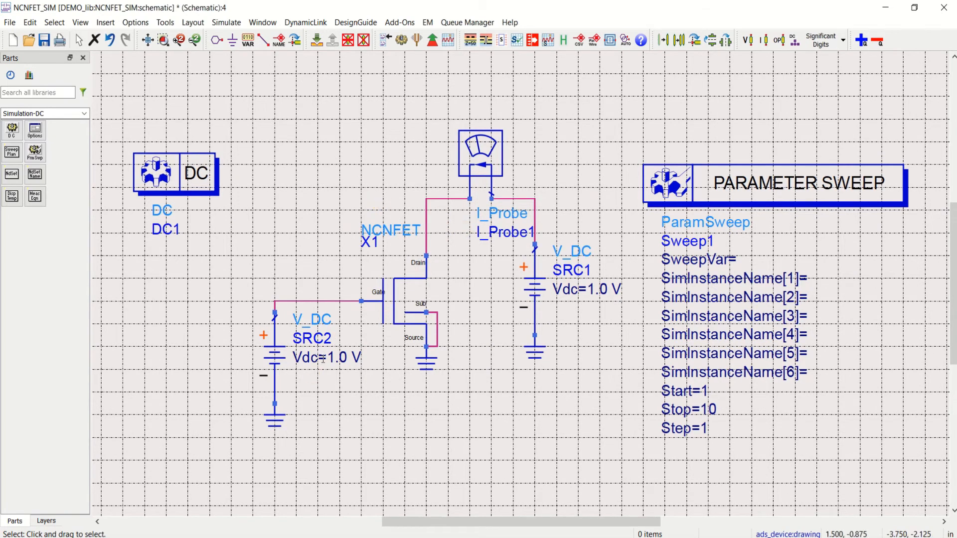
Set the Vdc of the gate source SRC2 to VGS and that of the drain source SRC1 to VDS.
left_click(337, 357)
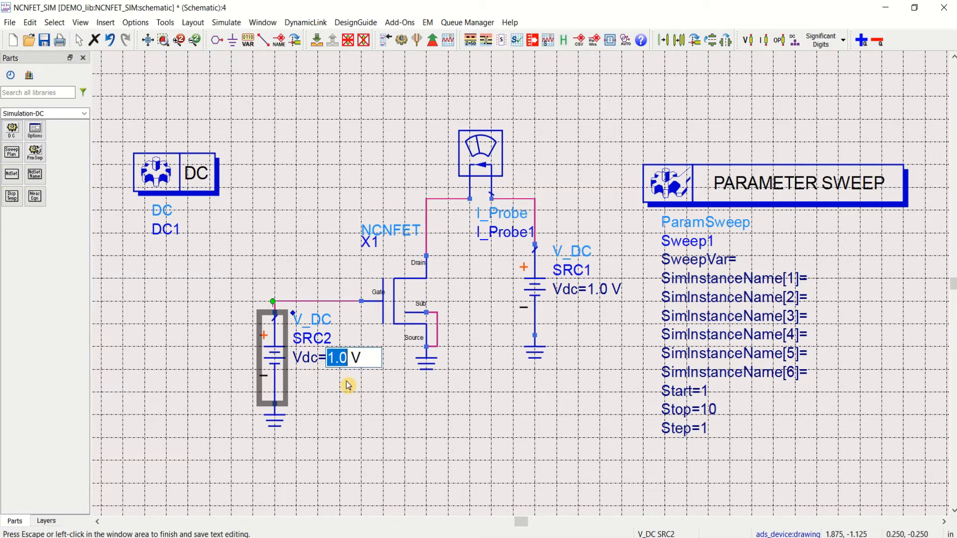
type("VGS")
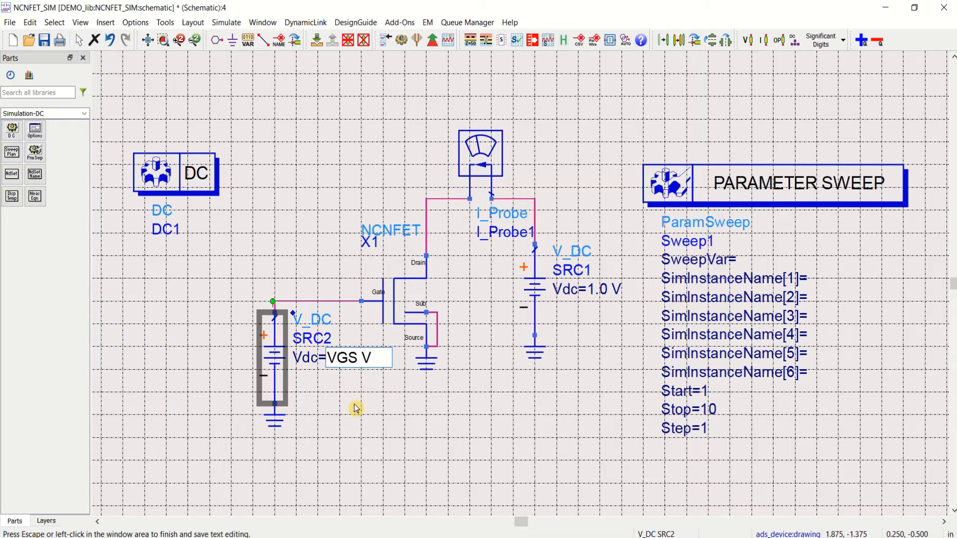
left_click(356, 409)
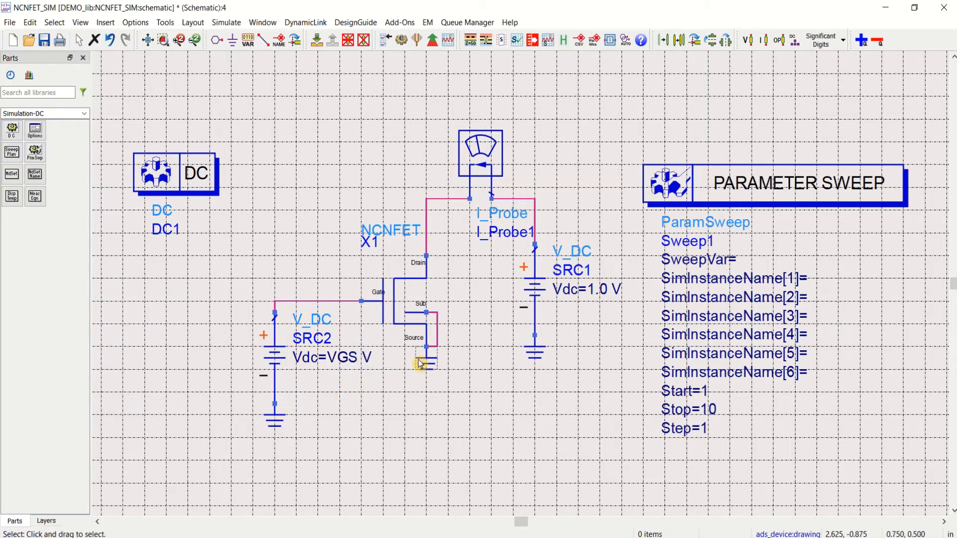
left_click(598, 290)
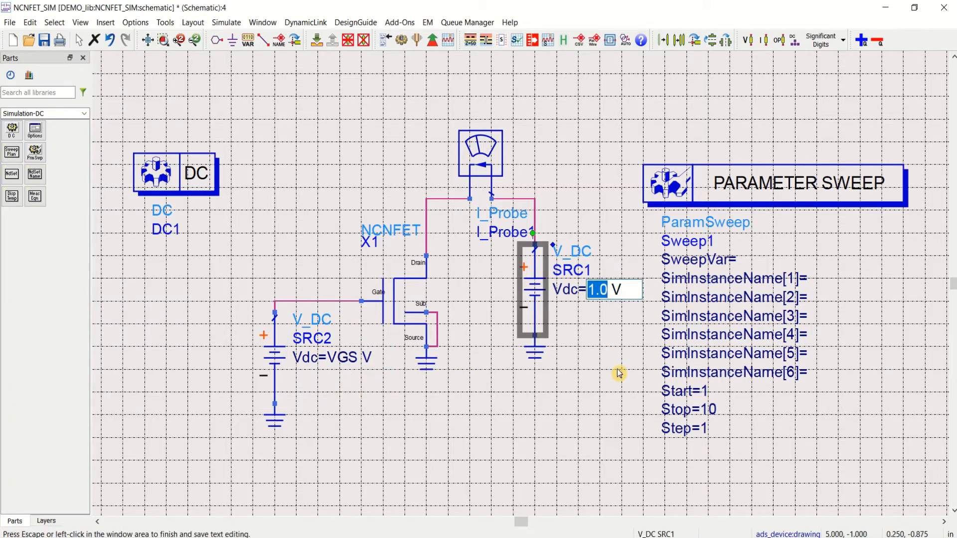
type("VDS")
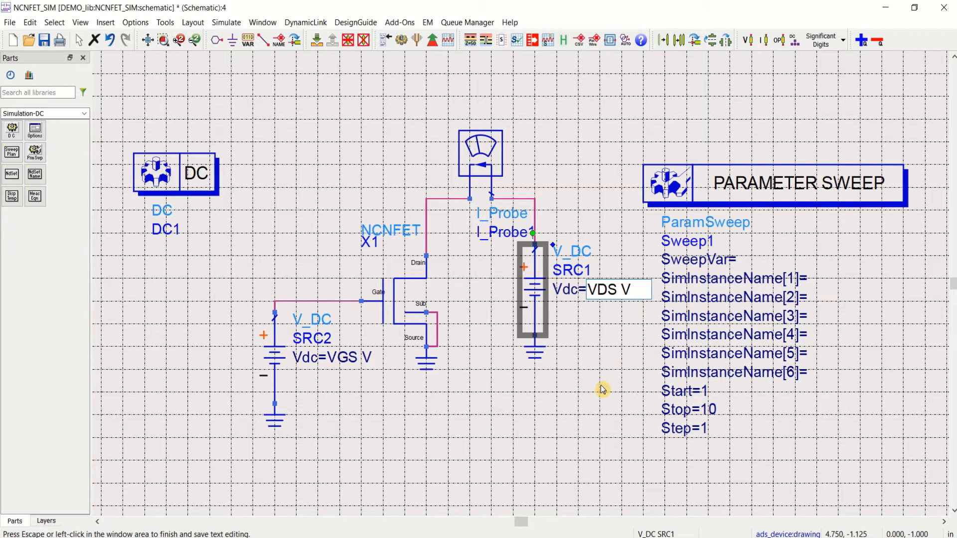
left_click(602, 390)
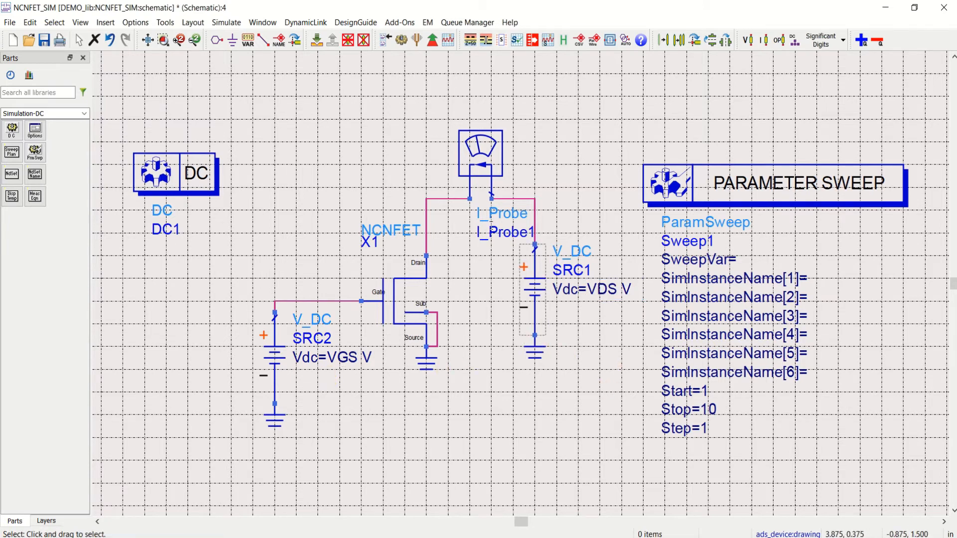
Place a variable equation (VAR) block above the circuit, between the DC controller and the current probe.
left_click(248, 44)
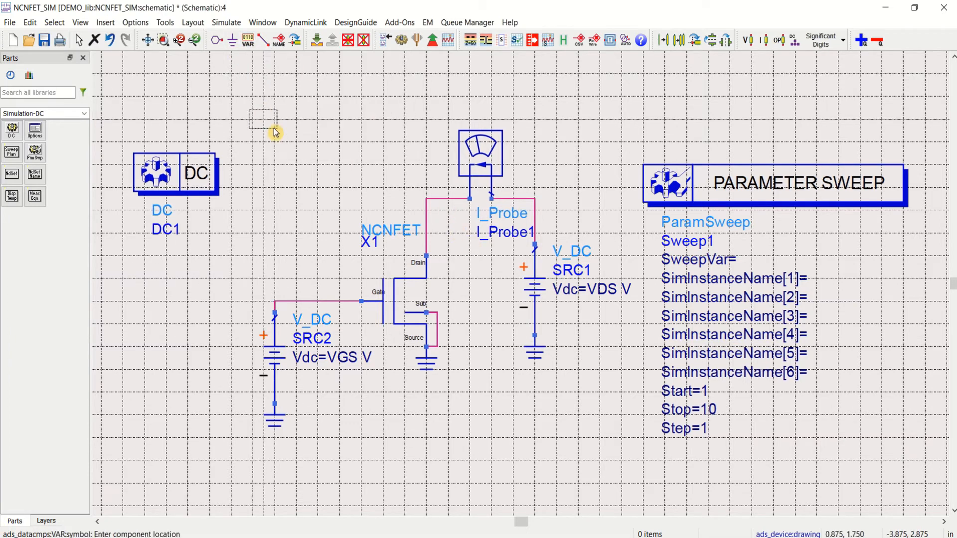
left_click(289, 137)
key("Escape")
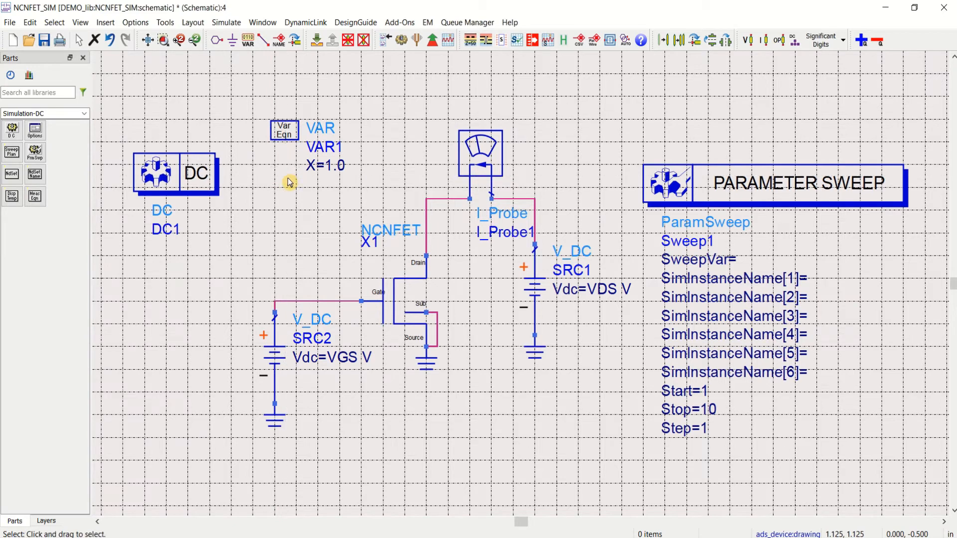
Rename the VAR block's variable X as VGS and add a second variable named VDS.
double_click(289, 137)
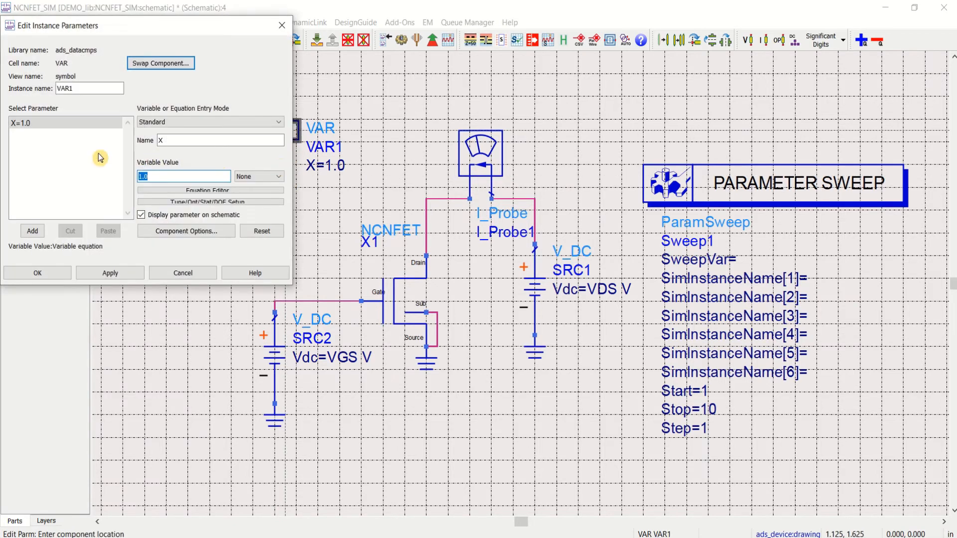
double_click(159, 140)
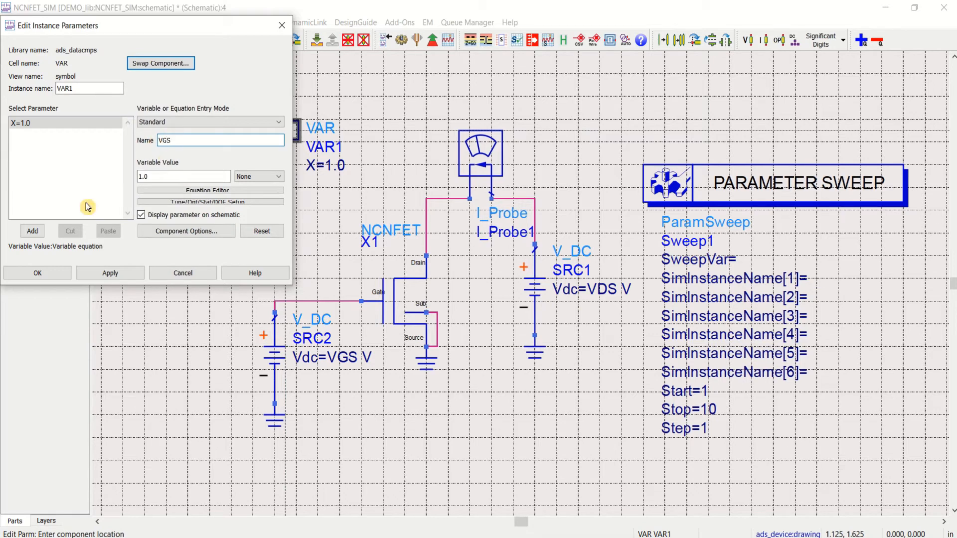
left_click(110, 273)
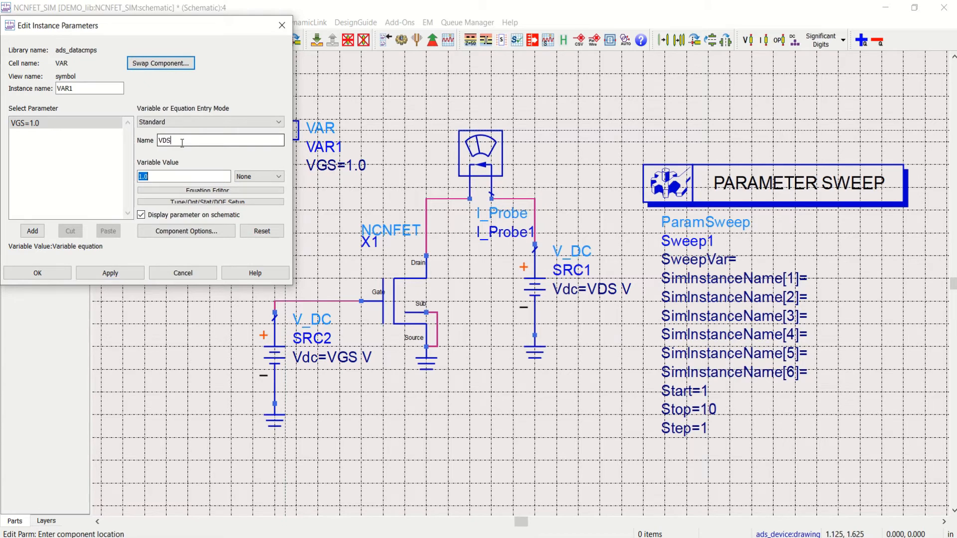
left_click(33, 231)
left_click(39, 273)
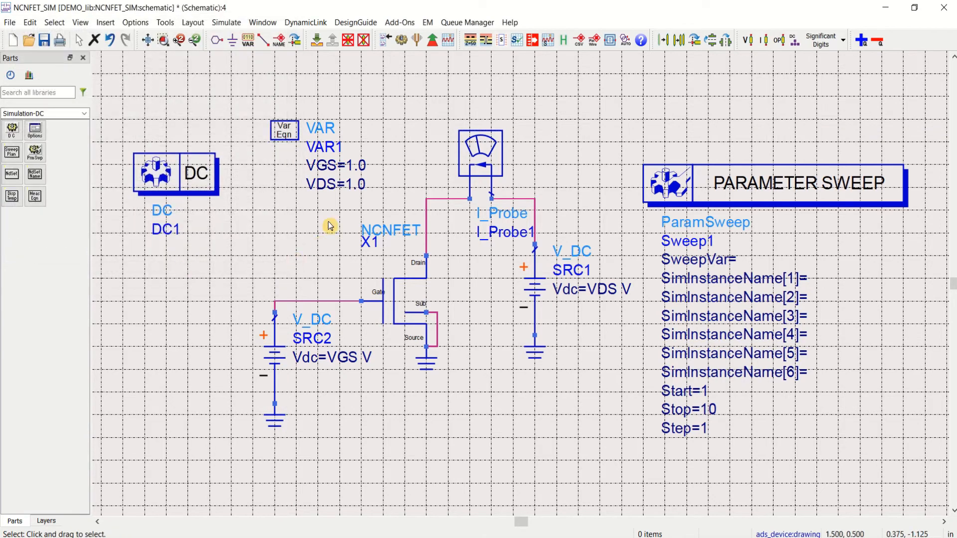
Set both the VGS and VDS variables in the VAR block to 0.
left_click(366, 166)
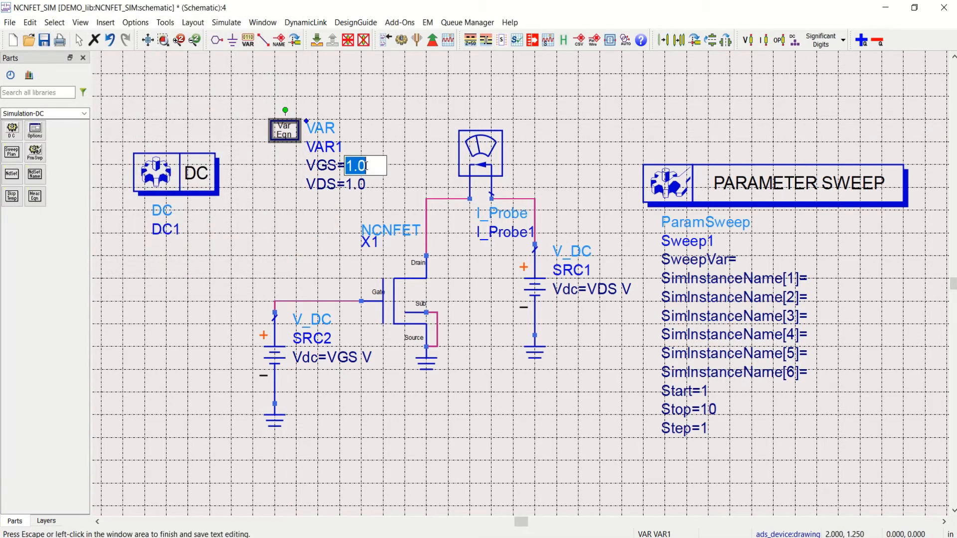
type("0")
left_click(352, 185)
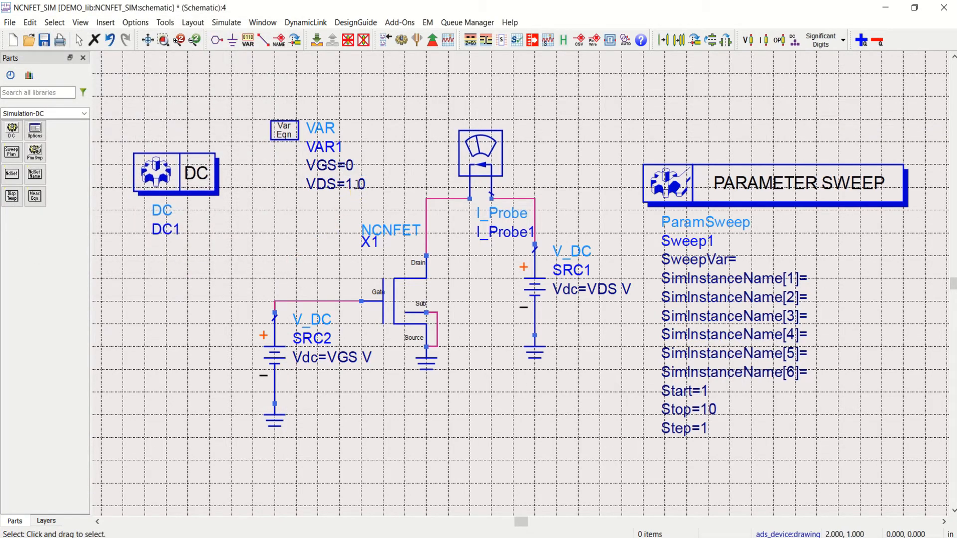
left_click(353, 185)
type("0")
left_click(324, 220)
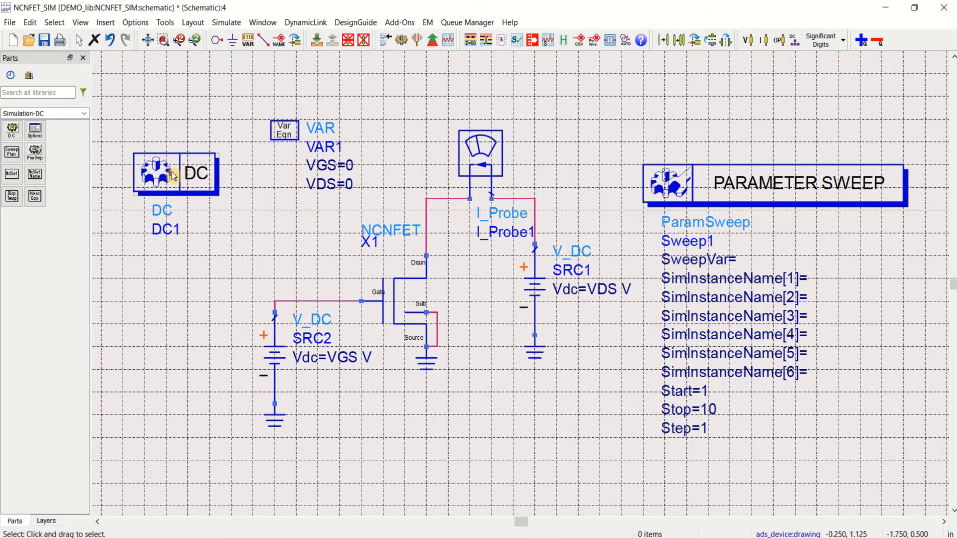
Move the DC controller slightly right and down, and switch the schematic's grid display to dots.
left_click_drag(197, 173, 230, 185)
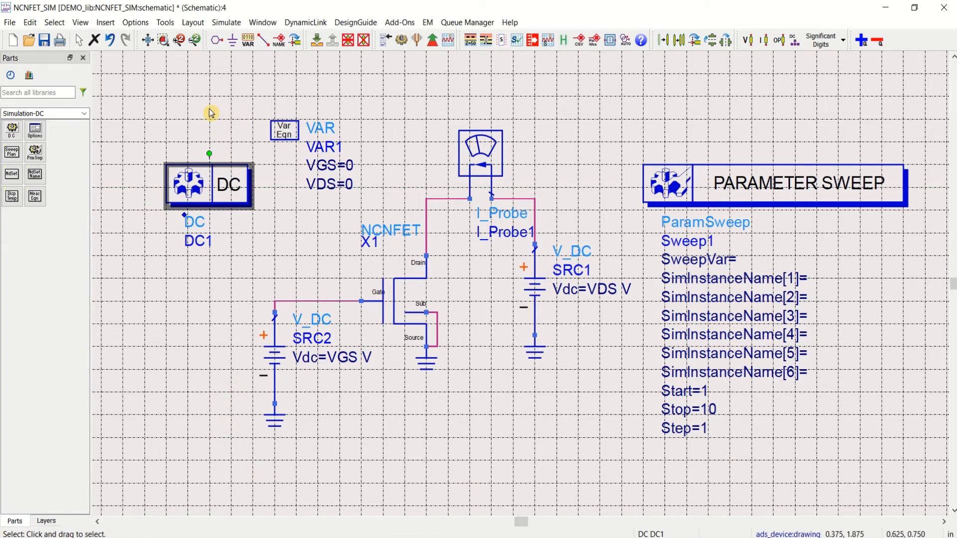
left_click(132, 26)
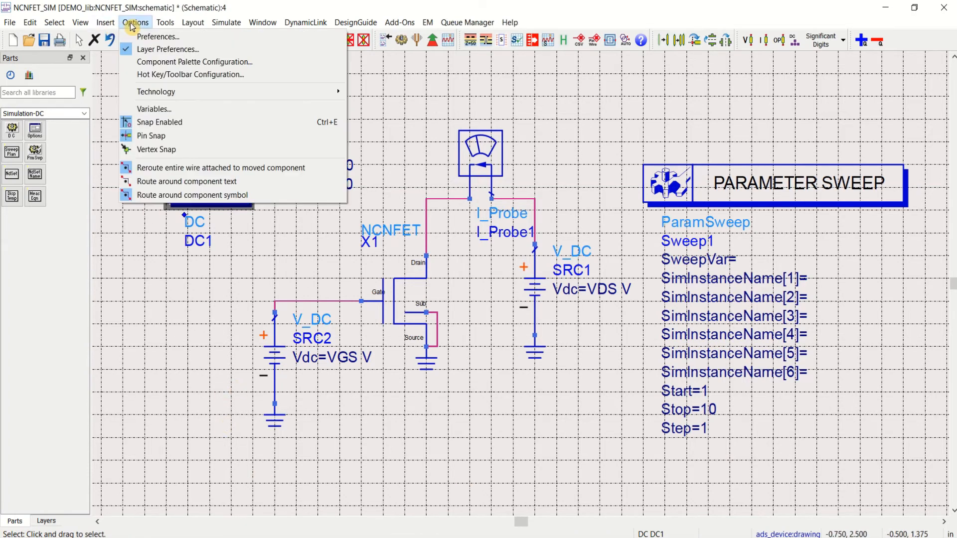
left_click(154, 37)
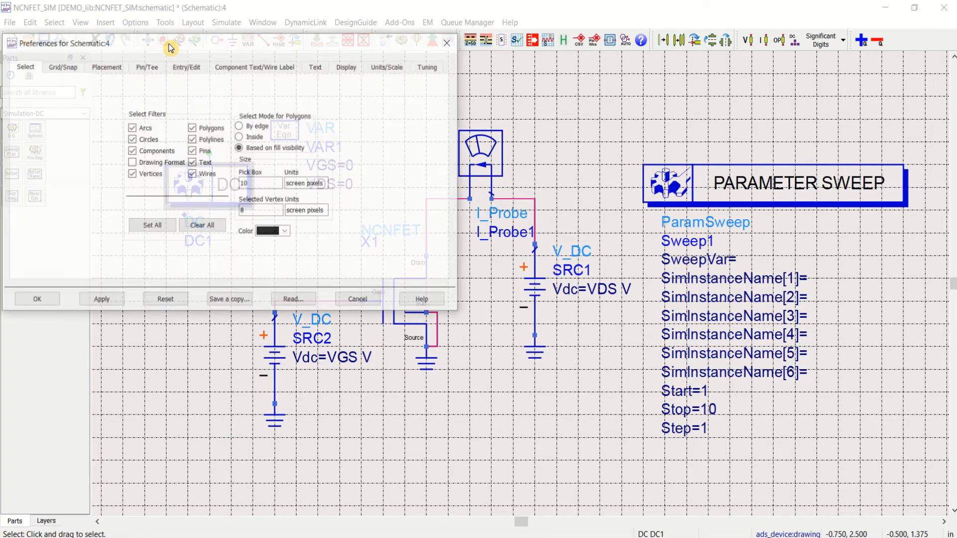
left_click(67, 67)
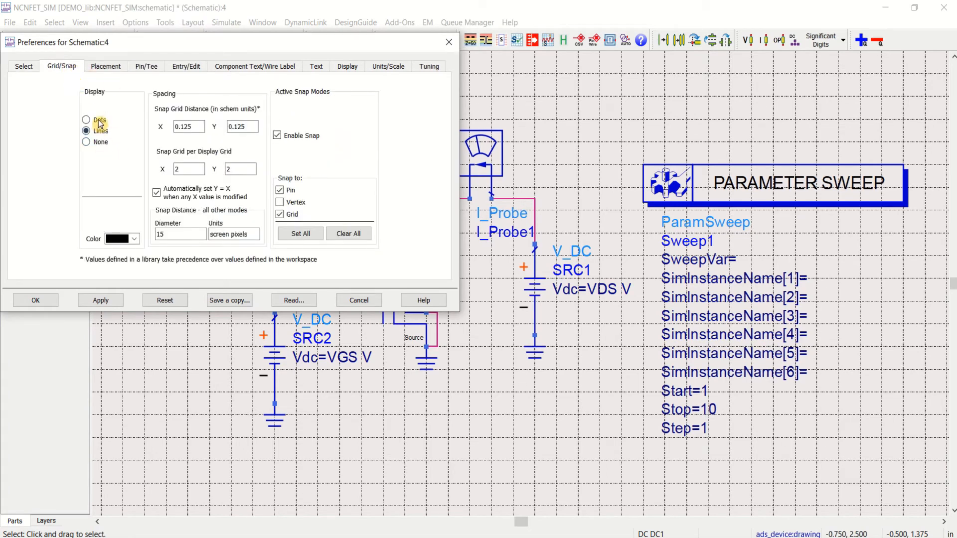
left_click(36, 300)
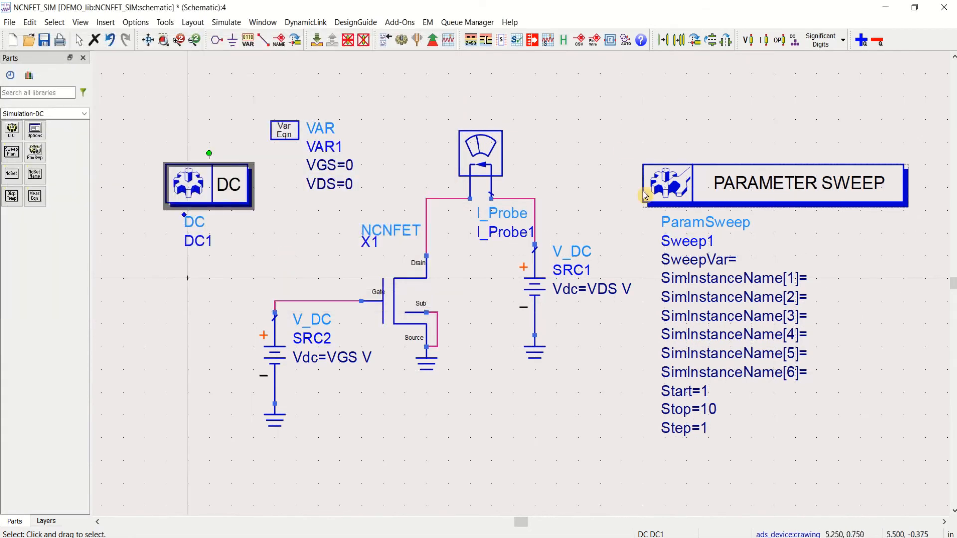
left_click(588, 121)
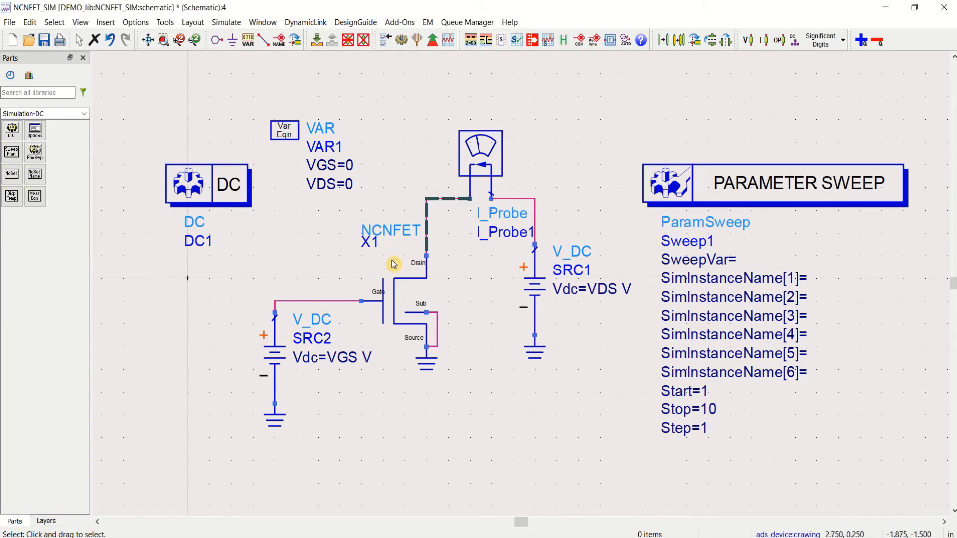
Display the DC controller's SweepVar, Start, Stop and Step parameters on the schematic, and shift the controller slightly left.
double_click(220, 194)
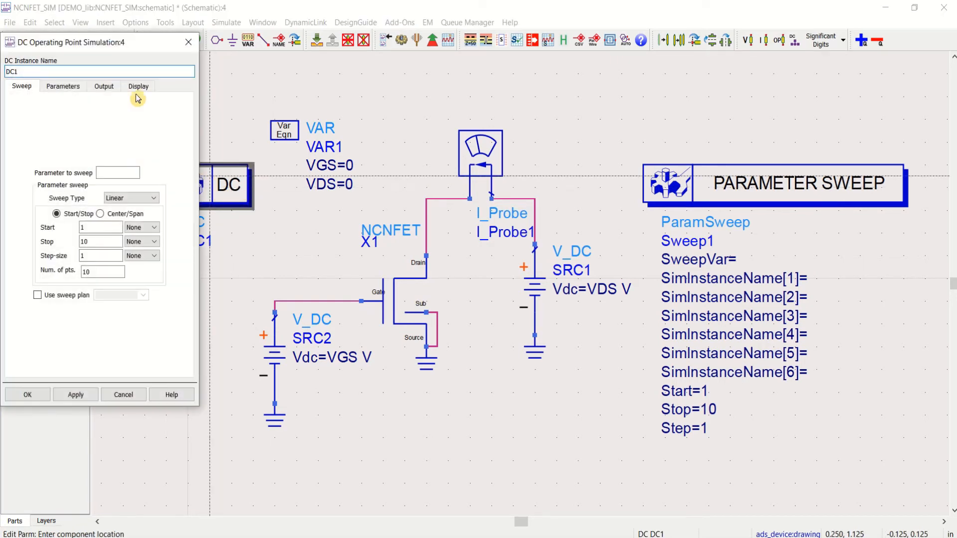
left_click_drag(142, 50, 173, 50)
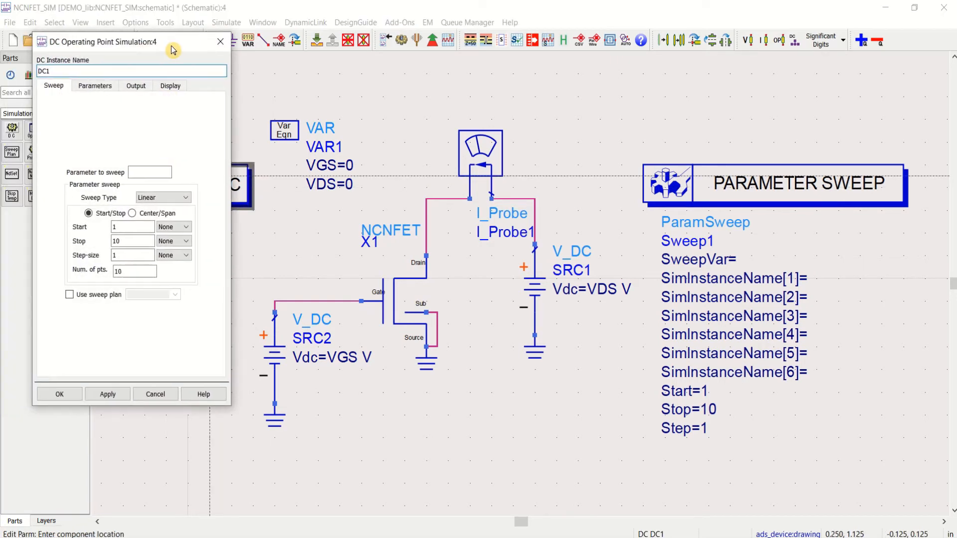
left_click(172, 86)
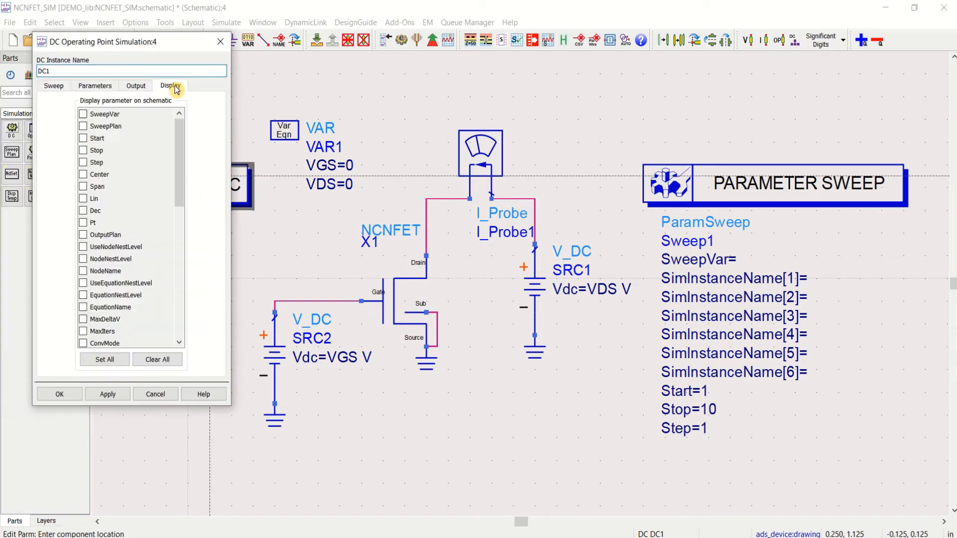
left_click(93, 116)
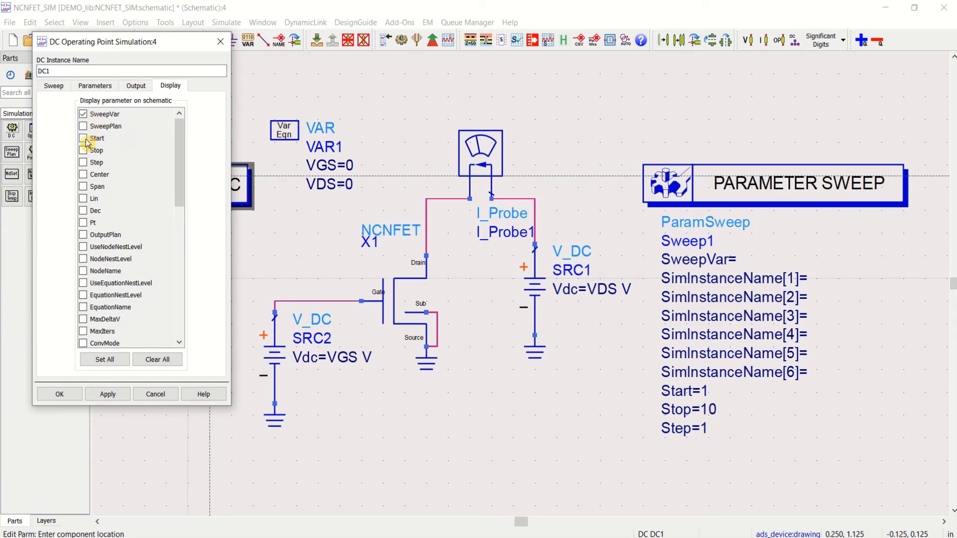
left_click(84, 140)
left_click(83, 163)
left_click(68, 399)
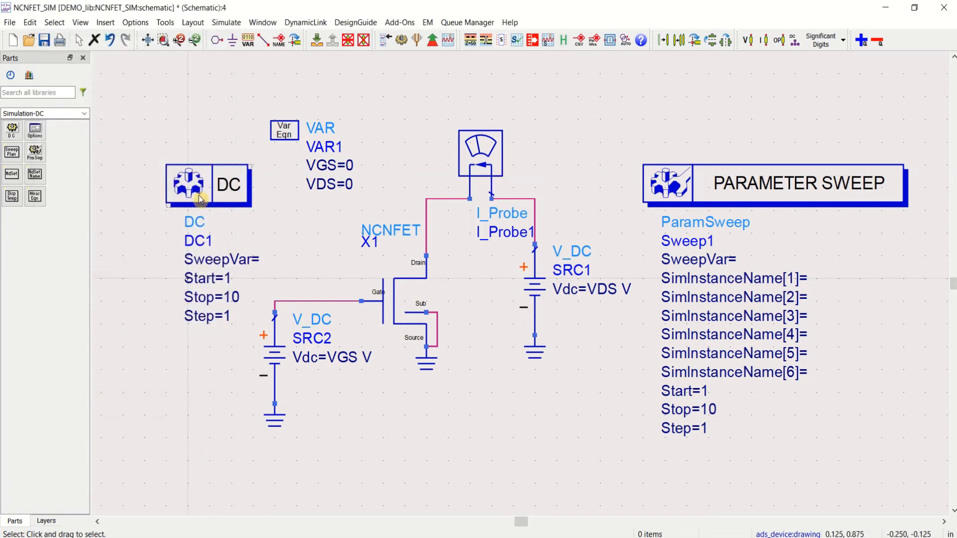
left_click_drag(204, 199, 183, 200)
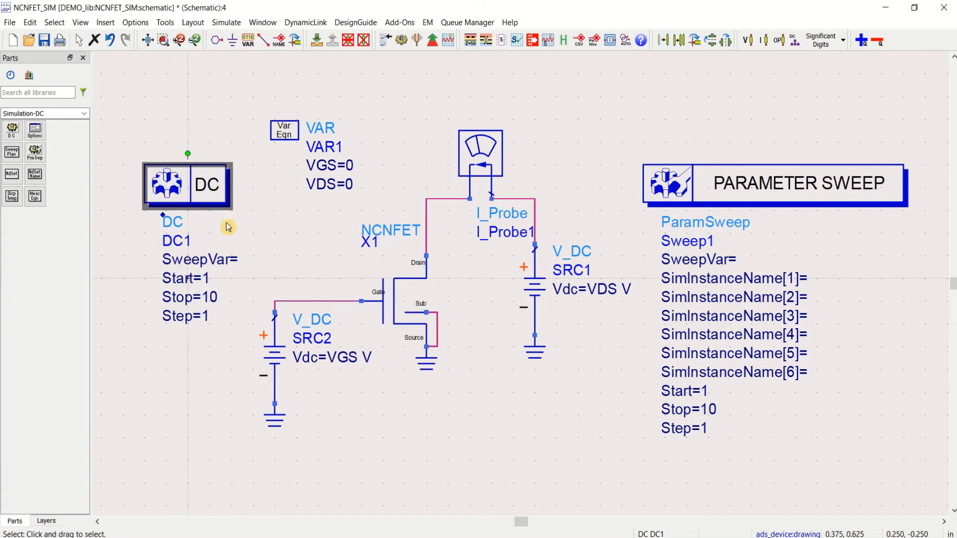
Set the DC controller's SweepVar to "VDS".
left_click(249, 260)
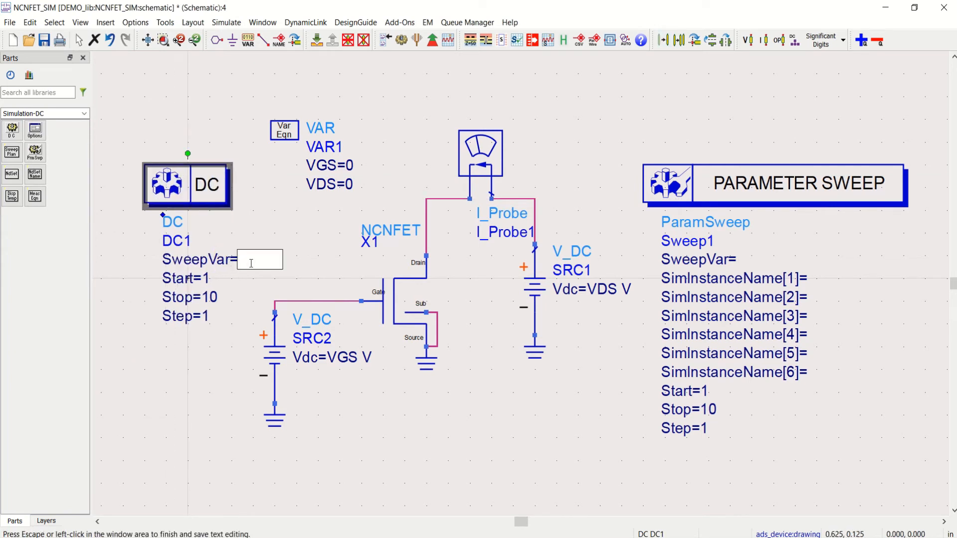
type("\"VDS")
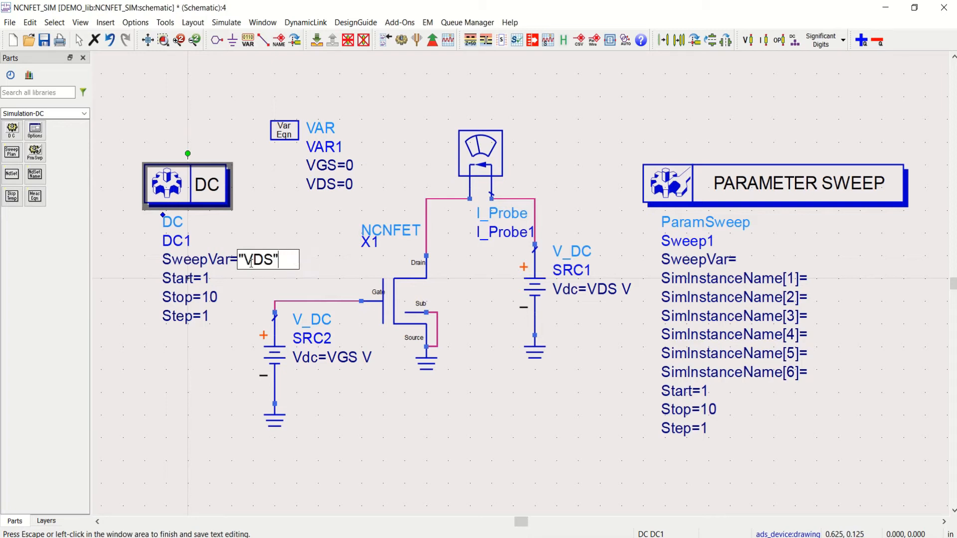
type("\"")
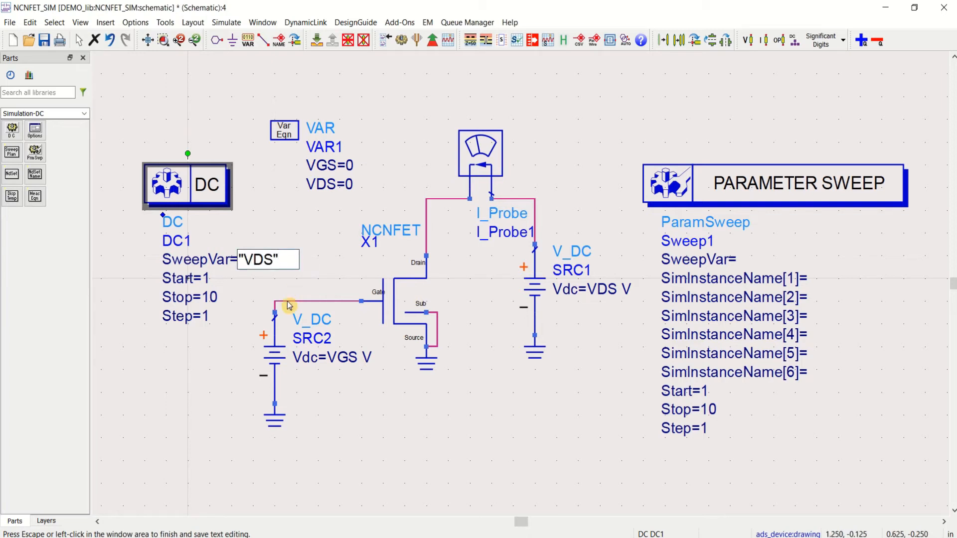
Set the DC controller's sweep range to Start 0, Stop 1 and Step 0.01.
left_click(208, 283)
double_click(208, 281)
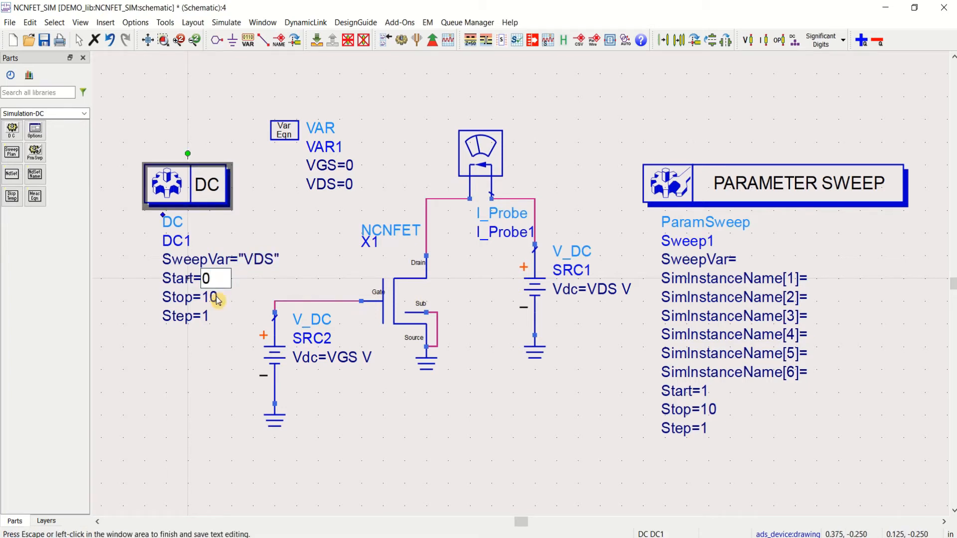
left_click(213, 297)
double_click(212, 298)
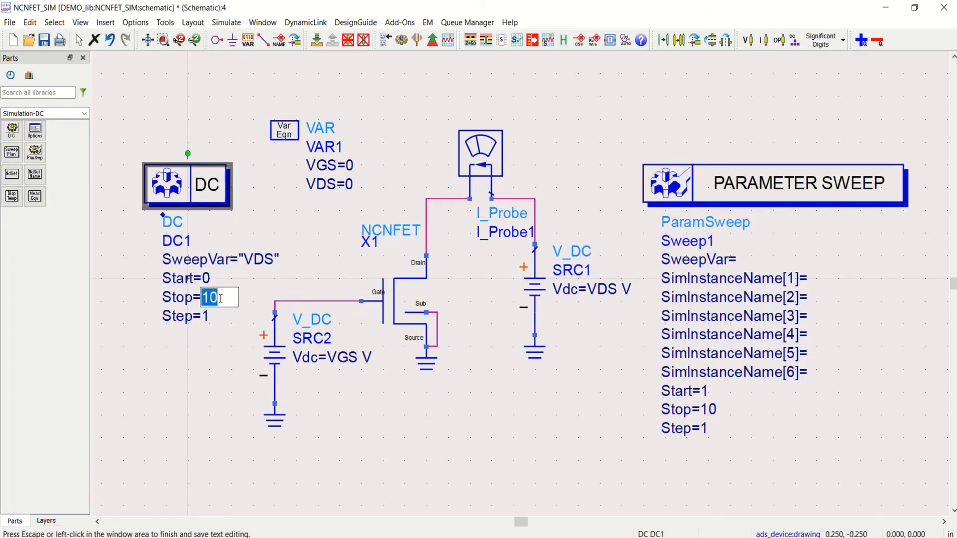
type("1")
left_click(207, 317)
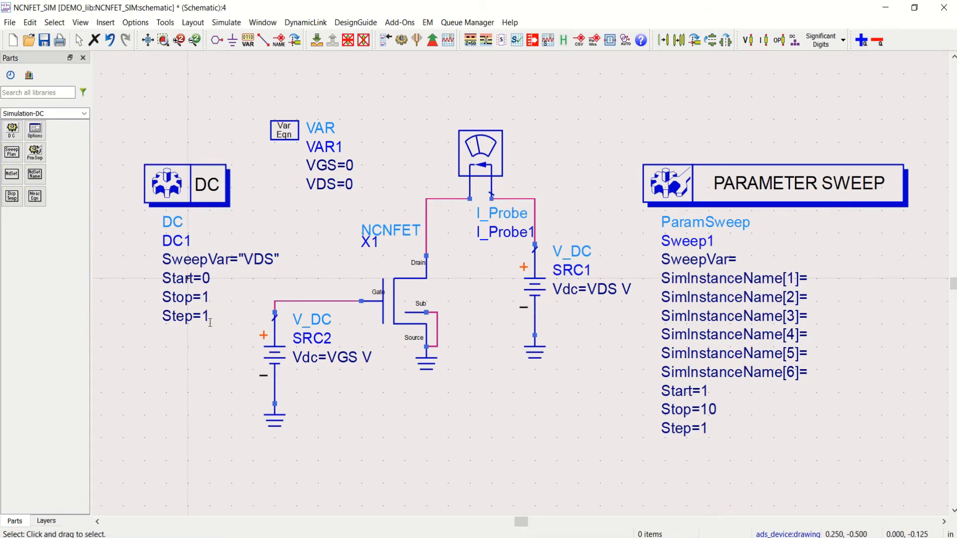
double_click(210, 320)
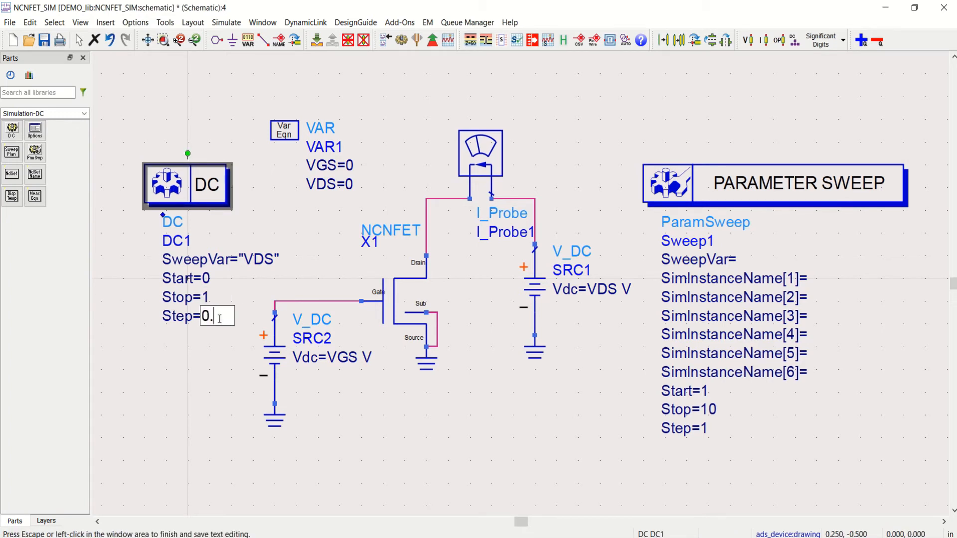
type("0.01")
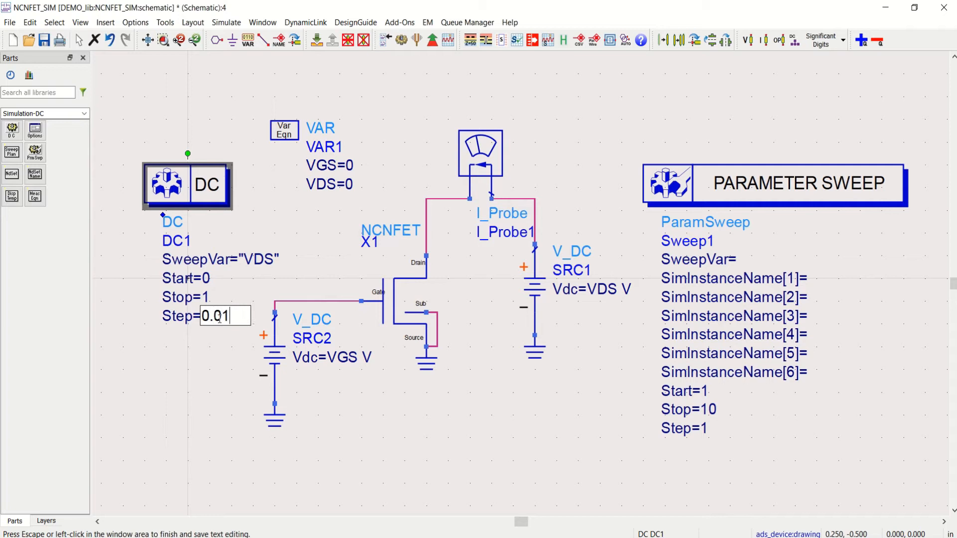
left_click(191, 371)
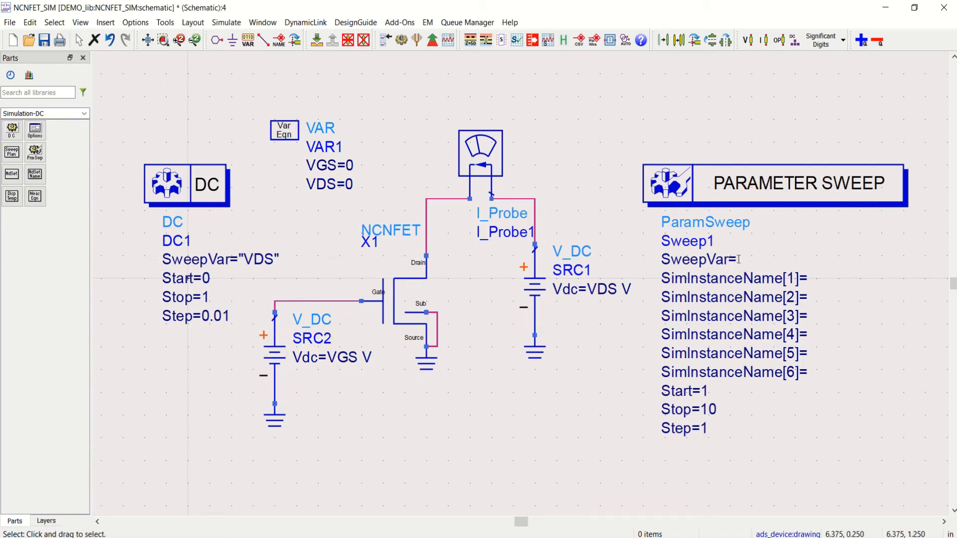
Set the parameter sweep's SweepVar to "VGS" and its SimInstanceName[1] to "DC1".
left_click(764, 260)
type("\"")
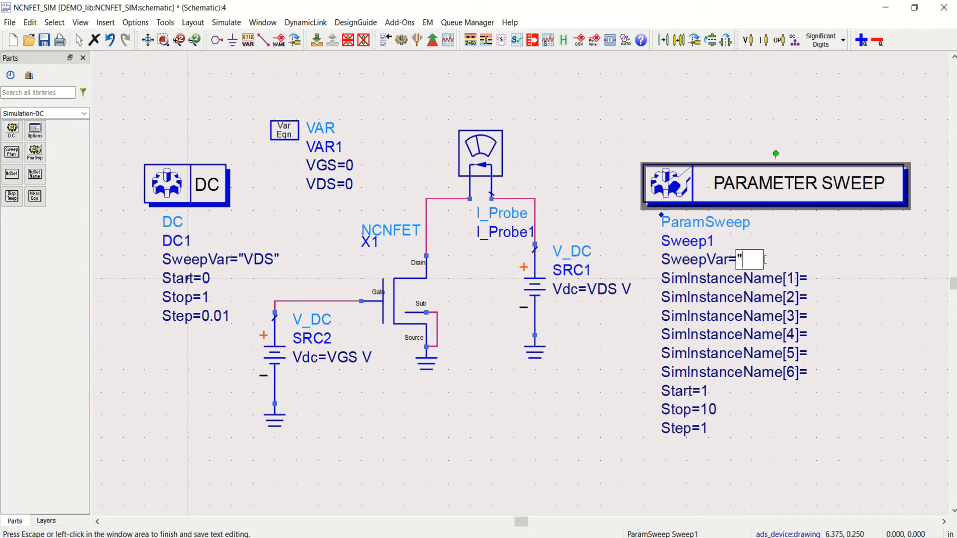
type("VGS")
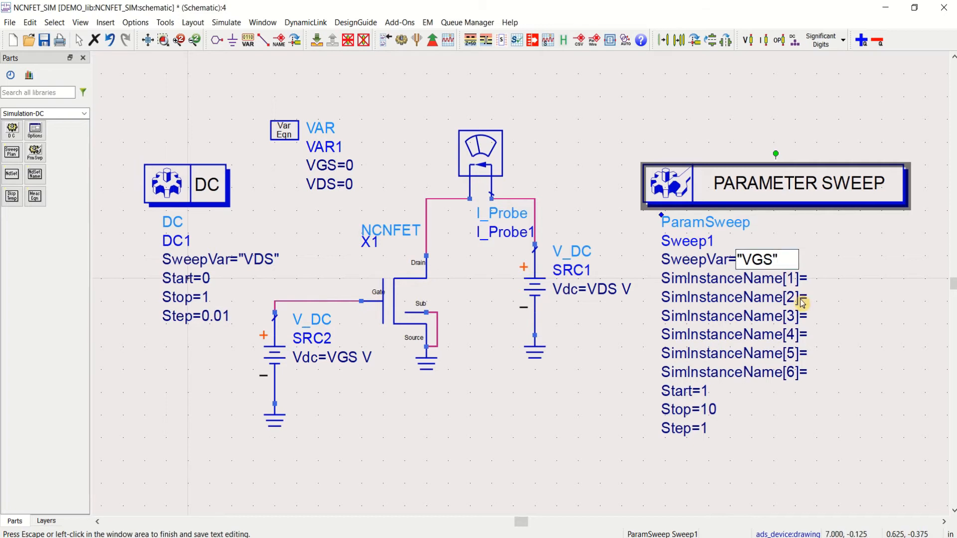
left_click(808, 279)
left_click(808, 280)
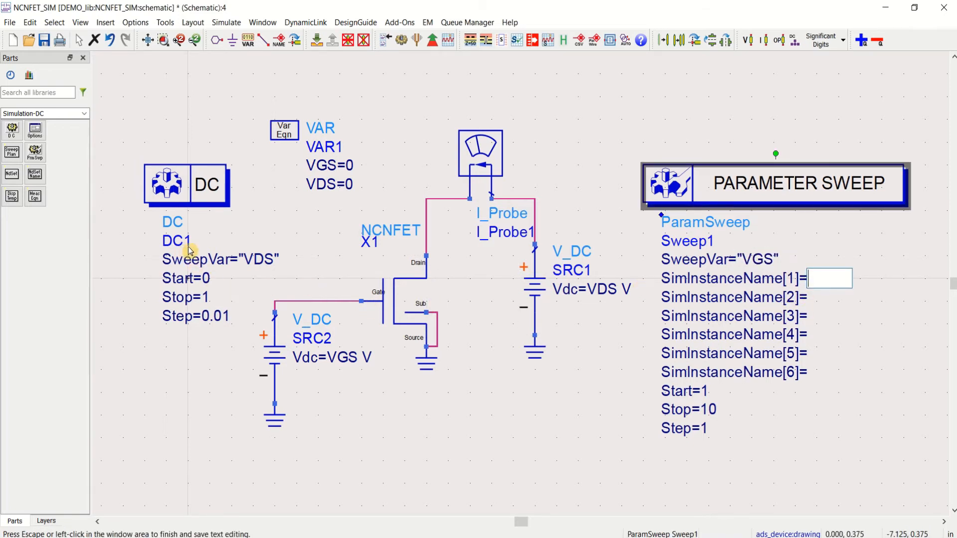
type("\"")
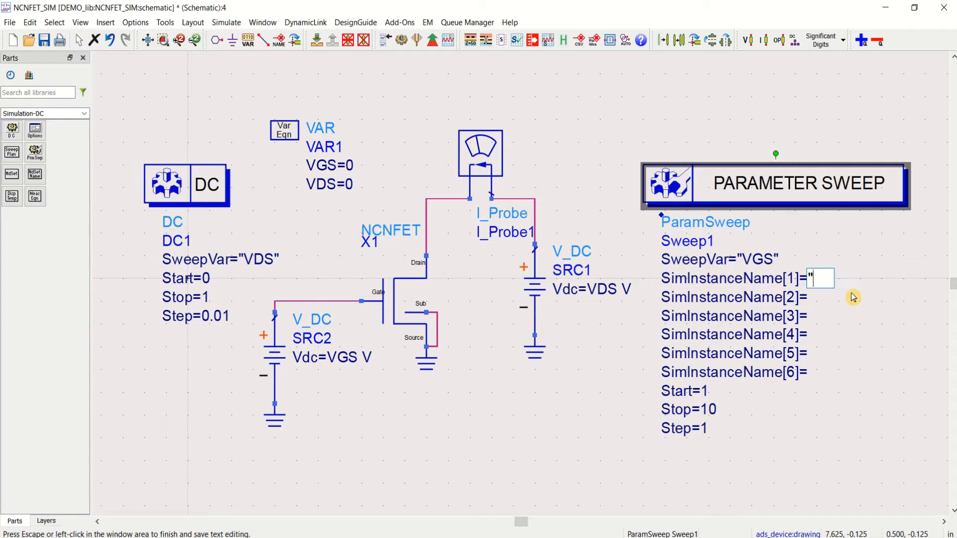
type("DC1")
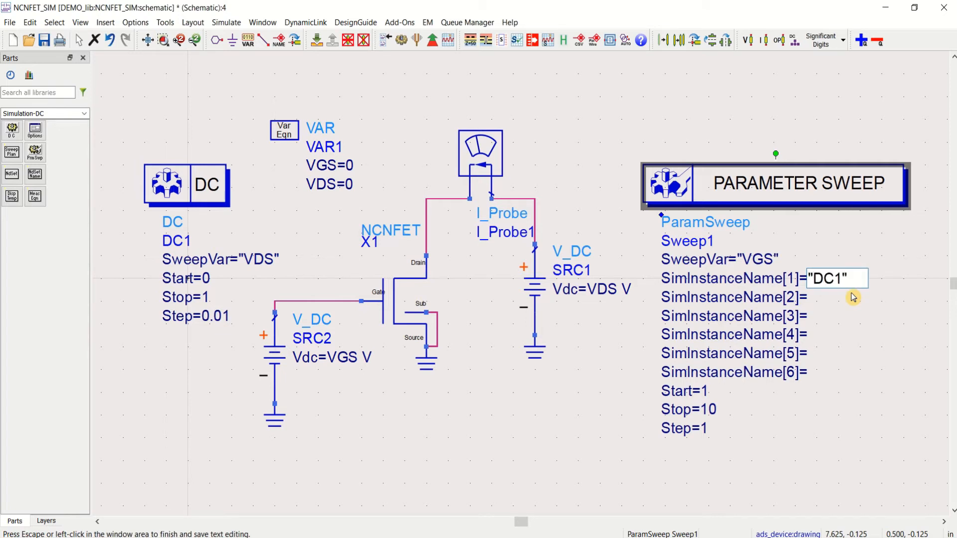
left_click(748, 420)
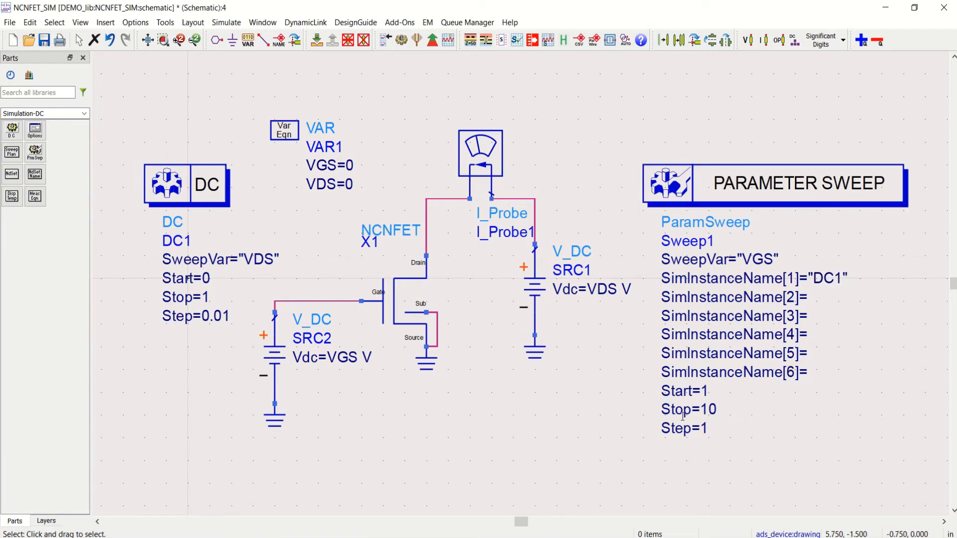
Set the parameter sweep's range to Start 0, Stop 1 and Step 0.01, and save the schematic.
double_click(707, 393)
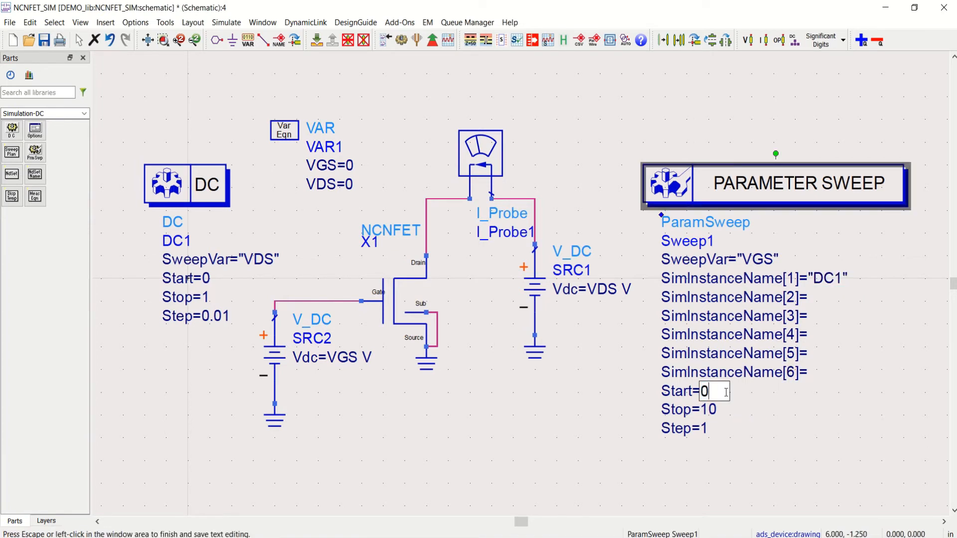
type("0")
left_click(712, 409)
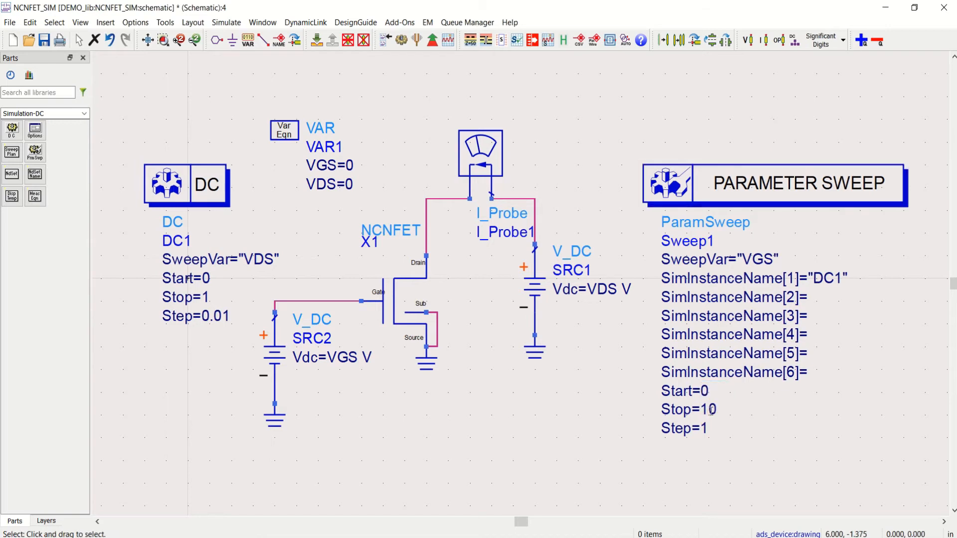
double_click(712, 409)
type("1")
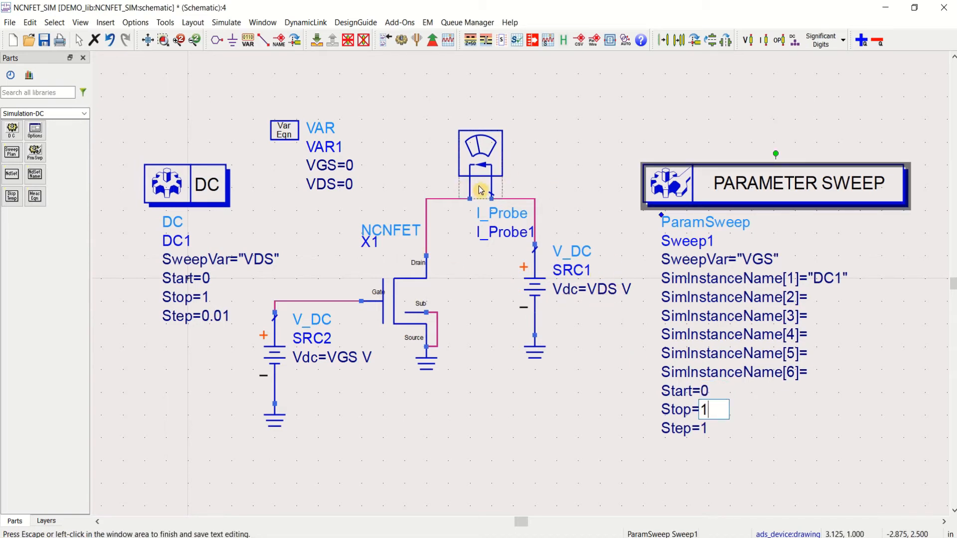
left_click(746, 430)
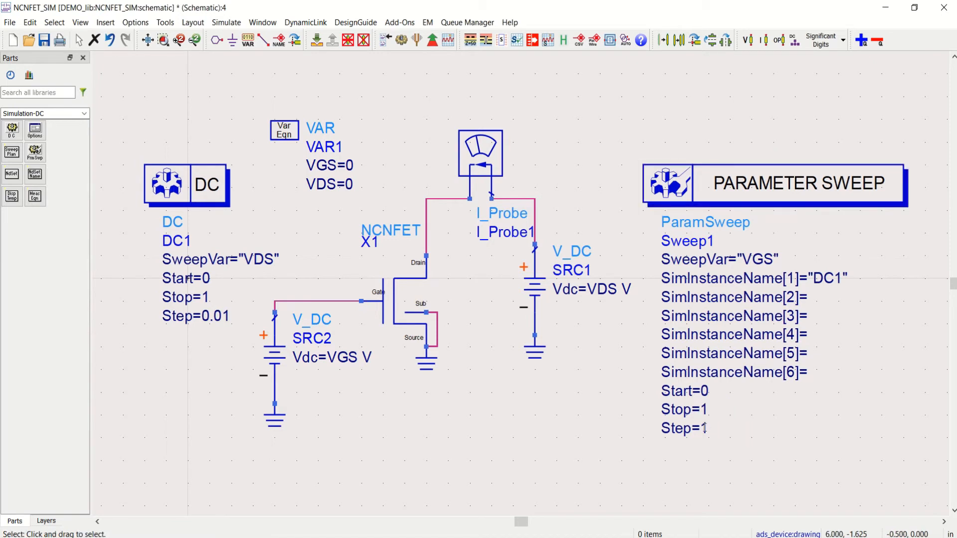
double_click(705, 428)
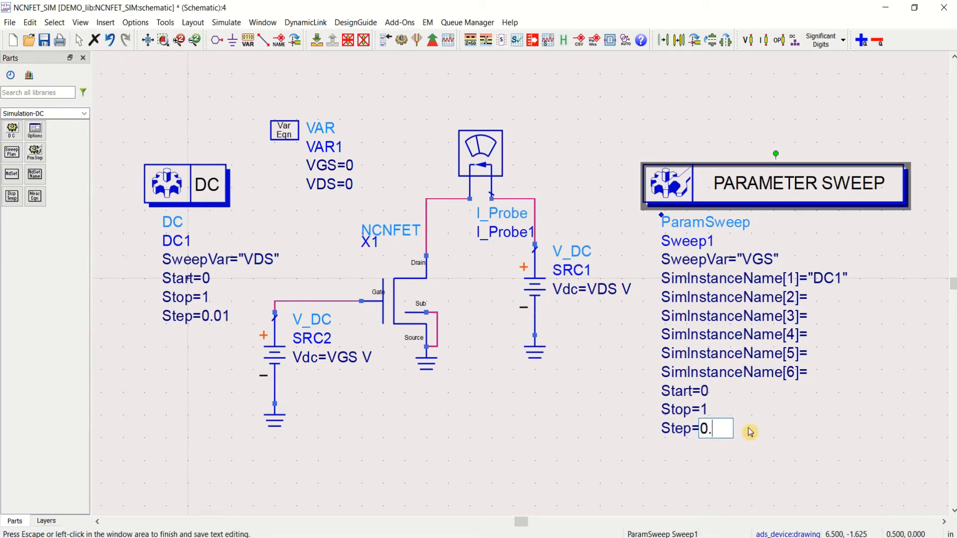
left_click(814, 426)
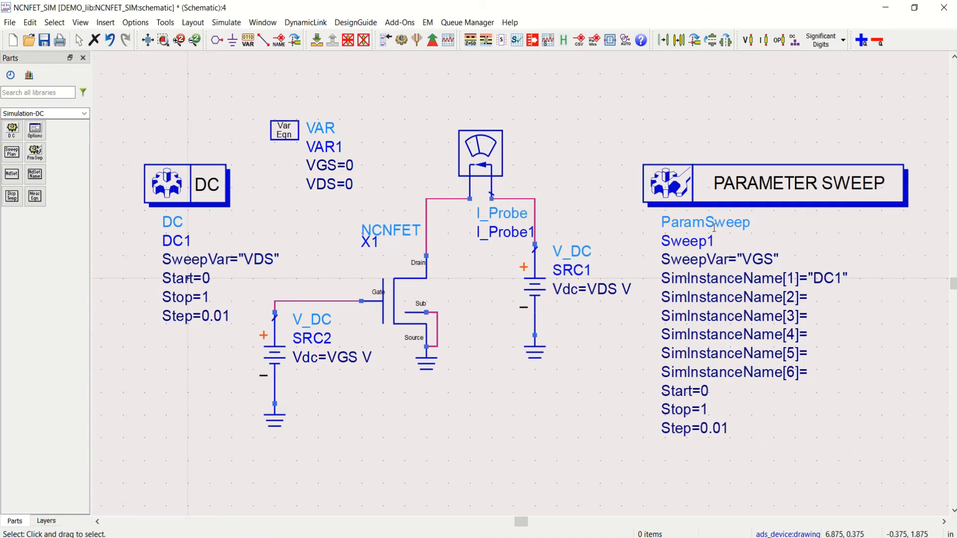
left_click(45, 43)
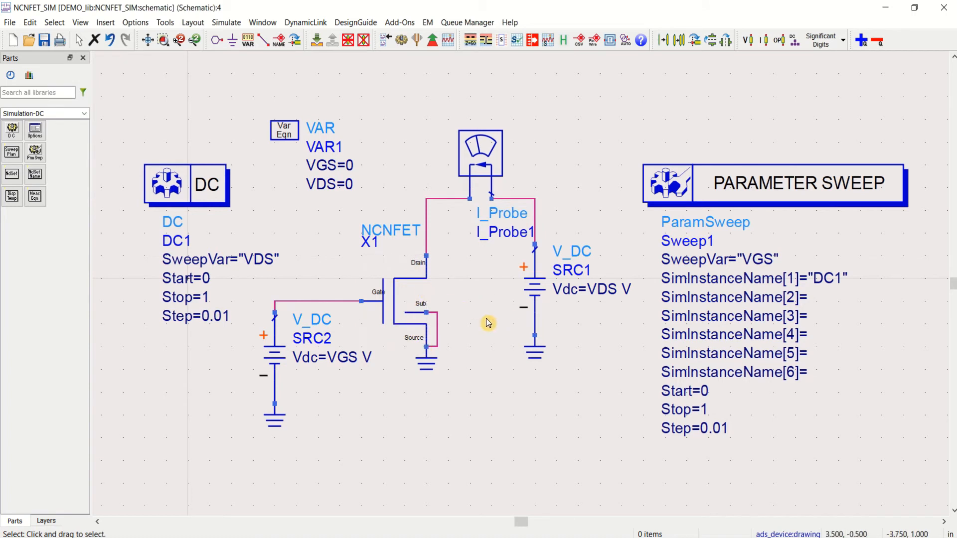
Choose the veriloga view as the simulation view for the NCNFET instance X1.
left_click(405, 301)
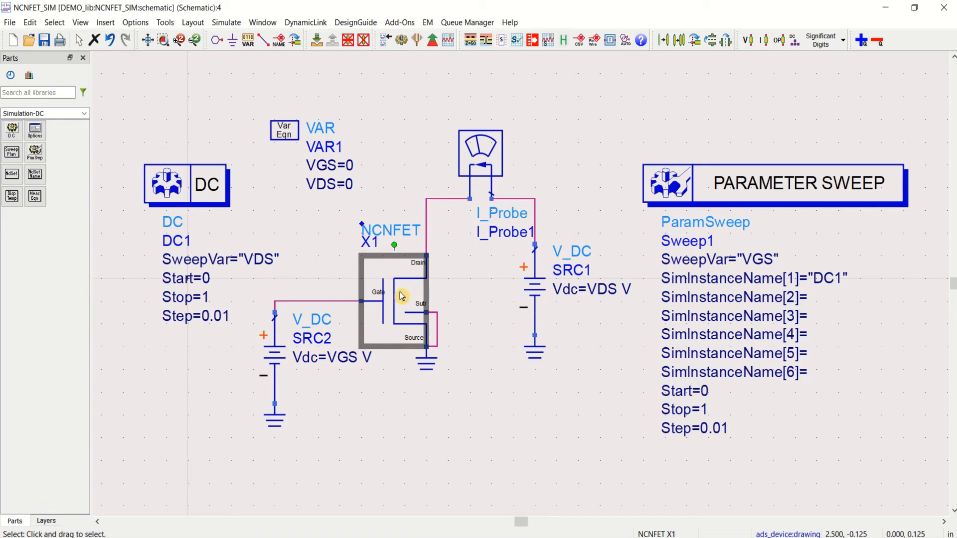
left_click(386, 46)
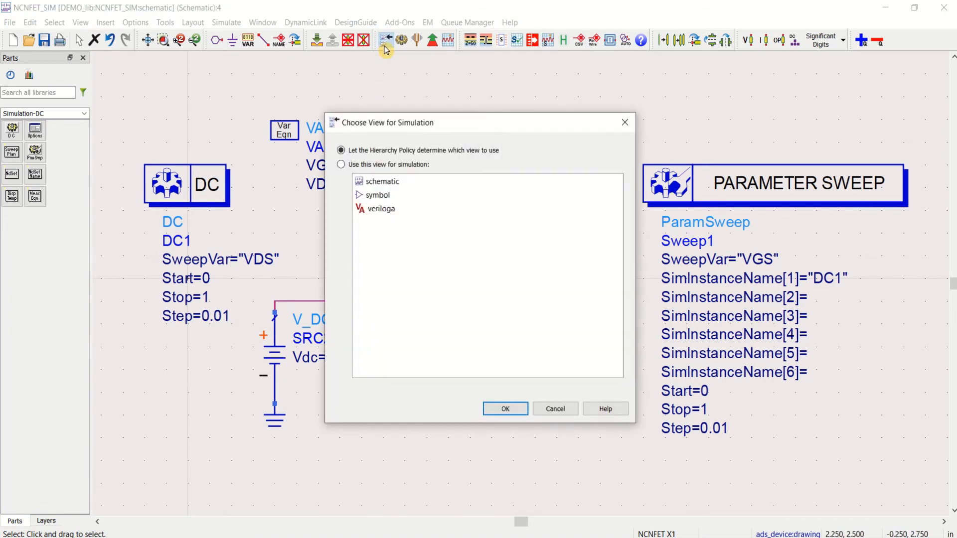
left_click(633, 128)
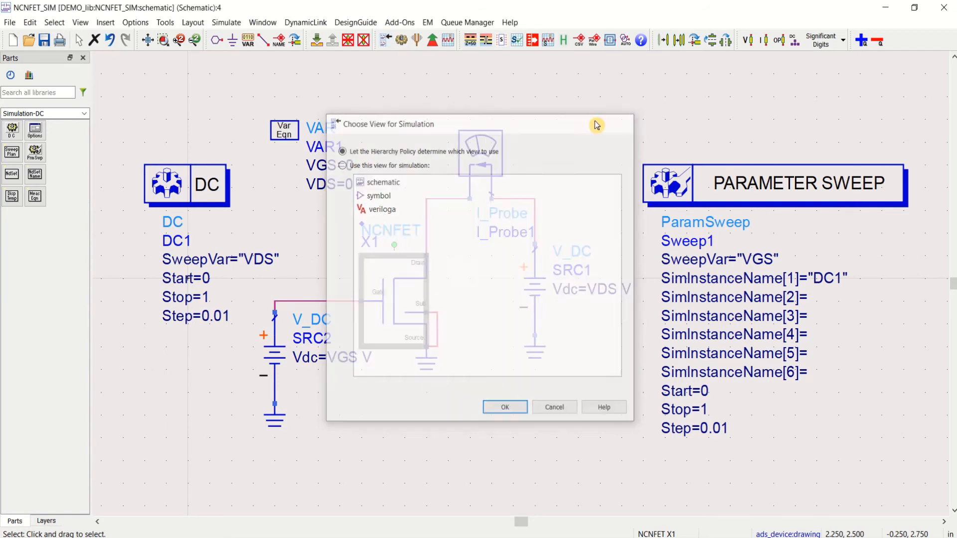
left_click(386, 44)
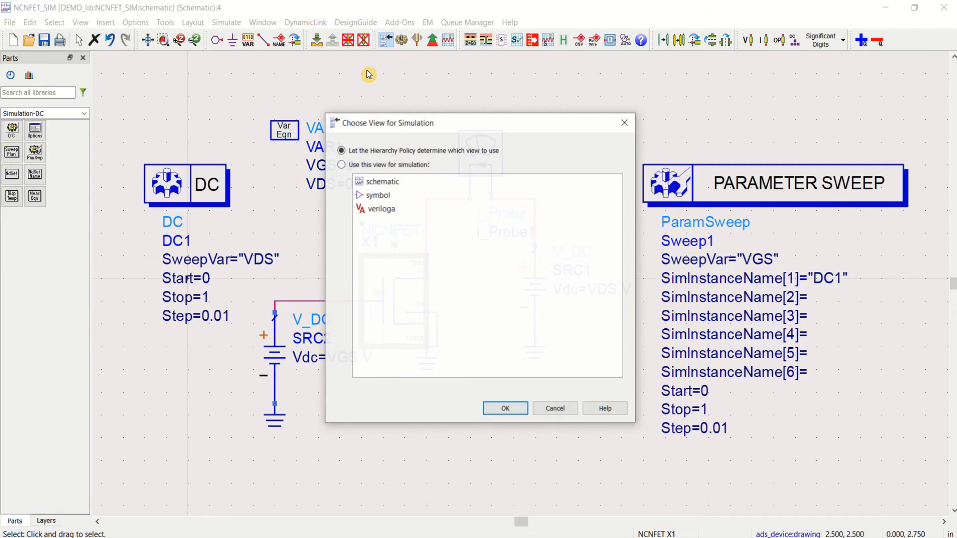
left_click(377, 214)
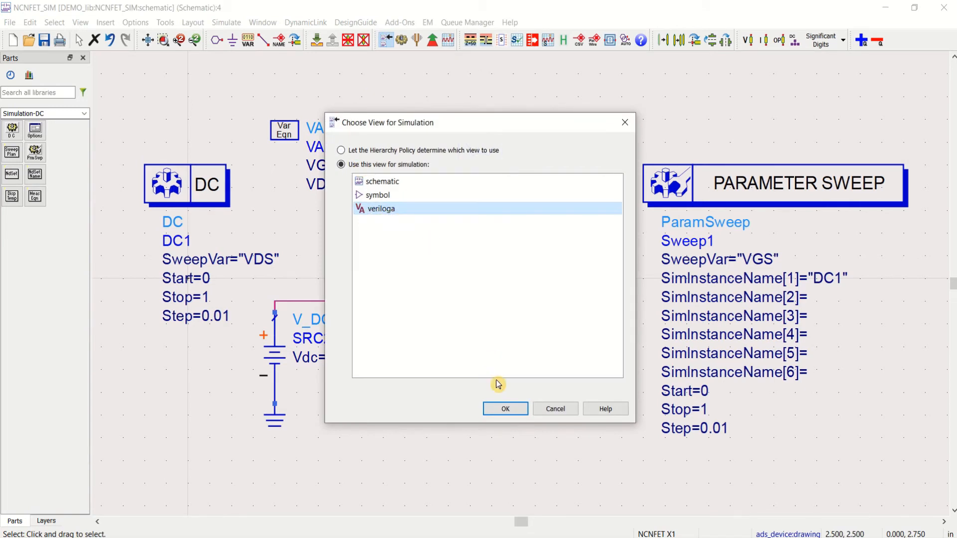
left_click(506, 409)
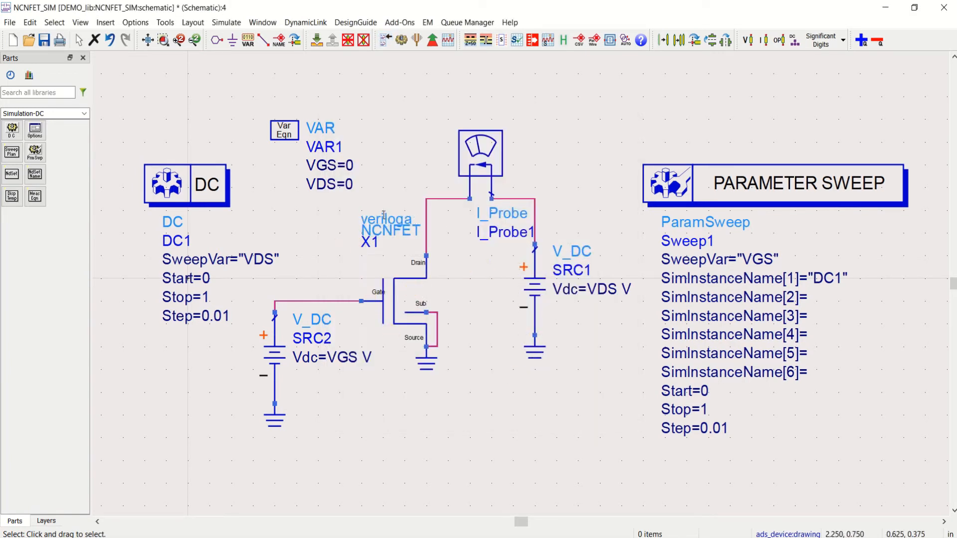
Review the instance parameters of the NCNFET transistor X1, from Lch through tubes.
double_click(403, 298)
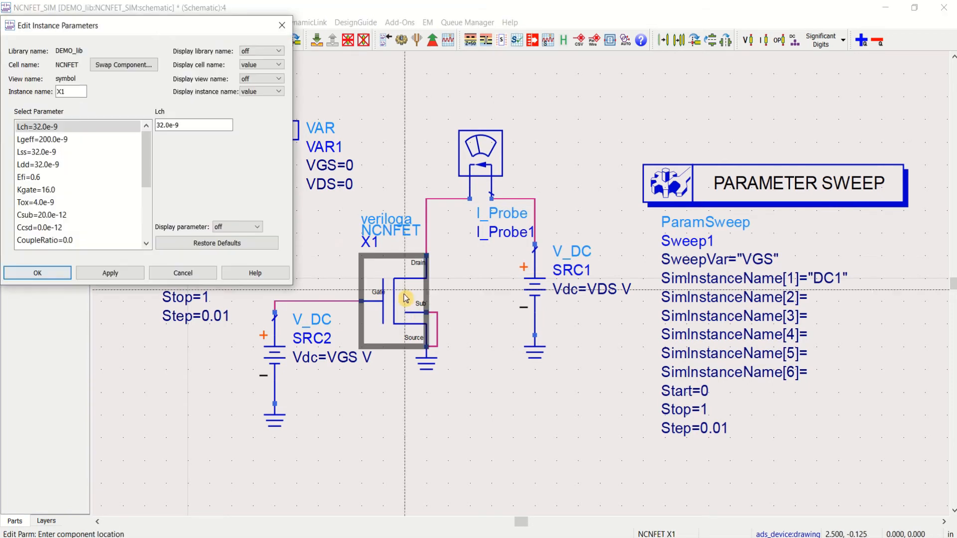
scroll(93, 160, "down", 3)
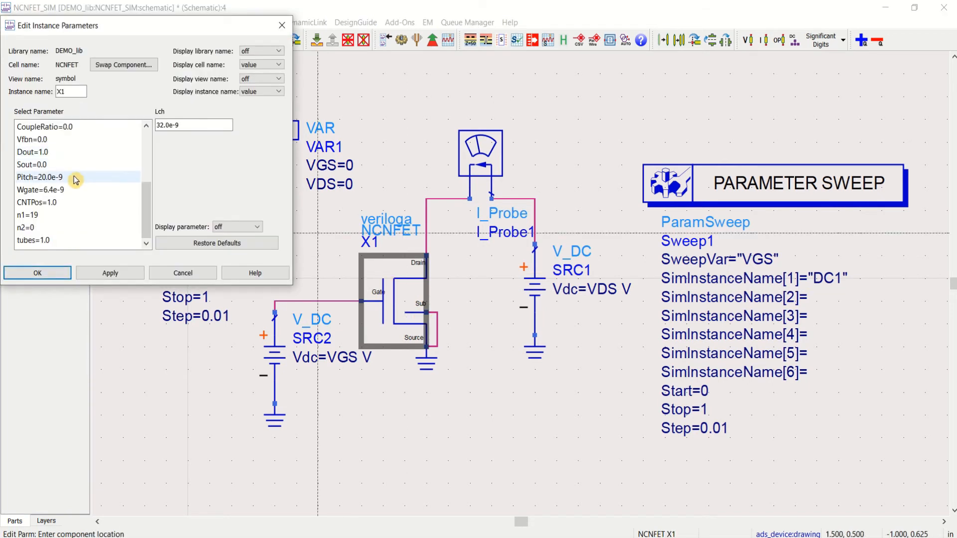
scroll(76, 180, "up", 3)
scroll(77, 152, "down", 3)
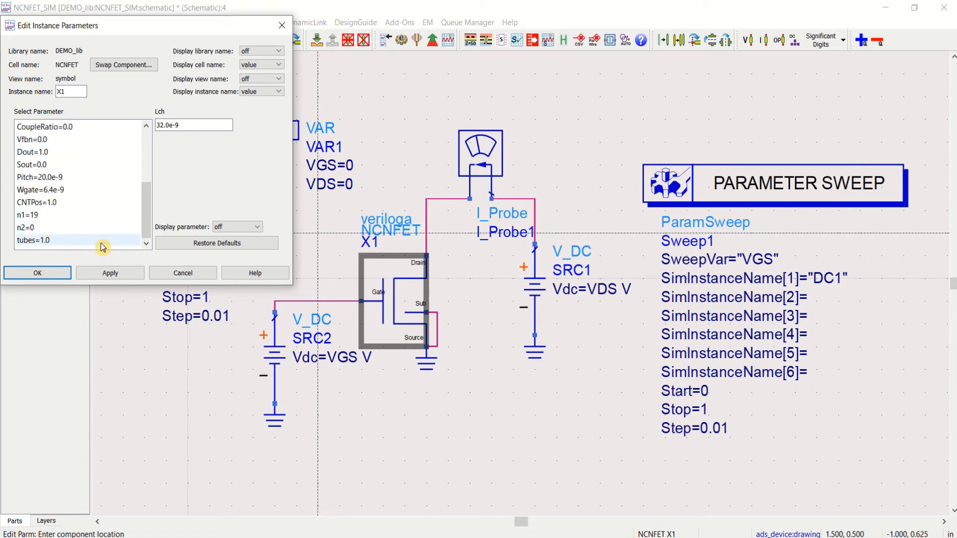
scroll(102, 220, "up", 3)
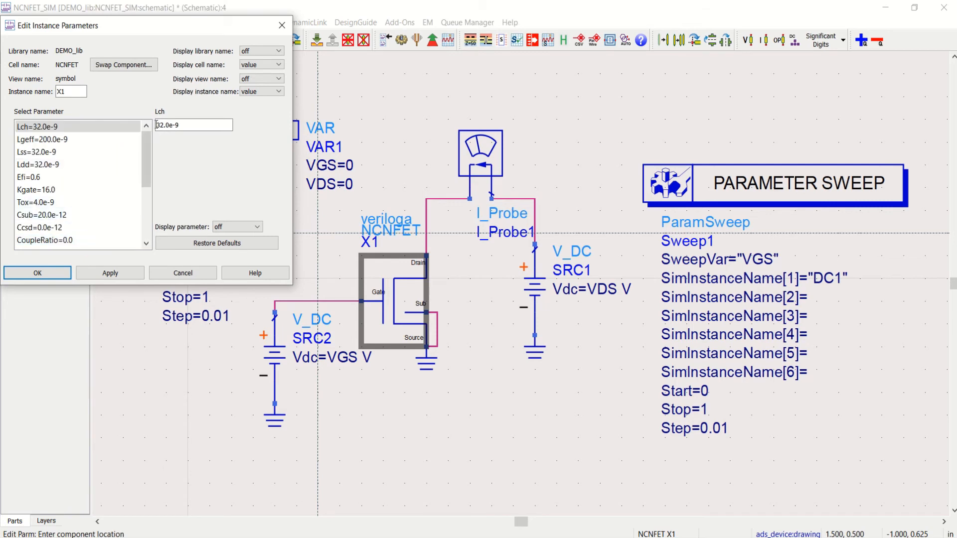
left_click(37, 273)
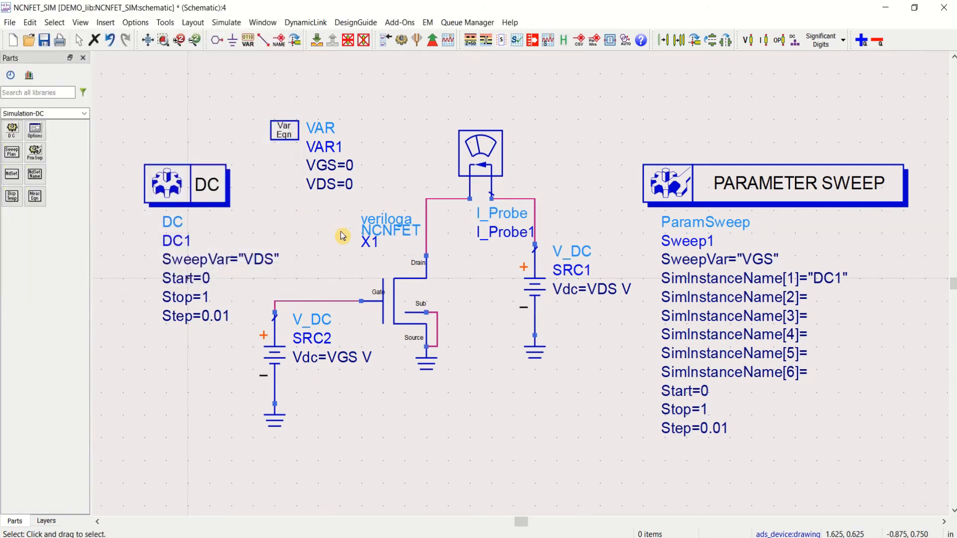
Save the schematic and try to run the simulation without any named nodes.
left_click(44, 40)
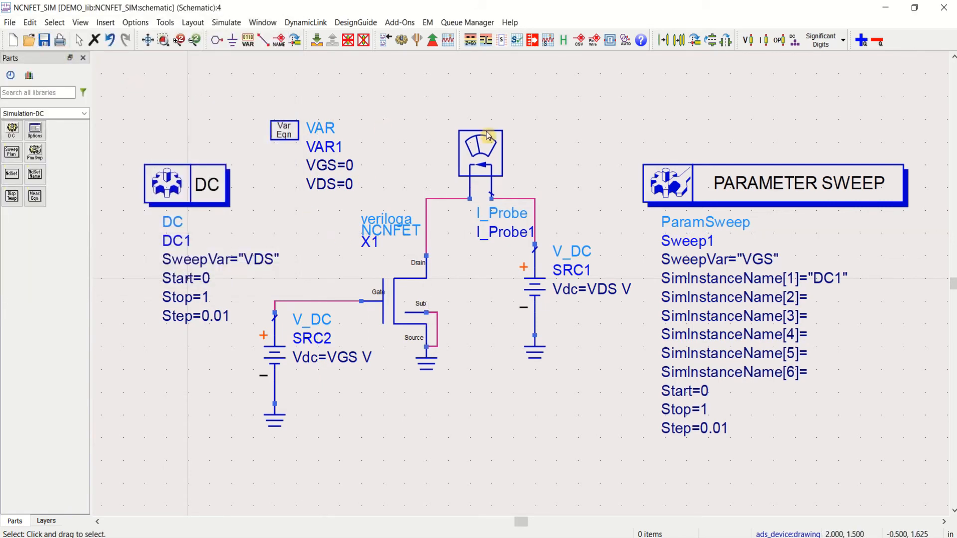
left_click(403, 44)
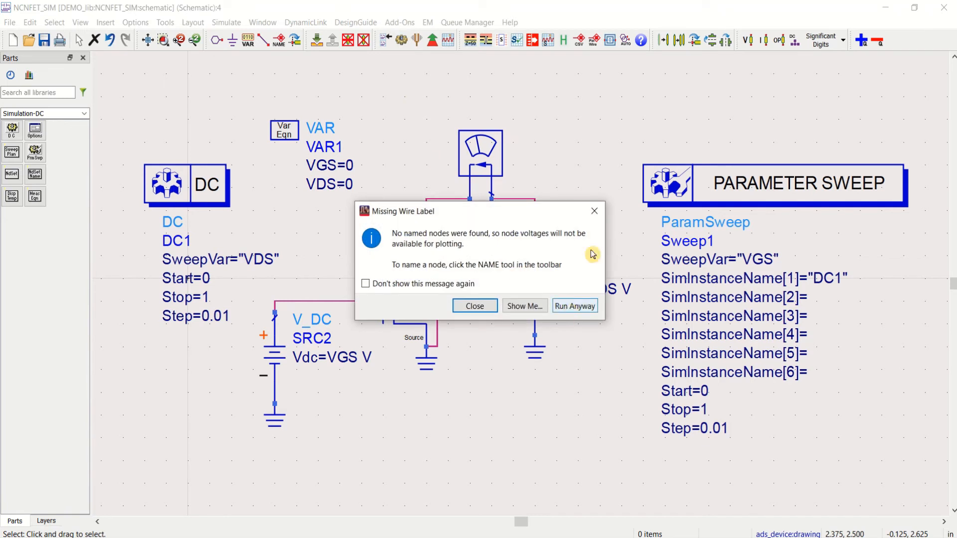
left_click(595, 211)
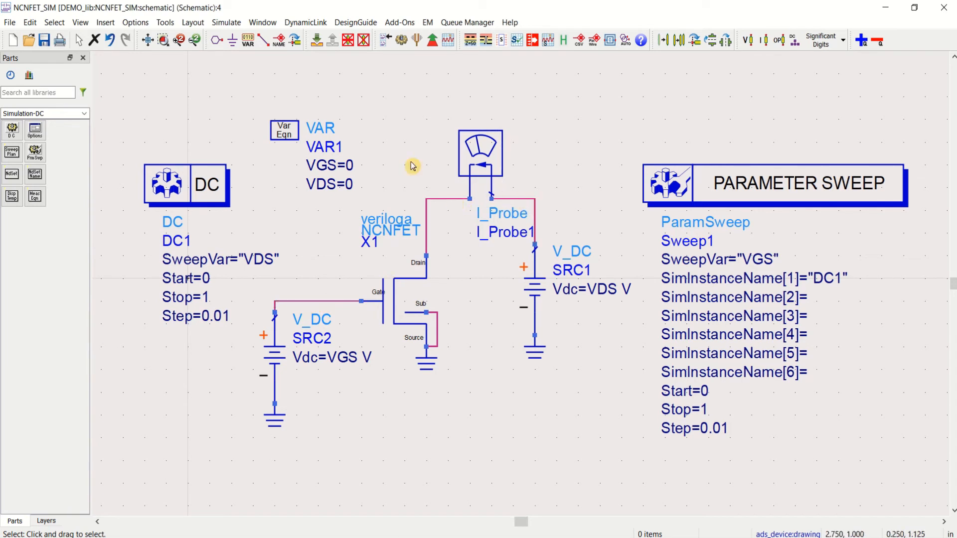
Label the wire between source SRC2 and the transistor's gate as "Vgs".
left_click(282, 45)
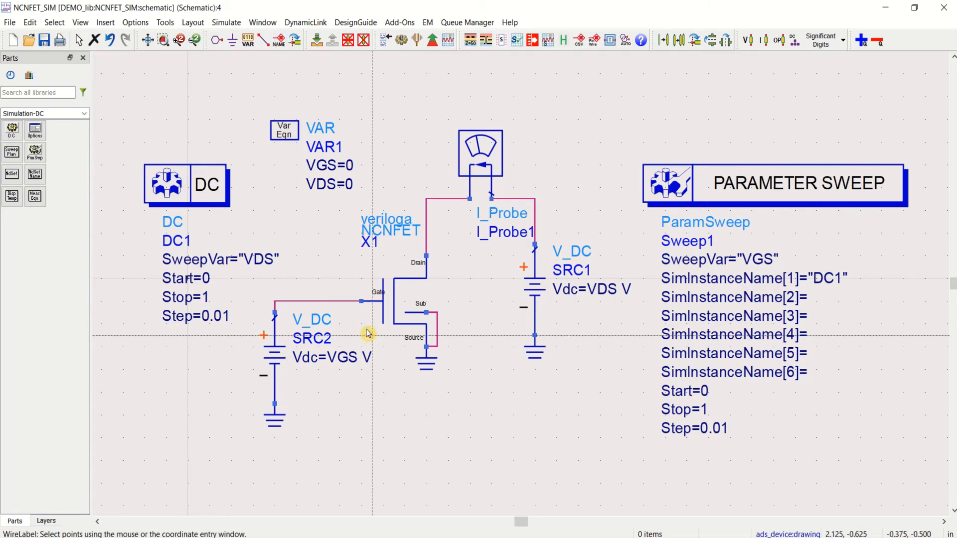
left_click(320, 302)
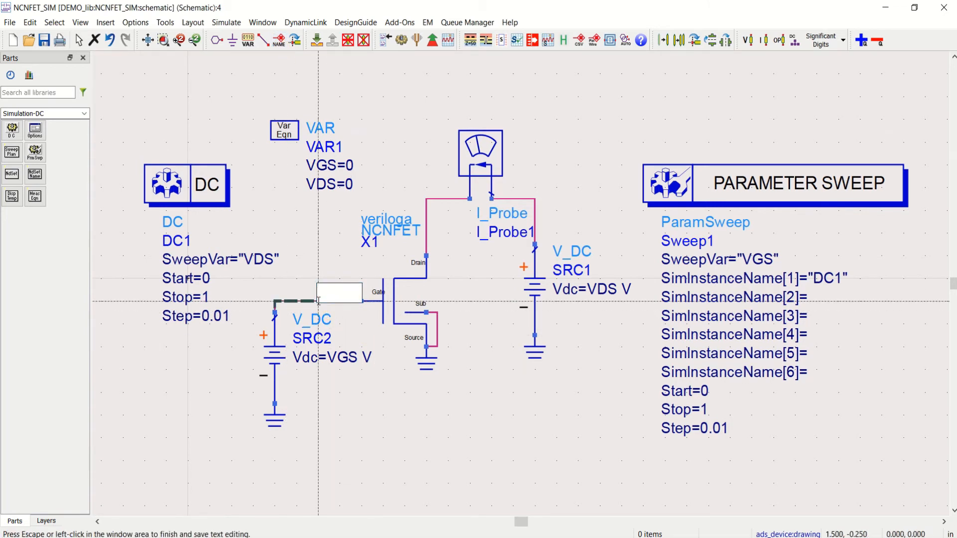
type("Vgs")
left_click(355, 414)
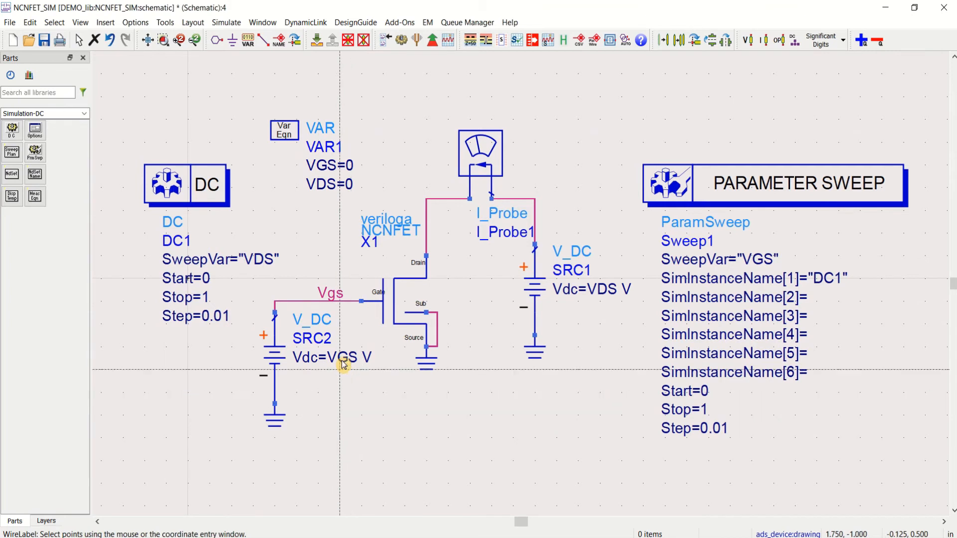
Label the wire between the transistor's drain and I_Probe1 as "Ids" and save the schematic.
left_click(443, 202)
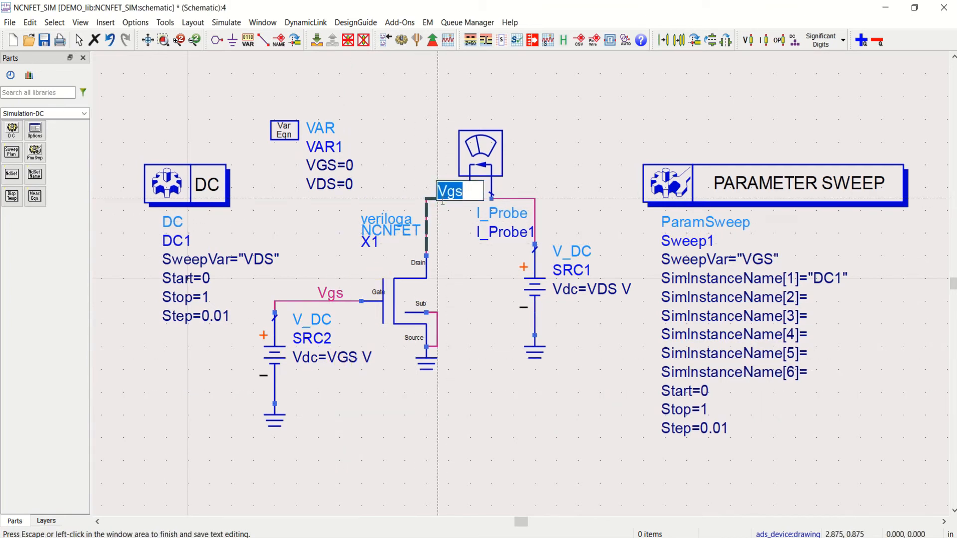
type("Ids")
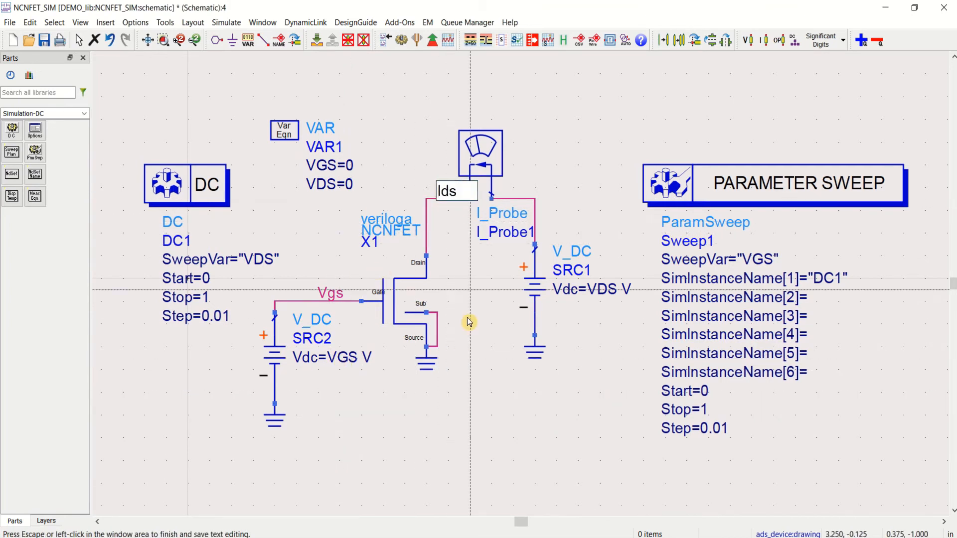
left_click(466, 320)
left_click(44, 42)
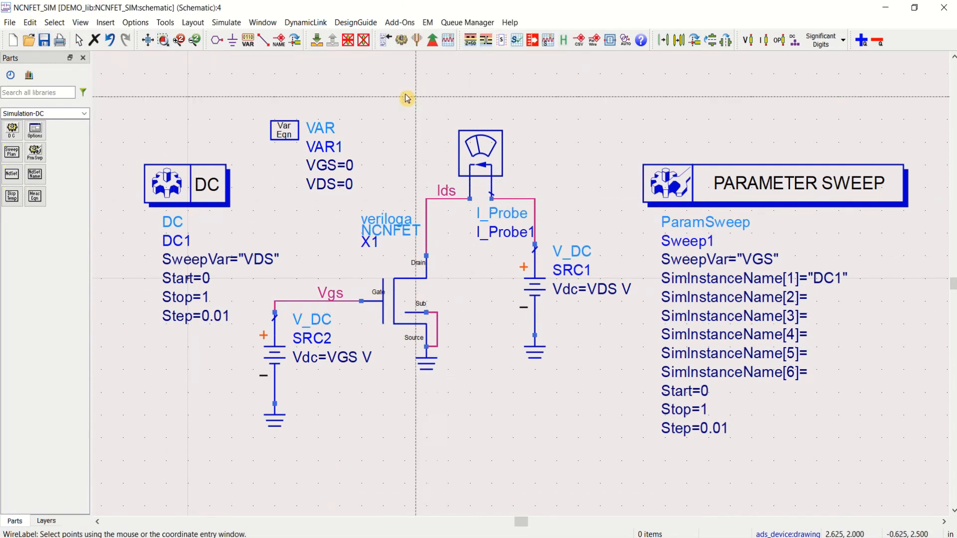
Run the DC simulation of NCNFET_SIM and move the simulation status window clear of the circuit.
left_click(401, 42)
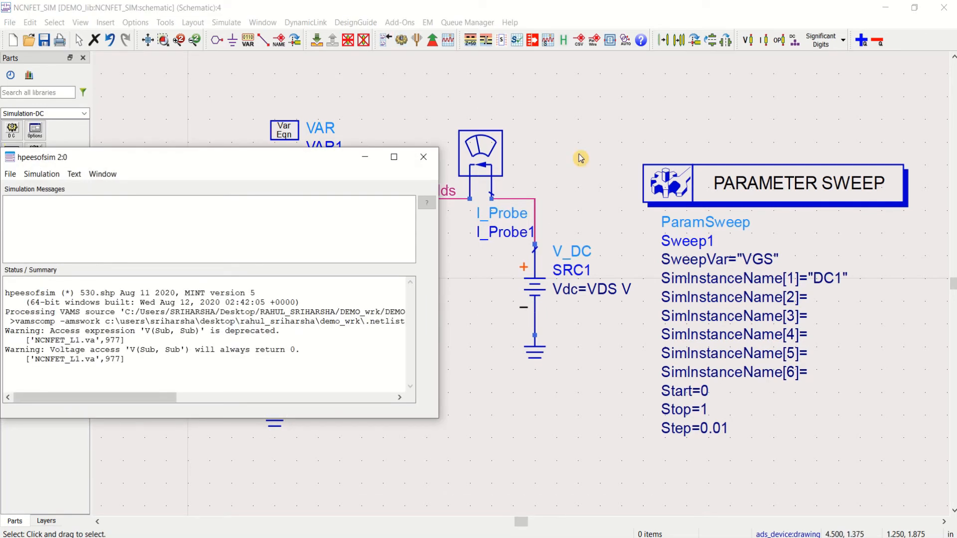
left_click_drag(224, 164, 286, 196)
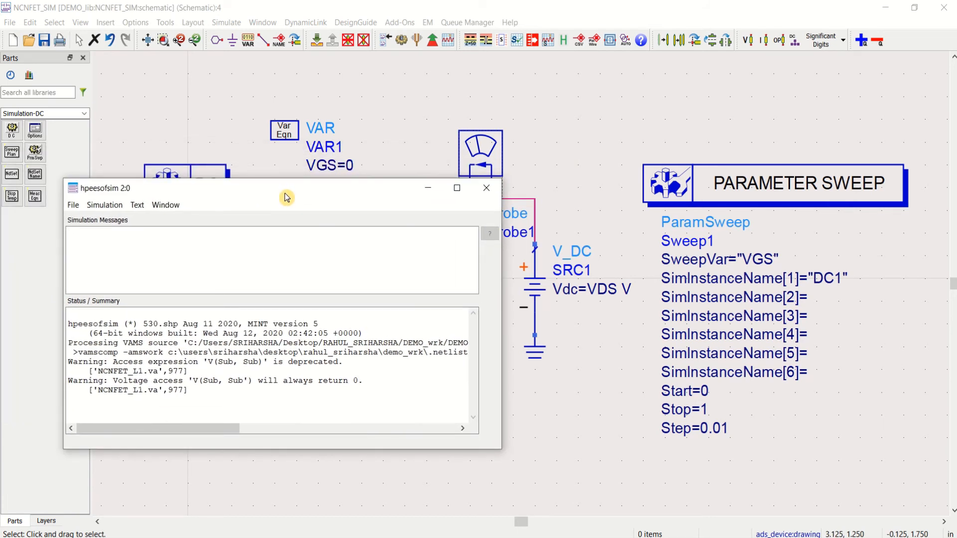
left_click_drag(294, 198, 251, 268)
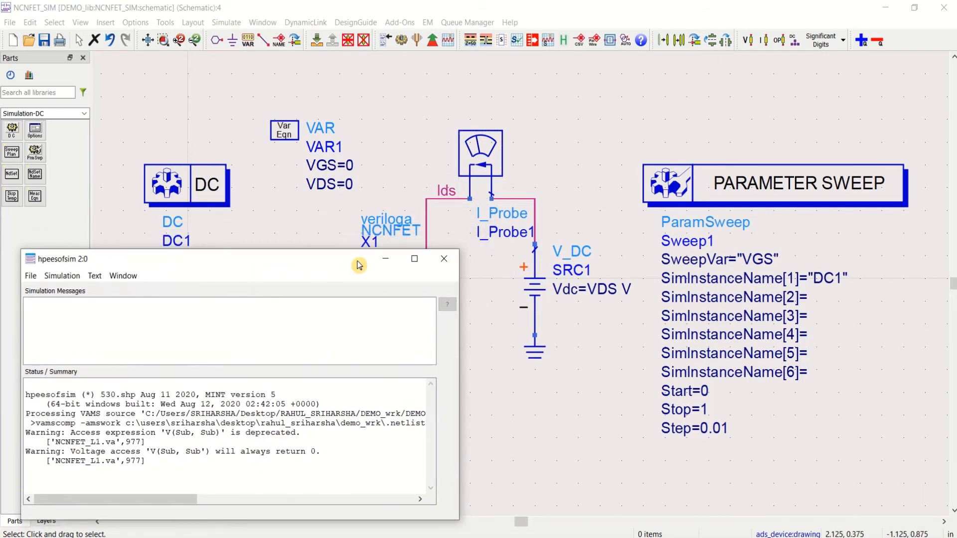
left_click_drag(320, 264, 759, 276)
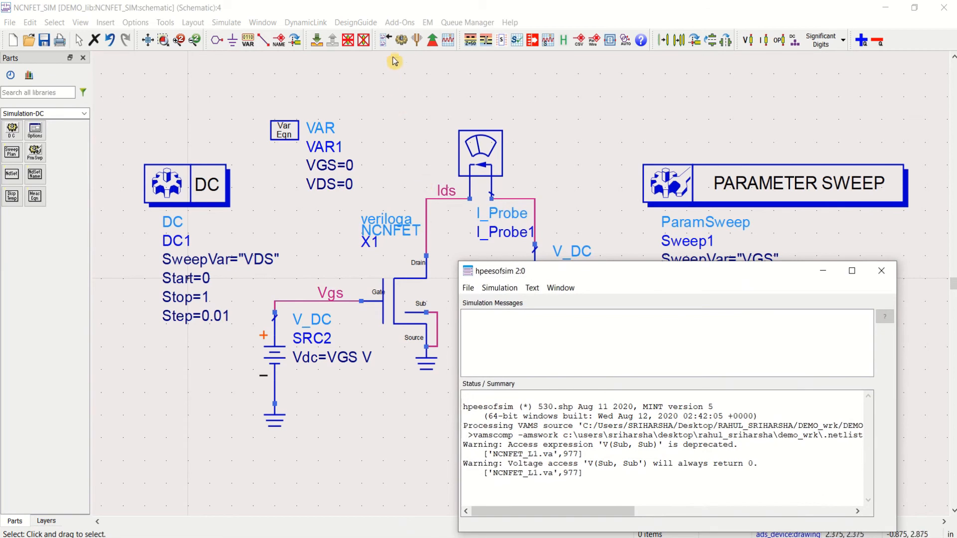
left_click(385, 42)
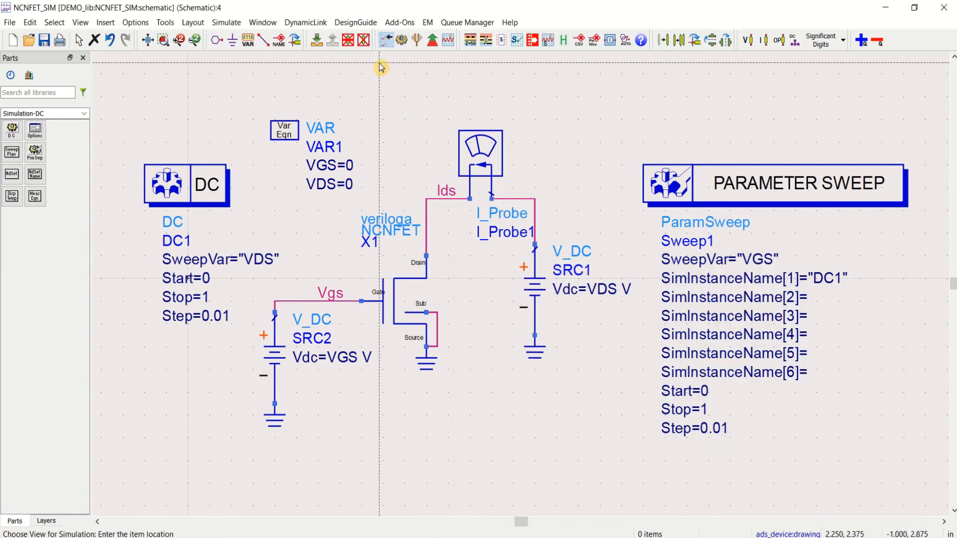
key("Escape")
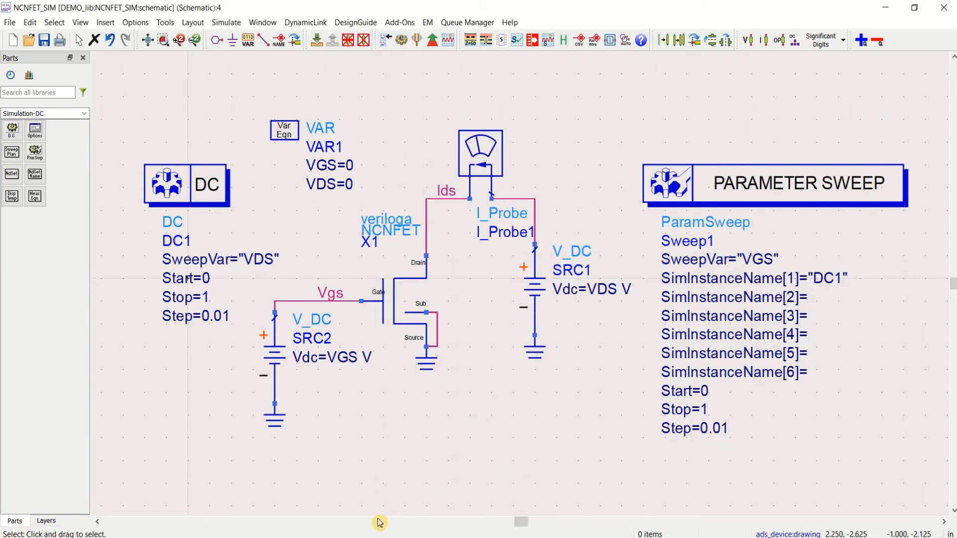
key("F7")
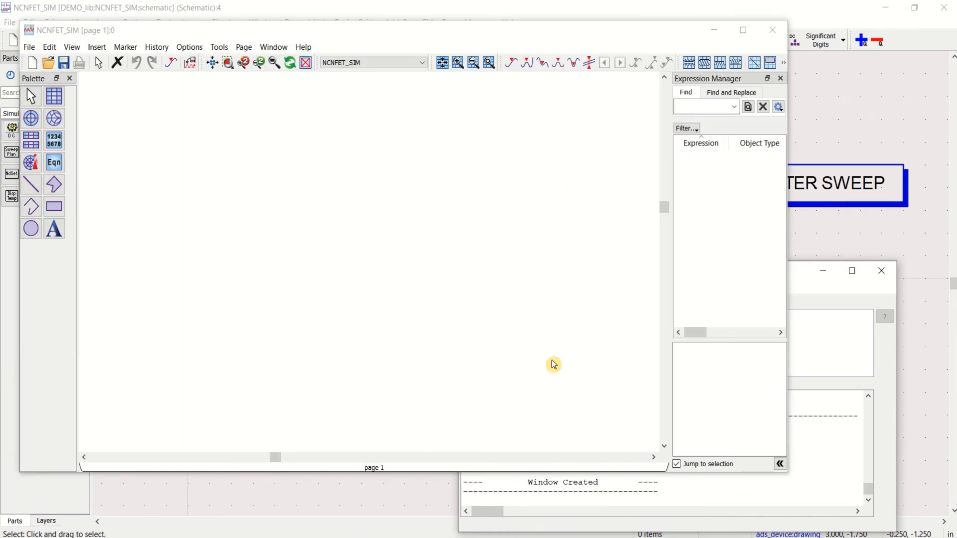
Insert a rectangular plot on page 1 of the NCNFET_SIM data display.
left_click_drag(641, 38, 688, 39)
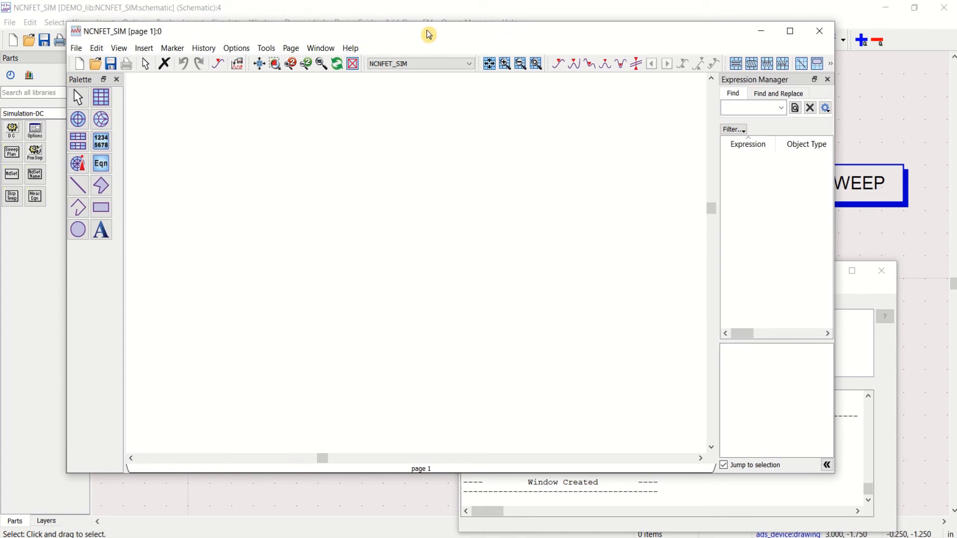
left_click(104, 102)
left_click(256, 150)
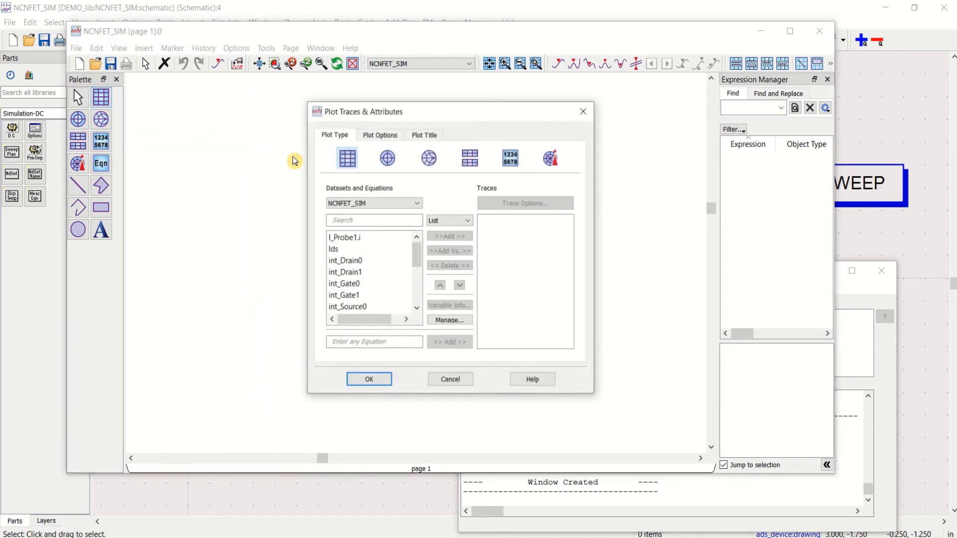
Add a trace of Ids versus the independent variable Vgs to the rectangular plot.
left_click(350, 250)
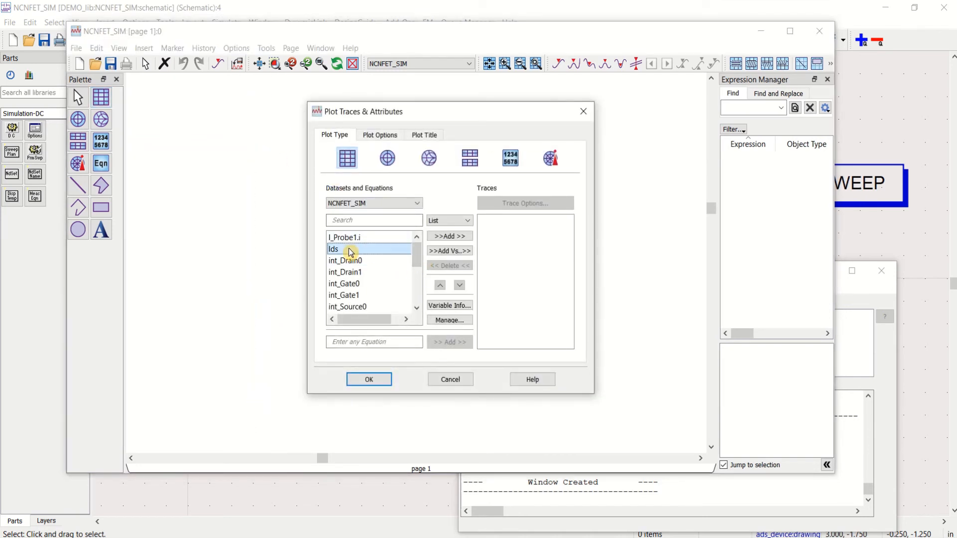
left_click(446, 252)
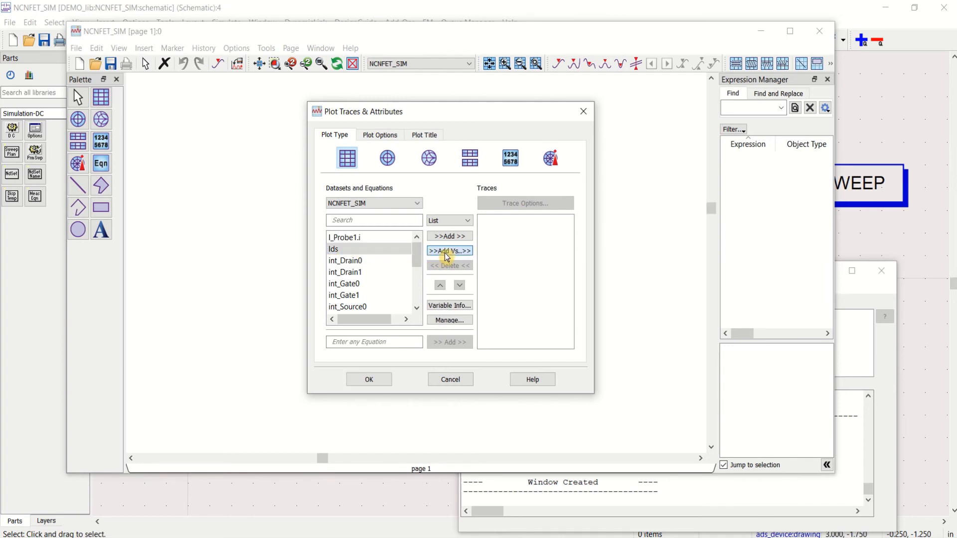
left_click_drag(218, 151, 218, 190)
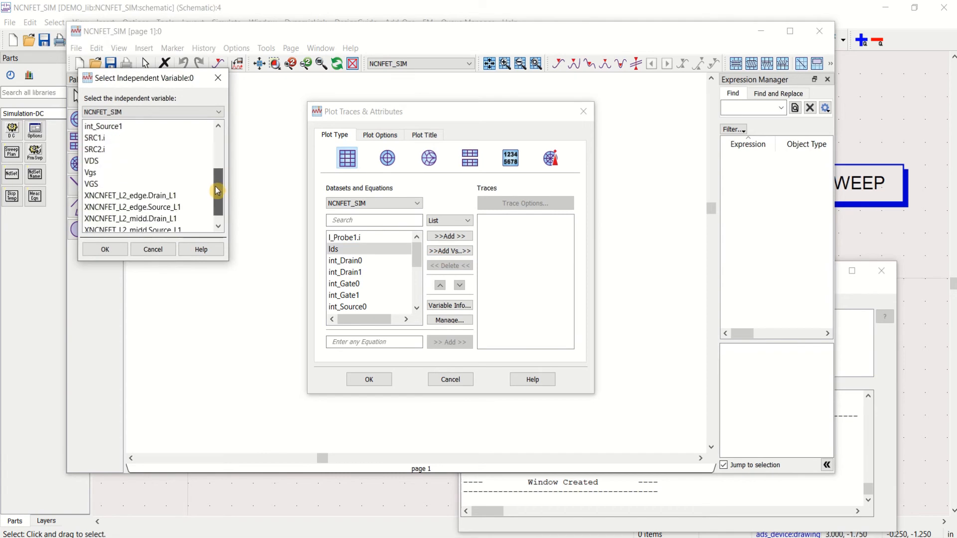
left_click(119, 173)
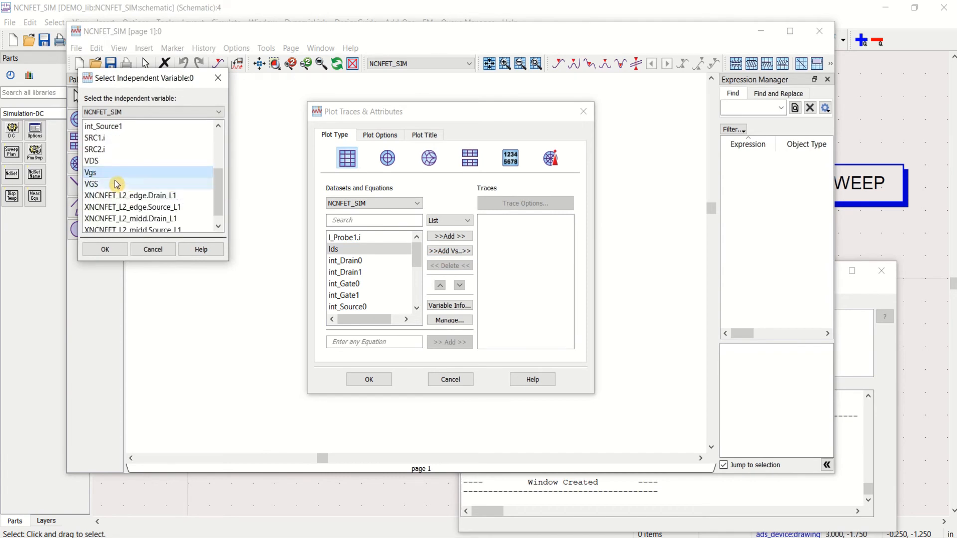
left_click(104, 249)
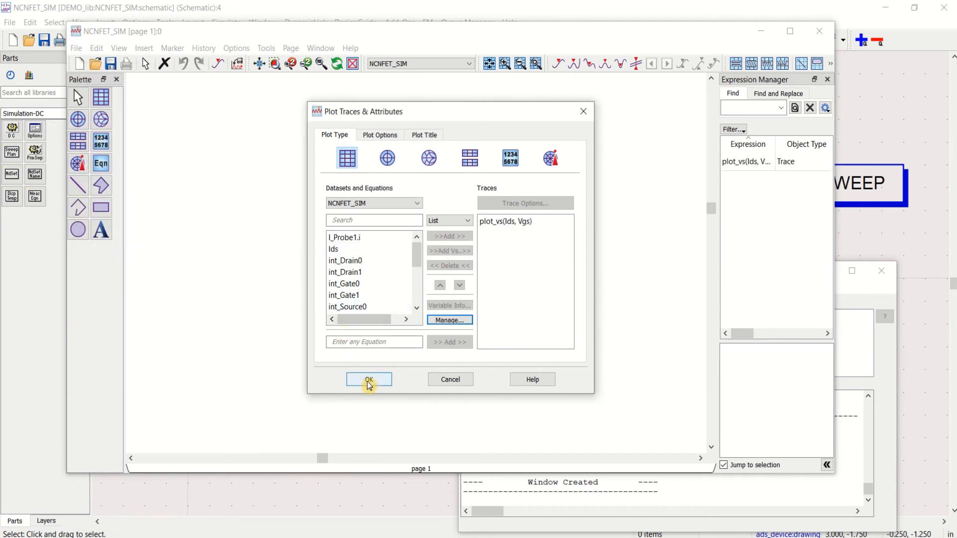
left_click(369, 381)
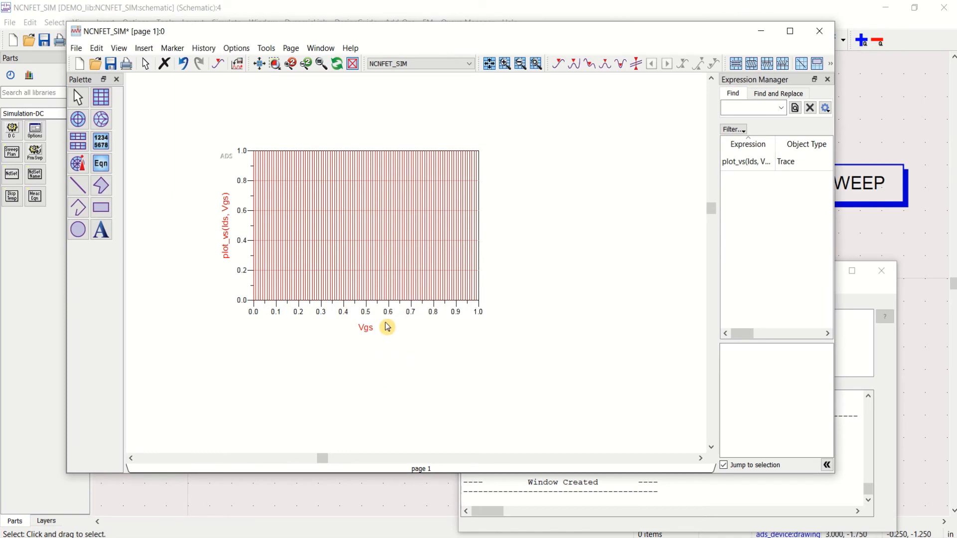
Save the data display, check the Ids versus Vgs trace's options, and delete that trace from the plot.
left_click(409, 254)
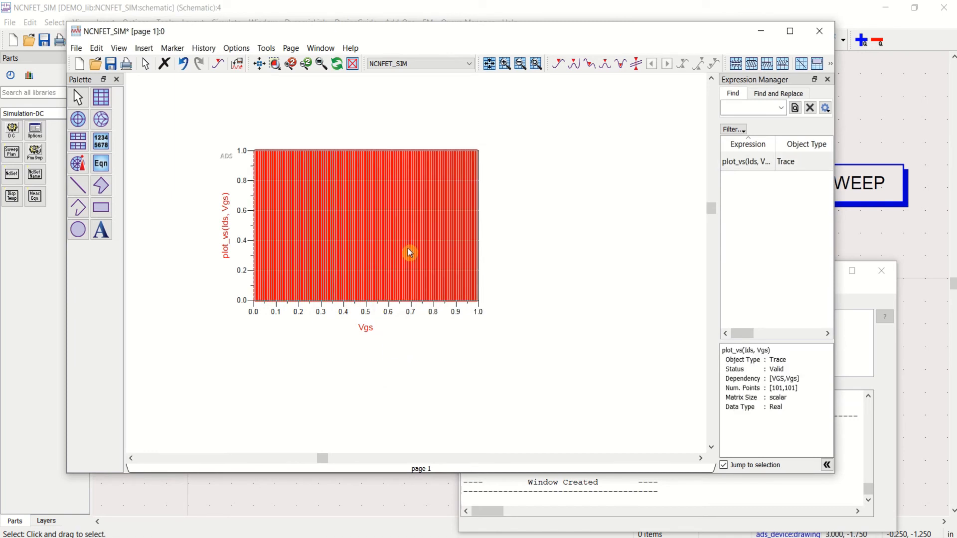
left_click(508, 260)
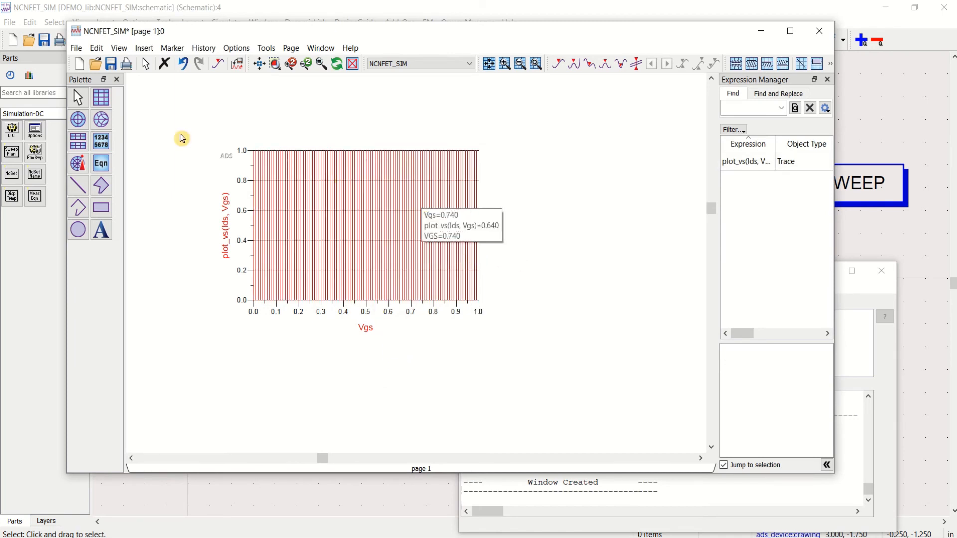
left_click(110, 63)
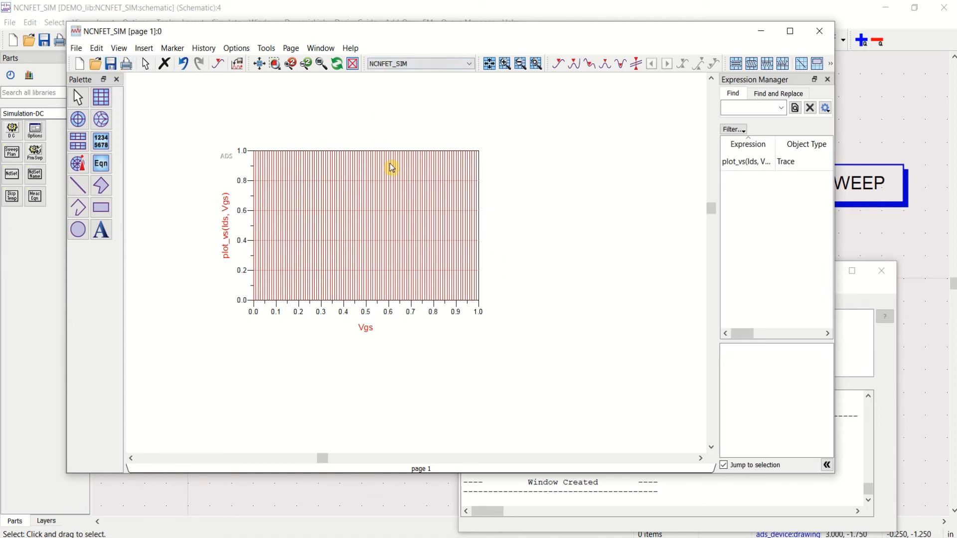
double_click(421, 224)
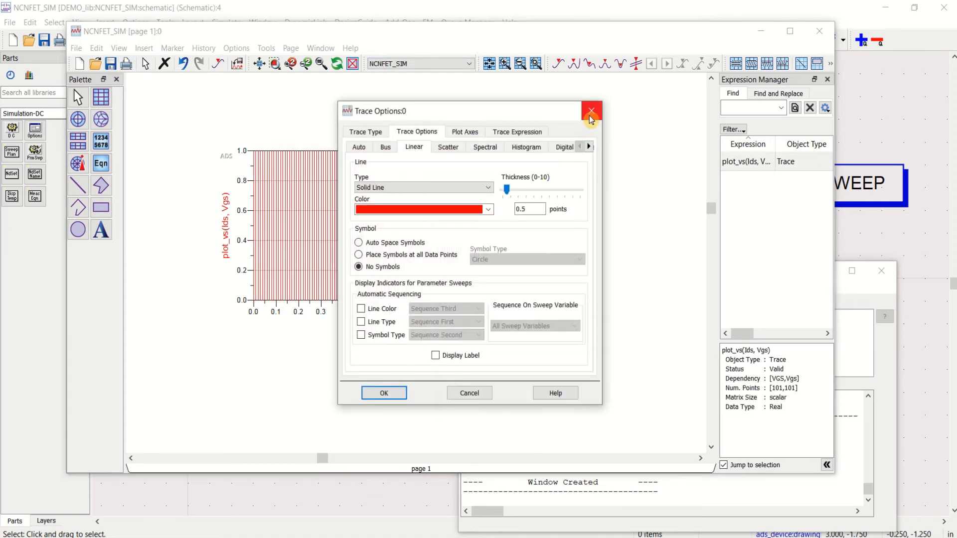
left_click(592, 115)
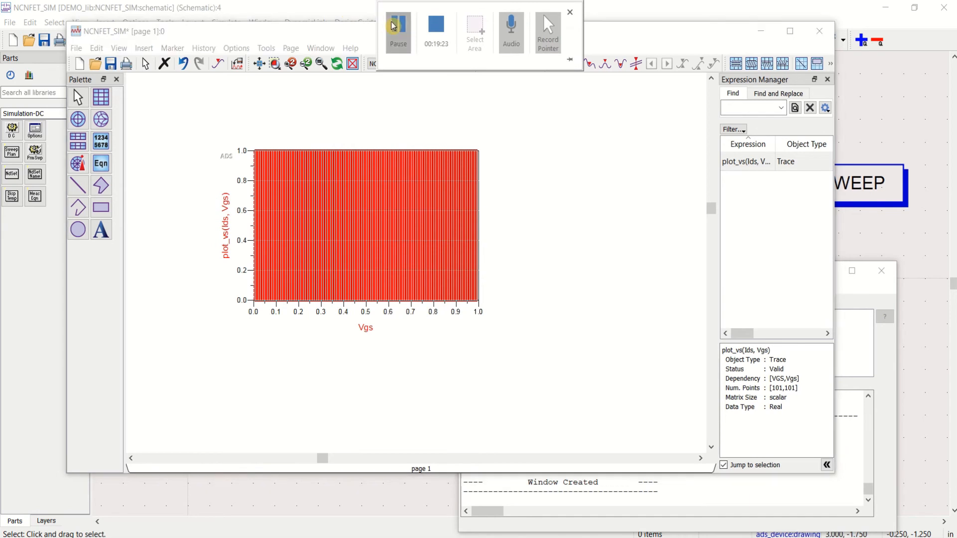
key("Delete")
Add a trace of I_Probe1.i versus the independent variable VGS to the empty rectangular plot.
double_click(376, 208)
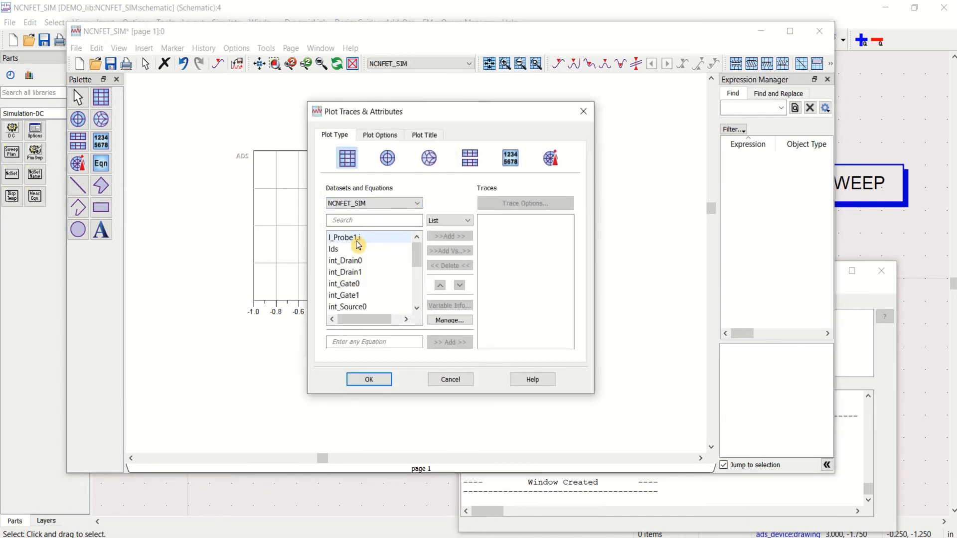
left_click(367, 244)
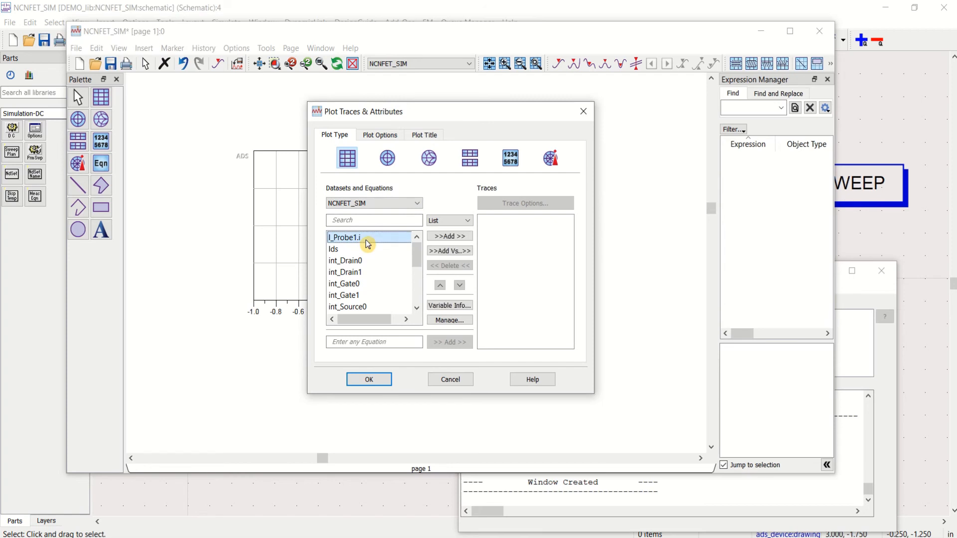
left_click(457, 253)
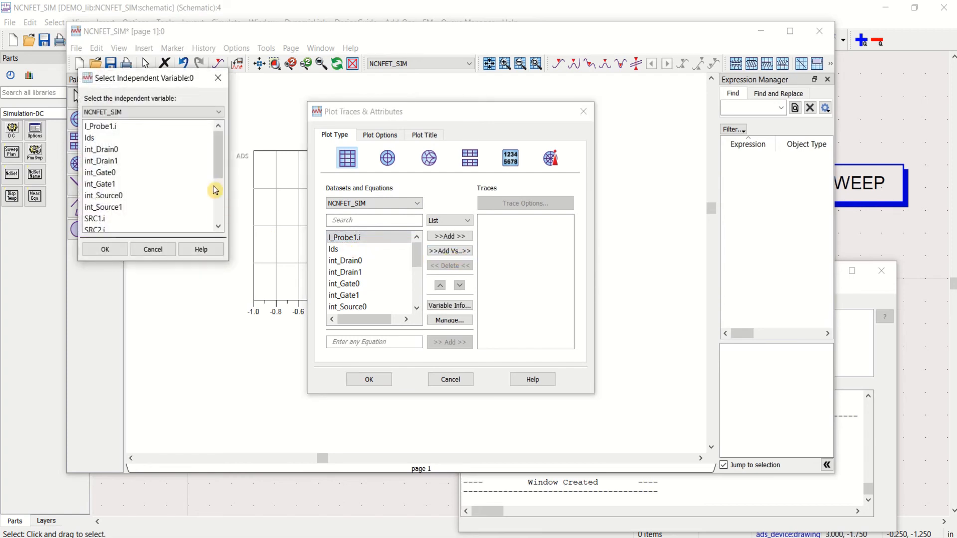
left_click_drag(218, 147, 220, 192)
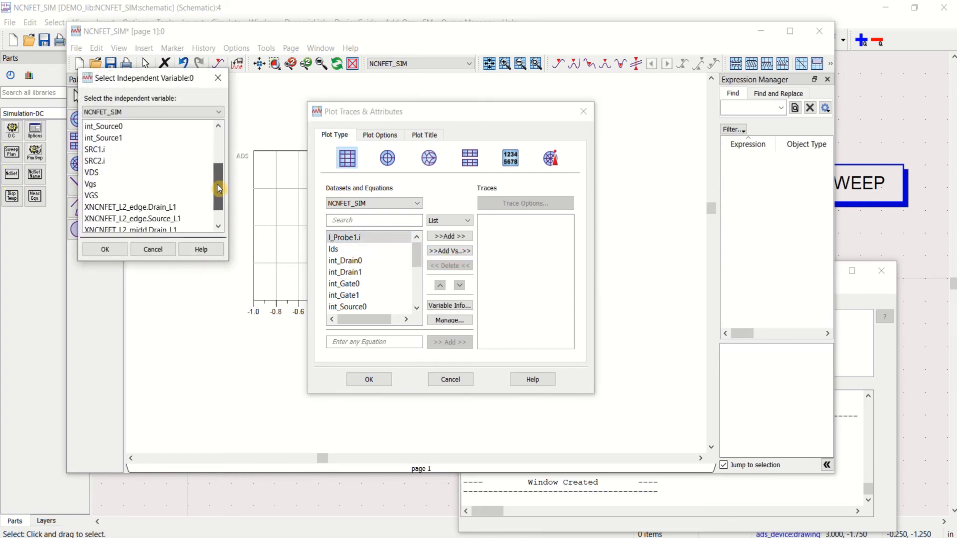
left_click(106, 196)
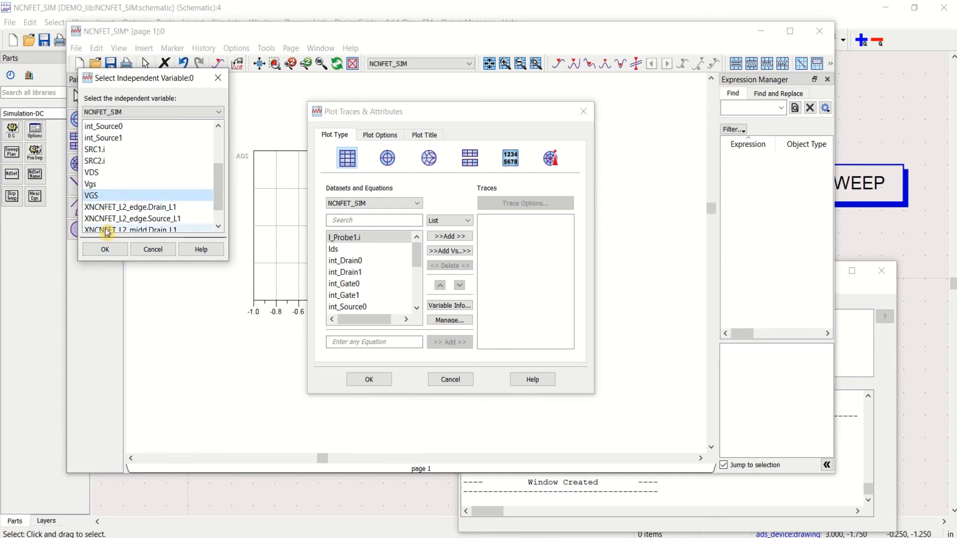
left_click(99, 249)
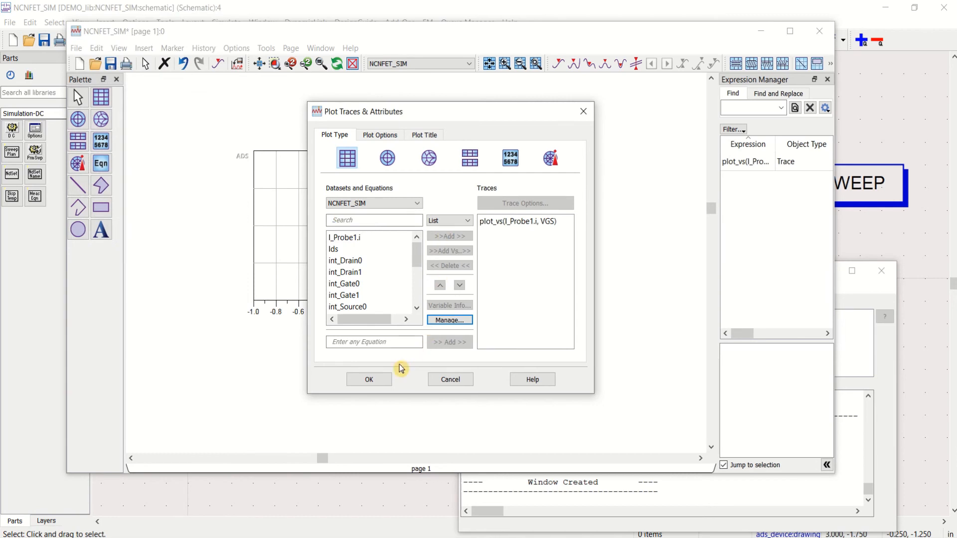
left_click(379, 381)
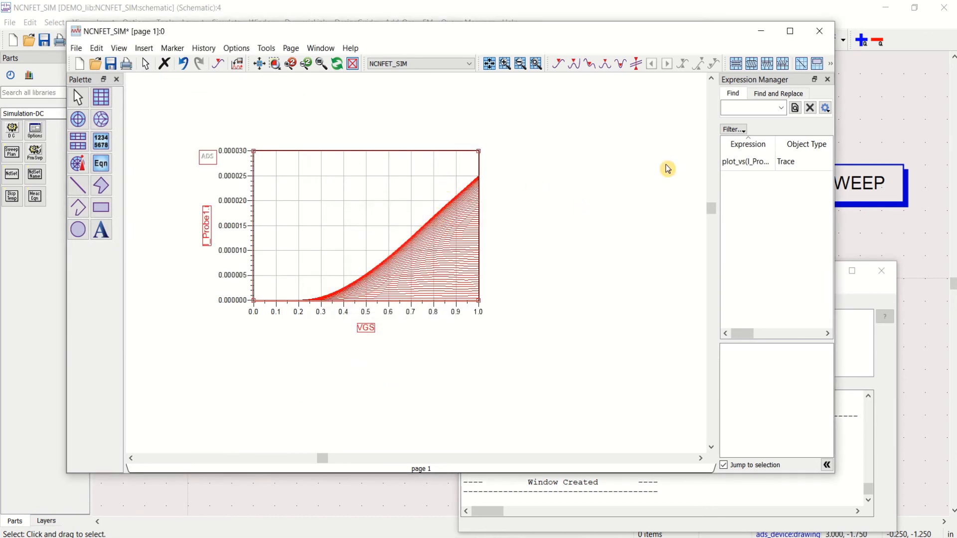
Examine the I_Probe1.i versus VGS curves in the maximized data display, and save and close it.
left_click(790, 31)
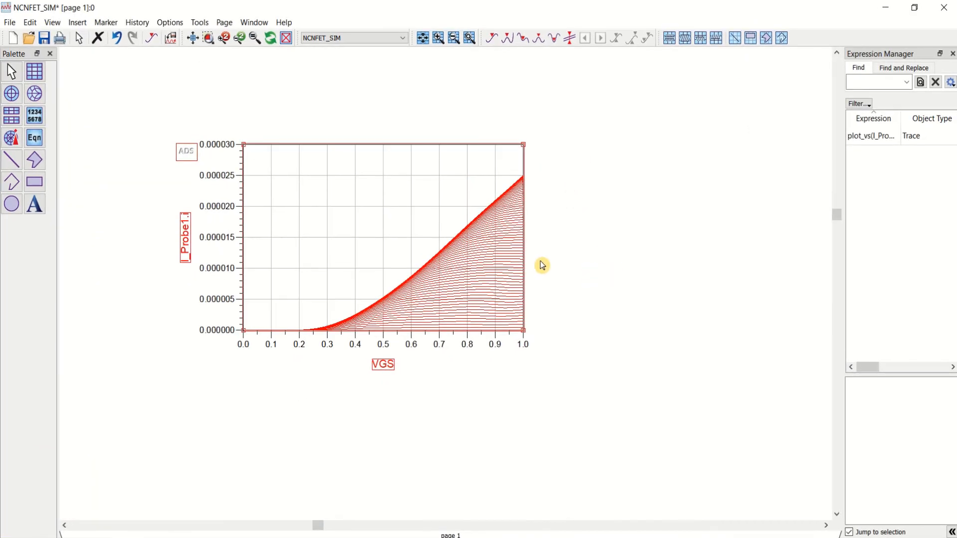
key("f")
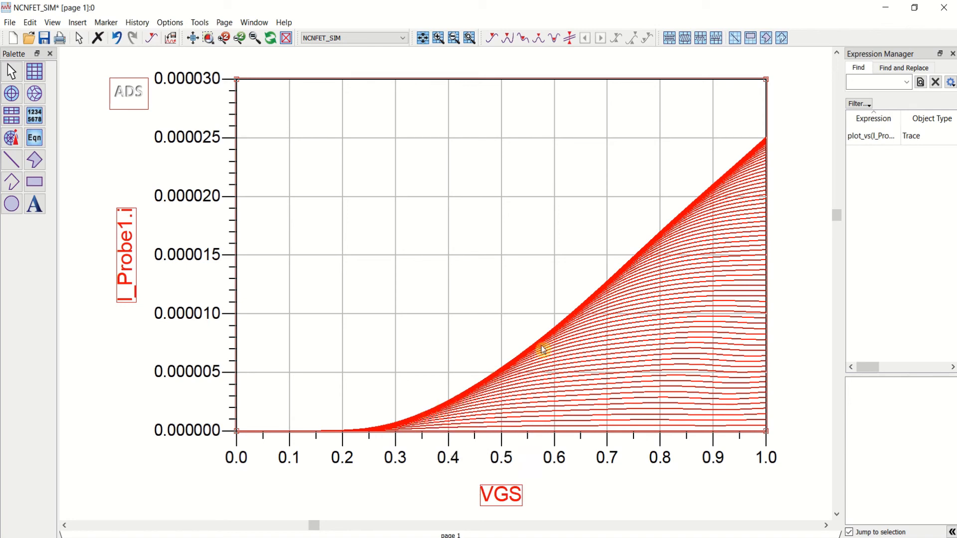
mouse_move(596, 326)
scroll(513, 305, "down", 3)
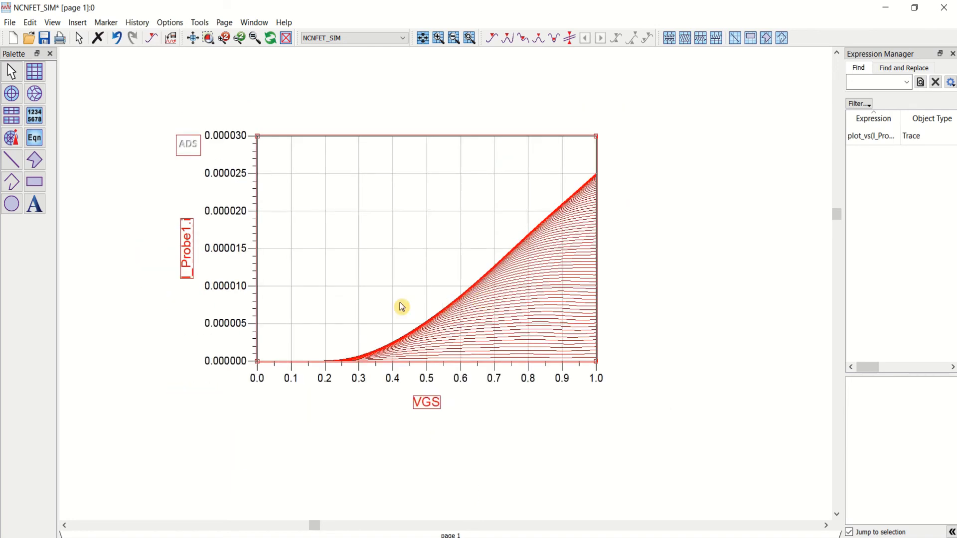
scroll(435, 291, "up", 4)
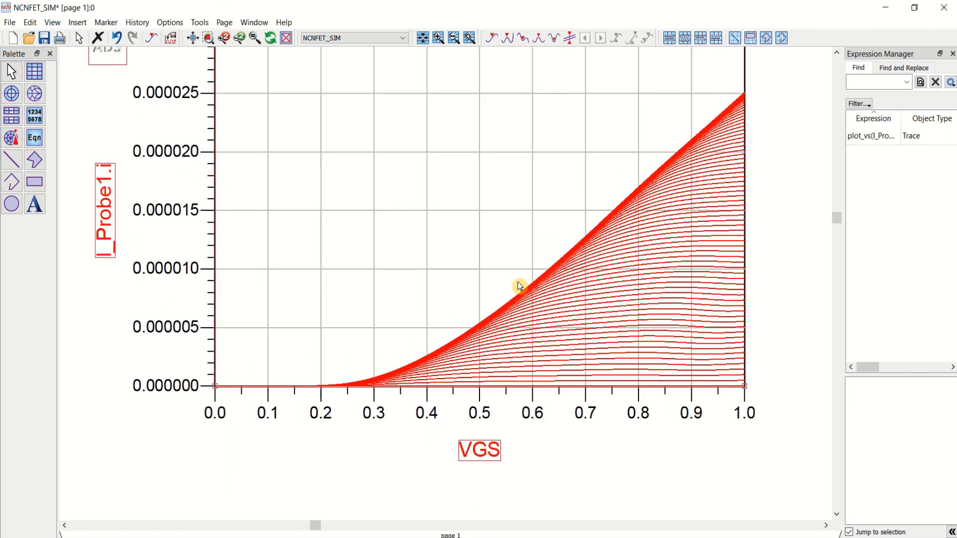
scroll(520, 286, "down", 1)
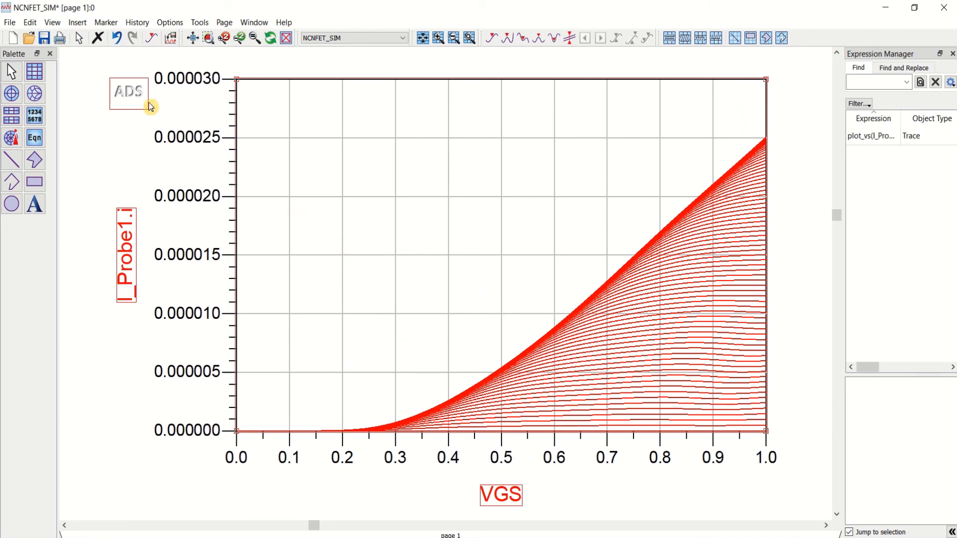
left_click(48, 38)
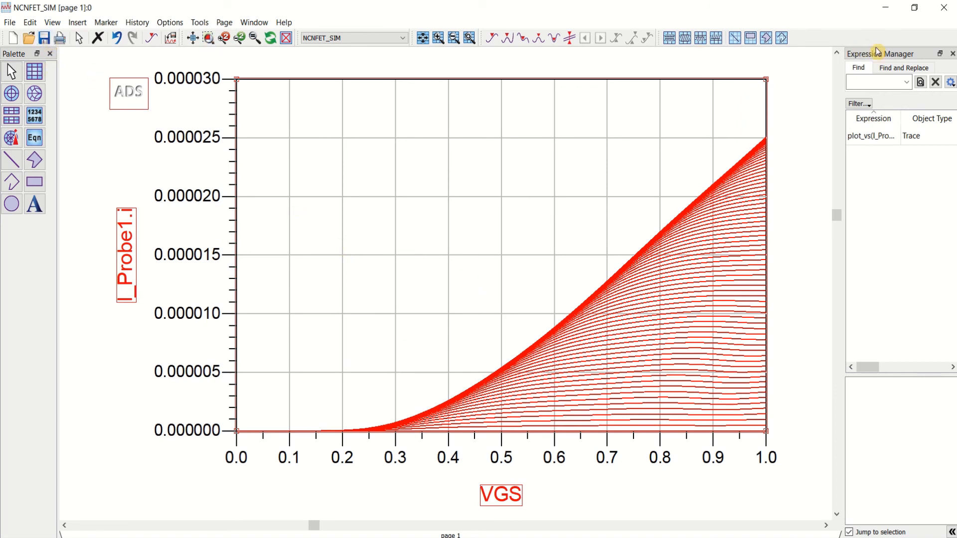
left_click(948, 14)
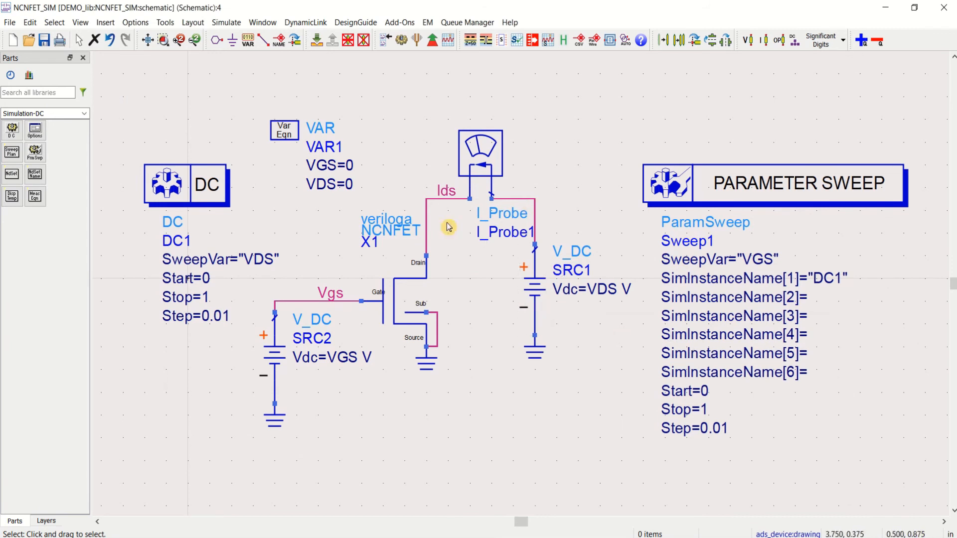
Copy the entire NCNFET_SIM circuit with its simulation controllers and create a new schematic cell named NCNFET_OUTPUT.
left_click_drag(118, 84, 274, 269)
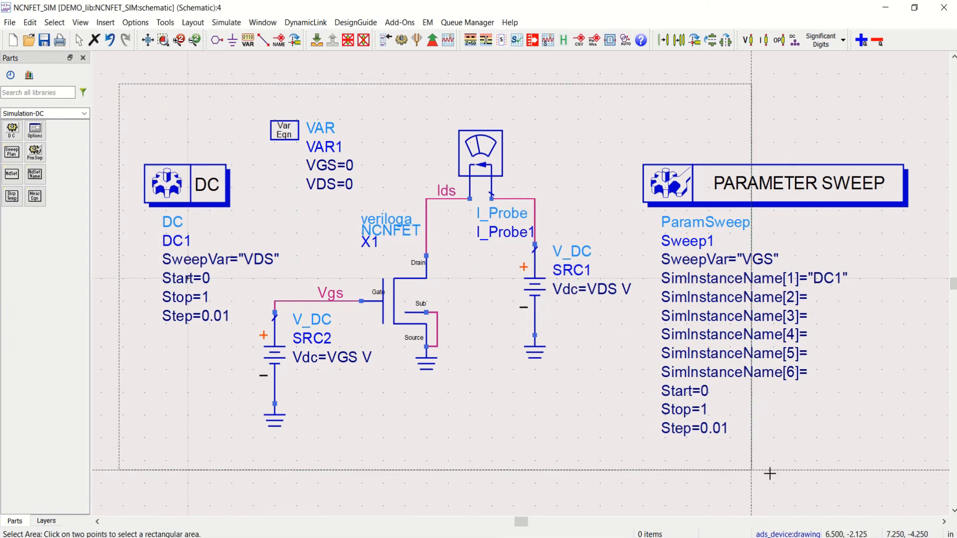
left_click(921, 483)
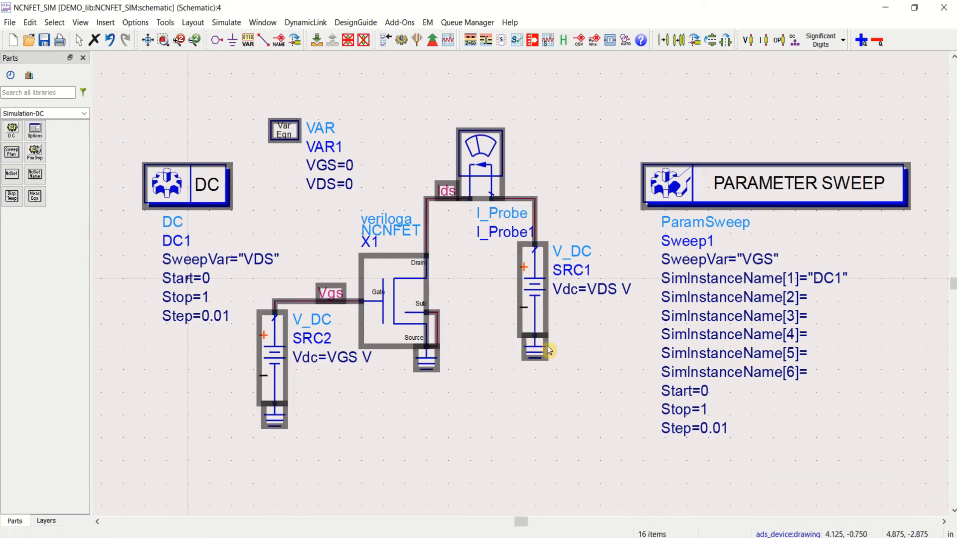
left_click(15, 41)
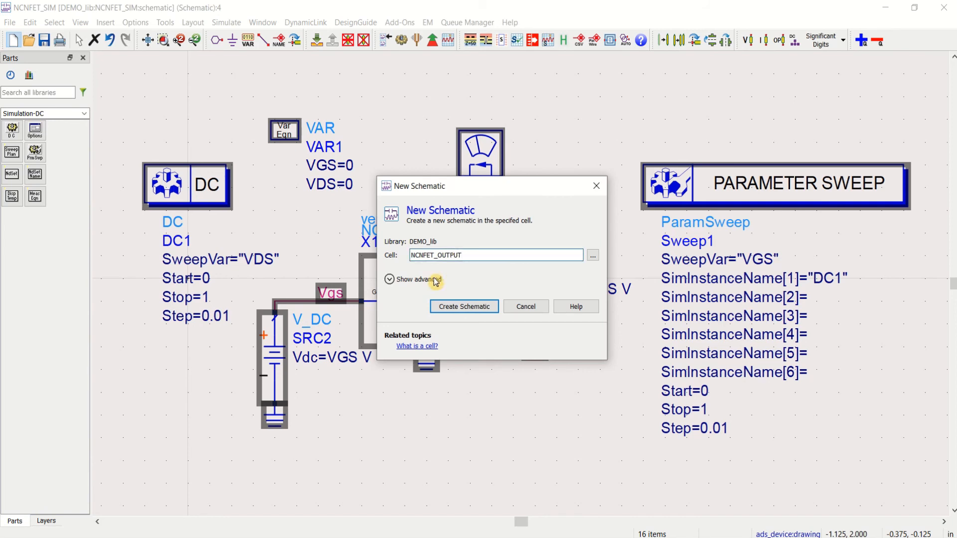
left_click(476, 306)
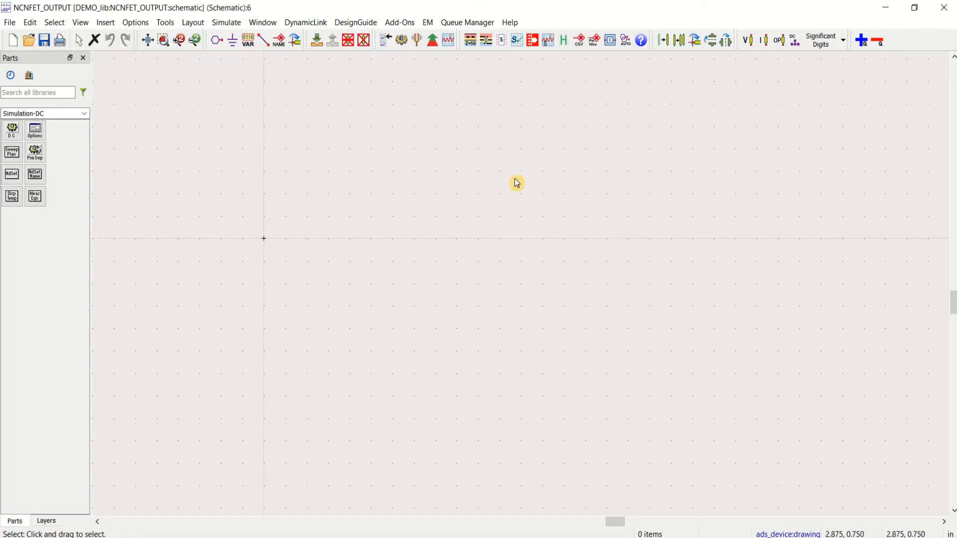
Paste one copy of the circuit, including the DC and parameter sweep controllers, into the NCNFET_OUTPUT schematic.
key("ctrl+v")
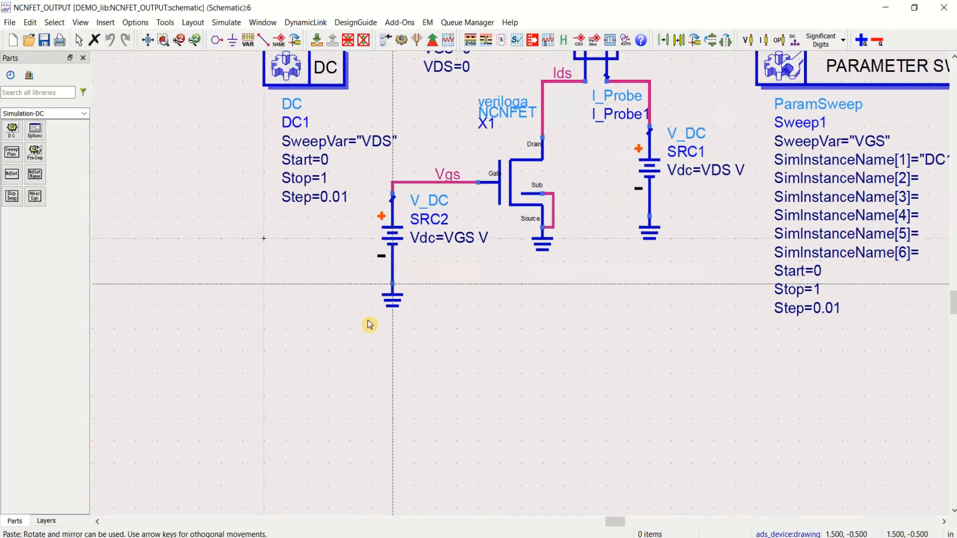
left_click(294, 421)
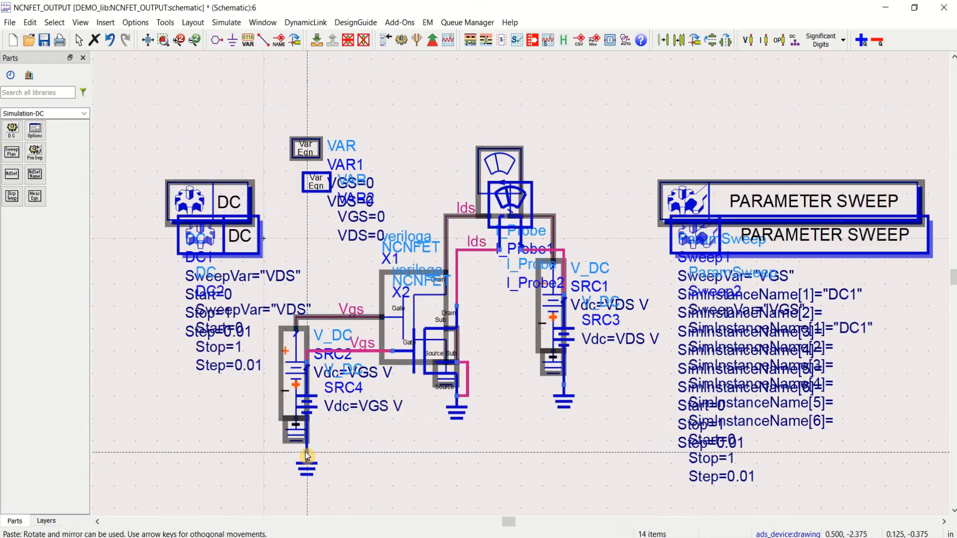
key("Escape")
left_click(460, 429)
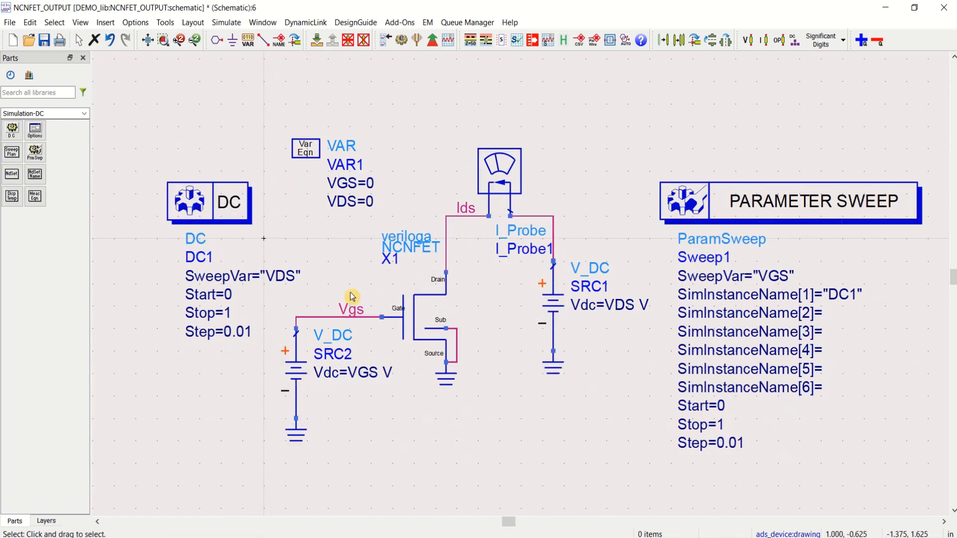
Set the DC1 controller's SweepVar to "VGS".
double_click(278, 278)
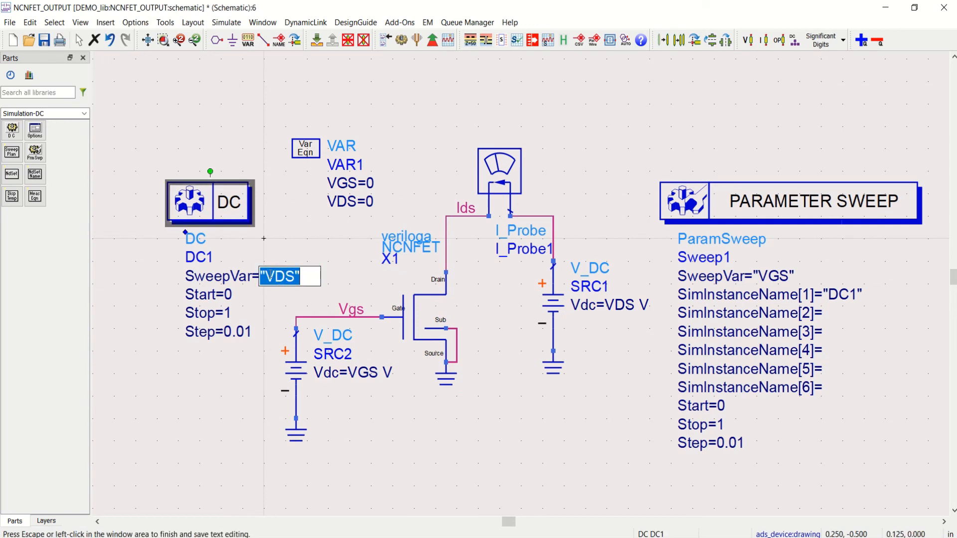
left_click(268, 275)
type("VGD")
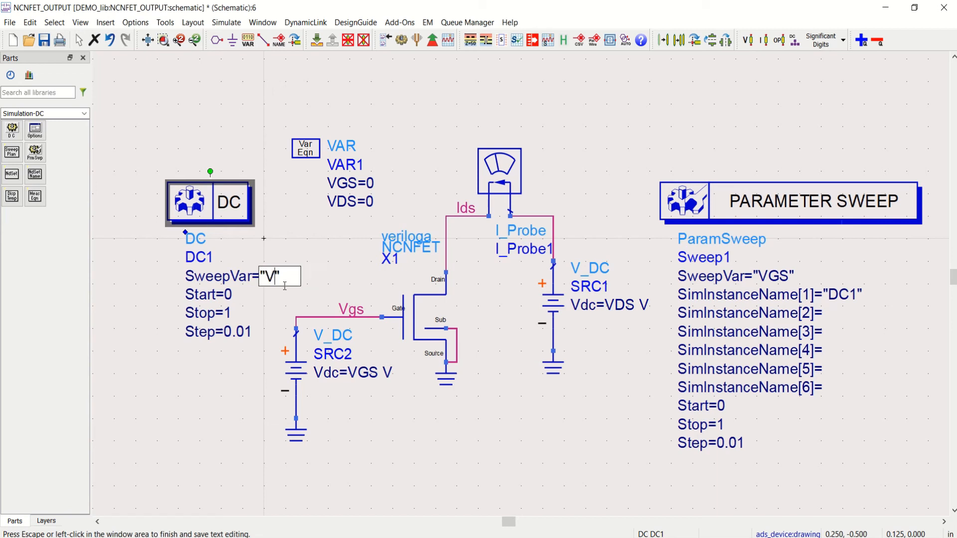
key("BackSpace")
type("S")
left_click(283, 232)
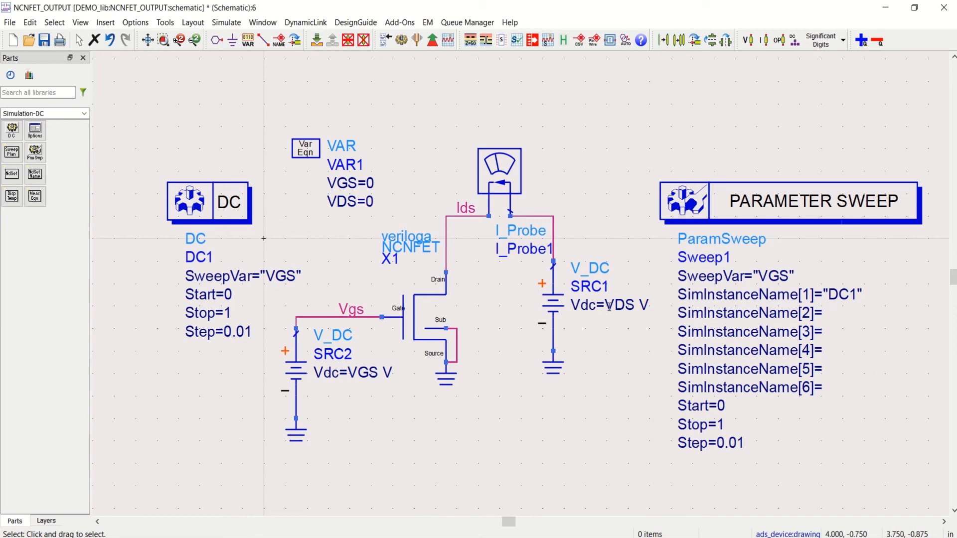
Set the Sweep1 parameter sweep's SweepVar to "VDS" and save the schematic.
left_click(783, 277)
left_click(786, 277)
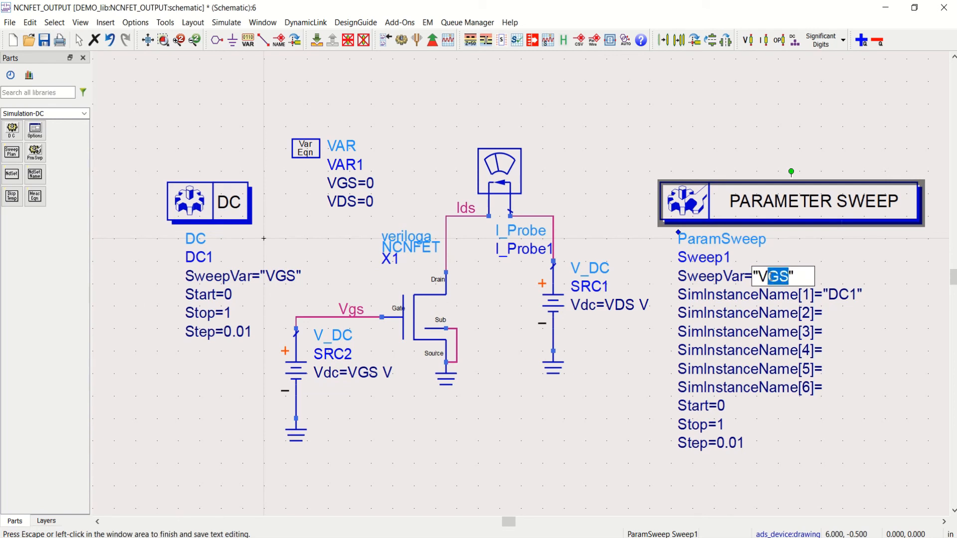
type("DS")
left_click(606, 144)
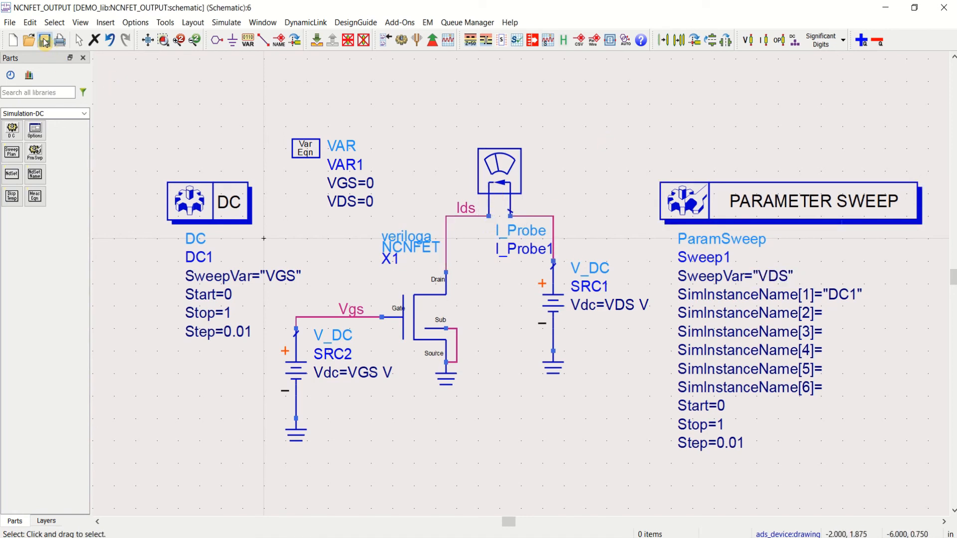
Simulate NCNFET_OUTPUT and insert a rectangular plot on page 1 of its data display.
left_click(403, 41)
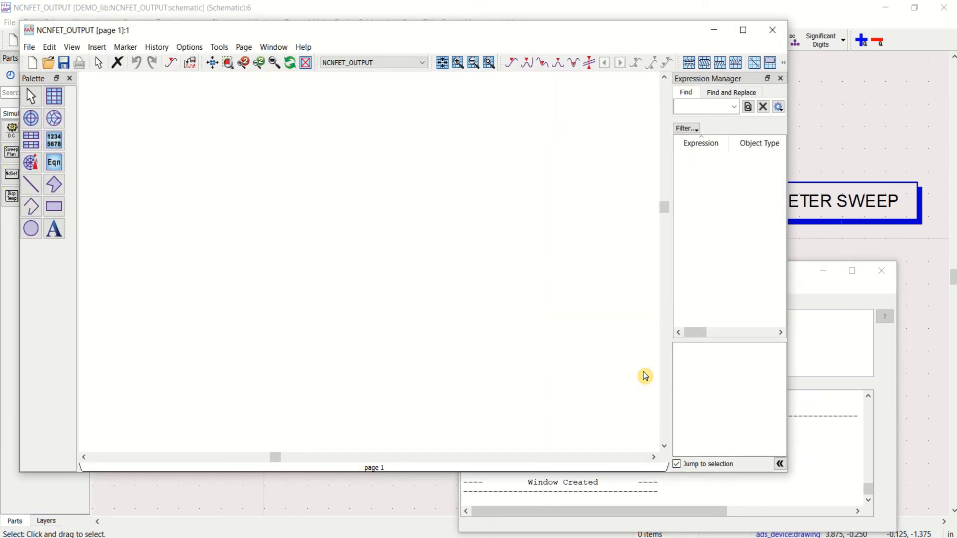
left_click(62, 100)
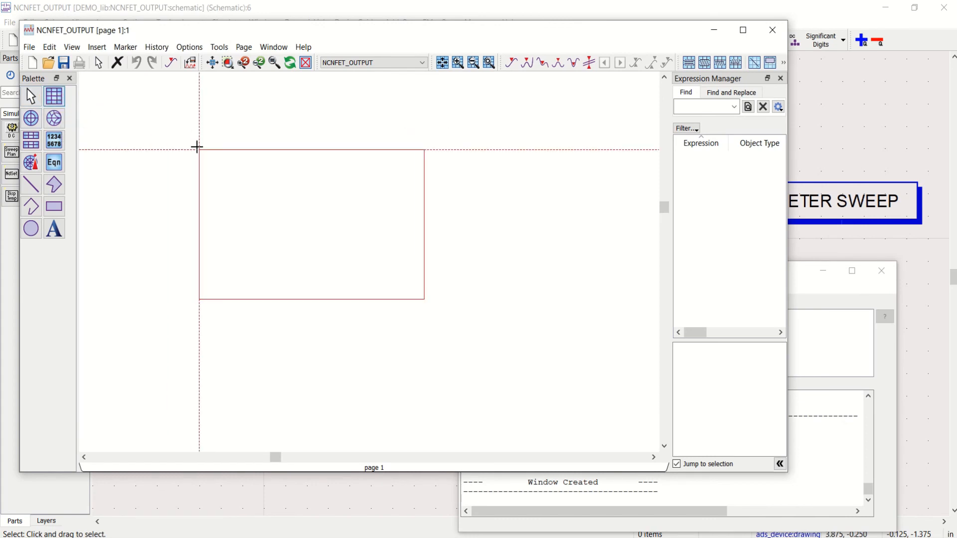
left_click(199, 149)
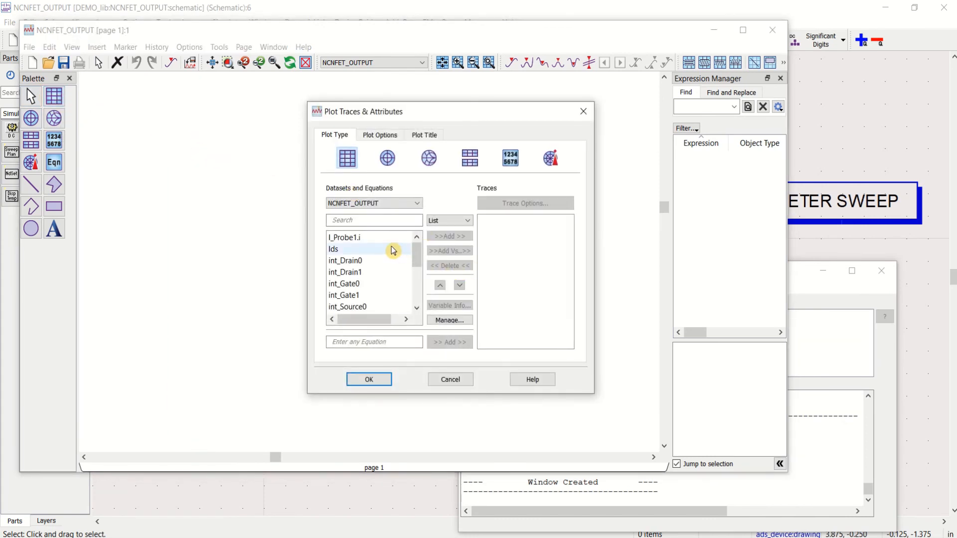
Add a trace of I_Probe1.i versus the independent variable VDS to the plot and maximize the data display.
left_click(366, 242)
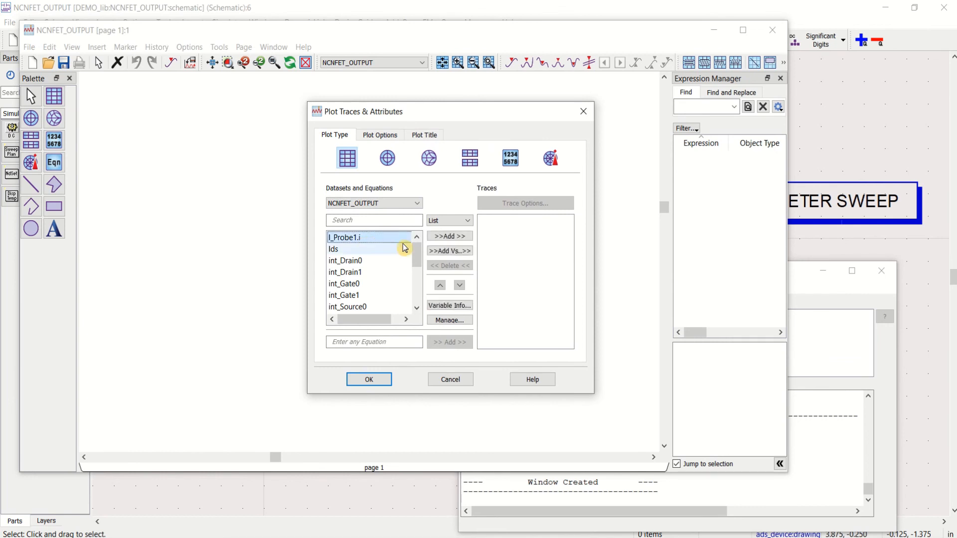
left_click(450, 254)
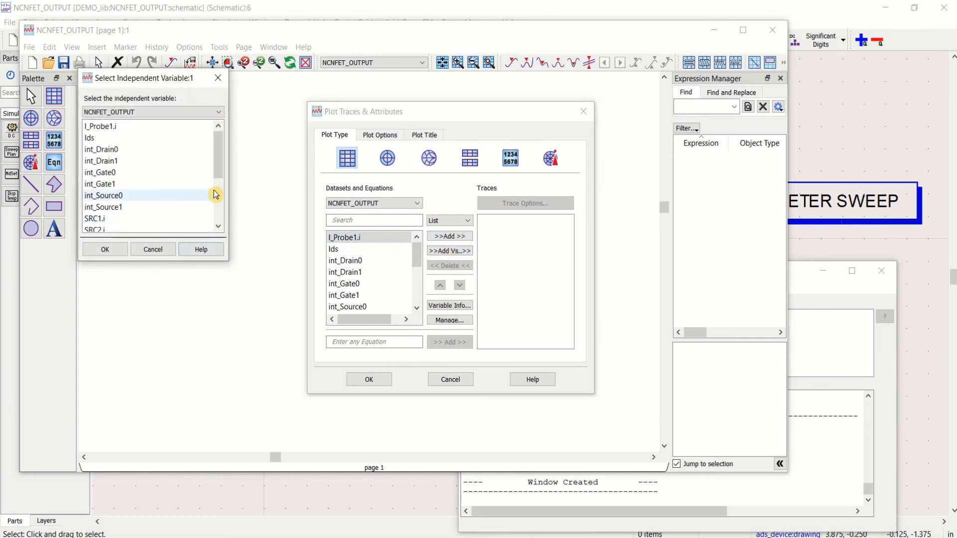
left_click_drag(220, 164, 219, 180)
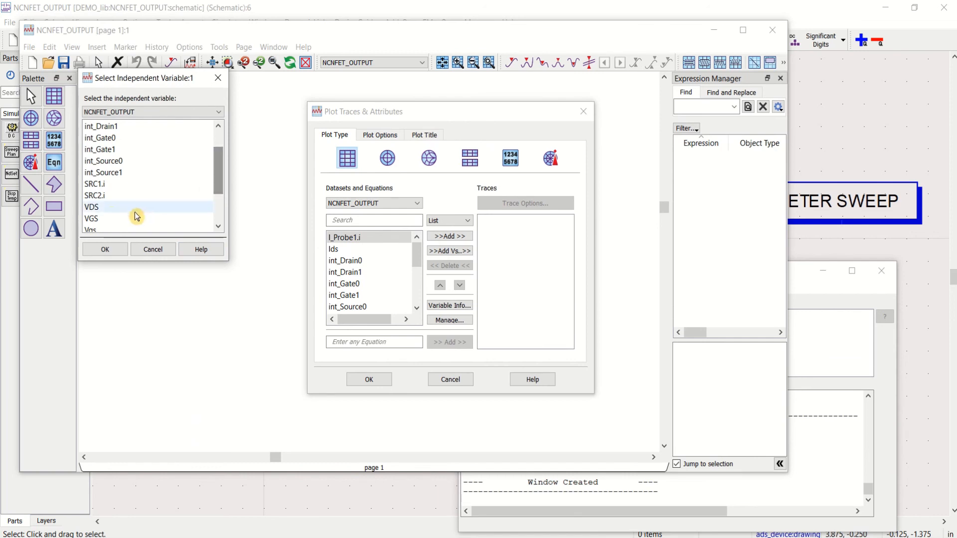
left_click(113, 208)
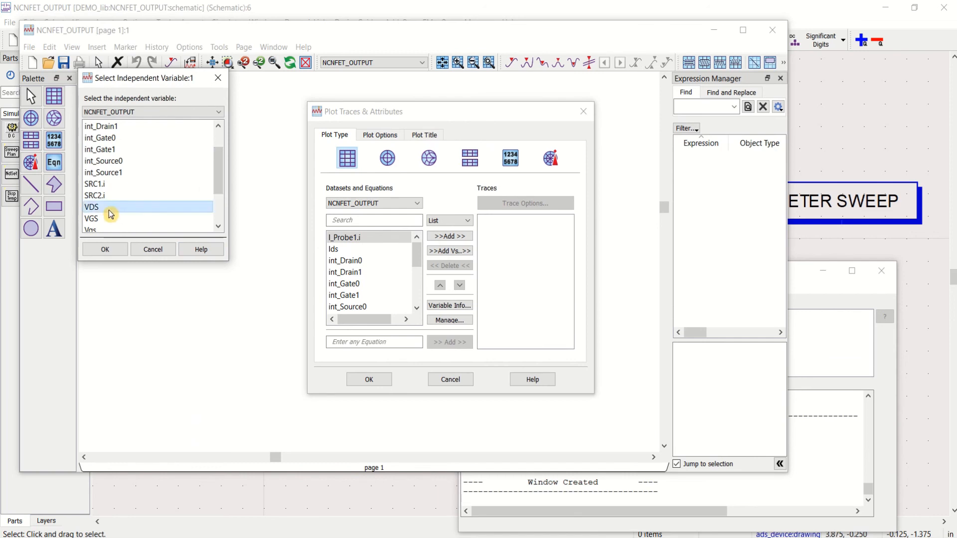
left_click(111, 251)
left_click(369, 379)
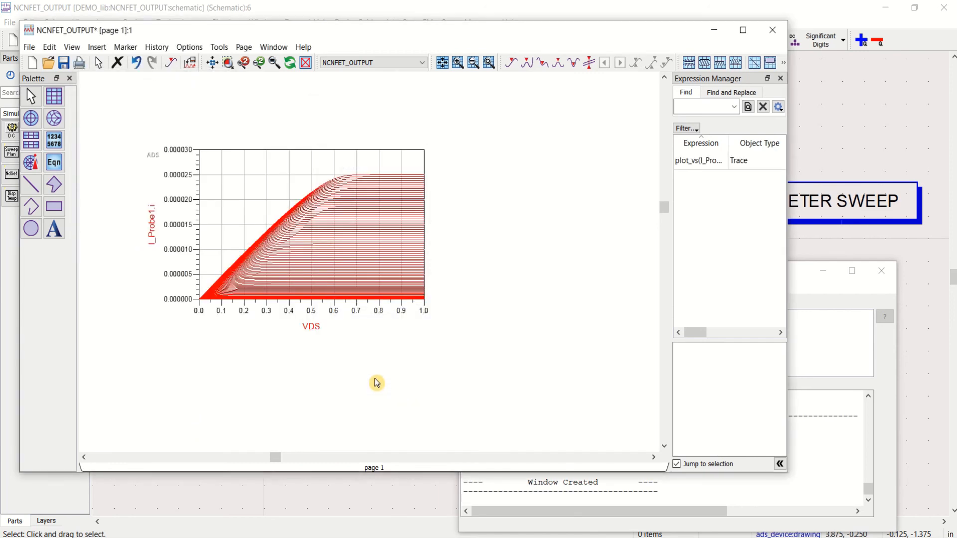
left_click(743, 30)
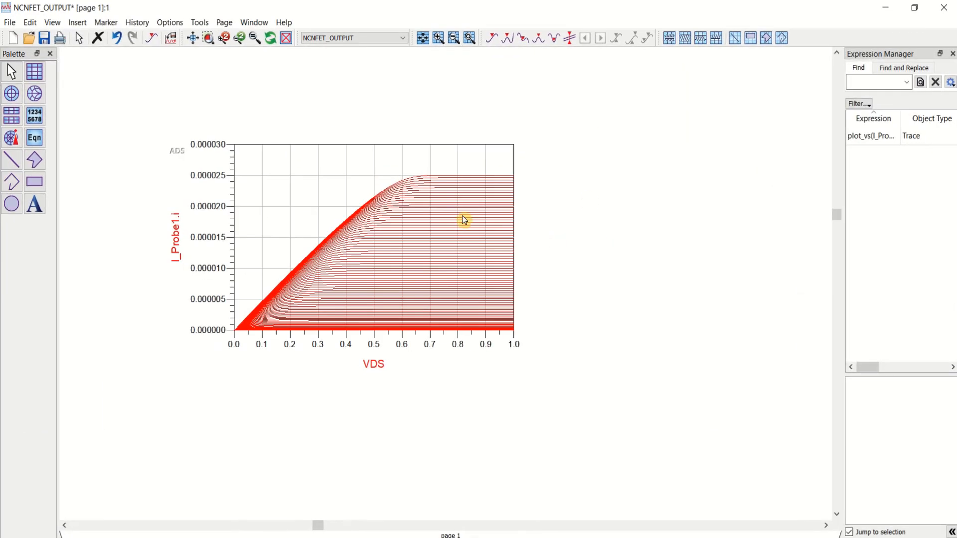
Close the Component Library window and the NCNFET_OUTPUT schematic window, leaving the NCNFET_OUTPUT data display open.
left_click(402, 181)
key("f")
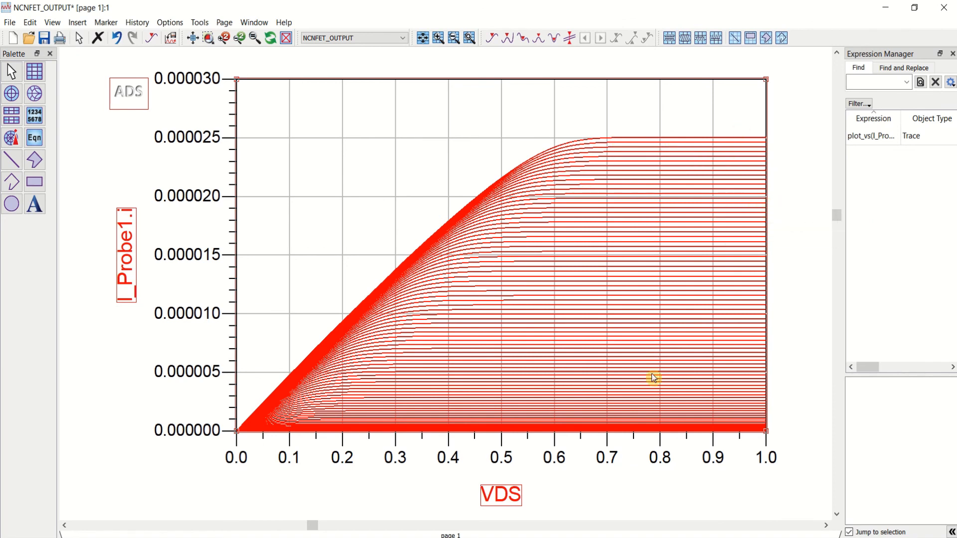
mouse_move(334, 537)
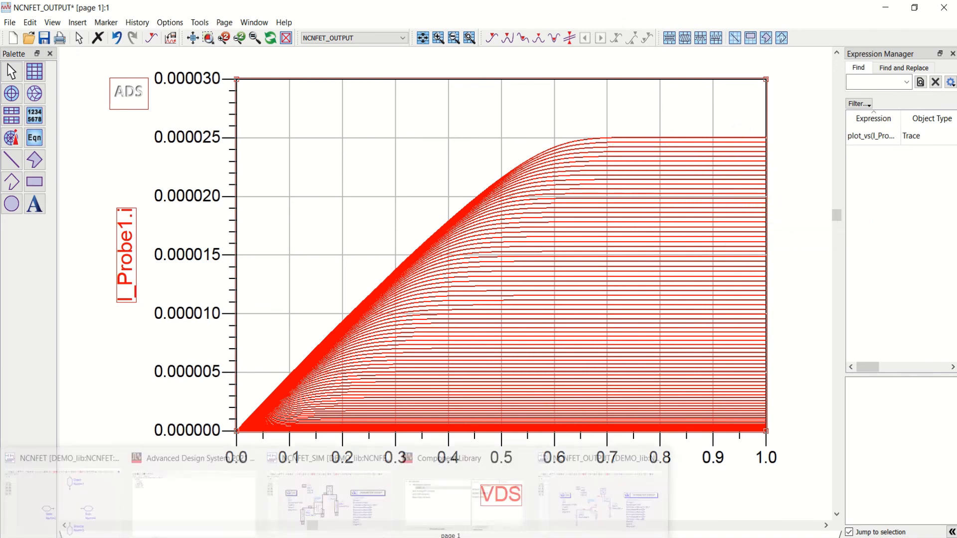
left_click(421, 525)
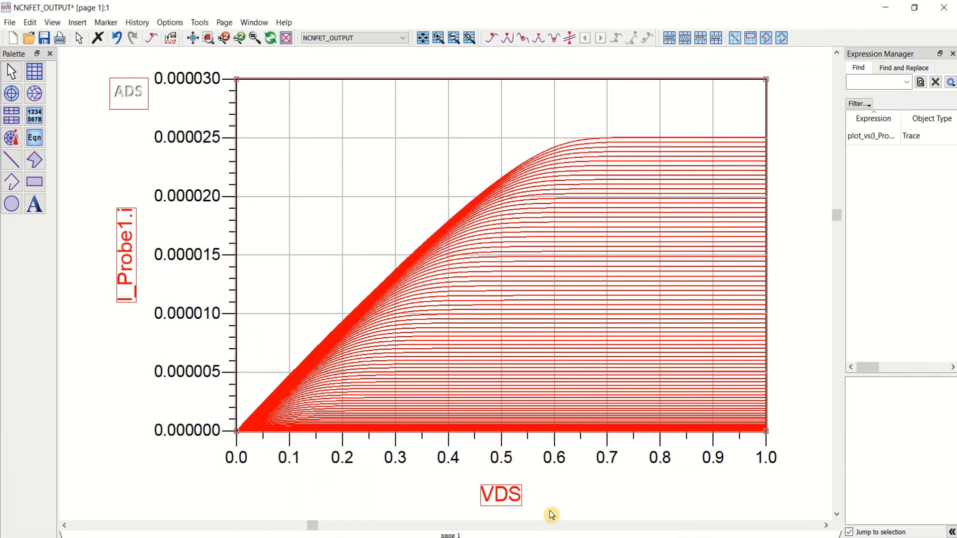
left_click(265, 537)
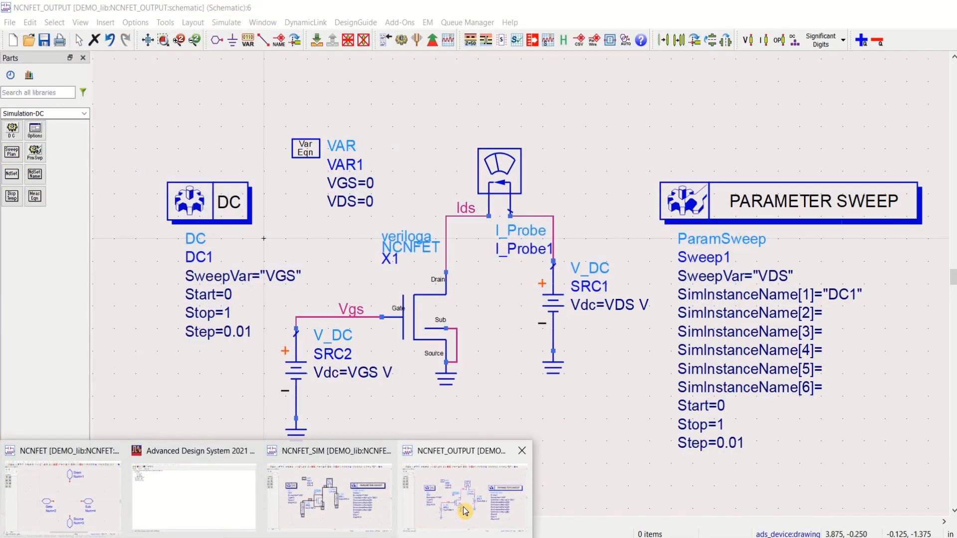
left_click(466, 496)
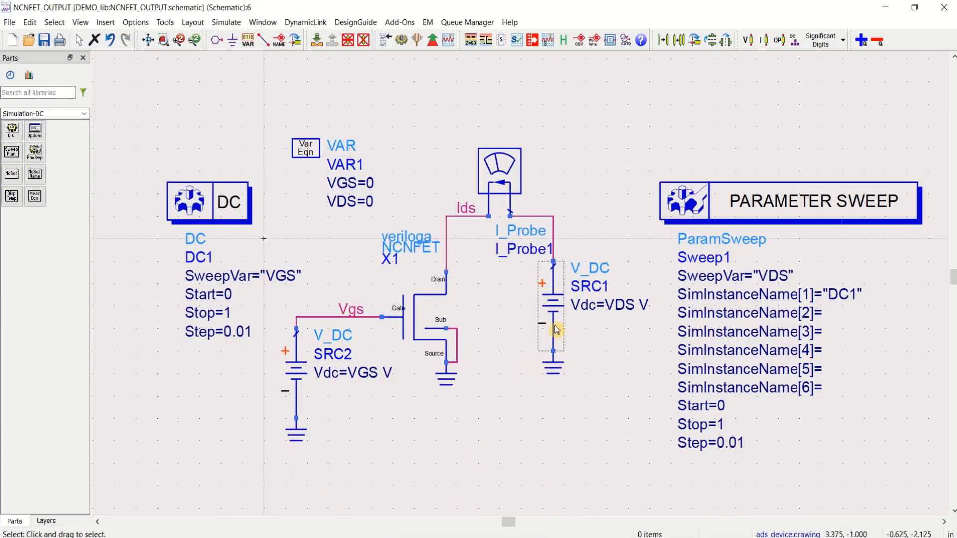
left_click(945, 7)
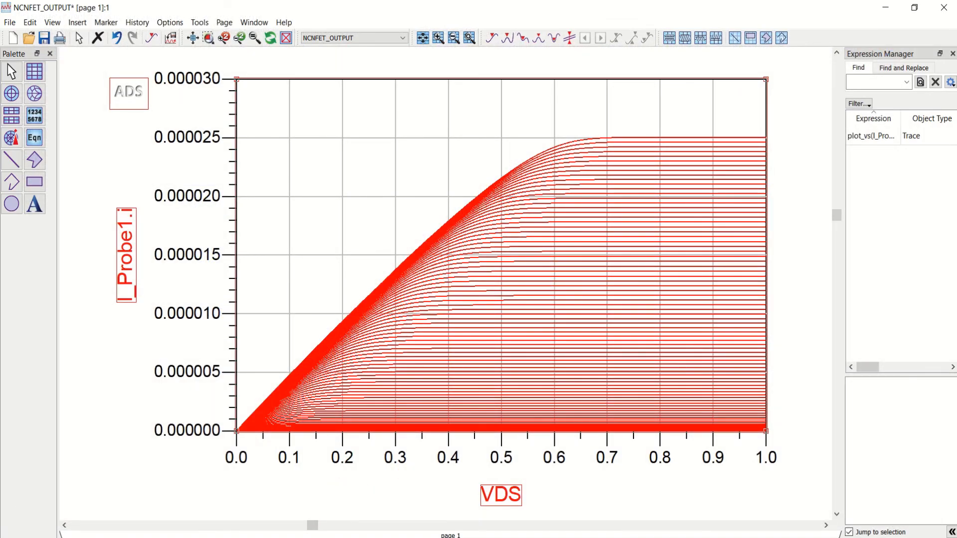
Switch to the ADS main window and open the NCNFET_SIM.dds data display from the DEMO_wrk workspace.
left_click(840, 282)
mouse_move(262, 537)
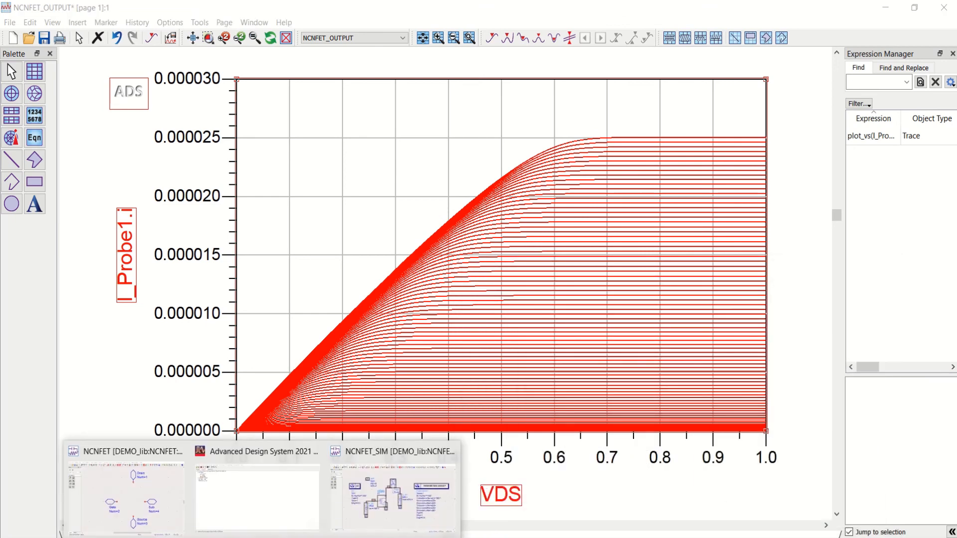
left_click(244, 501)
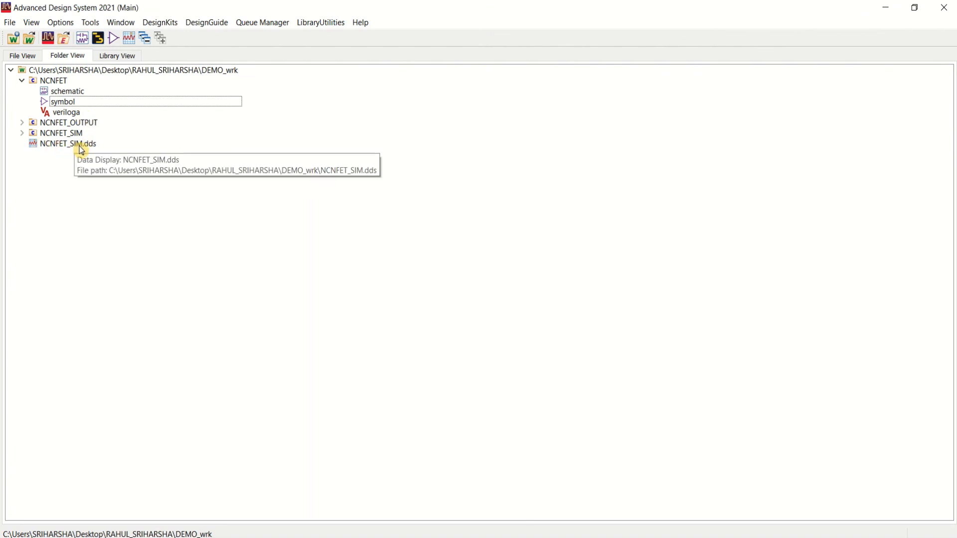
left_click(42, 148)
double_click(43, 148)
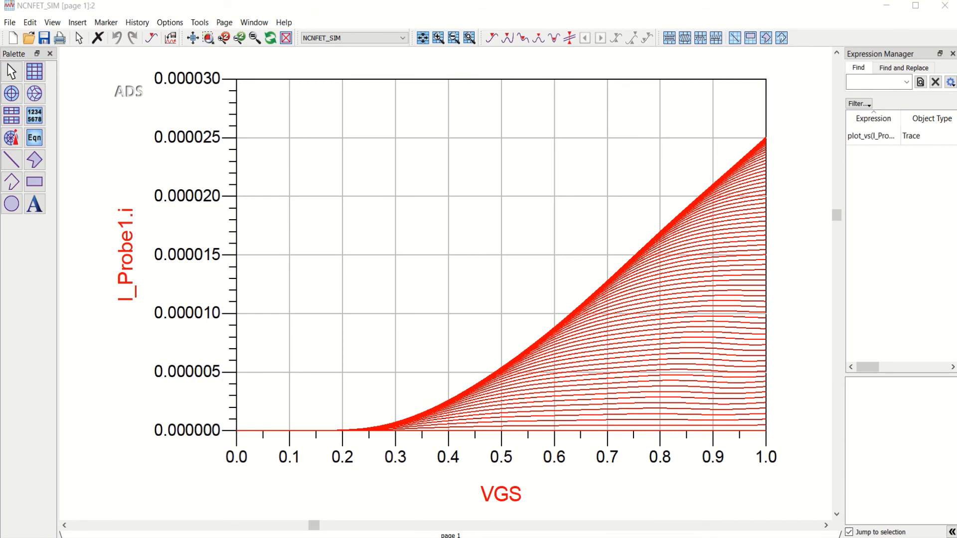
Bring back the NCNFET_OUTPUT data display, restore its window from full screen and narrow it to about half the screen width.
left_click(284, 517)
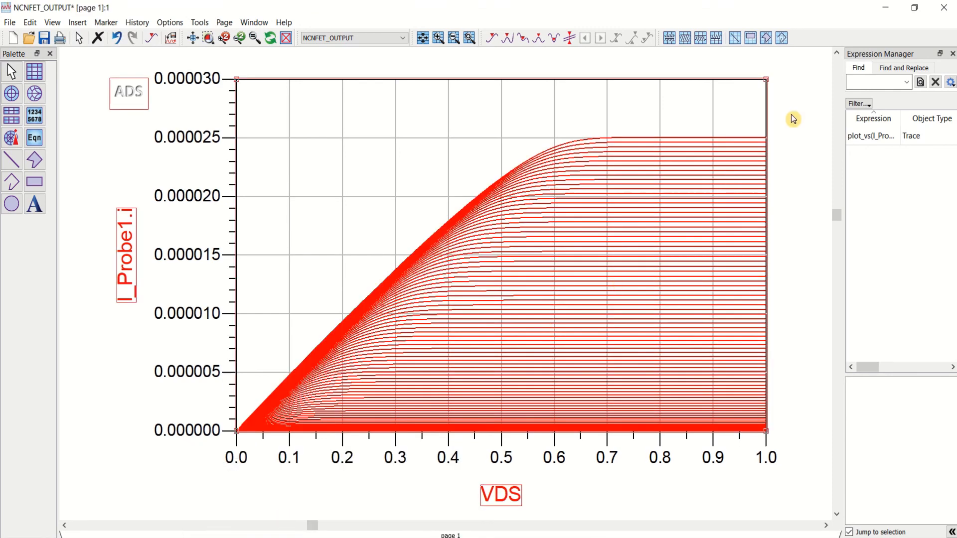
left_click(915, 7)
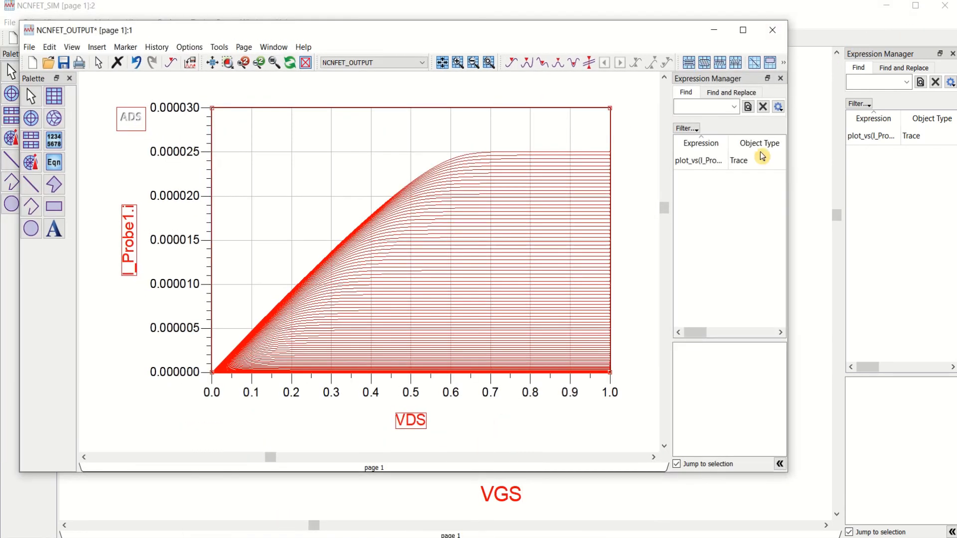
left_click_drag(788, 191, 491, 190)
Move and shrink the NCNFET_SIM data display window beside NCNFET_OUTPUT to compare the VGS and VDS plots side by side.
left_click(917, 6)
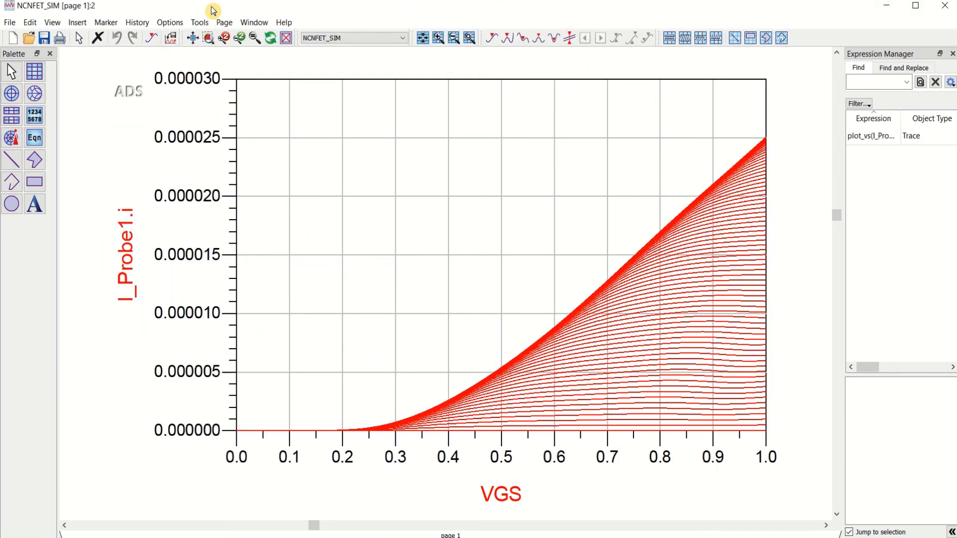
left_click_drag(209, 7, 500, 36)
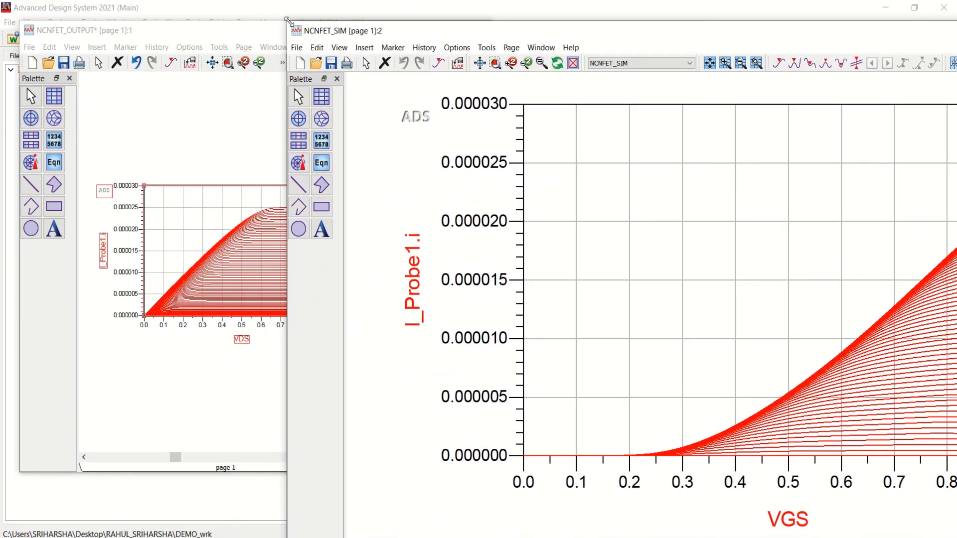
left_click_drag(288, 21, 437, 28)
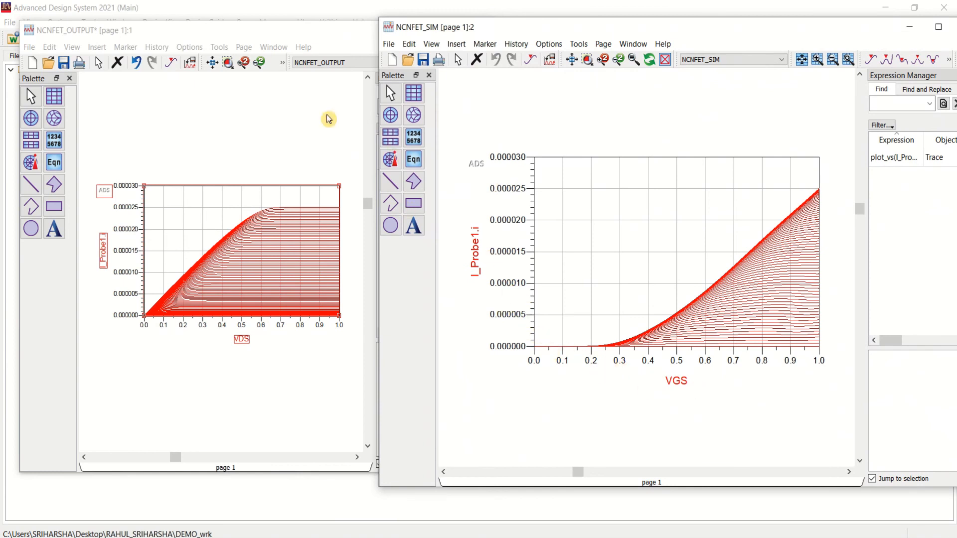
left_click(273, 30)
left_click(310, 153)
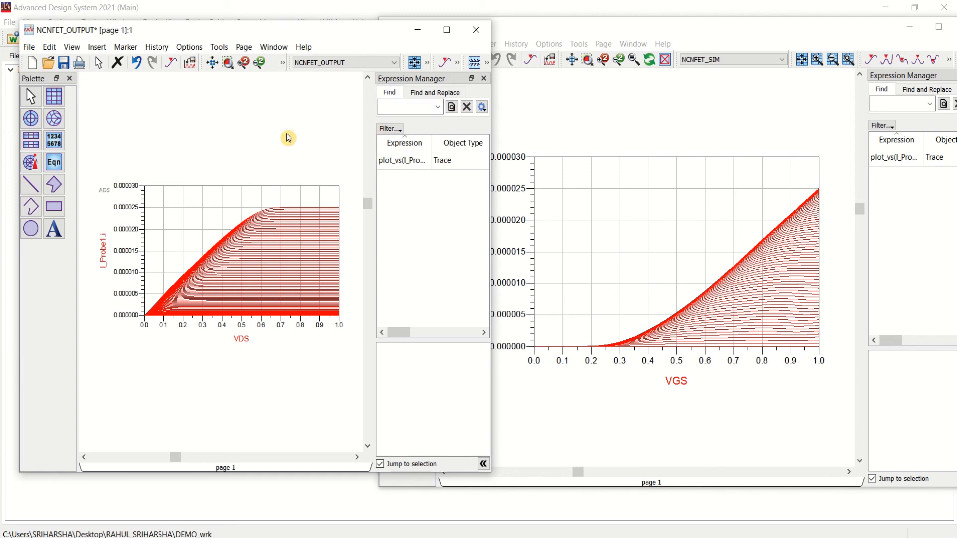
scroll(288, 138, "up", 1)
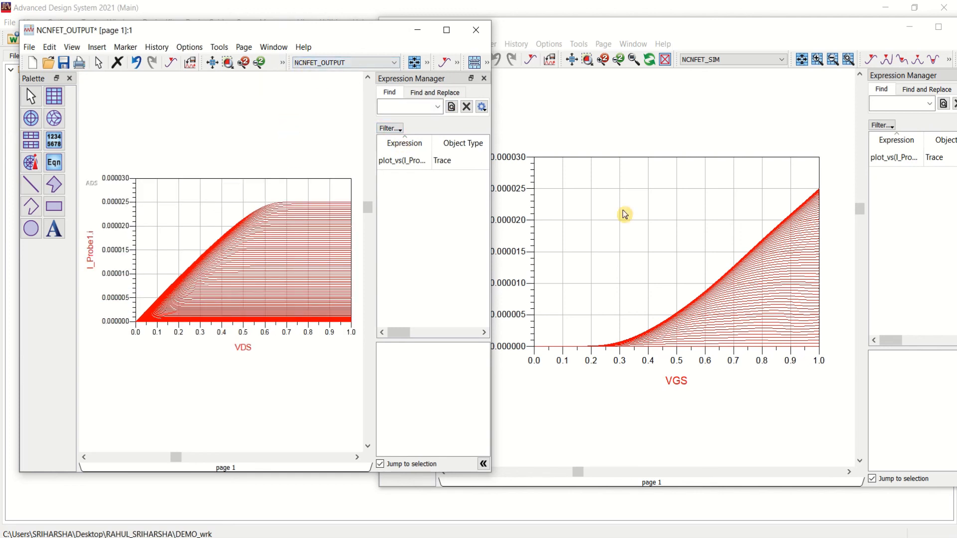